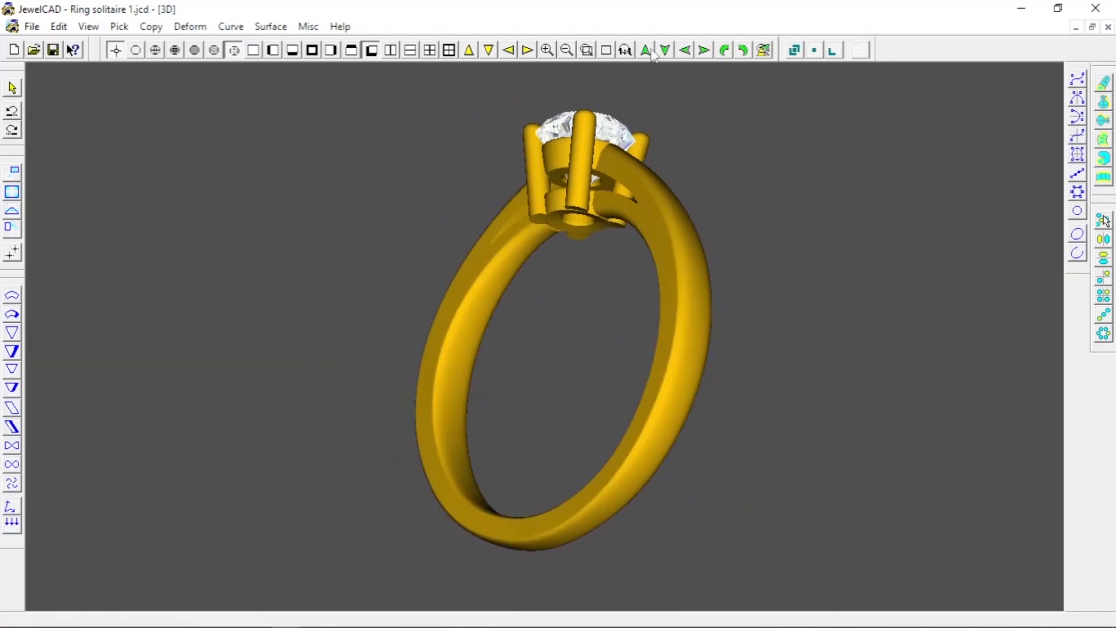
Step: Examine the finished solitaire ring in the 3D, front and right views, switching between rendered display modes
click(650, 49)
click(649, 48)
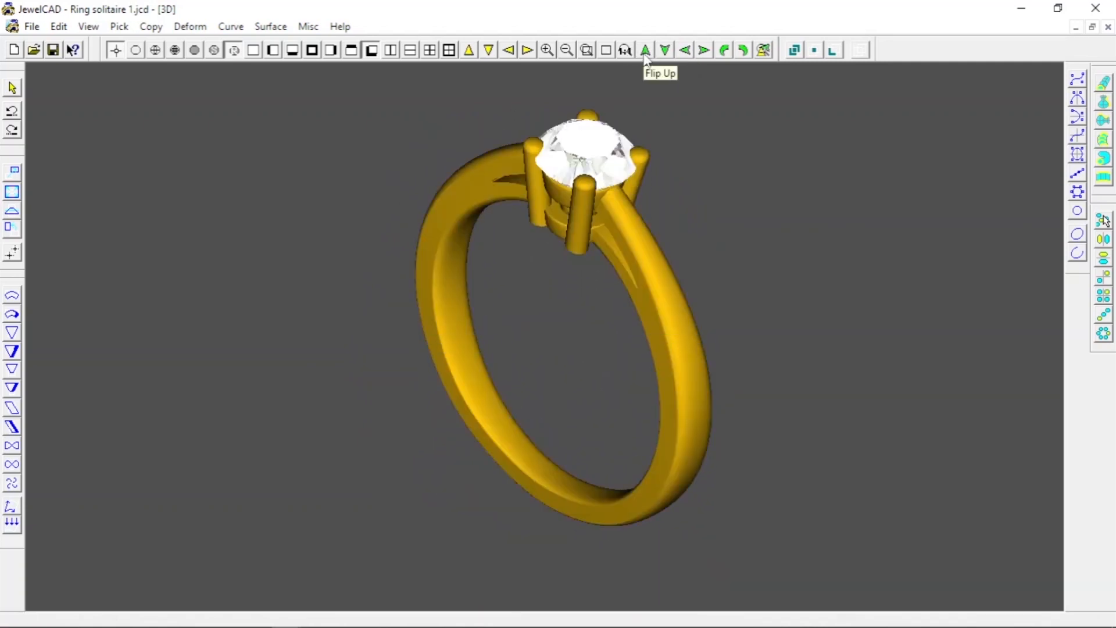
key(F7)
scroll(693, 191, up, 4)
key(F5)
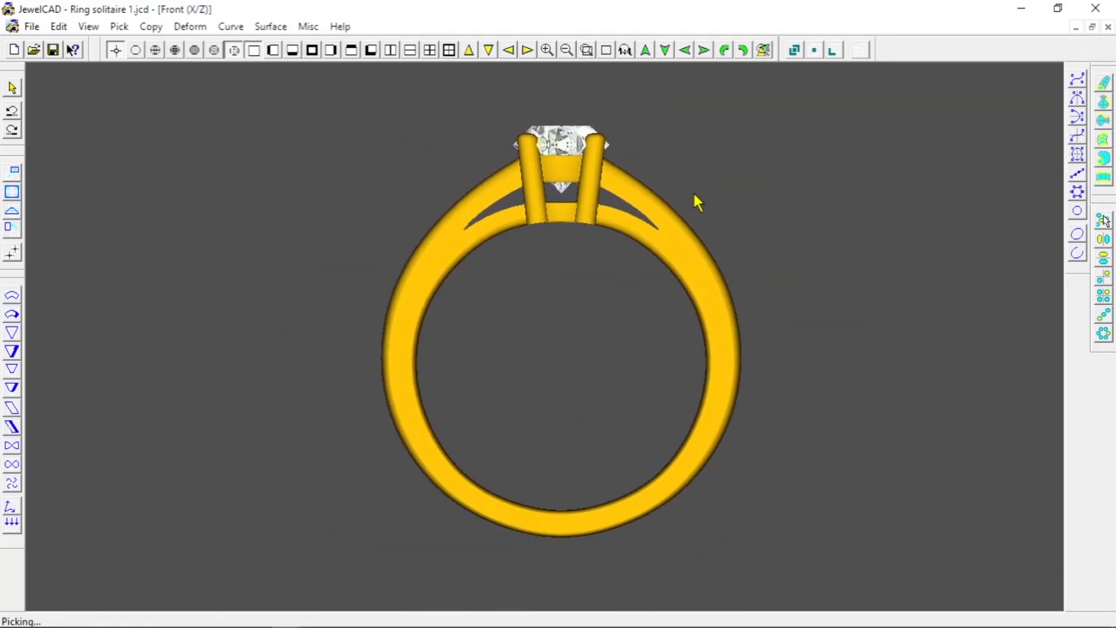
key(F11)
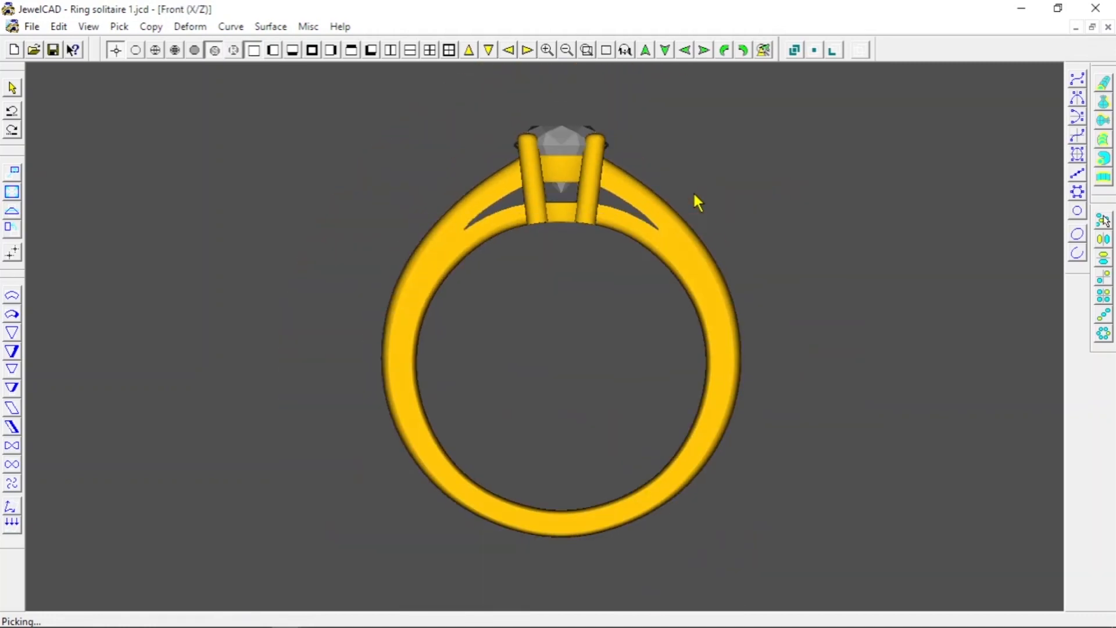
click(235, 50)
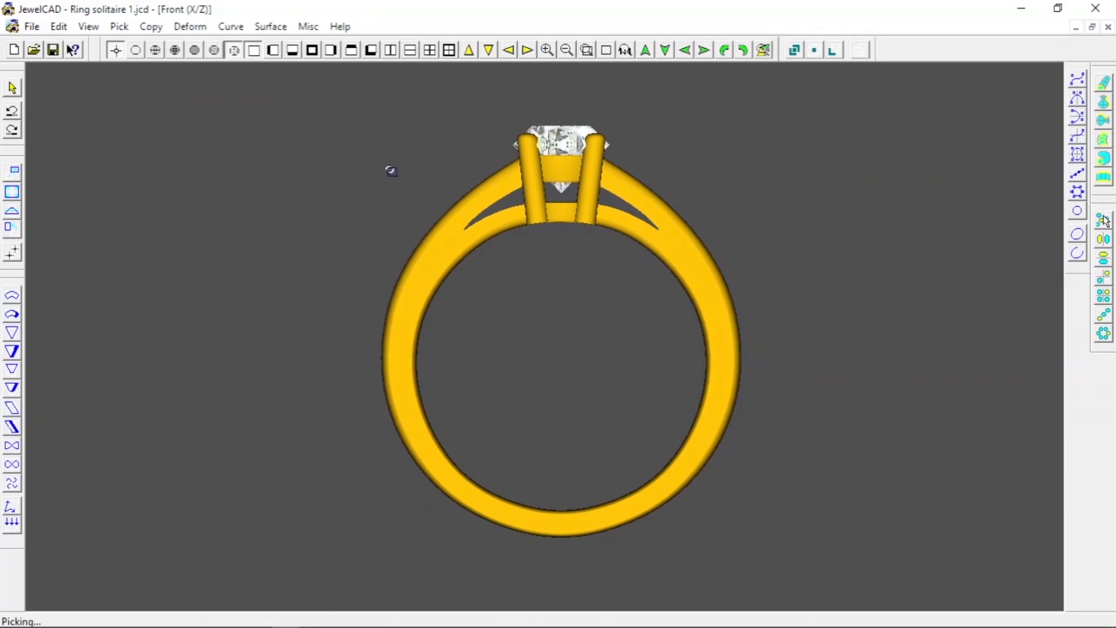
key(F6)
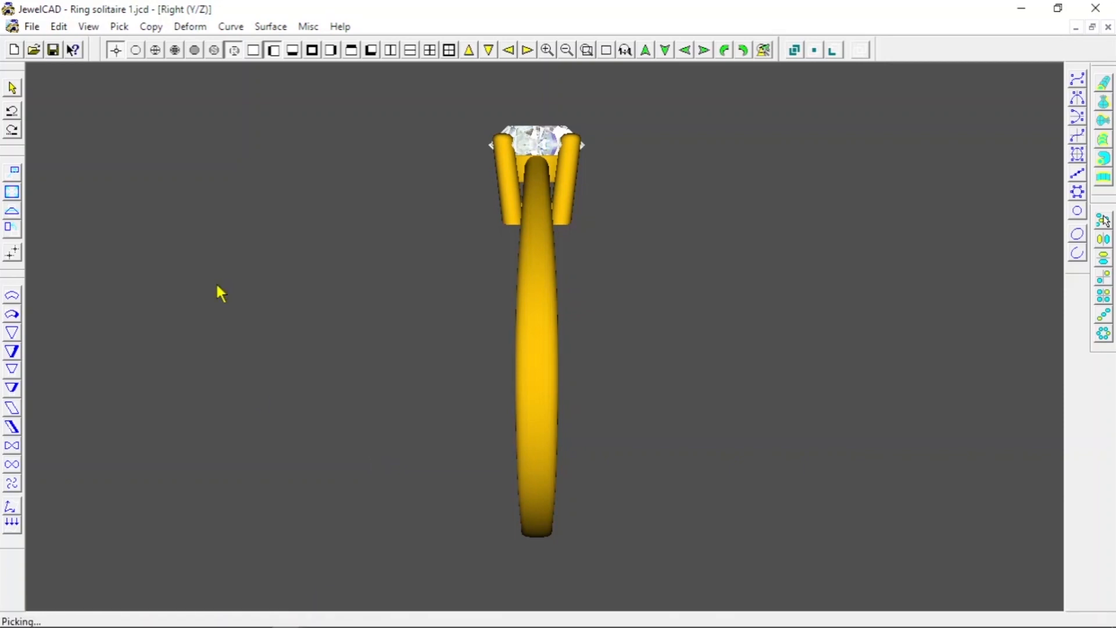
Step: Switch to the untitled drawing and insert a round diamond with a size of 4.5 mm
click(257, 615)
click(309, 26)
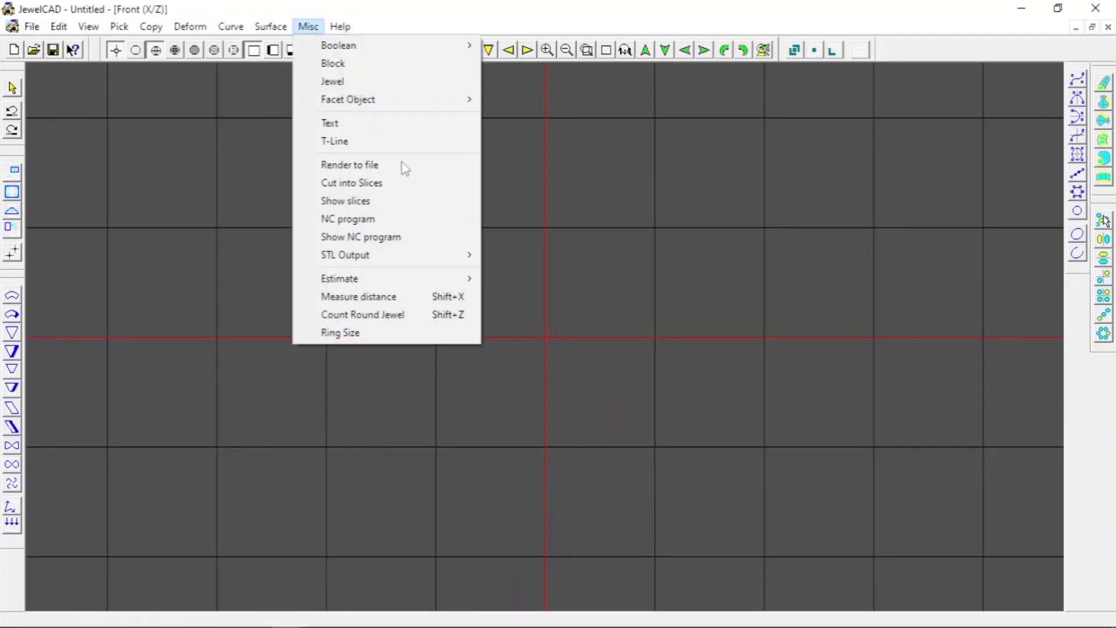
click(384, 82)
double_click(442, 288)
text(4)
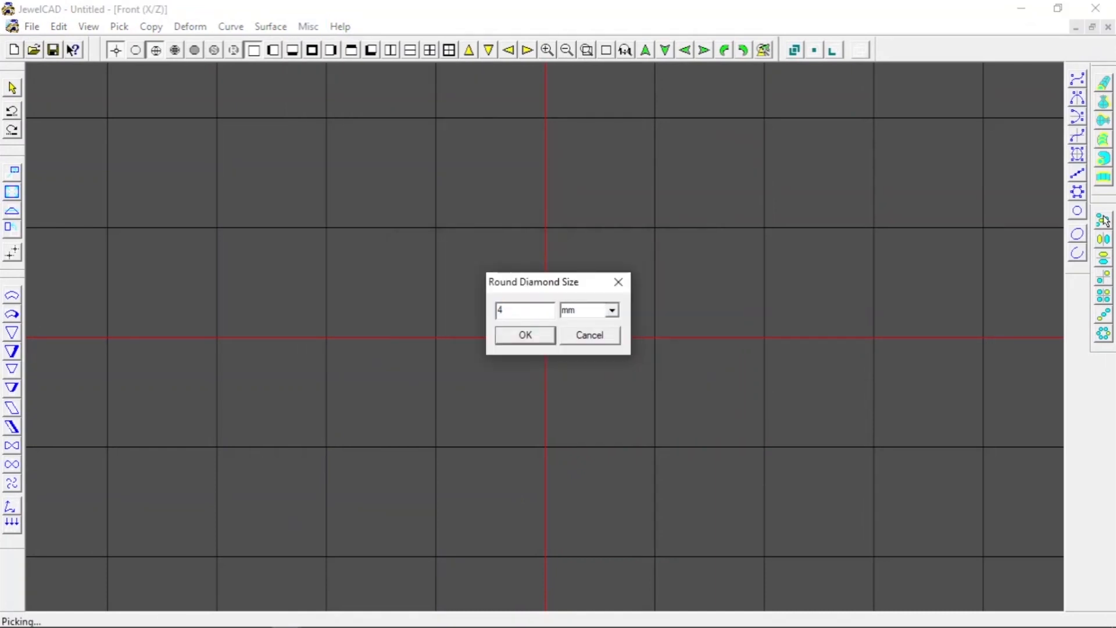
text(.5)
key(Return)
Step: In the top view, draw a circle 4 mm in diameter centred on the diamond
click(292, 50)
scroll(693, 236, up, 3)
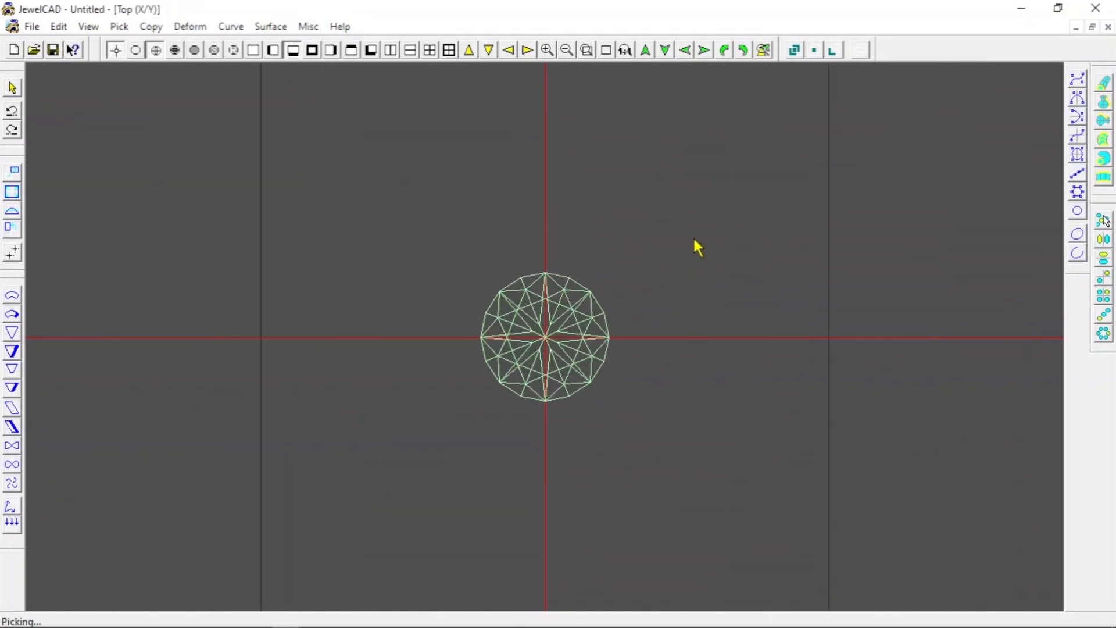
click(694, 239)
scroll(694, 238, up, 5)
key(c)
drag(575, 251, 538, 264)
text(4)
key(Return)
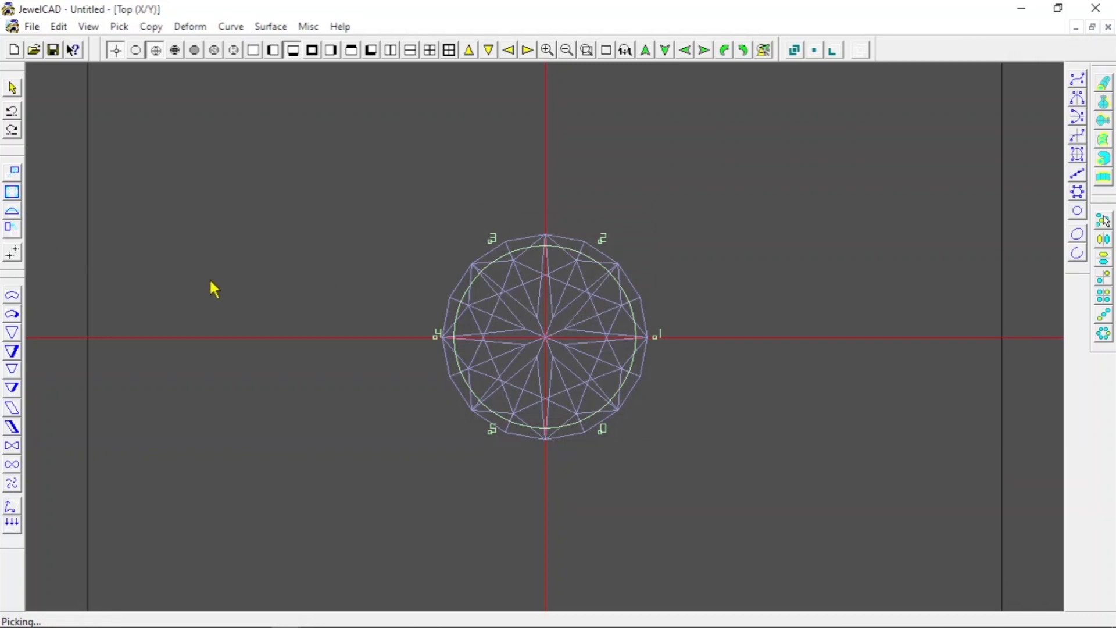
Step: Offset the 4 mm circle inward to create a smaller concentric circle
key(o)
click(539, 344)
click(614, 296)
Step: Draw a symmetric rounded-rectangle section curve about 1 mm wide and 0.94 mm high around the origin
scroll(556, 308, up, 5)
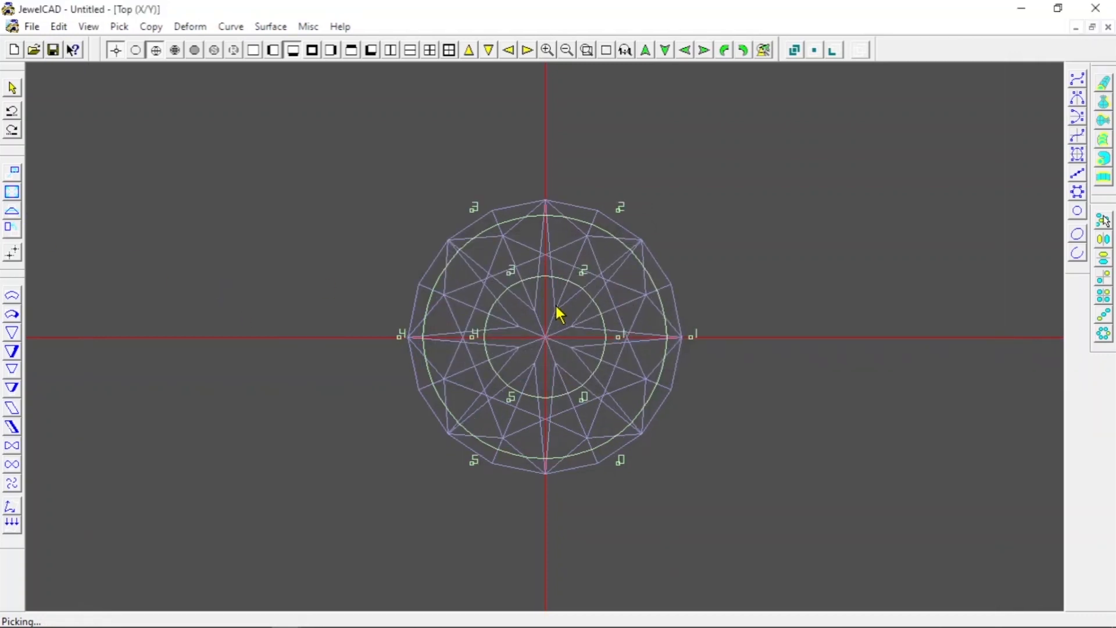
click(556, 309)
click(1076, 154)
click(490, 280)
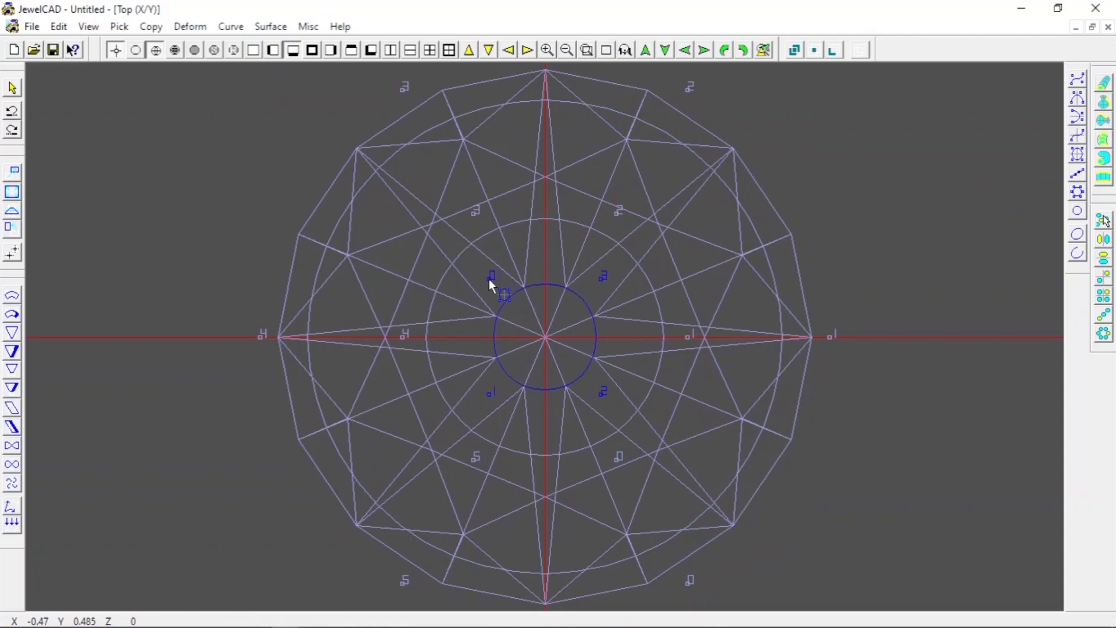
drag(489, 280, 485, 281)
Step: Create a two-rail semi-scale surface with a single side-to-side section, using the two circles as rails and the rounded rectangle as section
click(1102, 157)
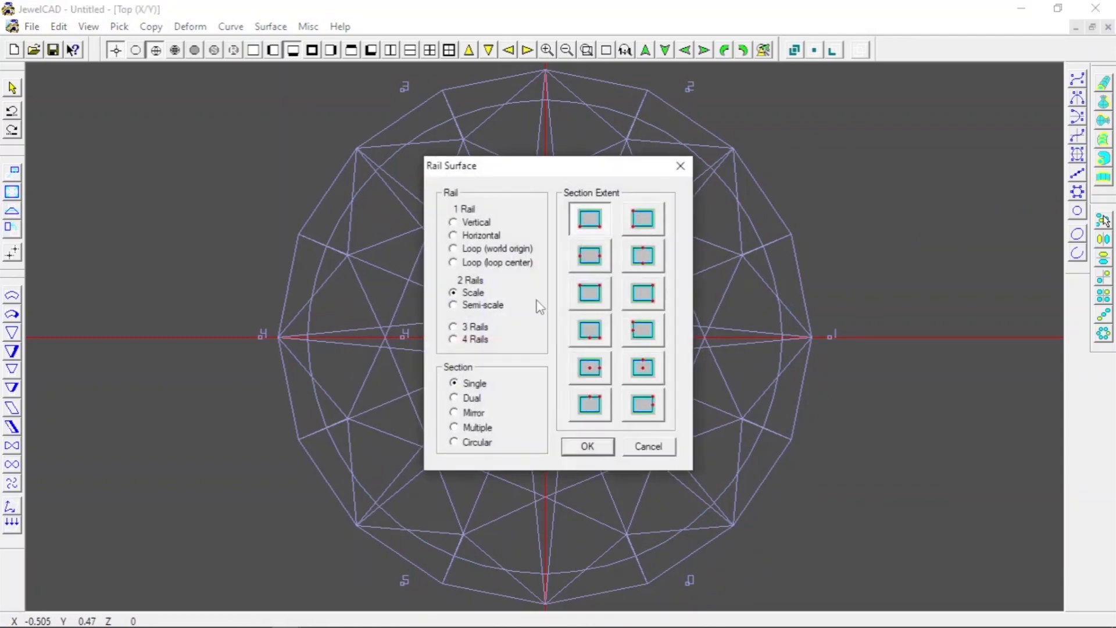
click(495, 307)
click(591, 268)
click(592, 442)
click(654, 290)
click(747, 214)
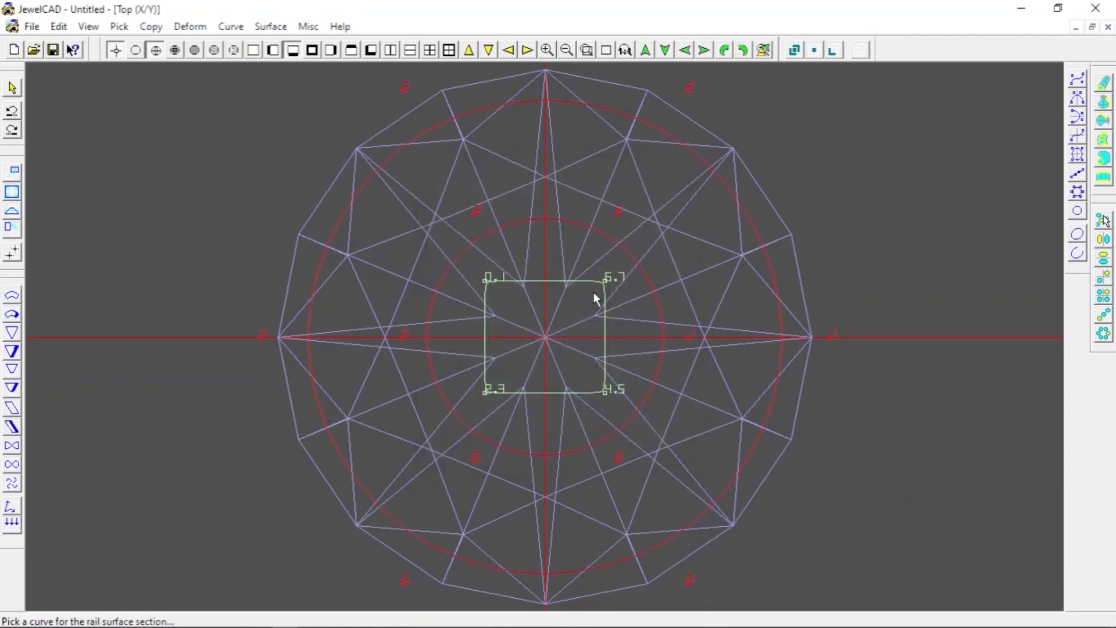
click(552, 281)
Step: Delete the rounded-rectangle section curve at the centre of the diamond
scroll(556, 290, down, 2)
click(533, 305)
scroll(540, 304, up, 1)
click(543, 302)
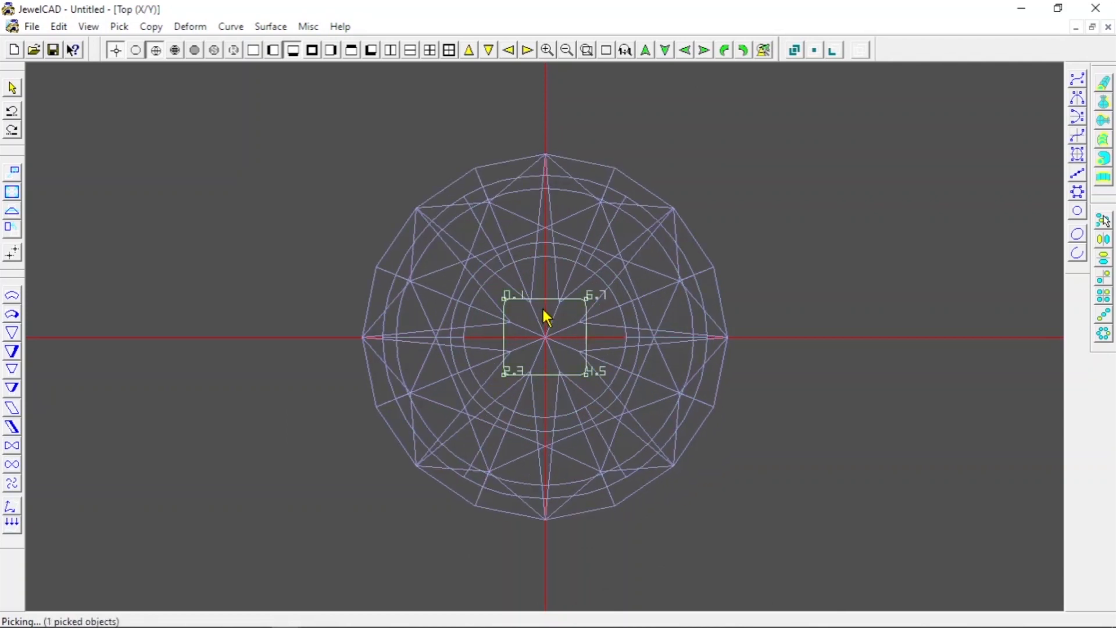
click(546, 317)
Step: In the front view, apply a two-sided taper of about 0.17 to the ring surface, narrowing it toward its bottom
click(527, 274)
key(F2)
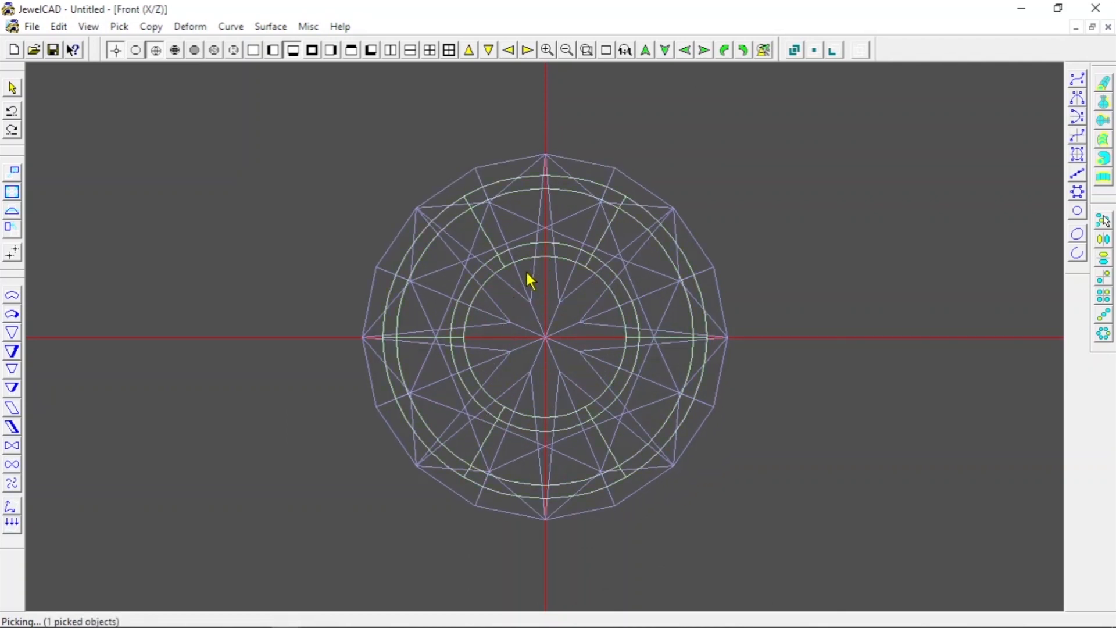
scroll(456, 313, down, 1)
click(10, 352)
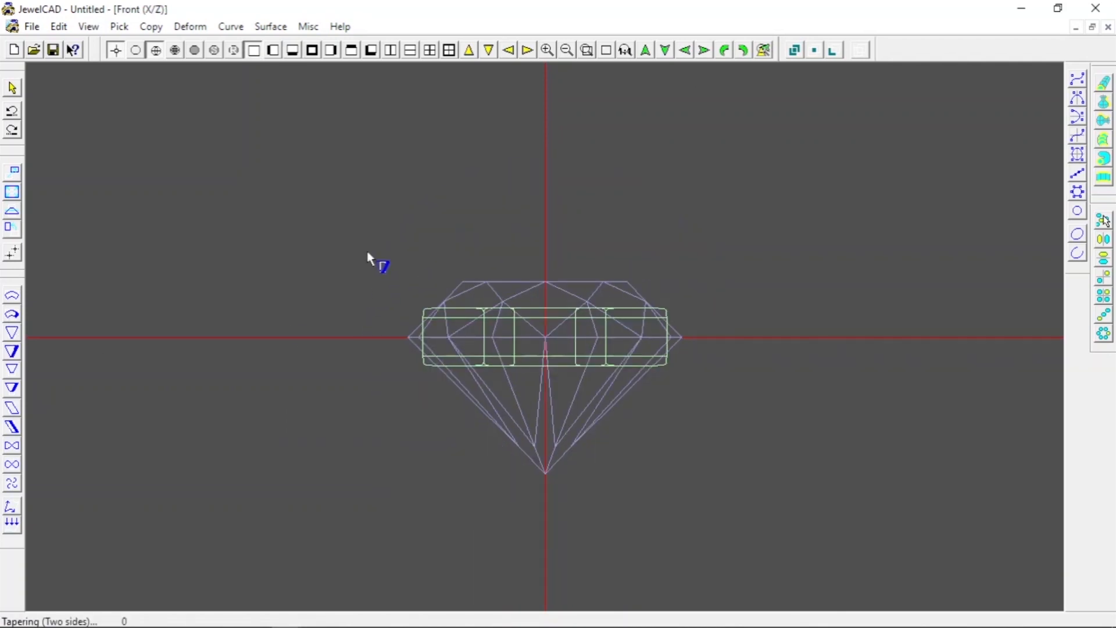
drag(298, 382, 447, 400)
scroll(441, 402, down, 1)
scroll(441, 402, up, 5)
scroll(441, 402, down, 2)
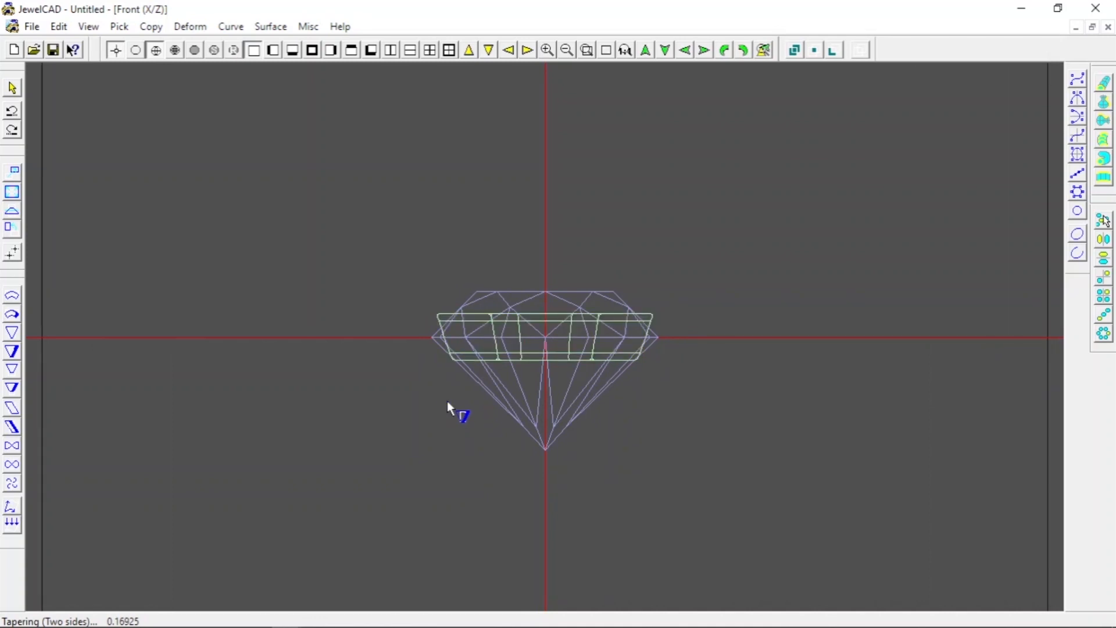
Step: Move the tapered ring down until it sits just below the diamond's girdle
key(F6)
key(F5)
click(12, 188)
drag(278, 263, 288, 309)
click(1107, 256)
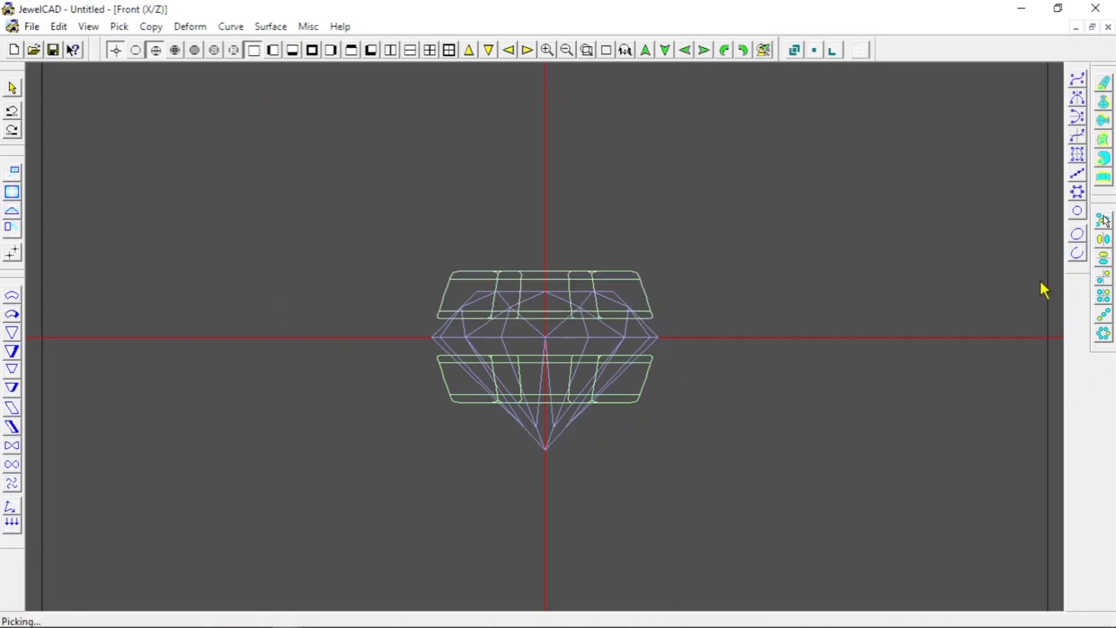
drag(642, 382, 654, 394)
key(ctrl+z)
key(ctrl+z)
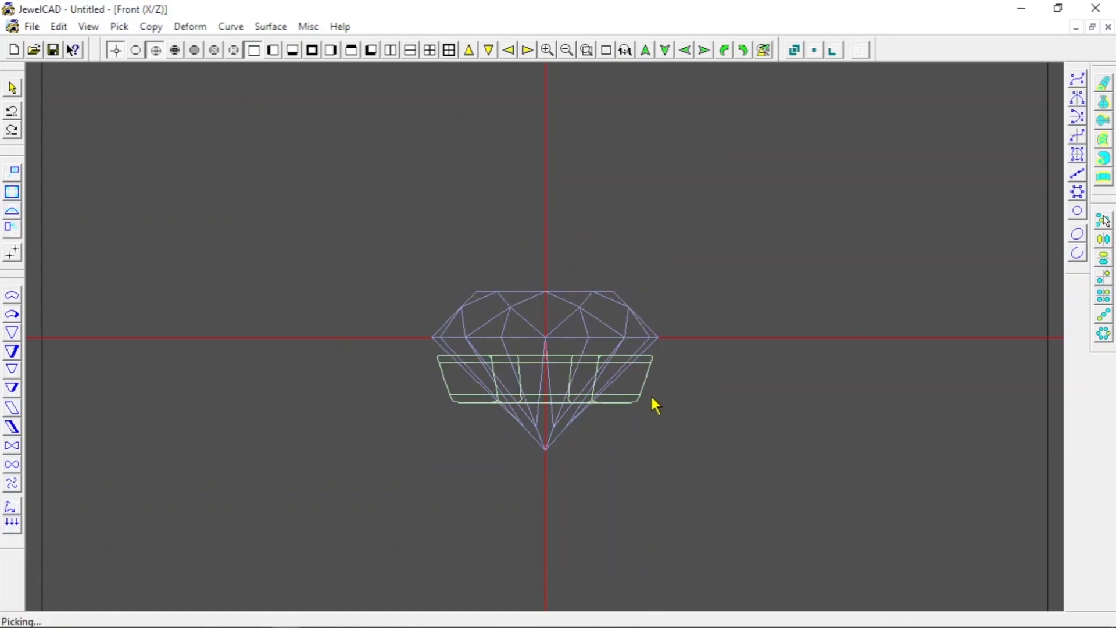
Step: Make a copy of the tapered ring scaled to about 0.87 and move it down around the diamond's lower tip
click(16, 191)
drag(222, 273, 218, 288)
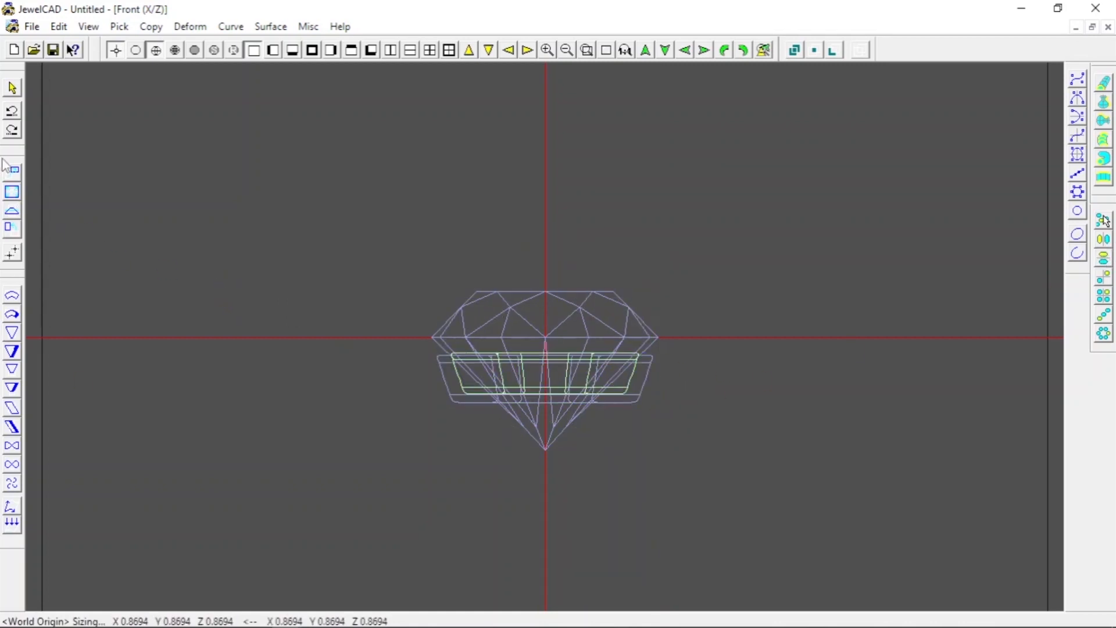
click(12, 170)
drag(57, 195, 72, 266)
Step: Shrink the lower ring slightly more, adjust its position and clear the selection
click(11, 192)
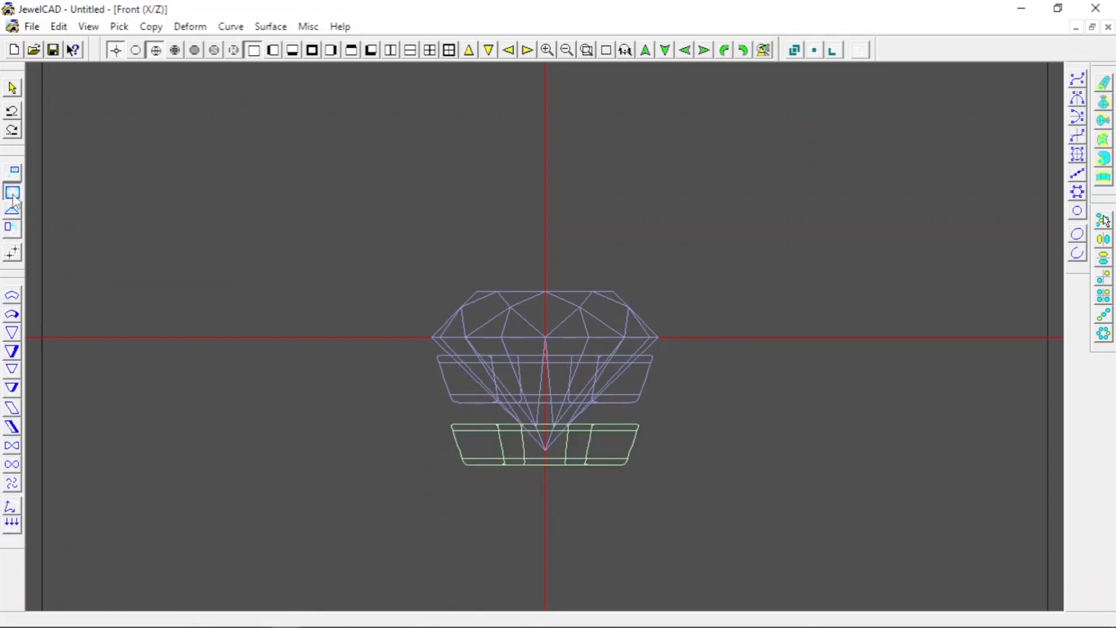
drag(111, 187, 109, 205)
click(12, 174)
key(space)
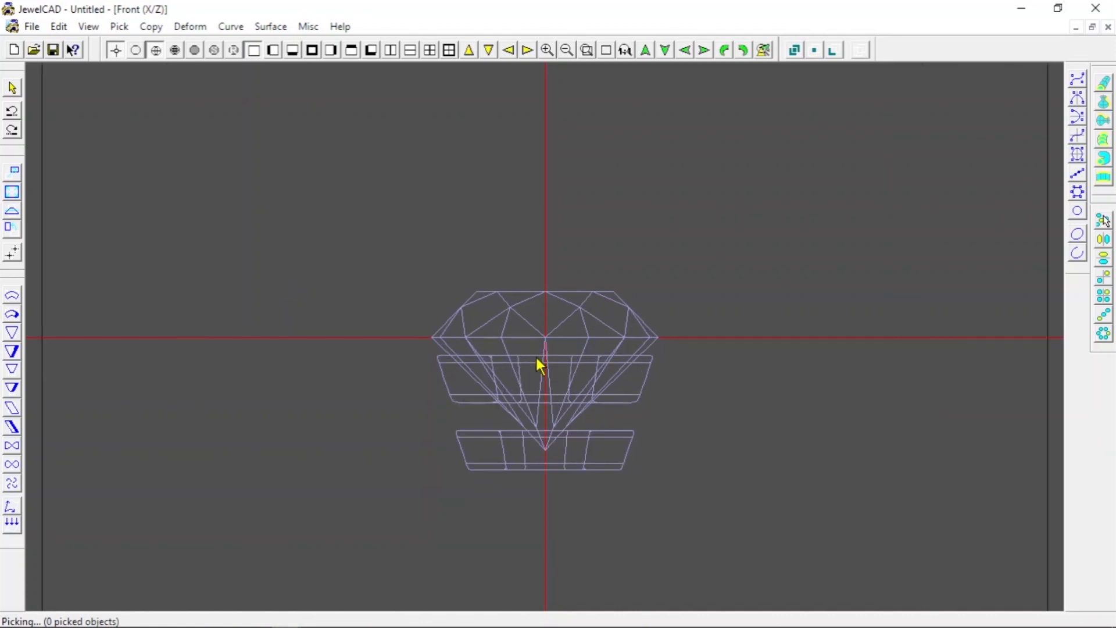
Step: Start a simple curve on the vertical axis at about Z 0.24, going about 0.4 mm left and down to about Z -0.93
scroll(537, 358, up, 3)
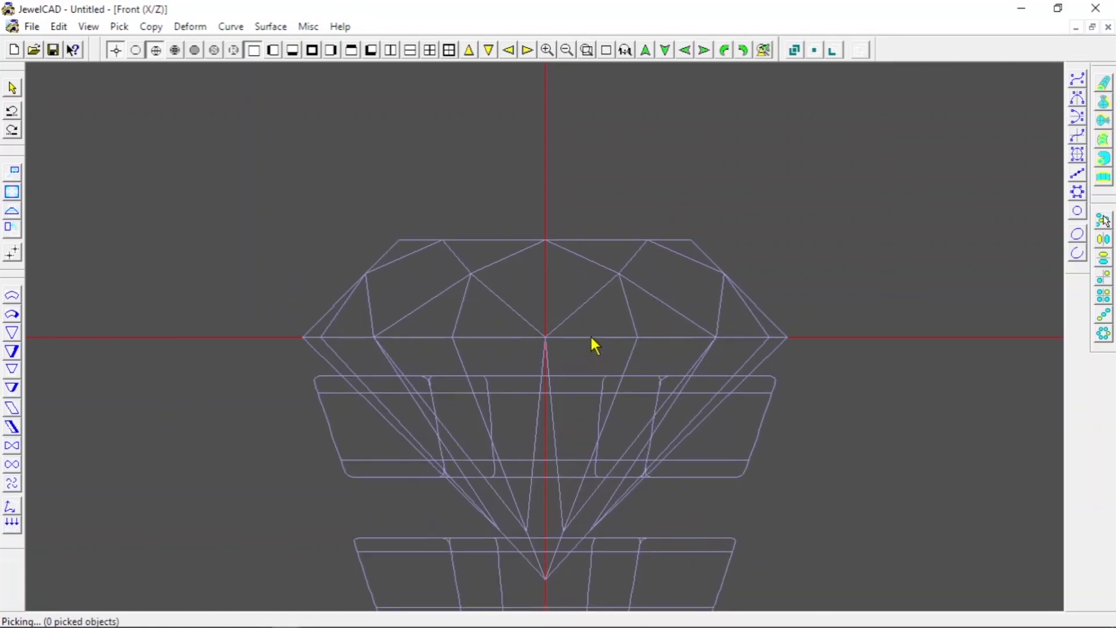
click(1082, 81)
scroll(890, 222, up, 1)
click(548, 285)
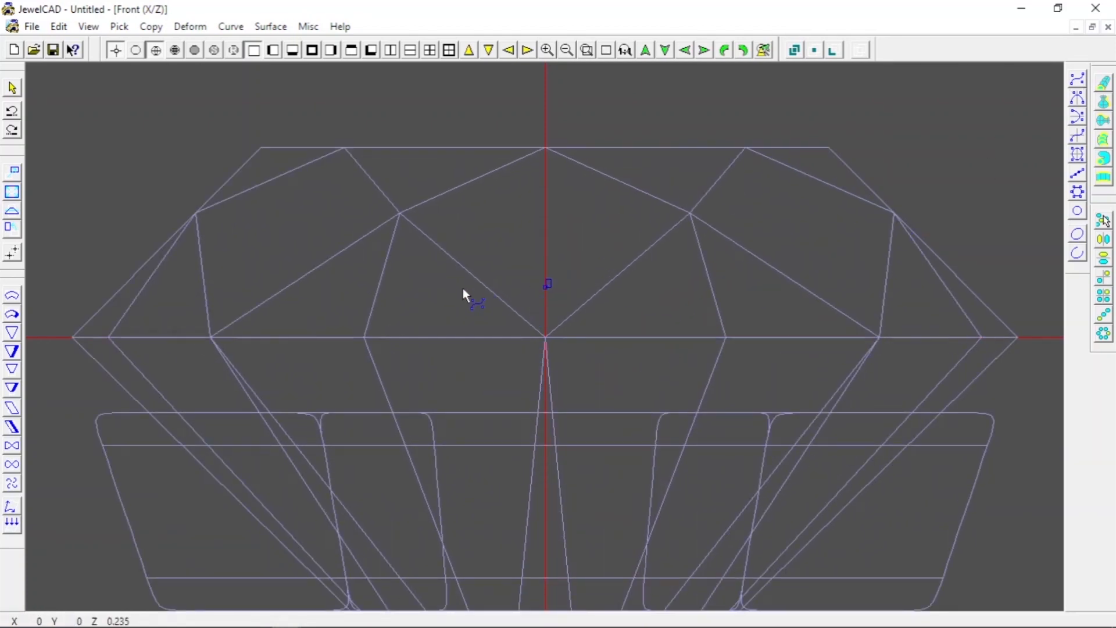
click(464, 286)
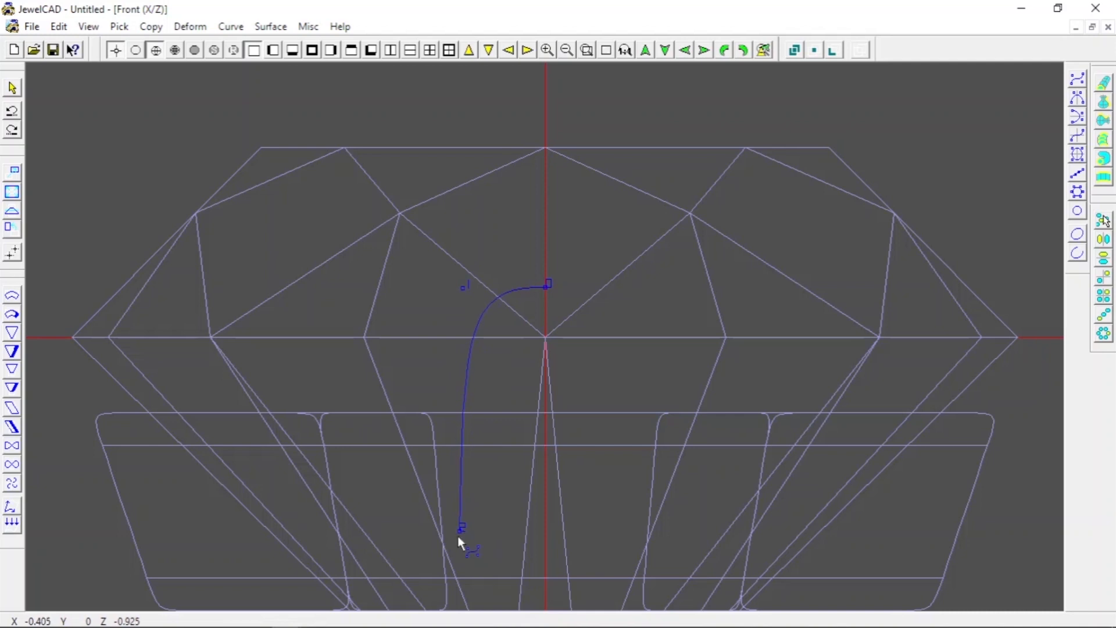
drag(458, 536, 462, 542)
Step: Reshape the curve's upper points into a tighter rounded tip that runs into a straight vertical side
click(462, 288)
mouse_move(462, 288)
mouse_down()
mouse_move(461, 313)
mouse_move(481, 287)
mouse_move(474, 275)
mouse_up()
drag(545, 287, 544, 247)
scroll(544, 275, up, 2)
drag(442, 247, 439, 240)
drag(543, 249, 546, 242)
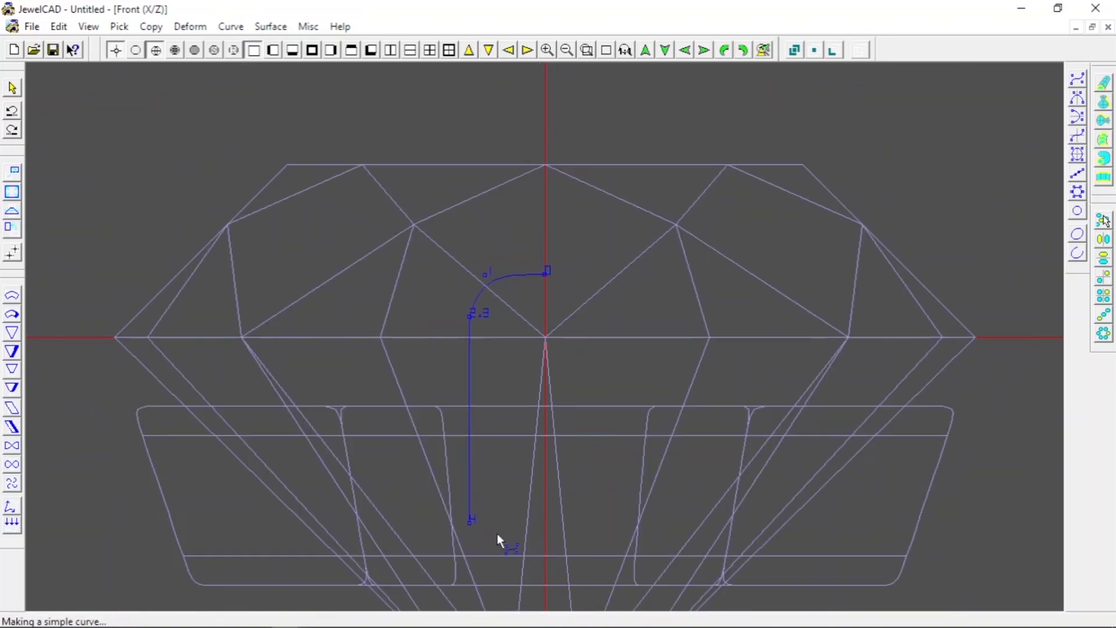
Step: Extend the prong profile around a rounded lower corner and back to the vertical axis
click(517, 532)
click(470, 523)
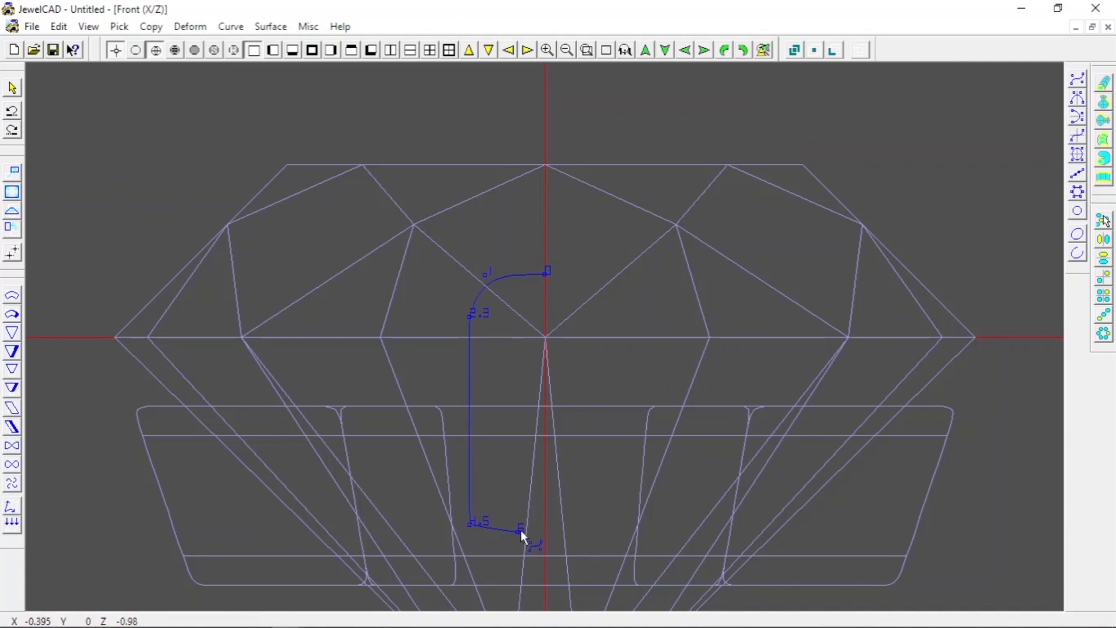
drag(521, 530, 544, 535)
click(481, 534)
Step: Adjust the profile's bottom endpoint on the vertical axis to about Z -1.04 so the base runs level
click(586, 50)
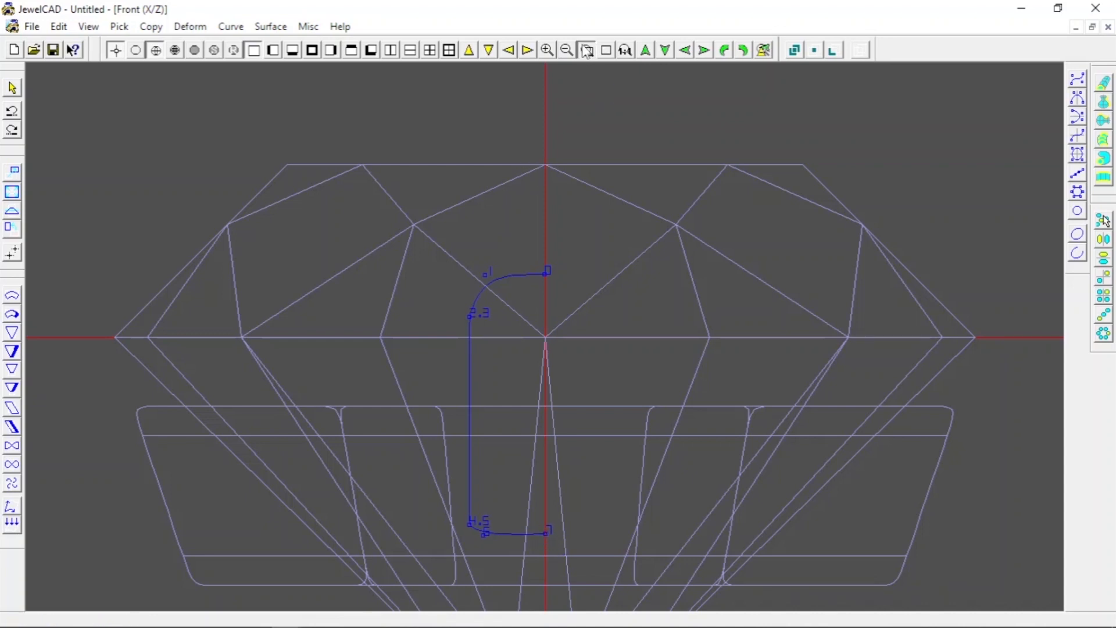
drag(442, 498, 526, 544)
drag(536, 498, 464, 517)
scroll(556, 494, down, 1)
scroll(556, 494, down, 3)
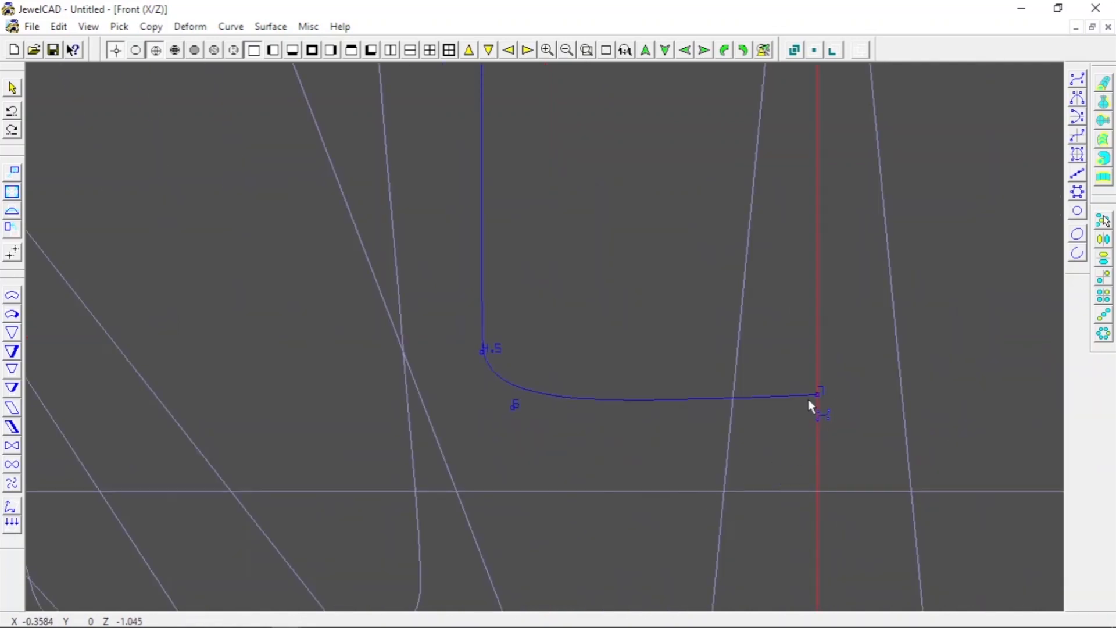
drag(818, 394, 817, 405)
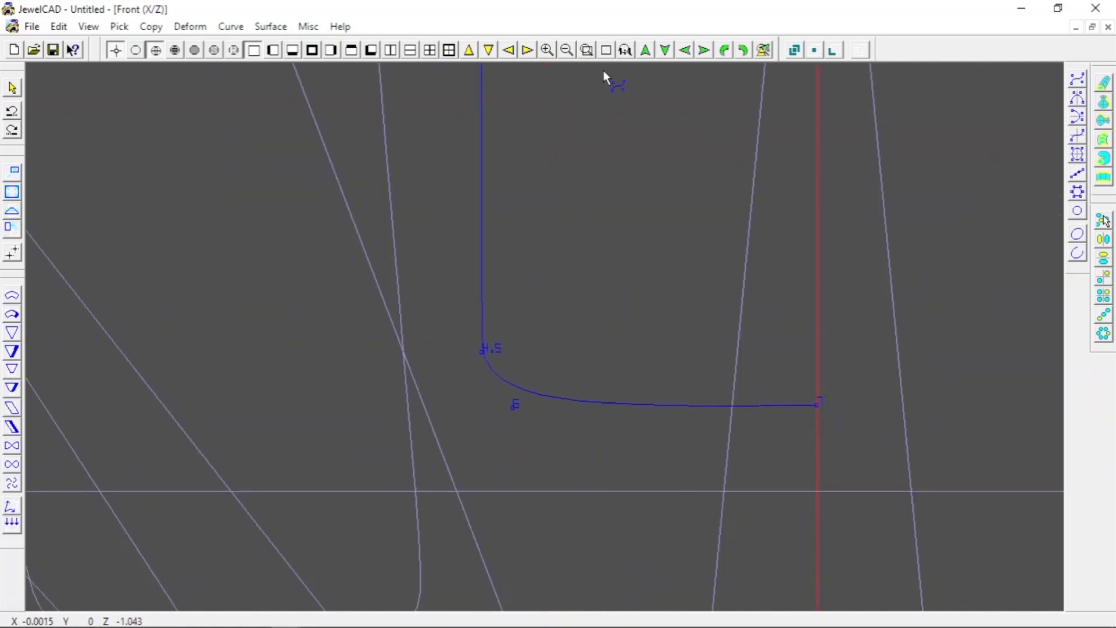
scroll(603, 71, down, 8)
scroll(628, 150, up, 4)
scroll(421, 399, up, 2)
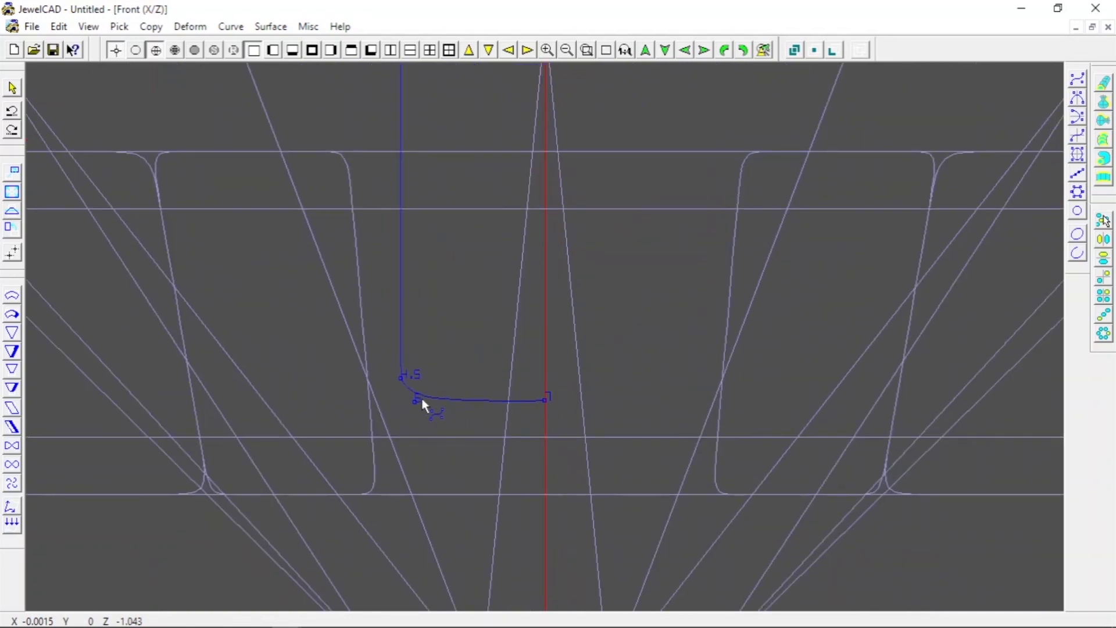
Step: Revolve the prong profile a full revolution with number 6 and 60 degrees
scroll(460, 388, down, 4)
click(1104, 102)
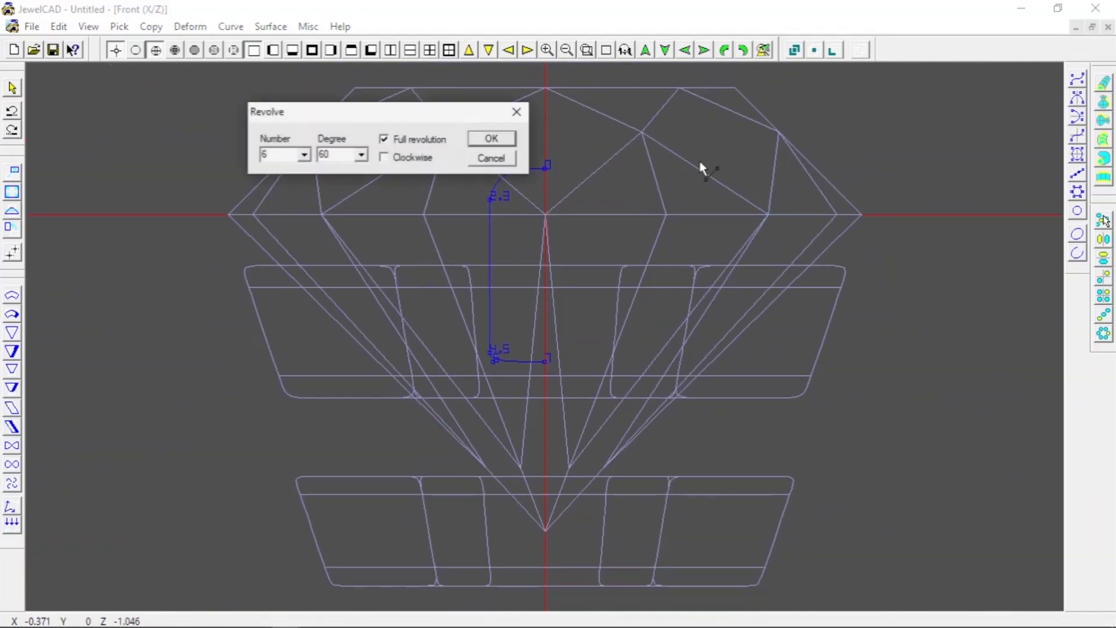
click(491, 138)
scroll(617, 187, down, 2)
Step: In the right view, stretch the prong along Z by a factor of about 1.6
key(t)
key(r)
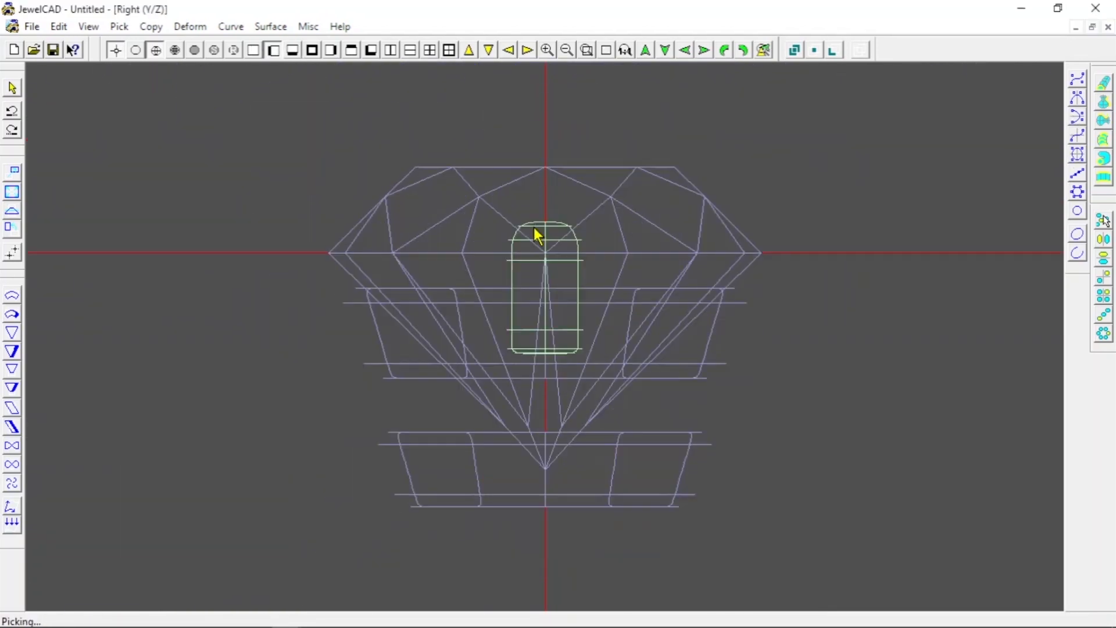
scroll(534, 227, up, 1)
click(11, 193)
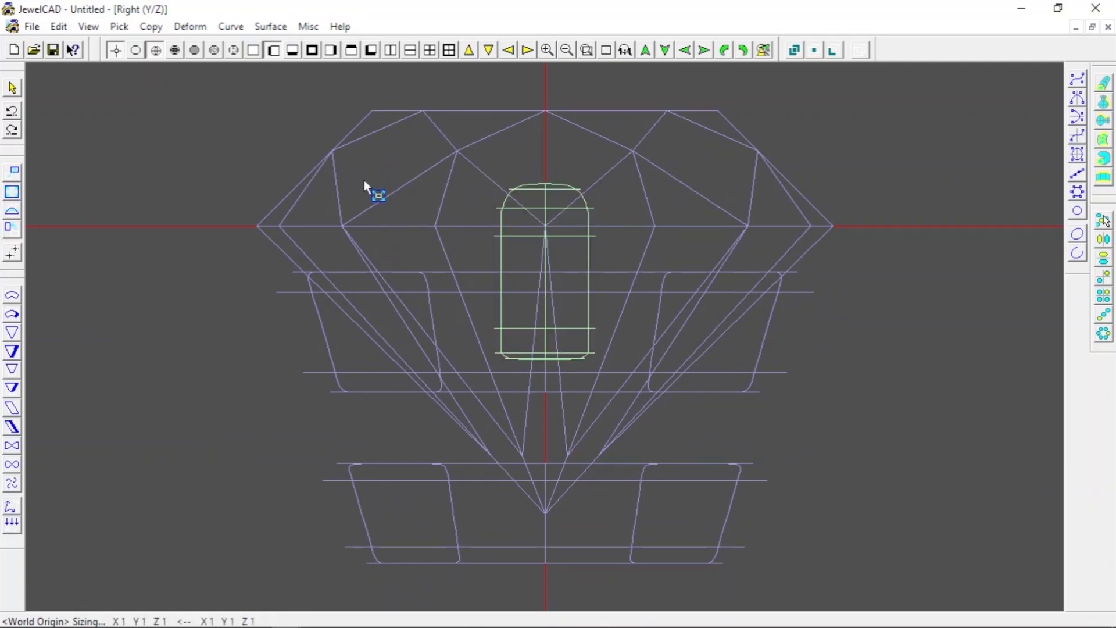
scroll(363, 179, down, 2)
click(10, 191)
drag(304, 181, 449, 372)
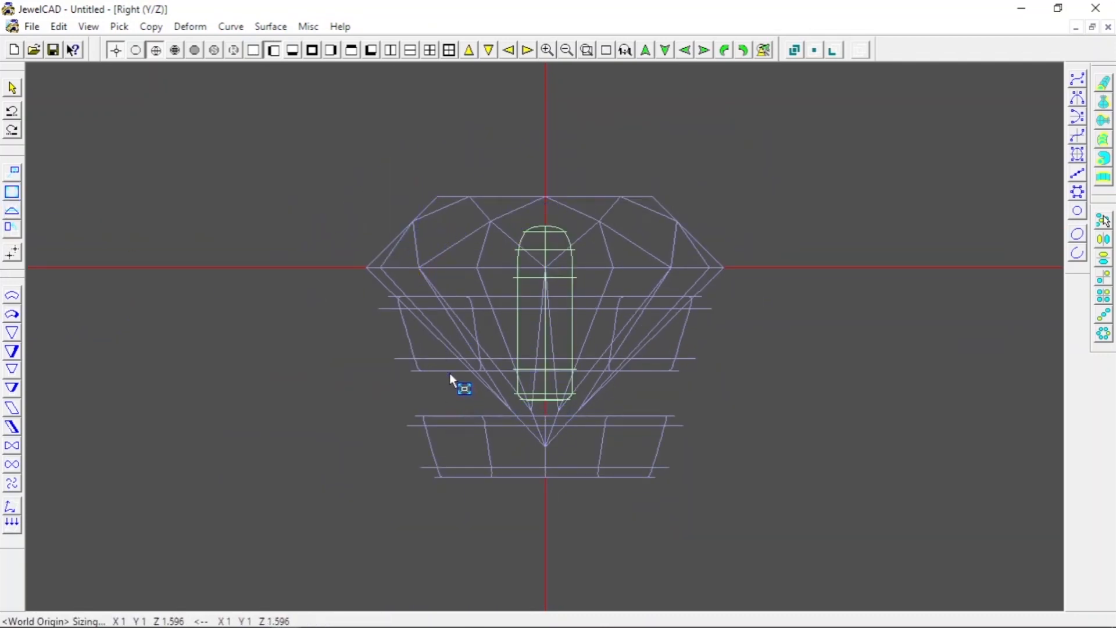
Step: Pick only the prong and enlarge it uniformly in the top view by a factor of about 1.385
key(space)
scroll(282, 316, up, 4)
click(282, 316)
scroll(492, 282, down, 3)
click(546, 229)
key(t)
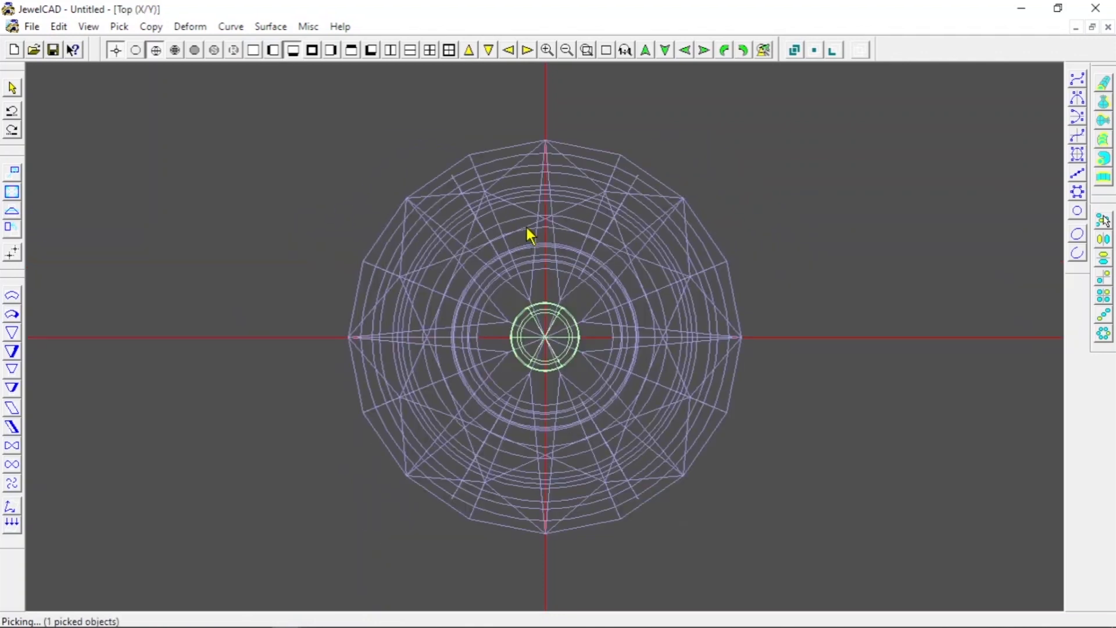
click(12, 191)
scroll(316, 304, down, 2)
drag(316, 304, 303, 228)
drag(367, 250, 378, 260)
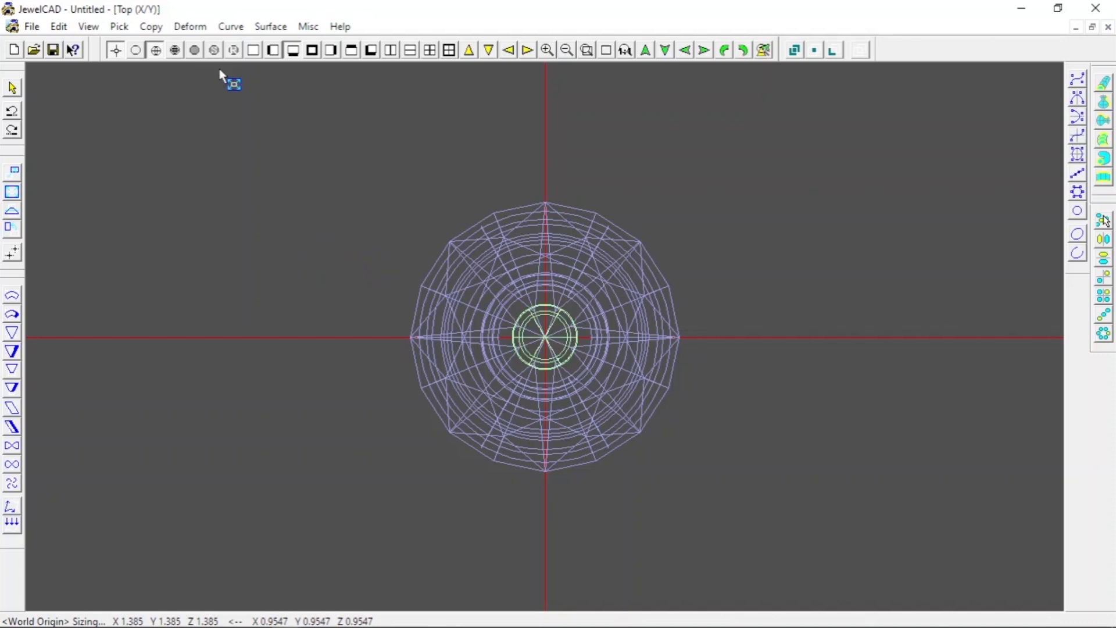
Step: Scale the prong down uniformly by a factor of about 0.872 and compare it with the diamond in the front view
key(r)
key(f)
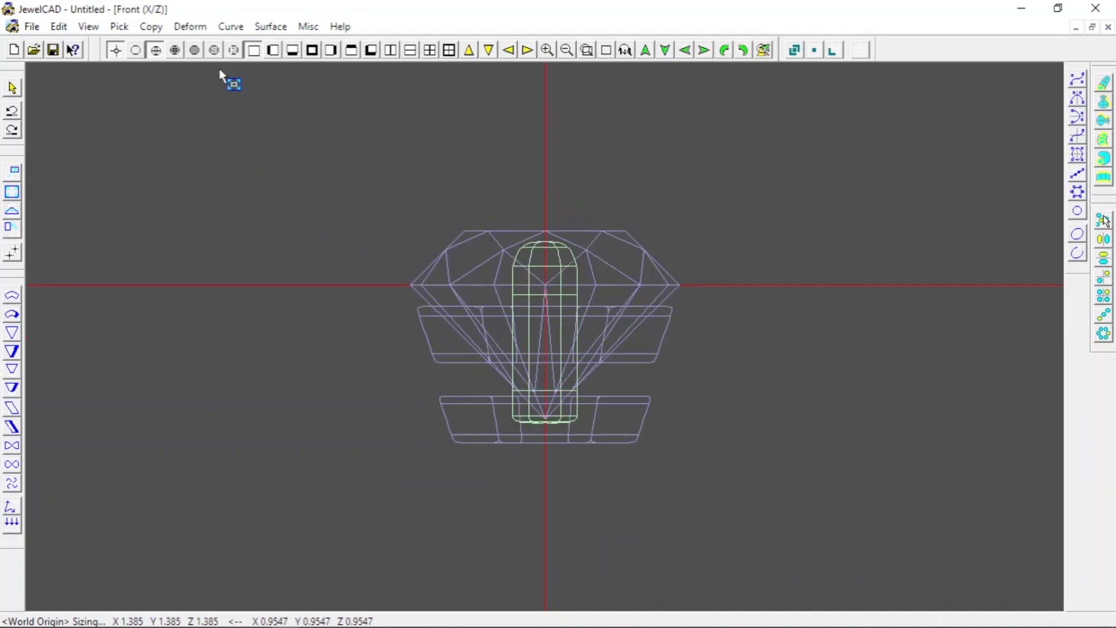
key(r)
key(t)
mouse_move(70, 182)
mouse_down()
mouse_move(89, 213)
mouse_move(80, 199)
mouse_up()
scroll(426, 221, up, 3)
key(f)
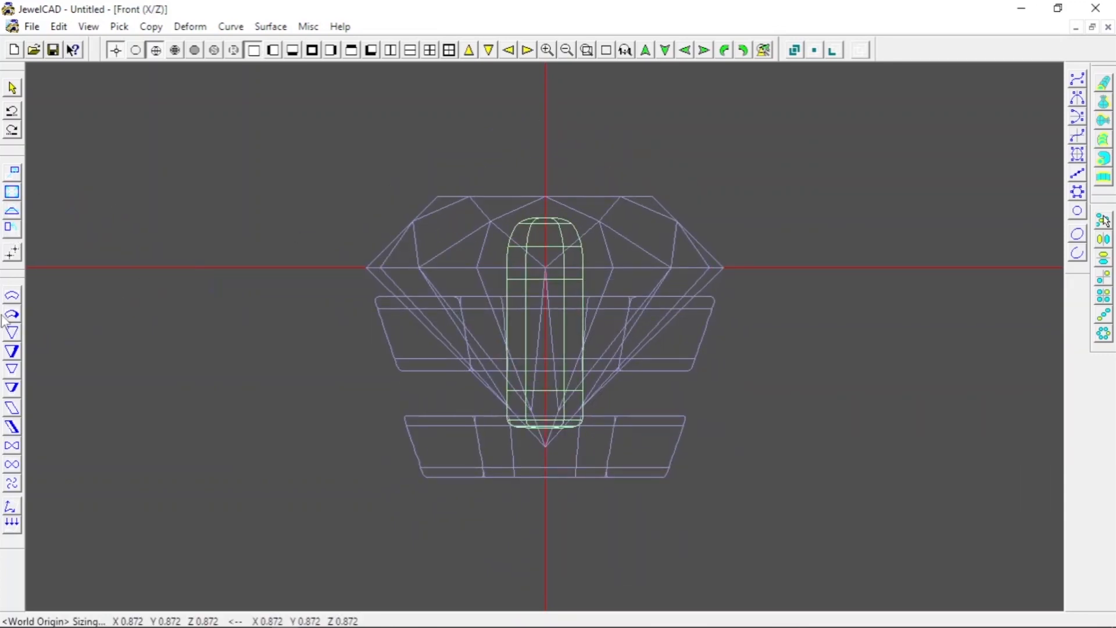
Step: Skew the prong slightly in the front view so its base leans toward negative X, keeping the prong picked
click(11, 407)
mouse_move(297, 390)
mouse_down()
mouse_move(283, 386)
mouse_move(321, 388)
mouse_move(367, 349)
mouse_move(304, 401)
mouse_up()
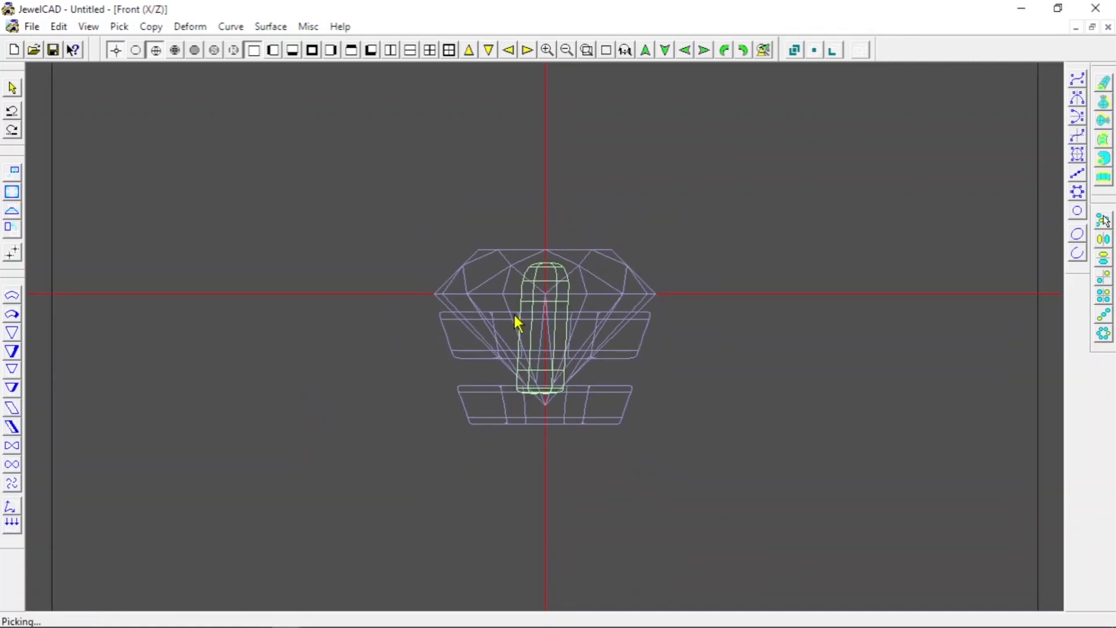
mouse_move(92, 401)
mouse_down()
mouse_move(78, 399)
mouse_move(100, 399)
mouse_up()
scroll(281, 297, down, 2)
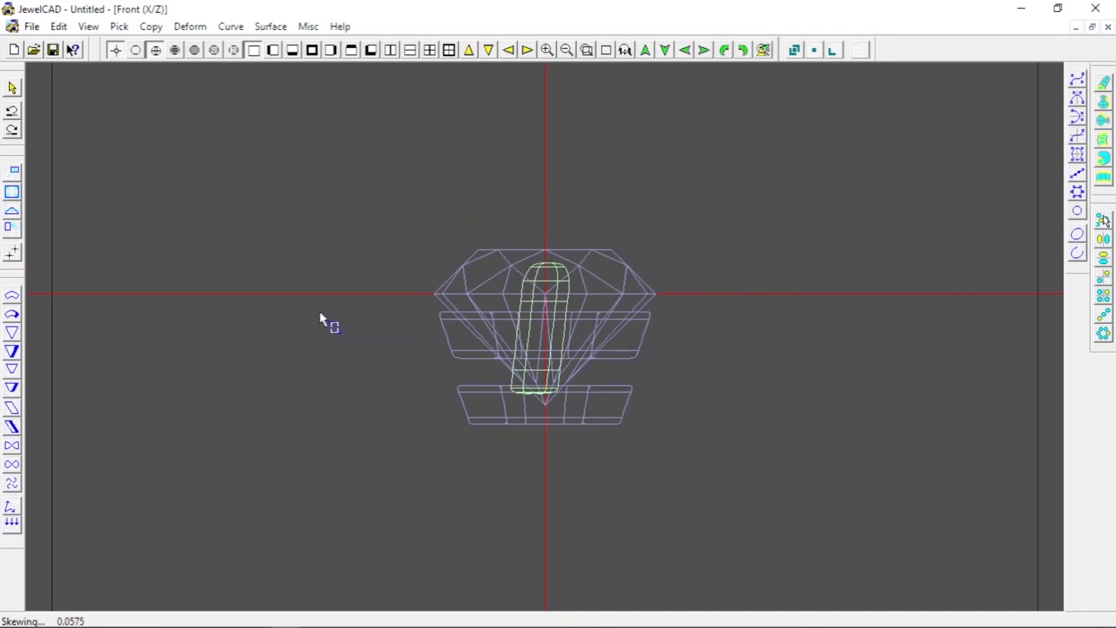
drag(320, 311, 321, 319)
click(347, 333)
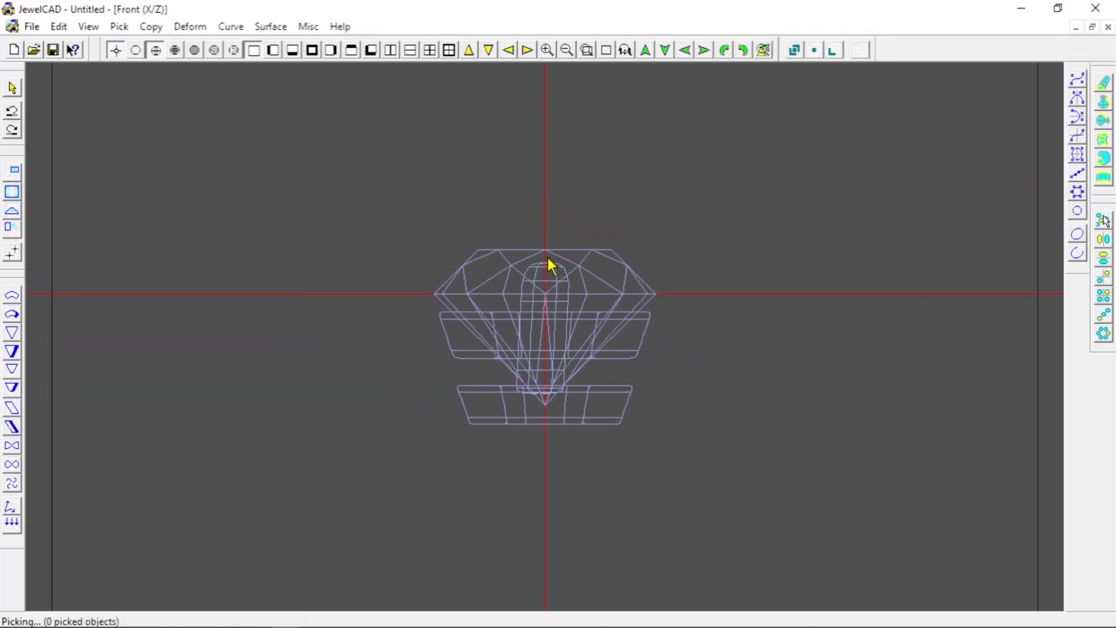
click(547, 267)
scroll(469, 443, up, 2)
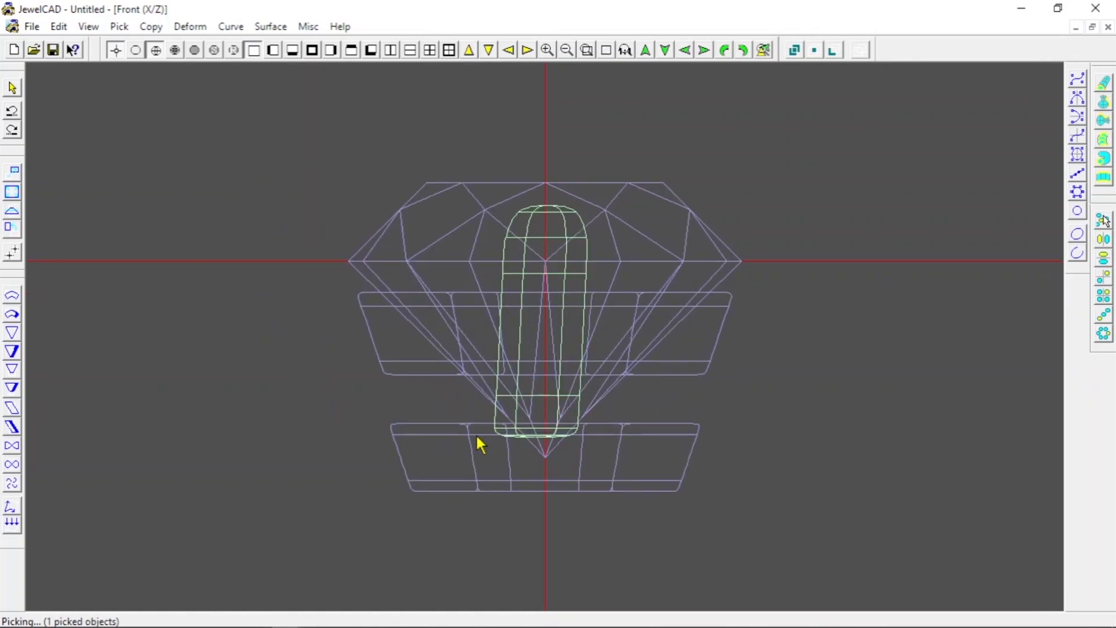
Step: Move the prong along positive X from the centre to the outer edge of the diamond
click(298, 53)
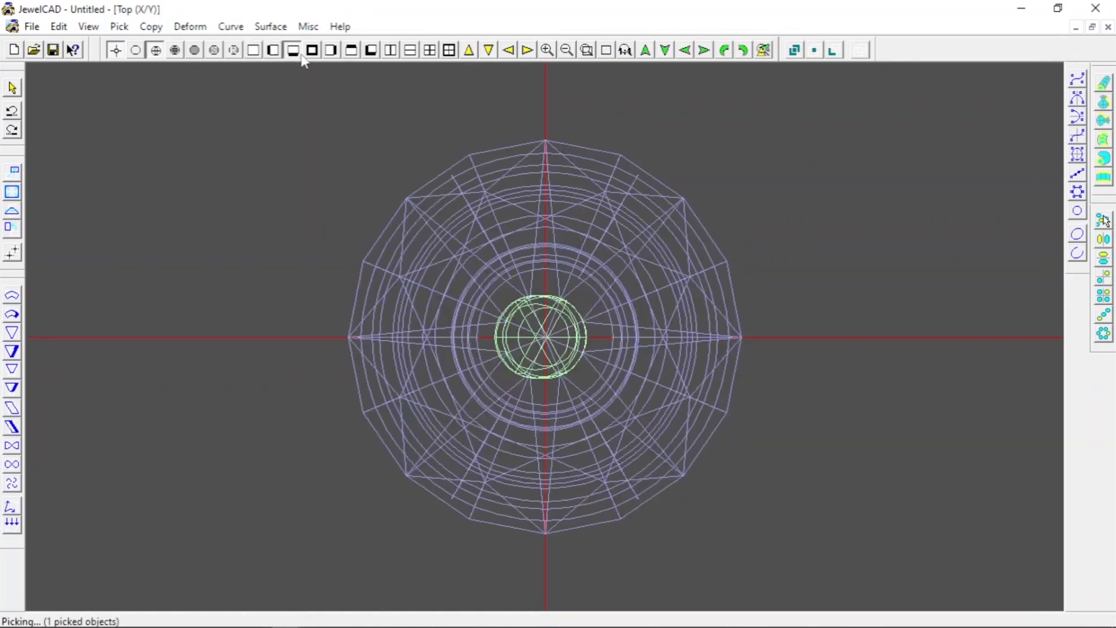
click(194, 51)
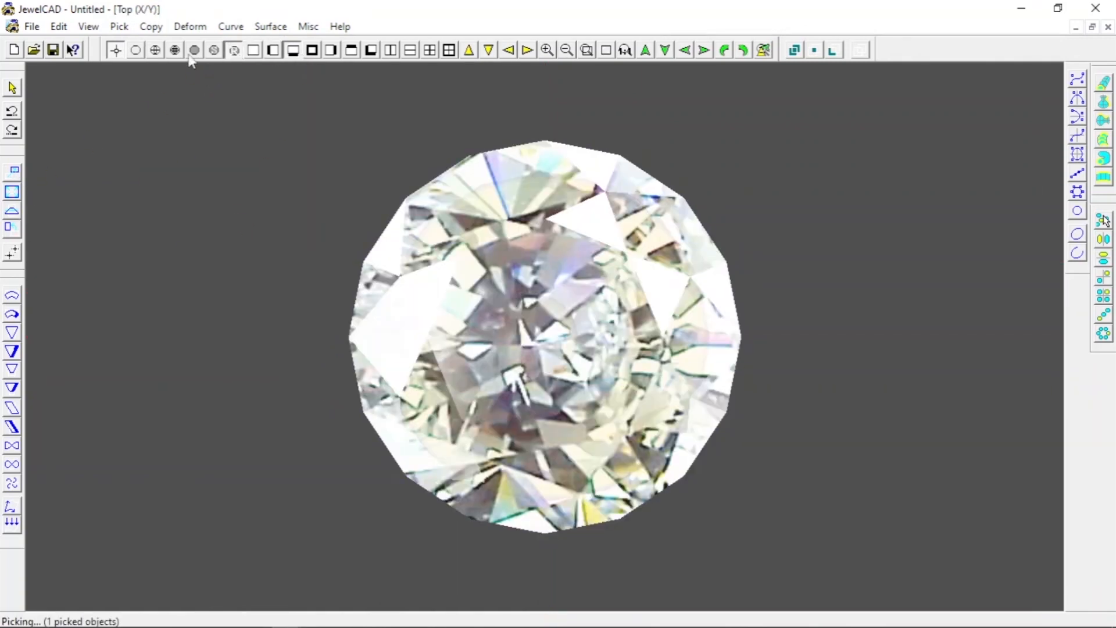
click(14, 171)
mouse_move(256, 200)
mouse_down()
mouse_move(158, 203)
mouse_move(634, 310)
mouse_move(618, 311)
mouse_up()
click(155, 50)
key(space)
click(254, 50)
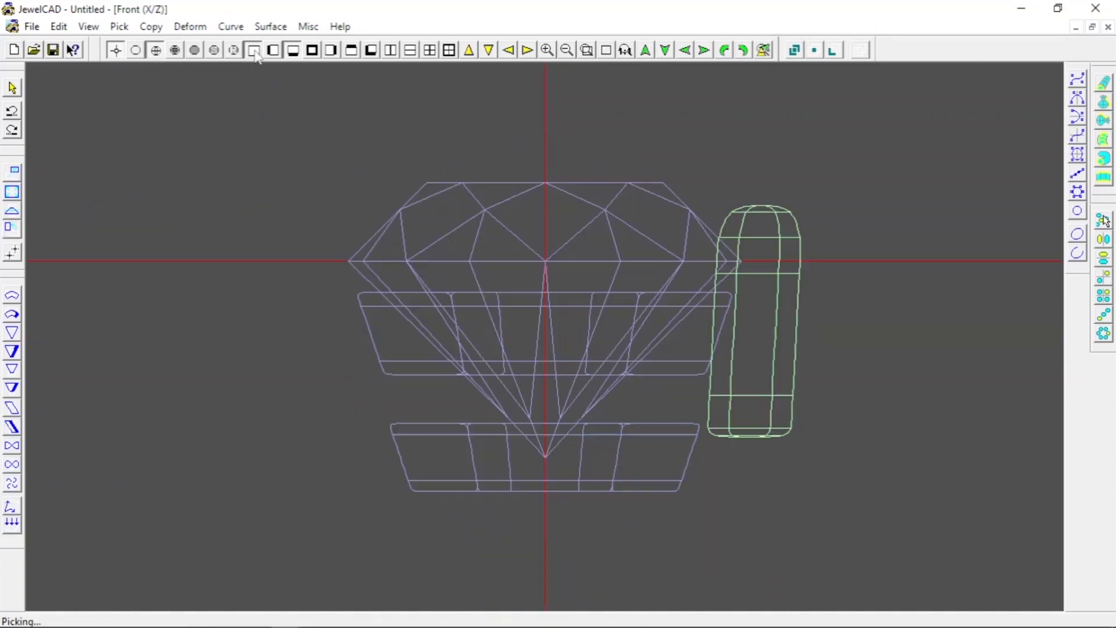
Step: Skew the prong by about 0.0975 in the front view to follow the taper of the setting rings
scroll(413, 260, up, 1)
drag(33, 424, 384, 483)
scroll(690, 391, down, 3)
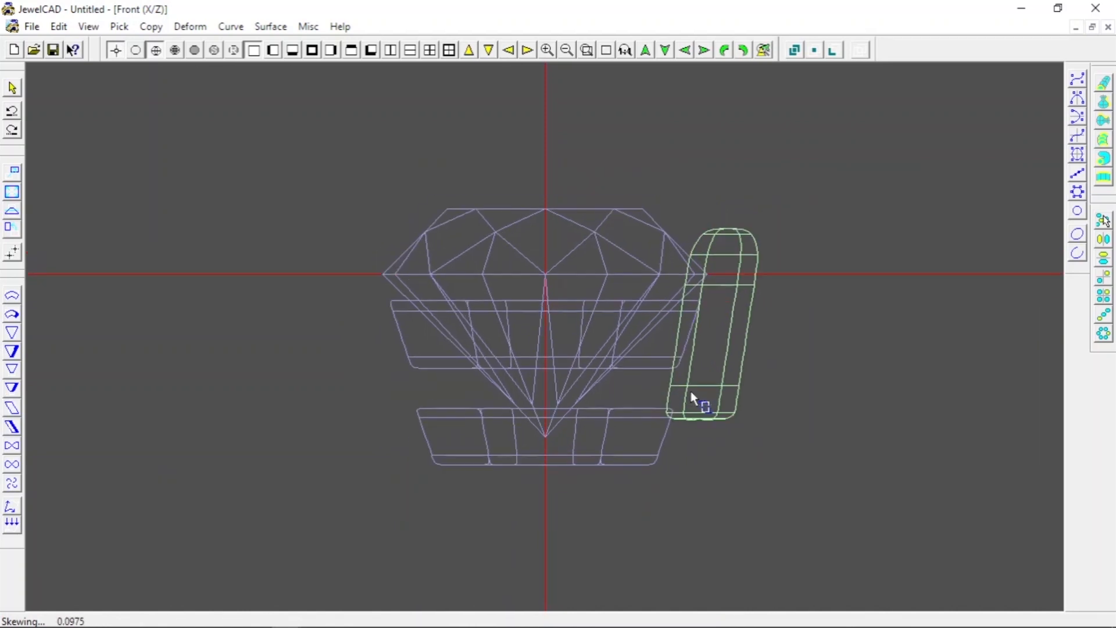
key(space)
click(760, 433)
scroll(779, 474, up, 4)
Step: Move the prong by about X -0.205 and Z -0.64 so it meets the rings and its base levels with the lower ring
click(13, 169)
mouse_move(93, 221)
mouse_down()
mouse_move(96, 299)
mouse_move(127, 308)
mouse_move(117, 308)
mouse_up()
drag(118, 305, 117, 301)
key(F6)
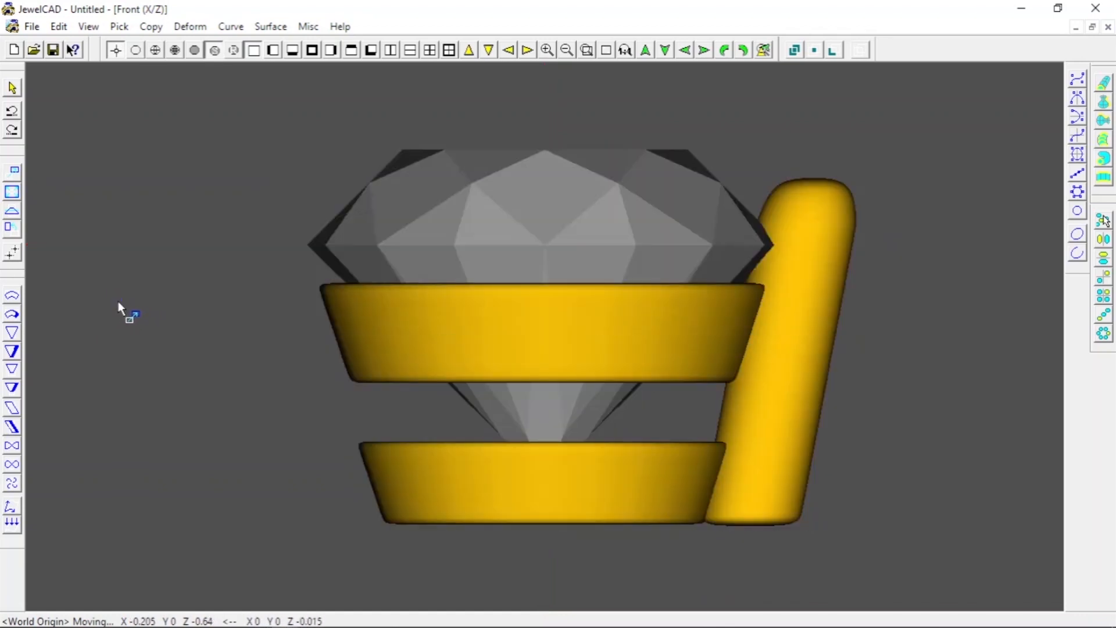
click(153, 53)
Step: Nudge the prong slightly along X in the shaded top view to fit it against the diamond's girdle
key(space)
scroll(264, 317, down, 1)
click(773, 318)
key(F3)
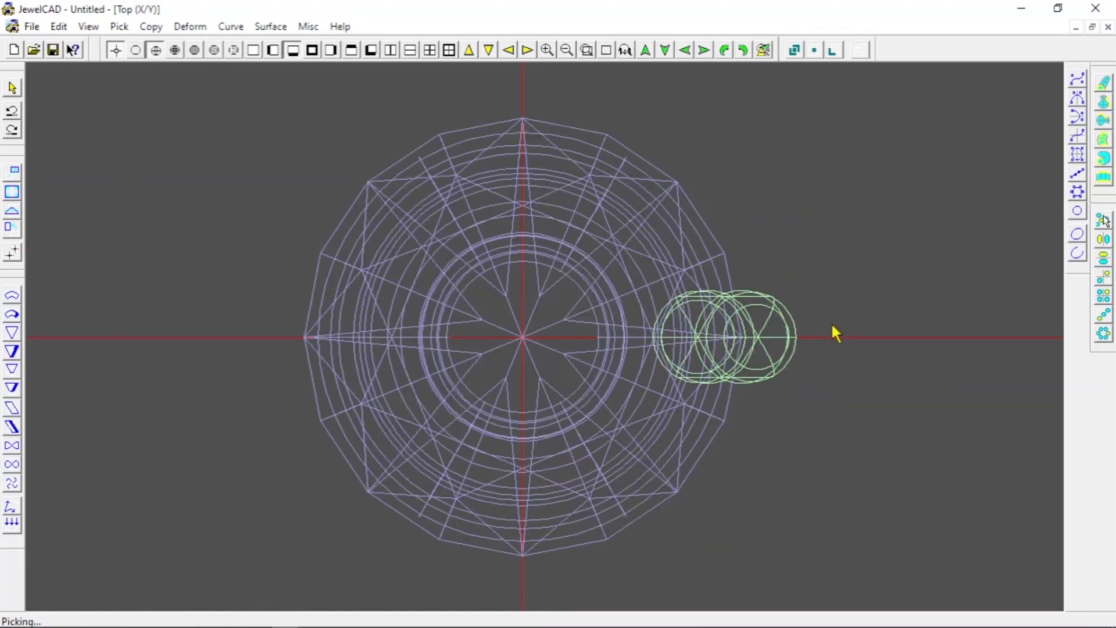
click(234, 50)
click(12, 172)
drag(102, 176, 110, 176)
Step: Rotate the prong onto the diagonal between the axes and copy it circularly into four prongs around the diamond
click(13, 230)
mouse_move(821, 408)
mouse_down()
mouse_move(822, 374)
mouse_move(723, 219)
mouse_move(648, 137)
mouse_up()
drag(873, 357, 831, 301)
drag(831, 302, 830, 306)
click(1103, 333)
click(491, 137)
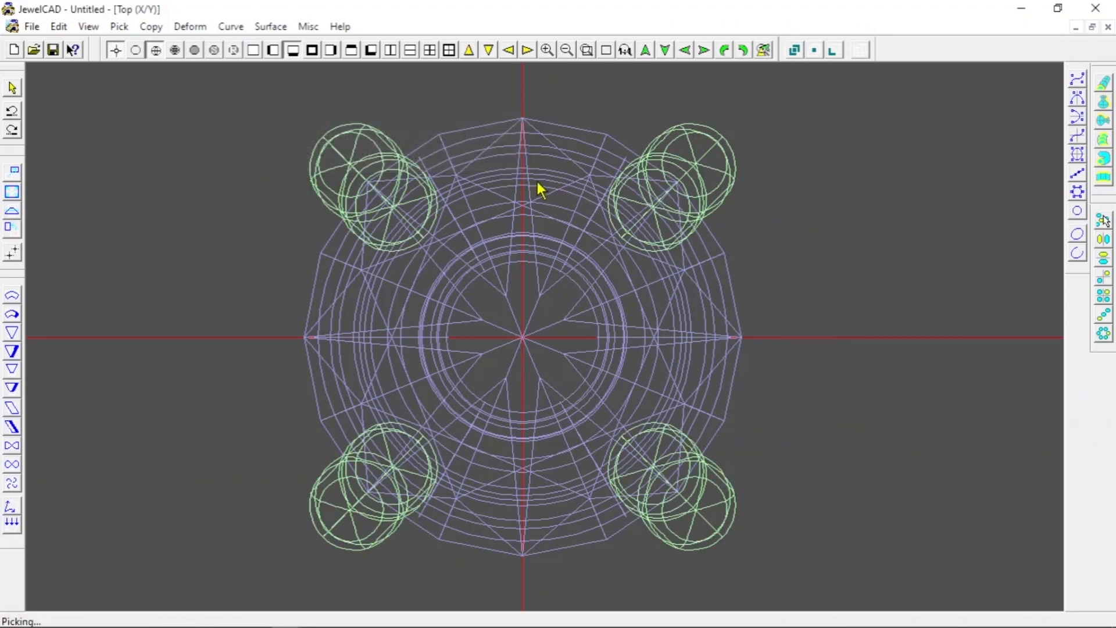
Step: Inspect the four prongs in shaded views and scale their picked tip control points by a factor of about 0.968
click(234, 50)
scroll(235, 113, down, 3)
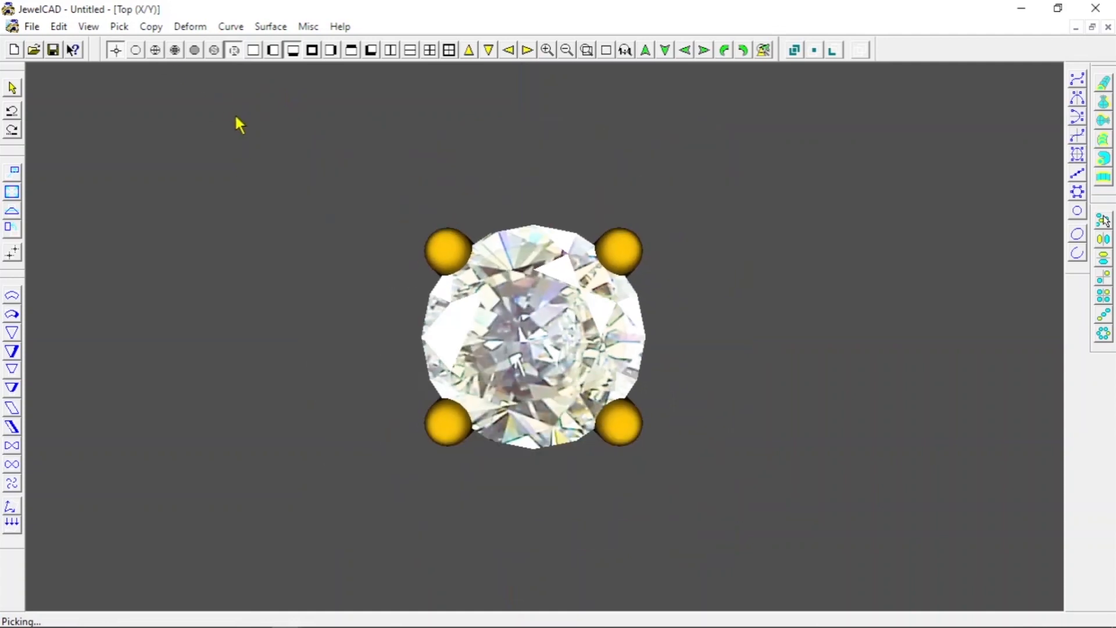
click(155, 50)
key(F7)
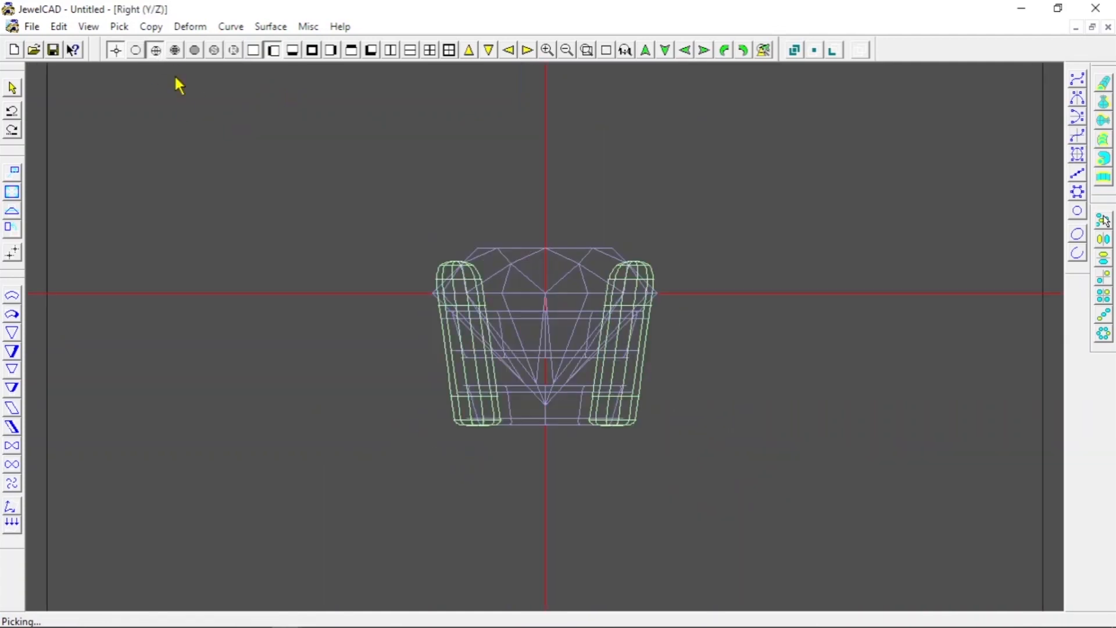
click(234, 50)
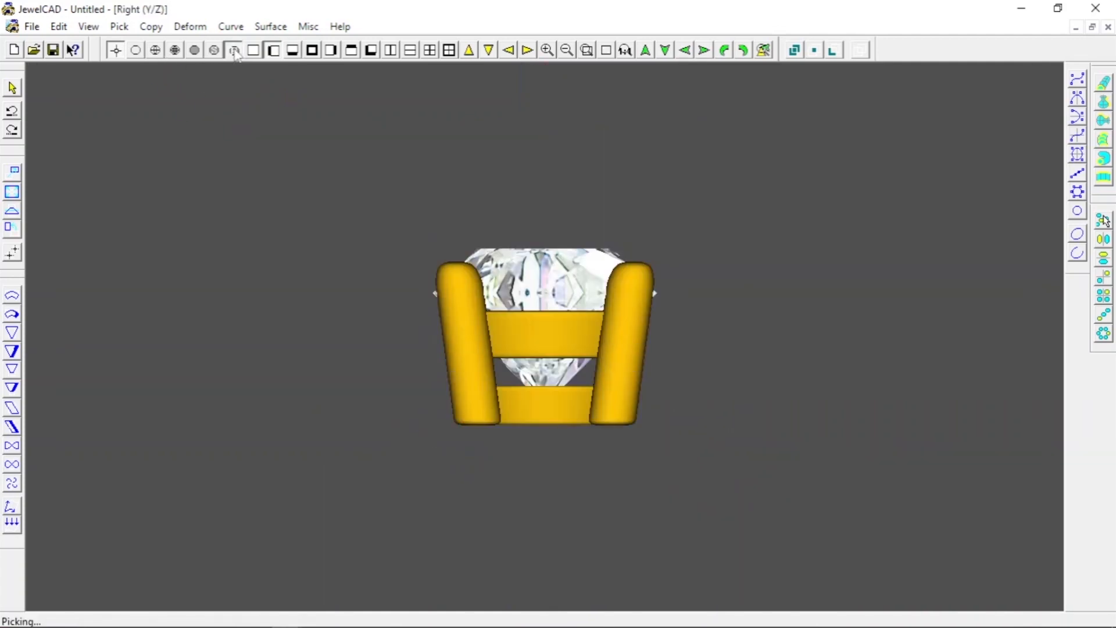
click(158, 51)
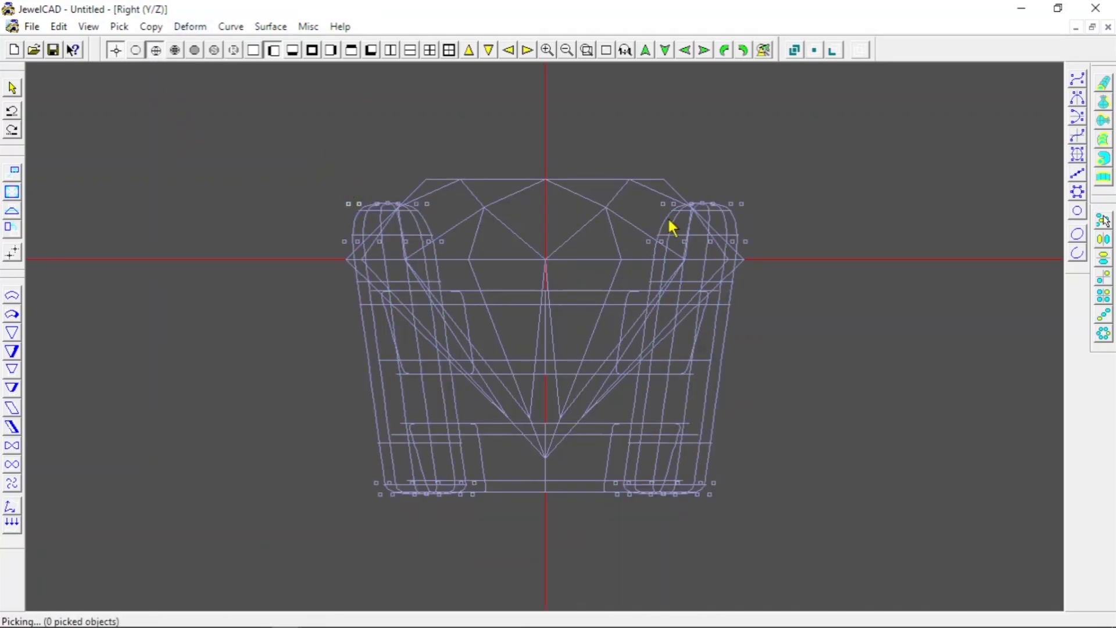
click(234, 50)
click(12, 192)
drag(137, 110, 136, 113)
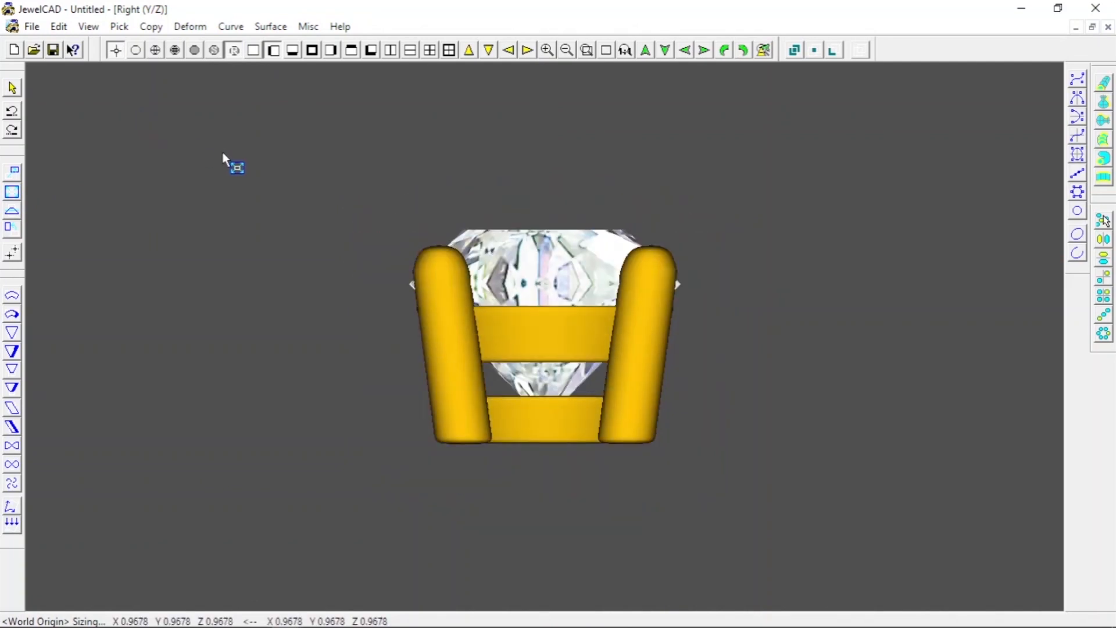
key(t)
click(156, 50)
key(space)
Step: In the right view, draw a circle 16 mm in diameter with 6 CVs at the origin for the finger size
scroll(214, 193, down, 2)
drag(358, 251, 753, 509)
scroll(654, 377, up, 4)
key(r)
scroll(646, 374, down, 5)
click(729, 361)
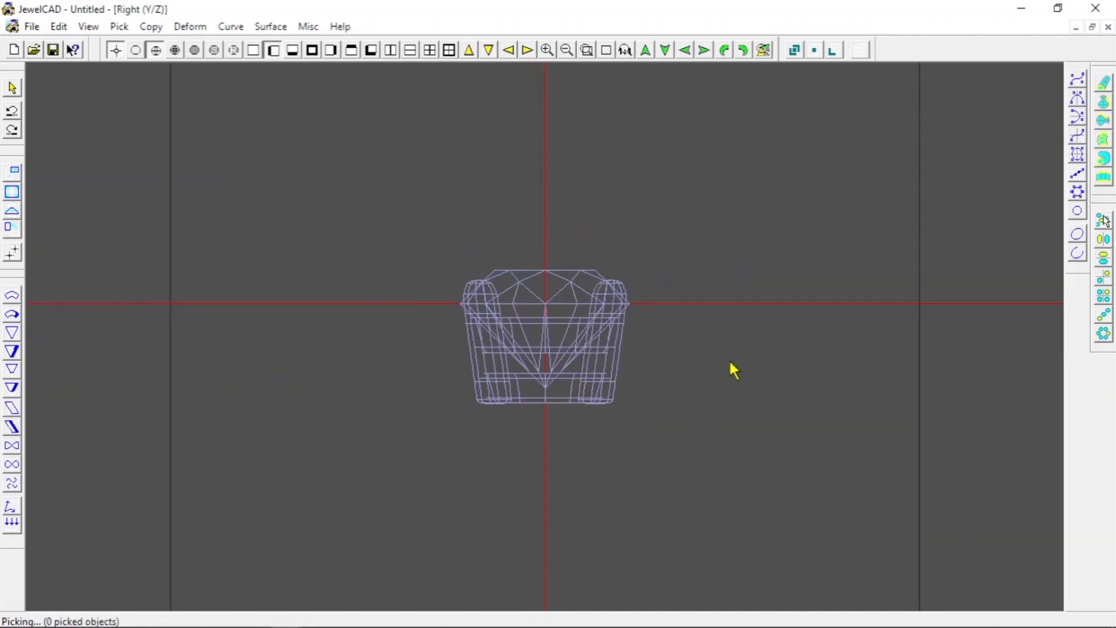
scroll(731, 366, down, 2)
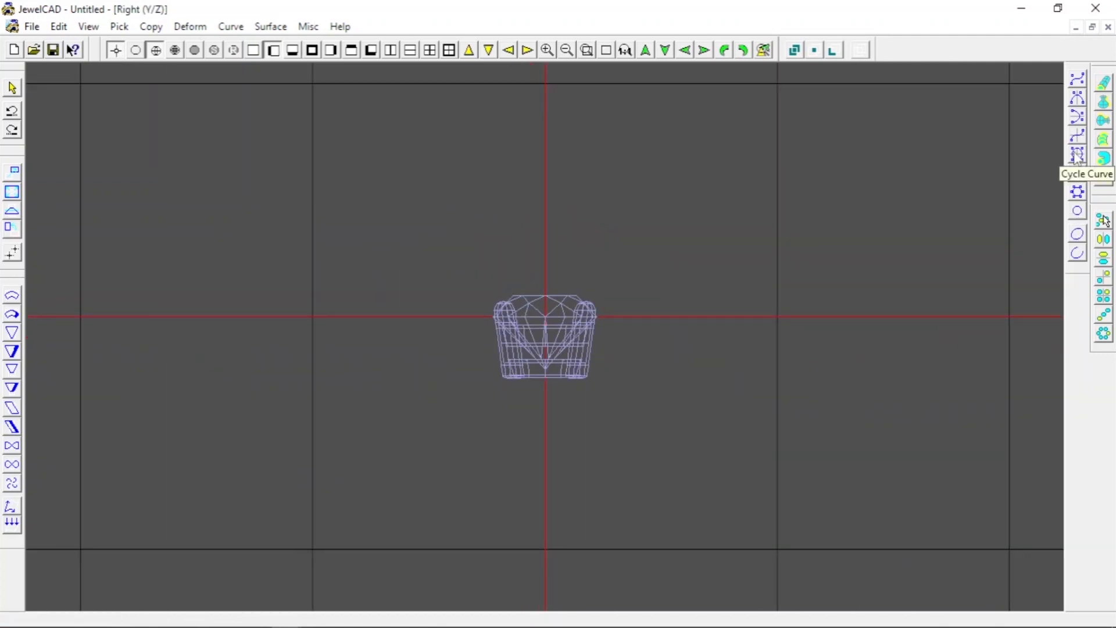
click(1077, 211)
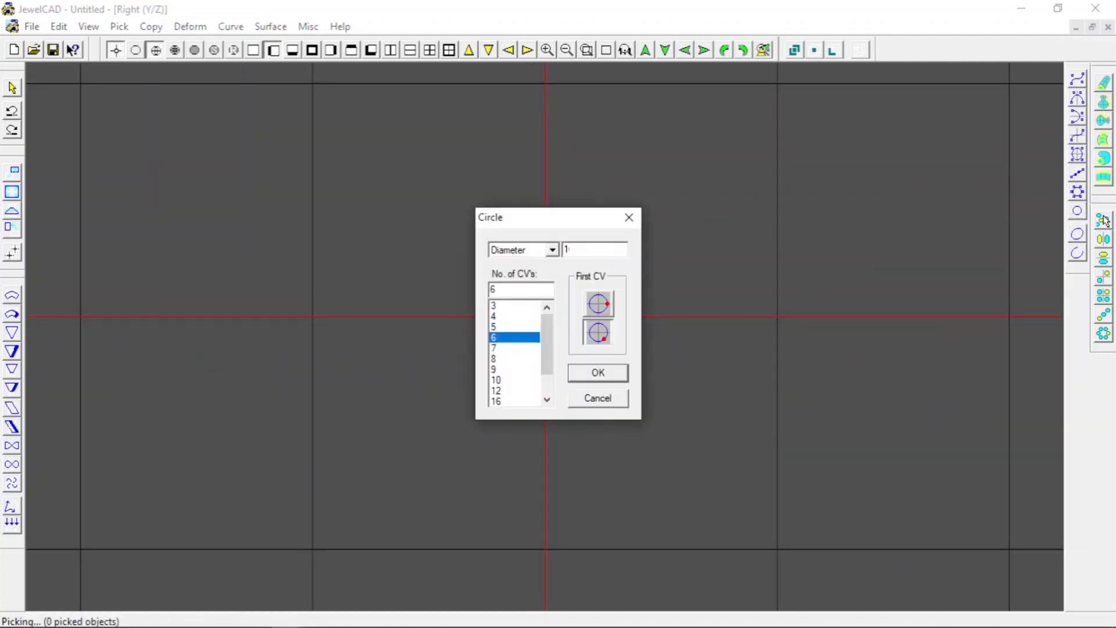
text(16,49)
key(Return)
scroll(501, 289, down, 1)
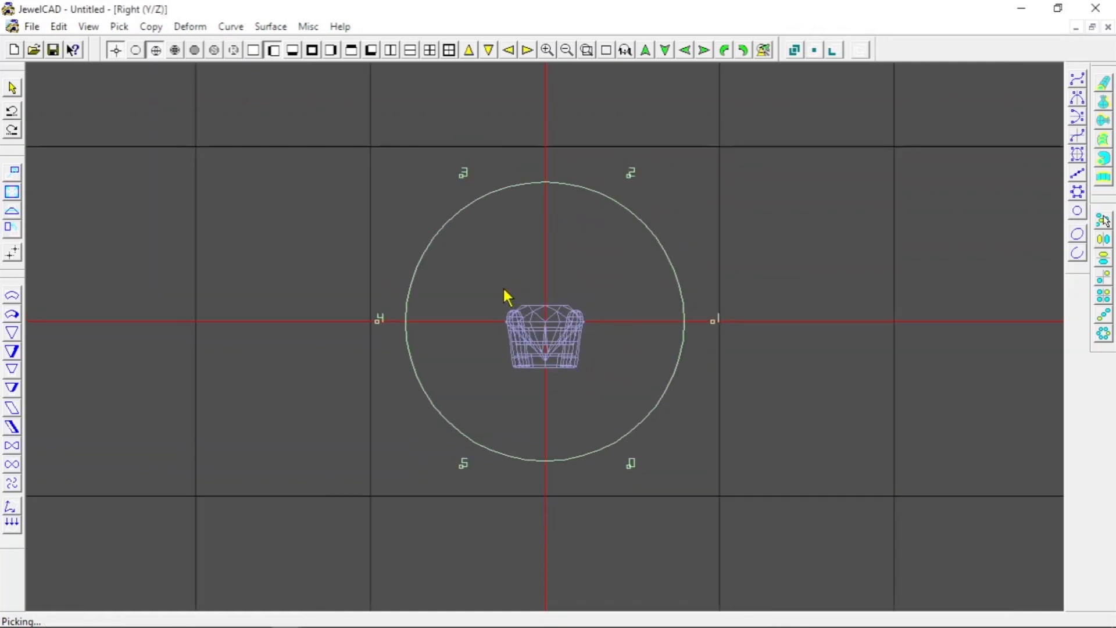
Step: Move the whole head, with diamond, rings and prongs, up Z 10.65 so it sits on top of the finger circle
click(503, 286)
drag(493, 288, 616, 418)
click(16, 176)
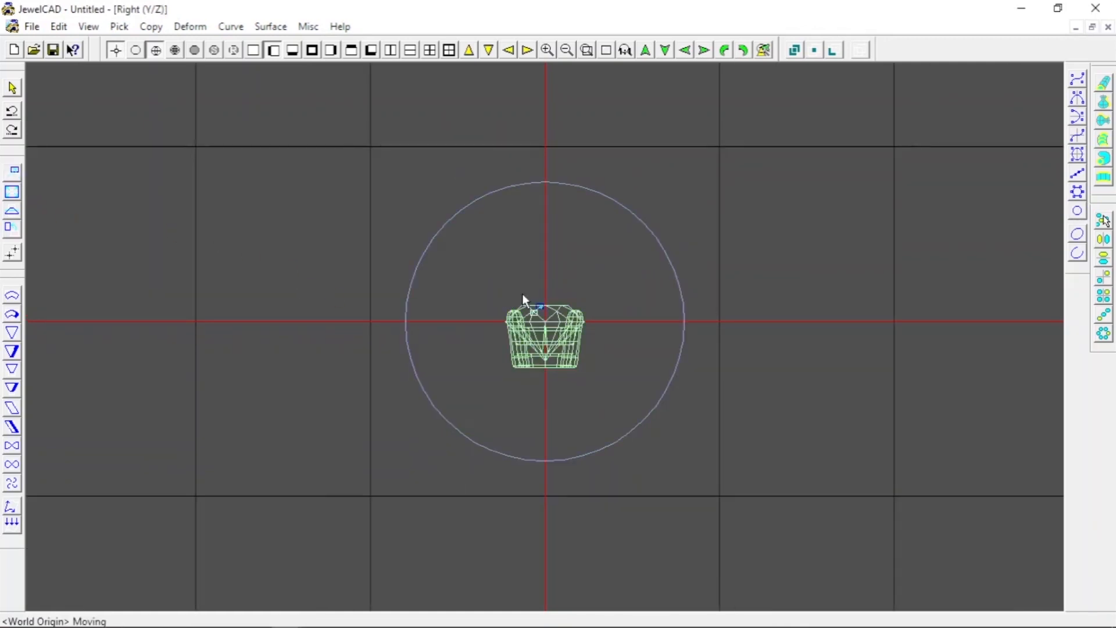
drag(564, 282, 529, 97)
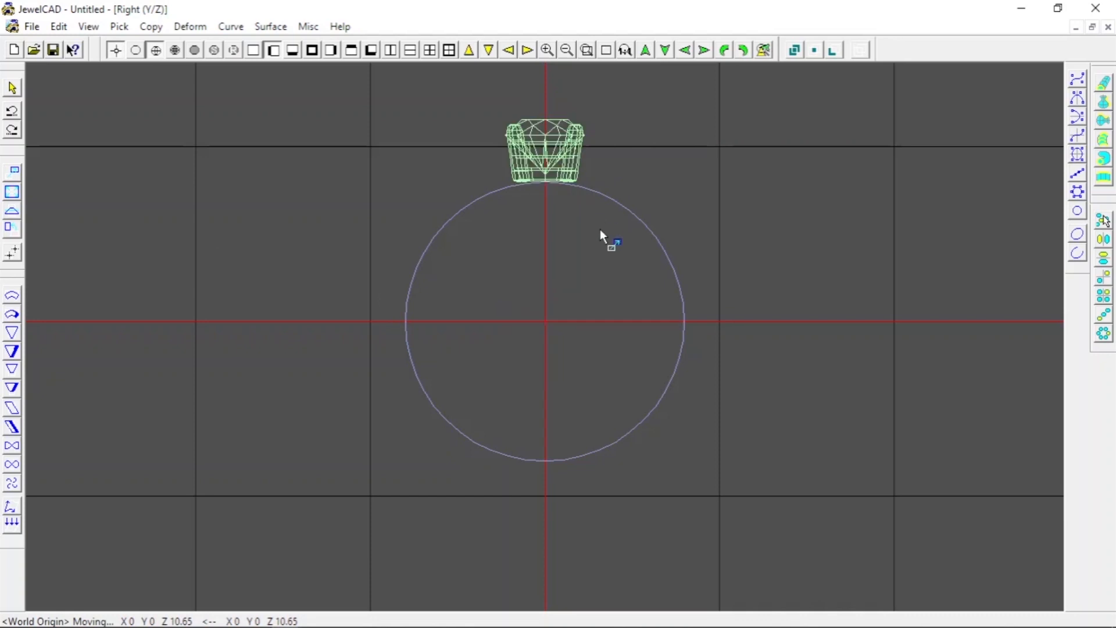
key(space)
click(596, 237)
Step: Draw a small circle about 1.4 mm in diameter and move it to Z -8.65, just below the finger circle
click(1077, 211)
text(1)
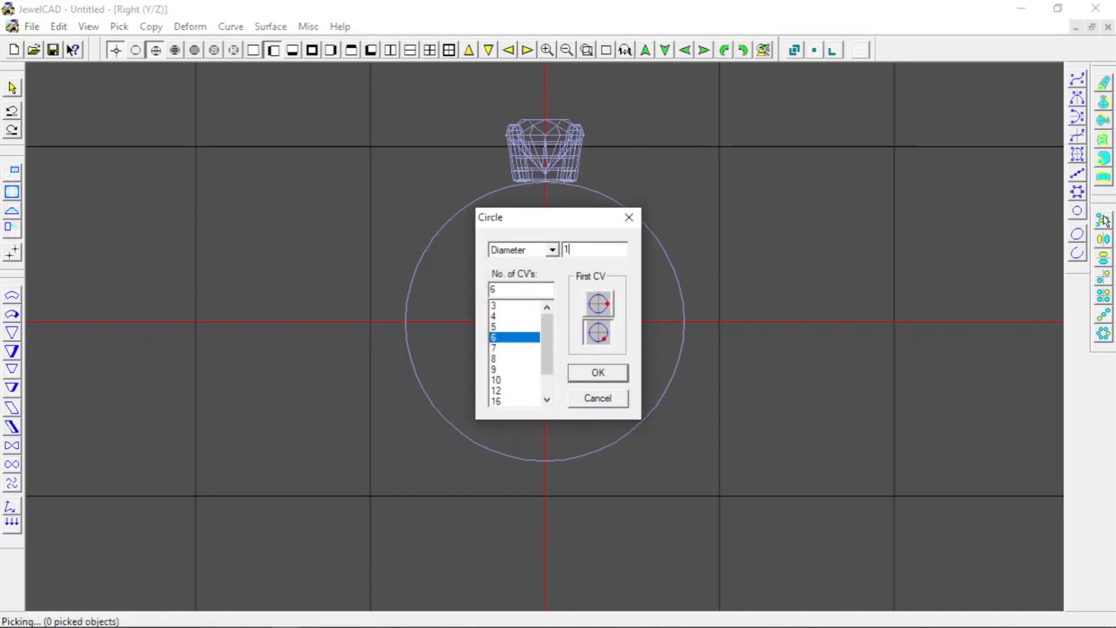
text(.5)
key(Return)
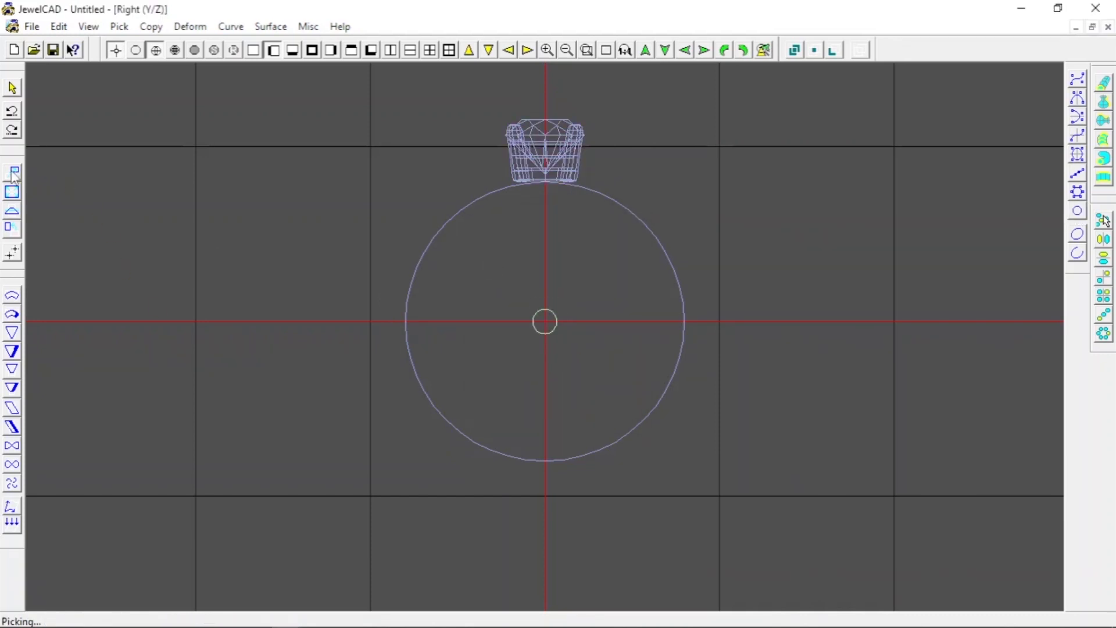
drag(668, 319, 644, 469)
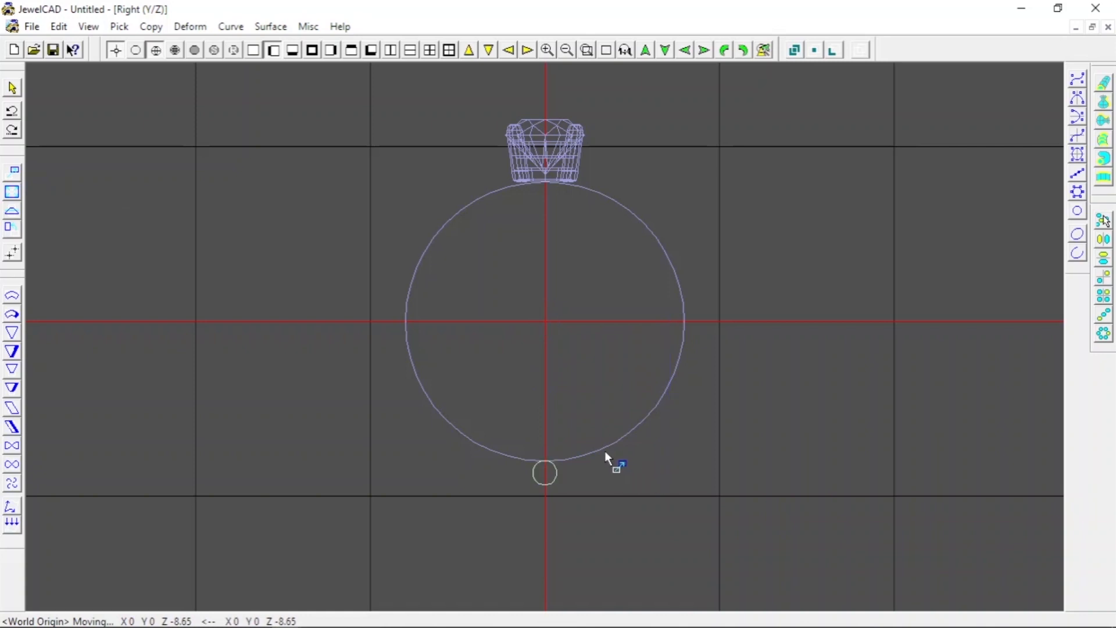
Step: Nudge the small circle along Z in fine steps until its top touches the lowest point of the finger circle
scroll(598, 440, up, 8)
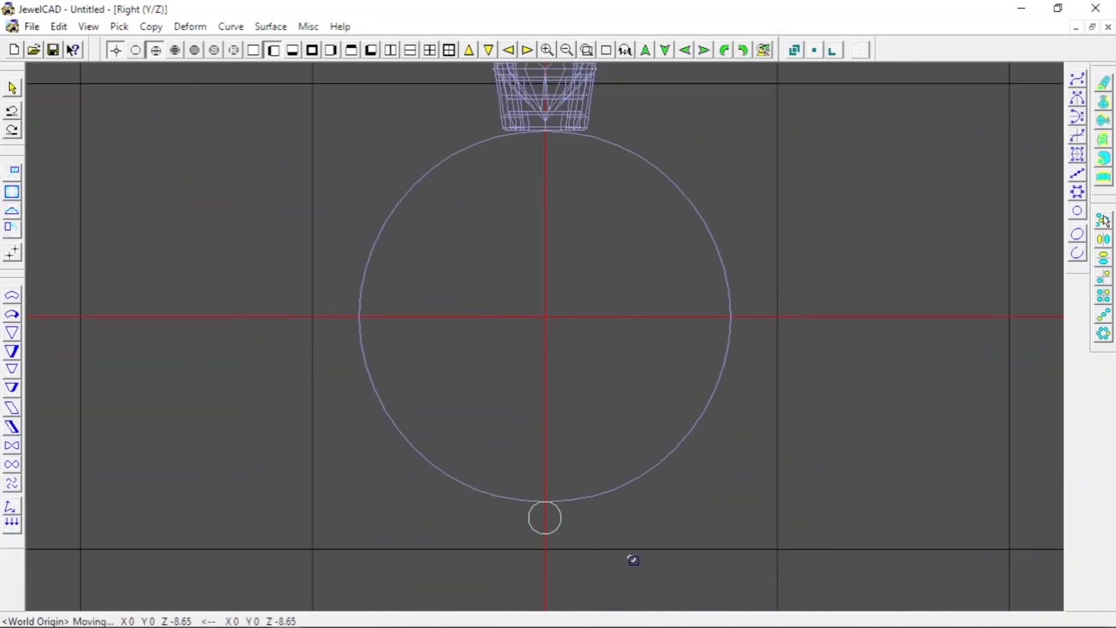
drag(629, 555, 479, 466)
drag(239, 359, 240, 363)
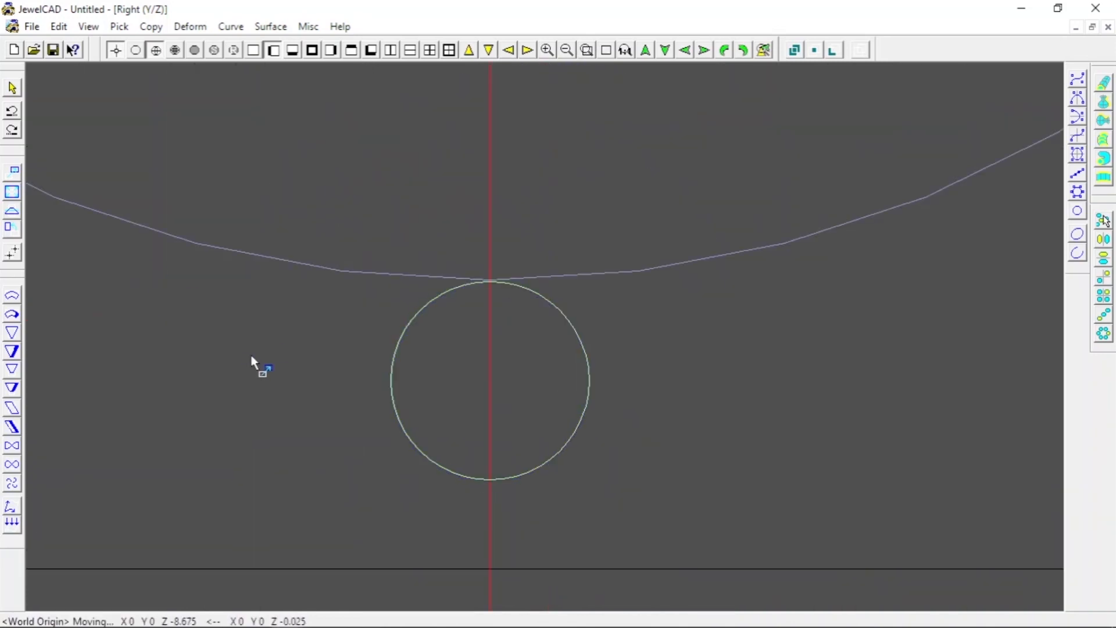
scroll(459, 336, up, 4)
drag(503, 321, 503, 324)
scroll(503, 323, down, 10)
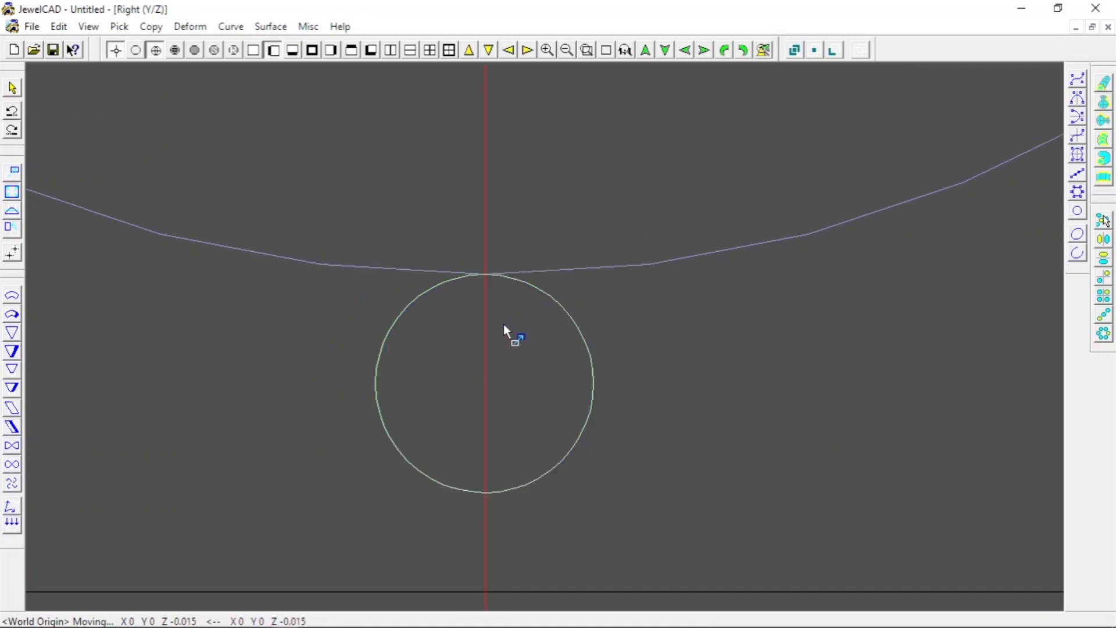
click(590, 260)
Step: Draw a 4 mm circle at the origin and move it up to Z 9.95, resting on top of the finger circle
scroll(590, 260, up, 3)
scroll(591, 260, down, 5)
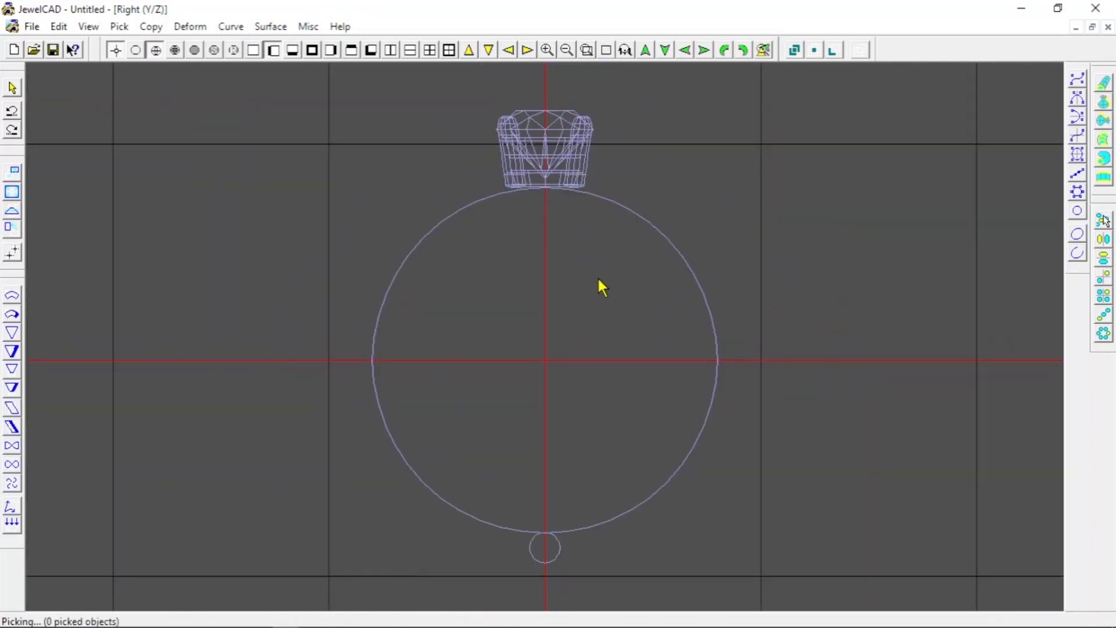
key(c)
drag(588, 249, 494, 260)
text(4)
key(Return)
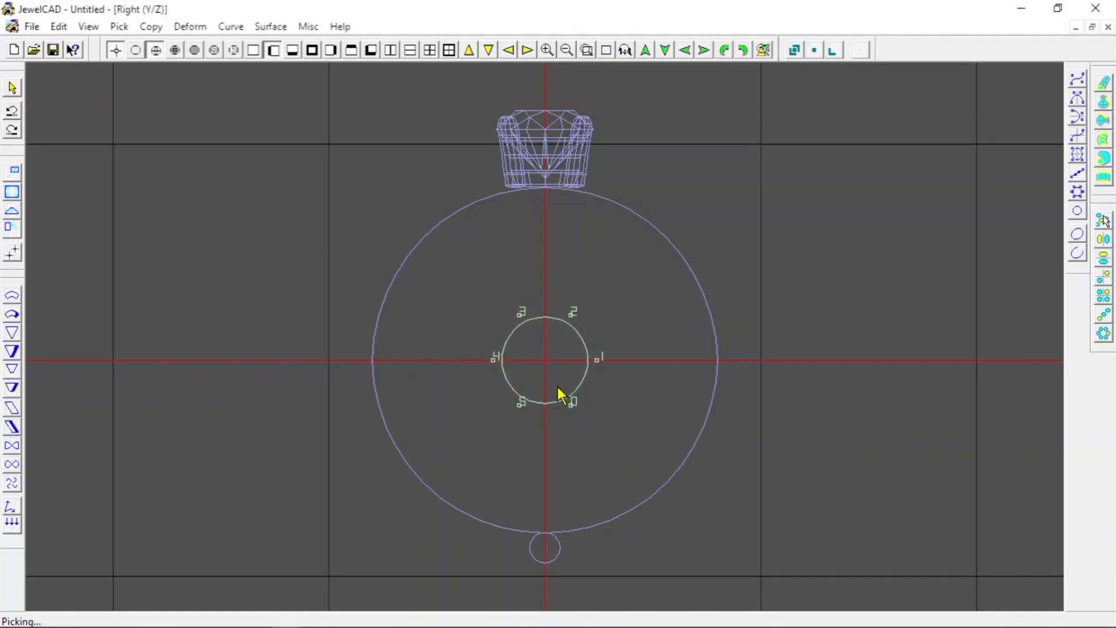
drag(651, 332, 587, 115)
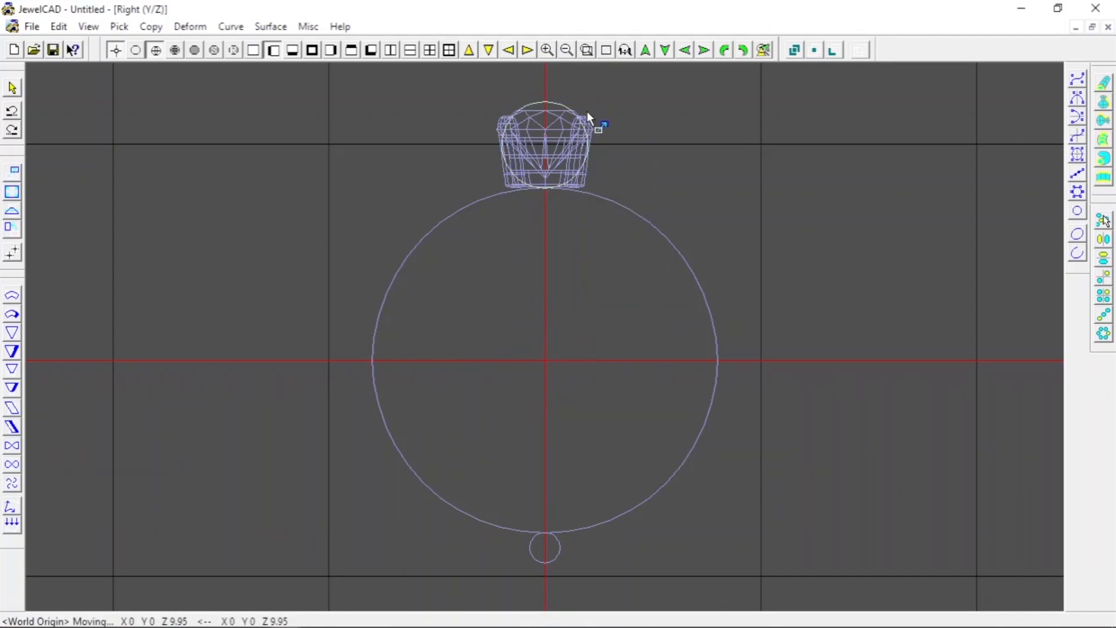
Step: Nudge the 4 mm circle up by Z 0.02 so its lowest point meets the top of the finger circle
click(588, 50)
drag(546, 158, 568, 195)
scroll(688, 425, down, 3)
scroll(688, 424, up, 3)
drag(821, 410, 819, 413)
key(ctrl+z)
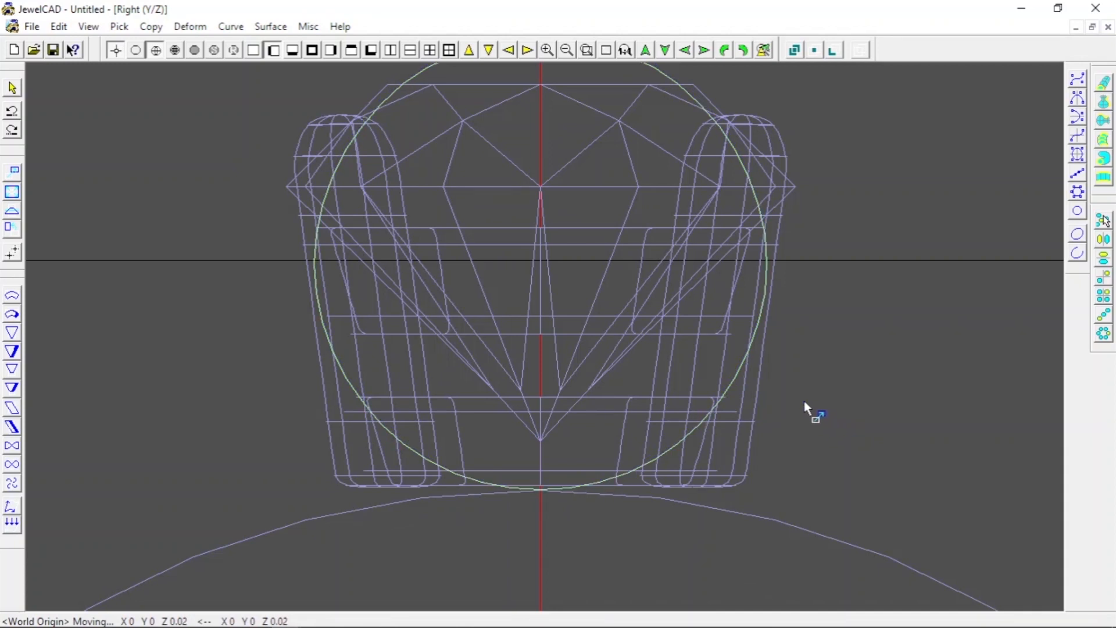
click(606, 50)
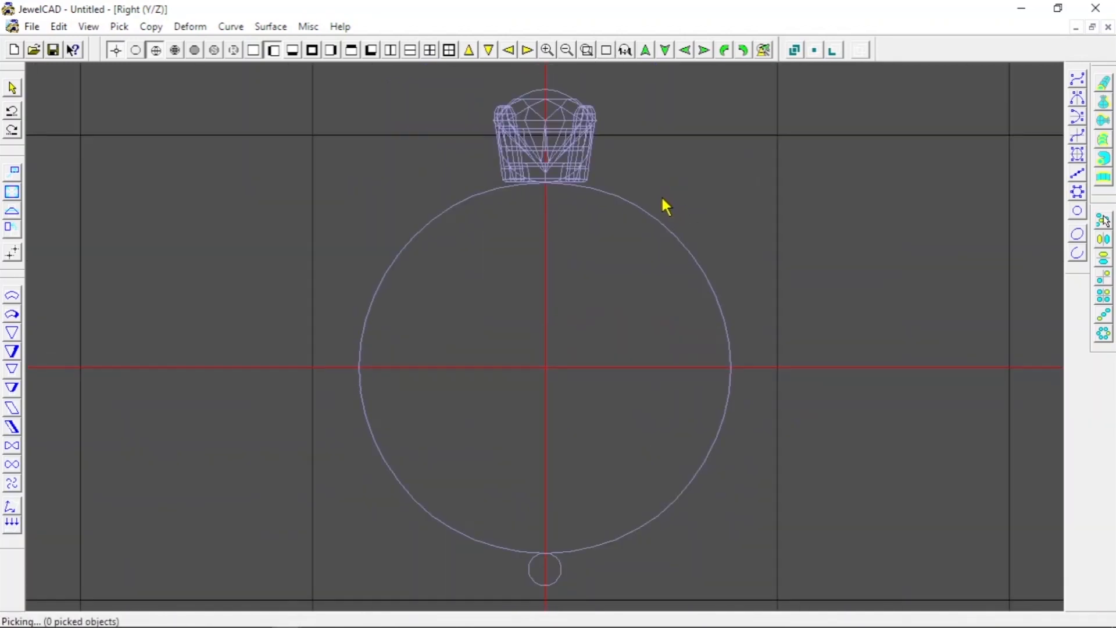
Step: Raise the diamond and upper ring together until the ring's upper edge aligns with the top of the 4 mm circle
scroll(528, 148, up, 5)
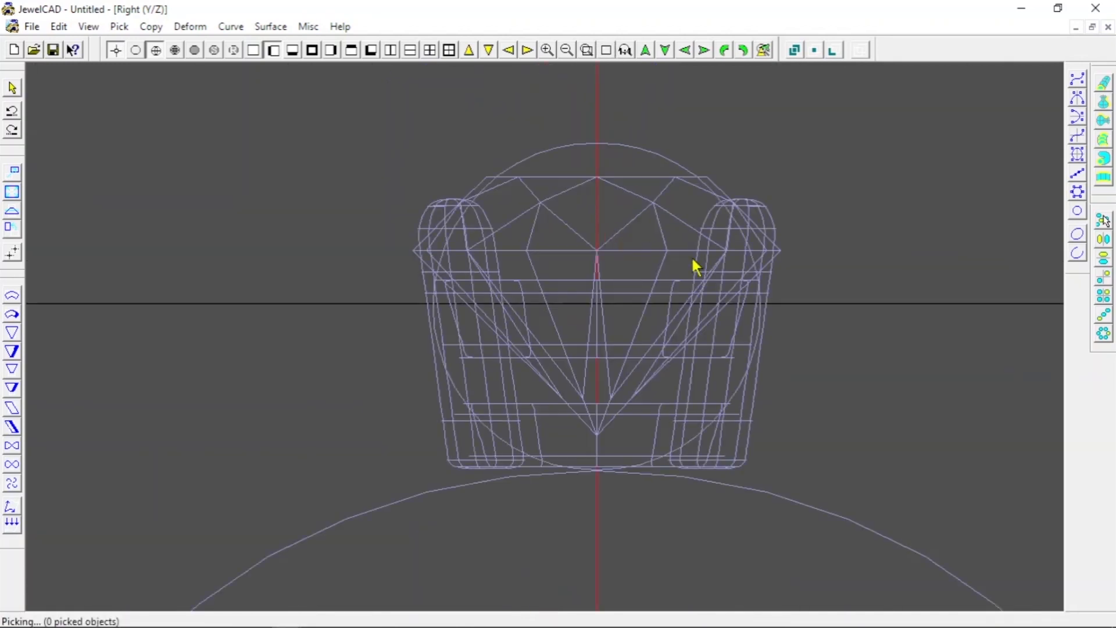
drag(590, 214, 588, 315)
click(13, 172)
drag(232, 303, 220, 169)
scroll(371, 304, down, 2)
key(space)
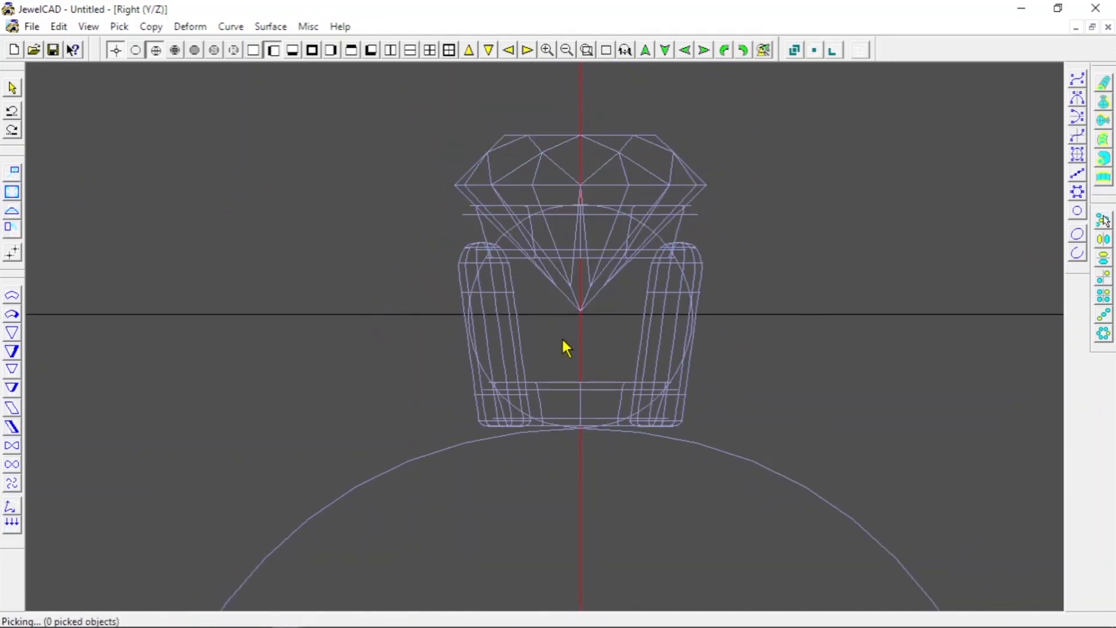
Step: Lengthen the four prongs by moving their top control points up past the diamond's girdle, and check the head in shaded view
drag(506, 337, 657, 340)
key(F3)
click(729, 344)
drag(410, 216, 777, 298)
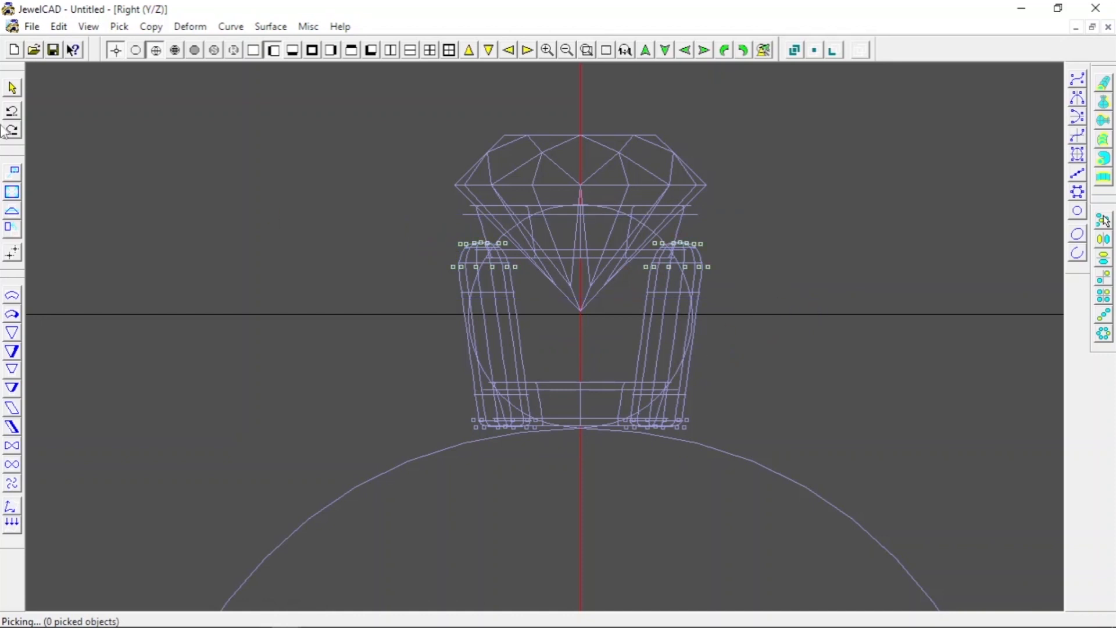
click(12, 192)
drag(148, 246, 129, 160)
key(space)
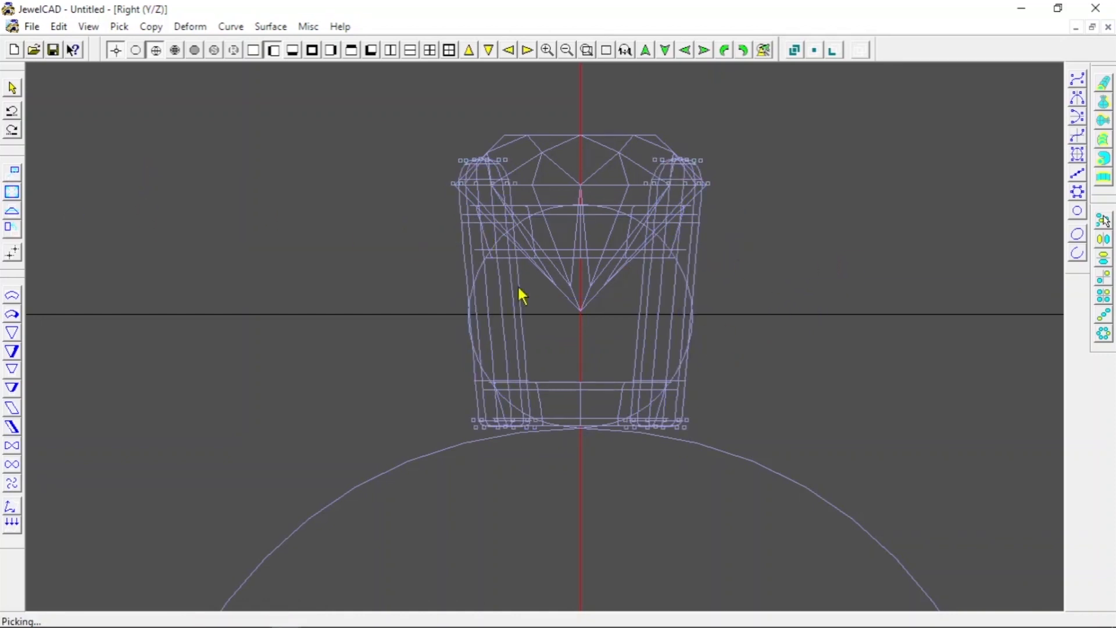
click(234, 50)
scroll(396, 187, down, 1)
click(293, 50)
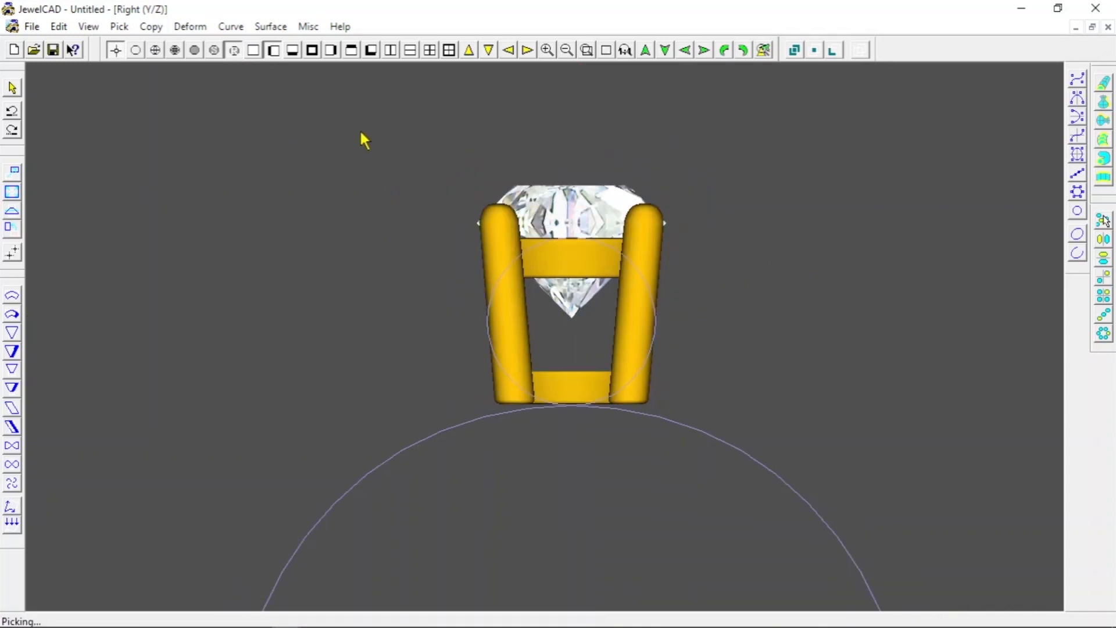
click(253, 50)
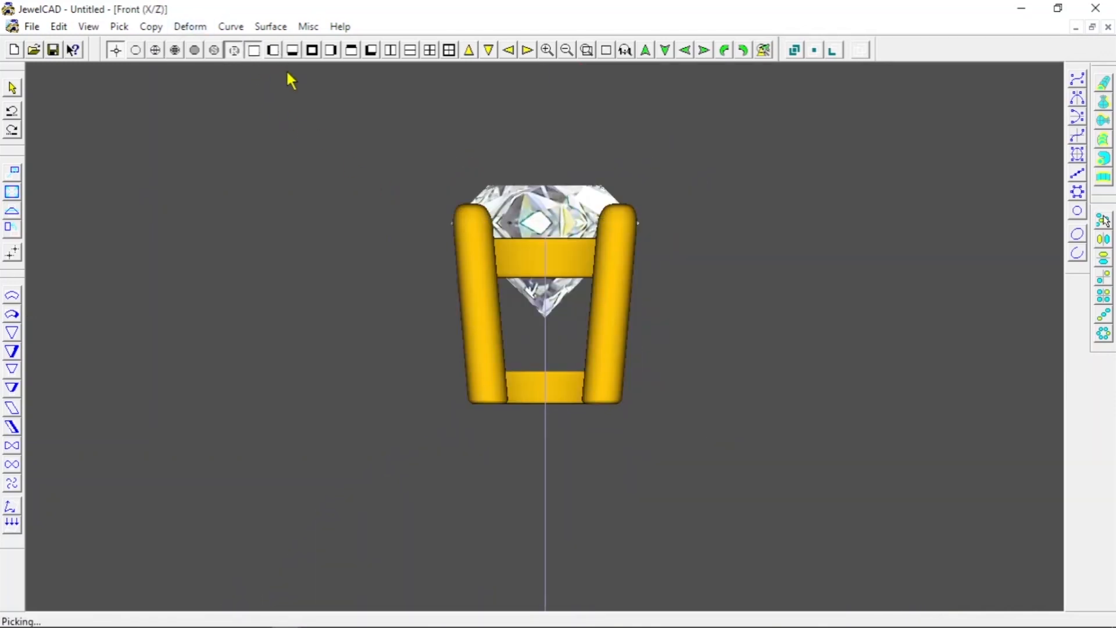
Step: Make the upper ring taller in the front view by moving its lower control points down towards the diamond's tip
click(155, 50)
key(F7)
key(F5)
scroll(372, 215, up, 1)
drag(401, 226, 674, 319)
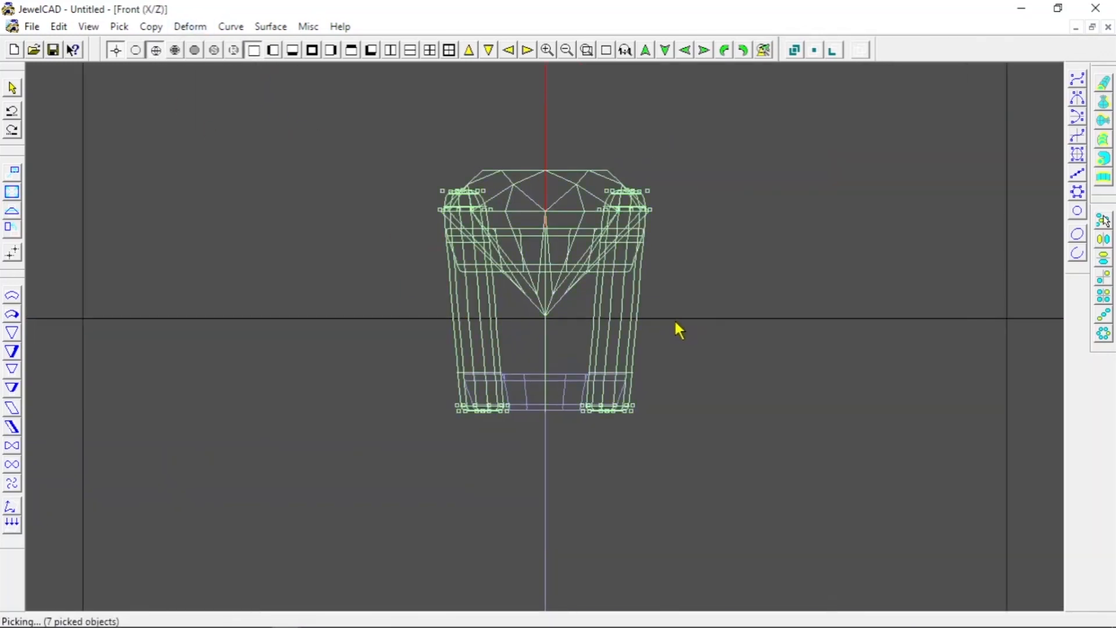
click(674, 318)
scroll(657, 245, up, 1)
scroll(657, 244, up, 1)
click(494, 232)
click(498, 296)
click(509, 241)
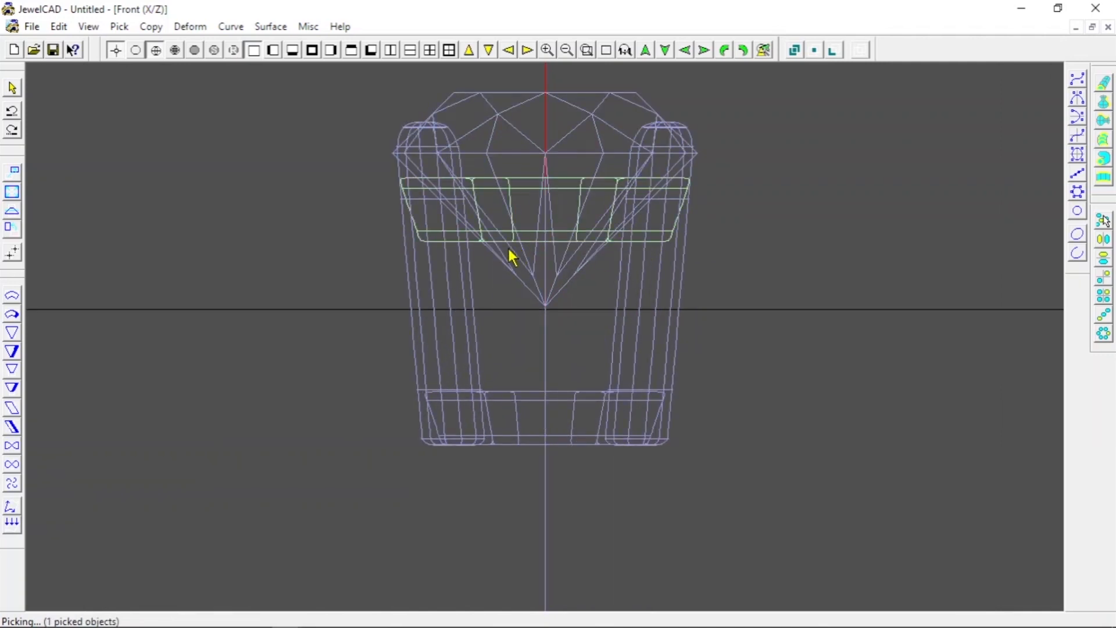
key(F11)
drag(378, 234, 725, 273)
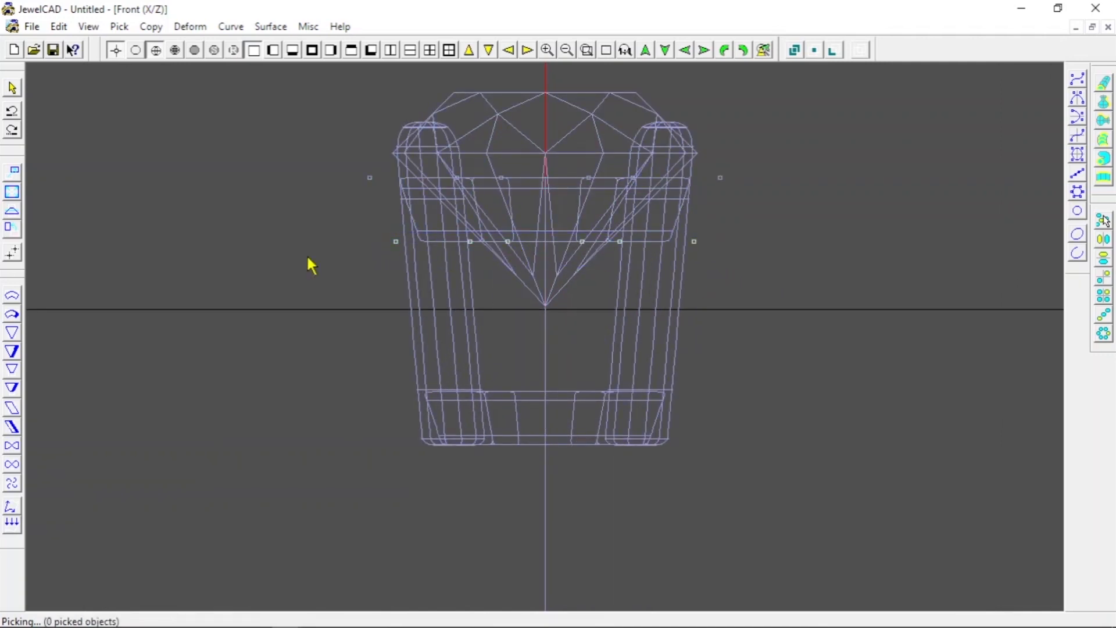
click(12, 173)
drag(31, 165, 139, 201)
key(F3)
Step: Scale the upper ring's lower control points uniformly to 0.9669 and move them slightly up
click(12, 191)
key(F1)
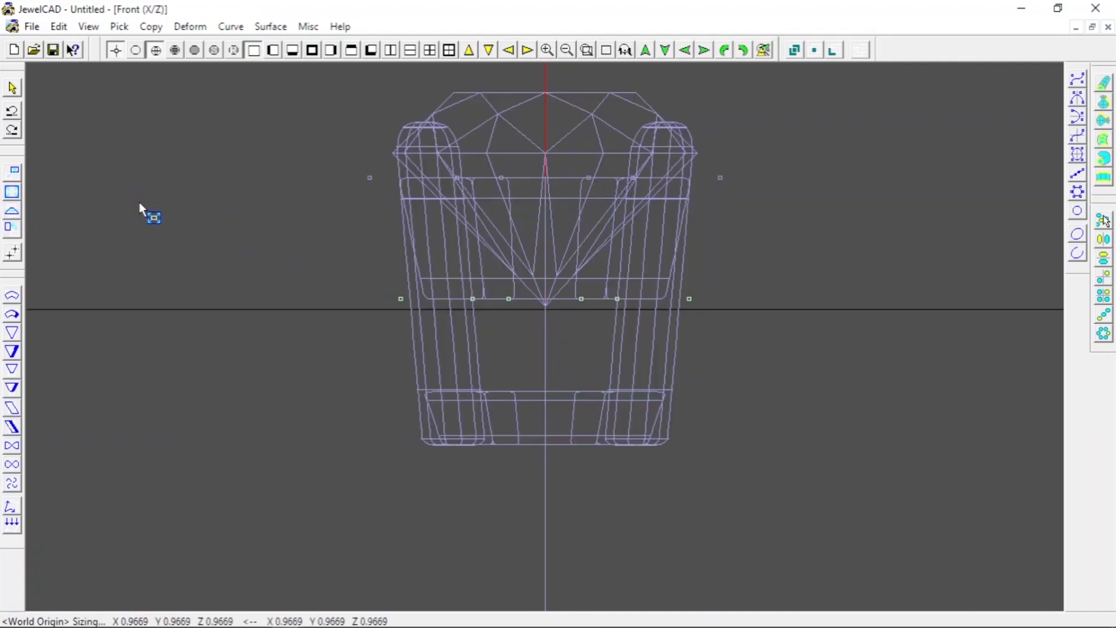
click(12, 172)
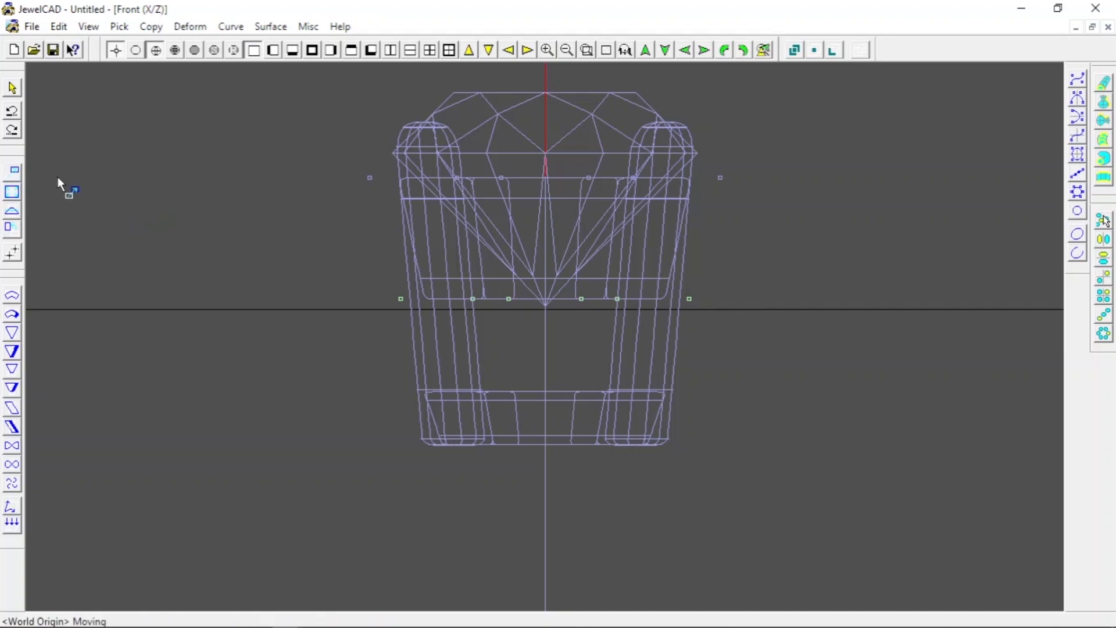
mouse_move(58, 178)
mouse_down()
mouse_move(58, 168)
mouse_move(65, 177)
mouse_up()
key(space)
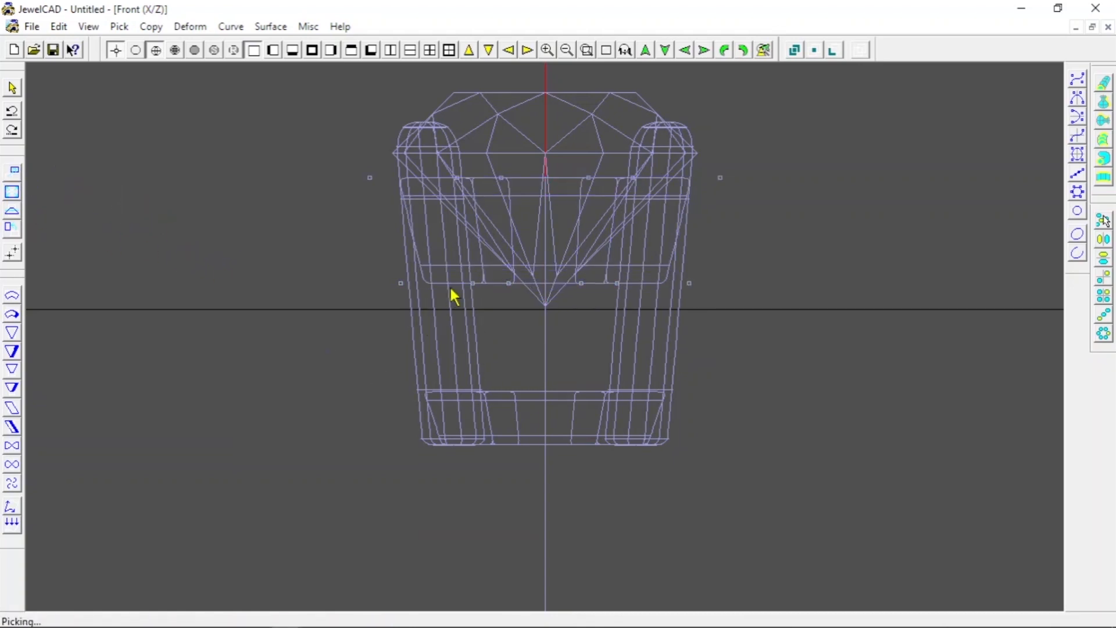
Step: Make the lower ring taller by moving its upper control points up
click(485, 279)
click(505, 412)
key(c)
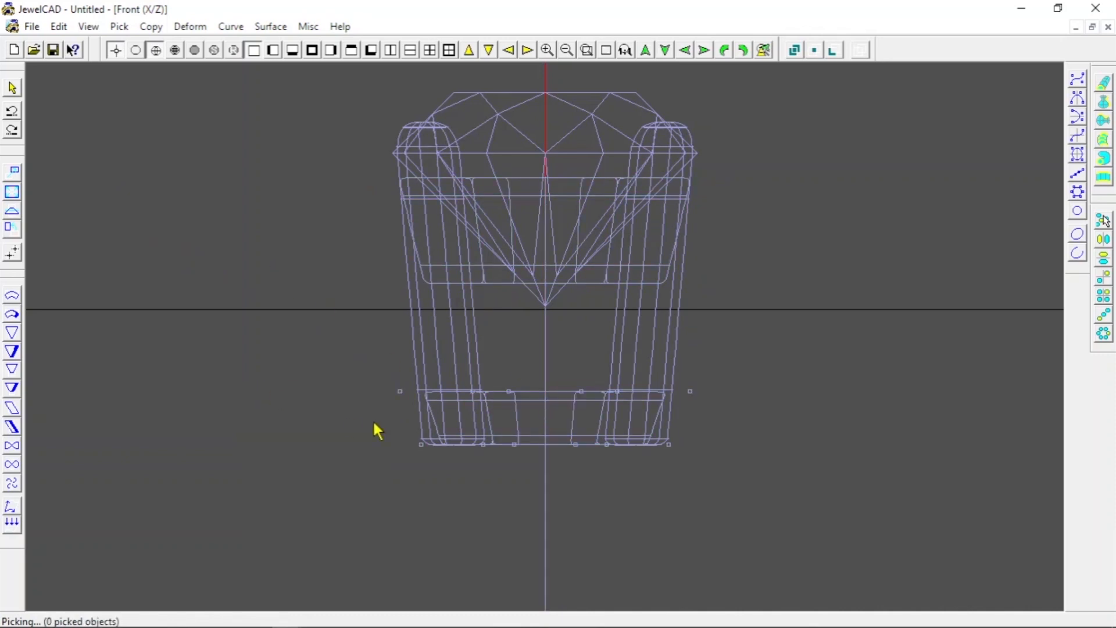
key(space)
drag(59, 211, 59, 186)
key(space)
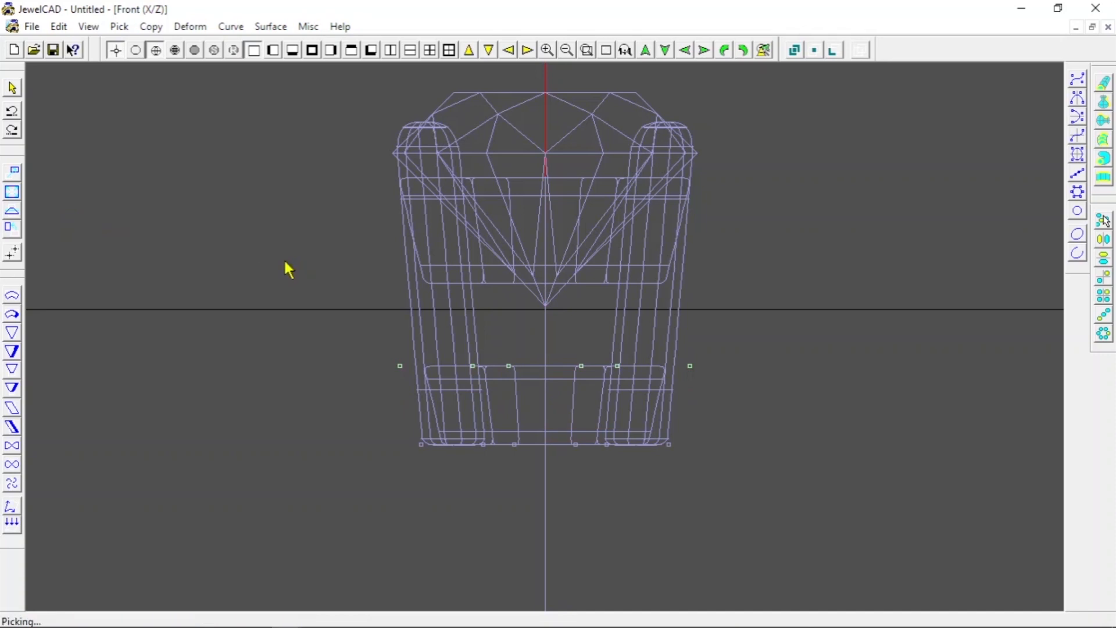
Step: Examine the shaded head from the front and from a rotated 3D view
click(508, 358)
click(6, 198)
mouse_move(126, 211)
mouse_down()
mouse_move(128, 229)
mouse_move(113, 222)
mouse_up()
click(113, 222)
click(235, 50)
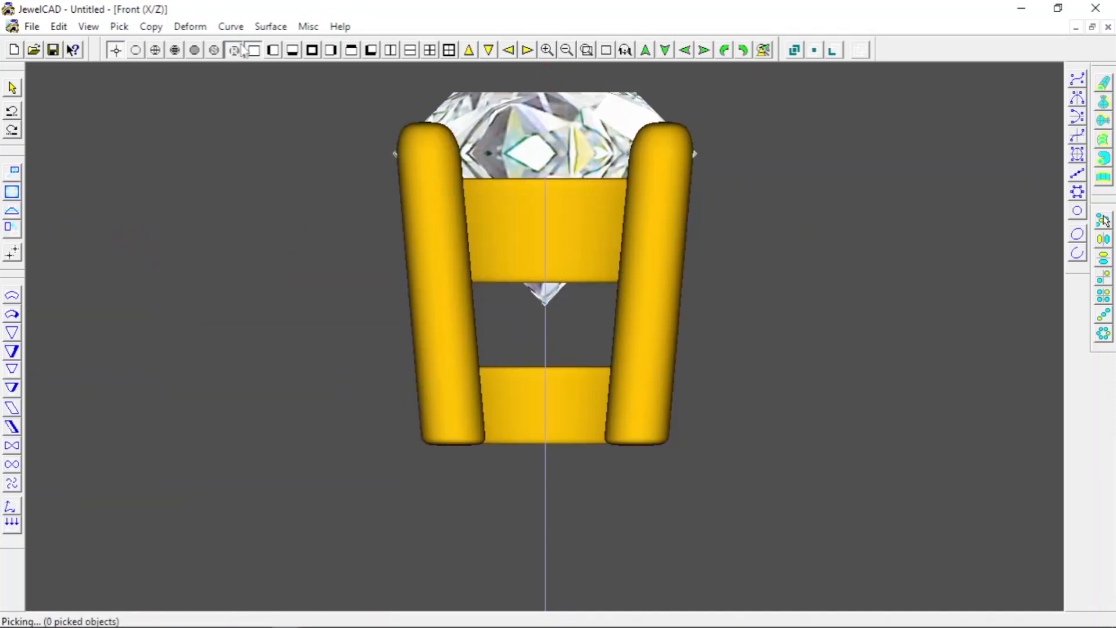
click(155, 50)
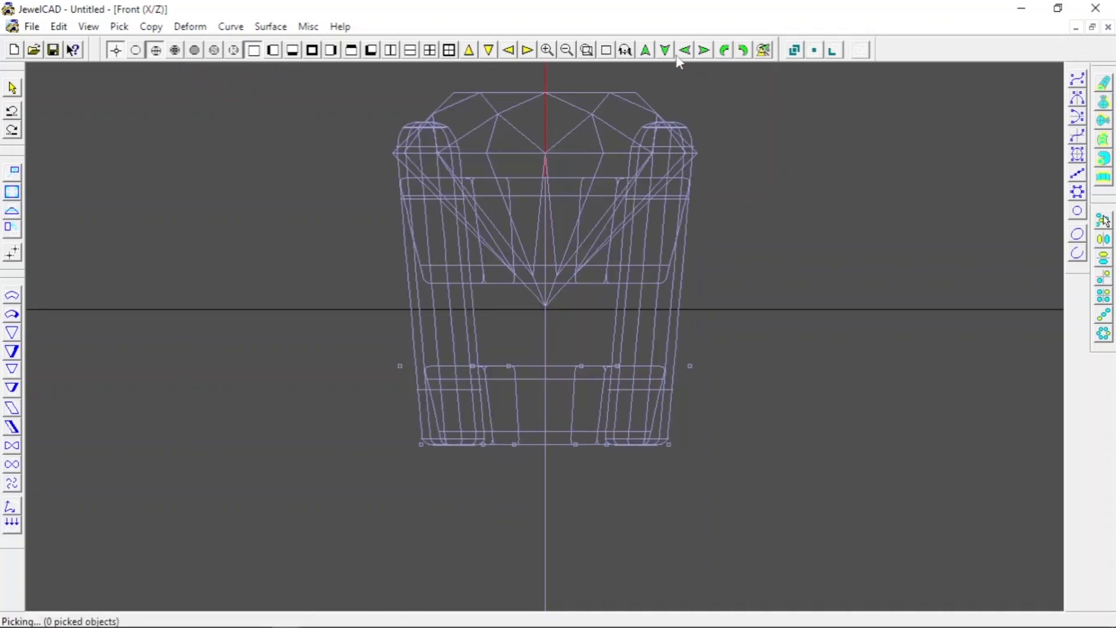
click(684, 51)
click(683, 51)
click(235, 50)
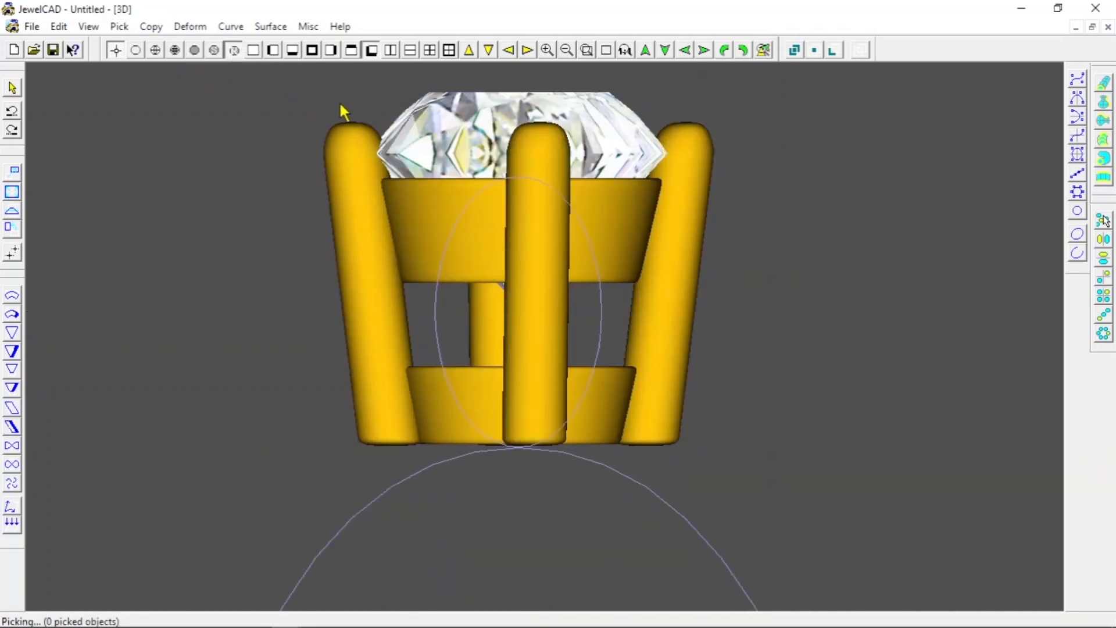
Step: Move the lower ring's upper control points up by Z 0.135 and check the head in shaded view
click(158, 53)
click(428, 386)
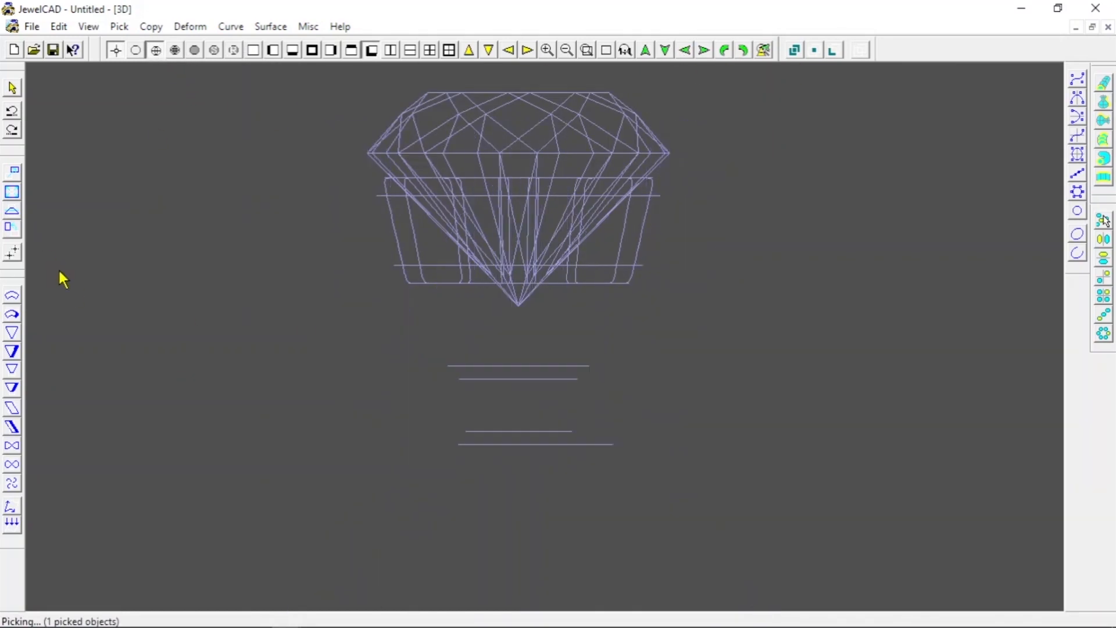
drag(341, 353, 721, 387)
click(13, 172)
drag(87, 205, 88, 196)
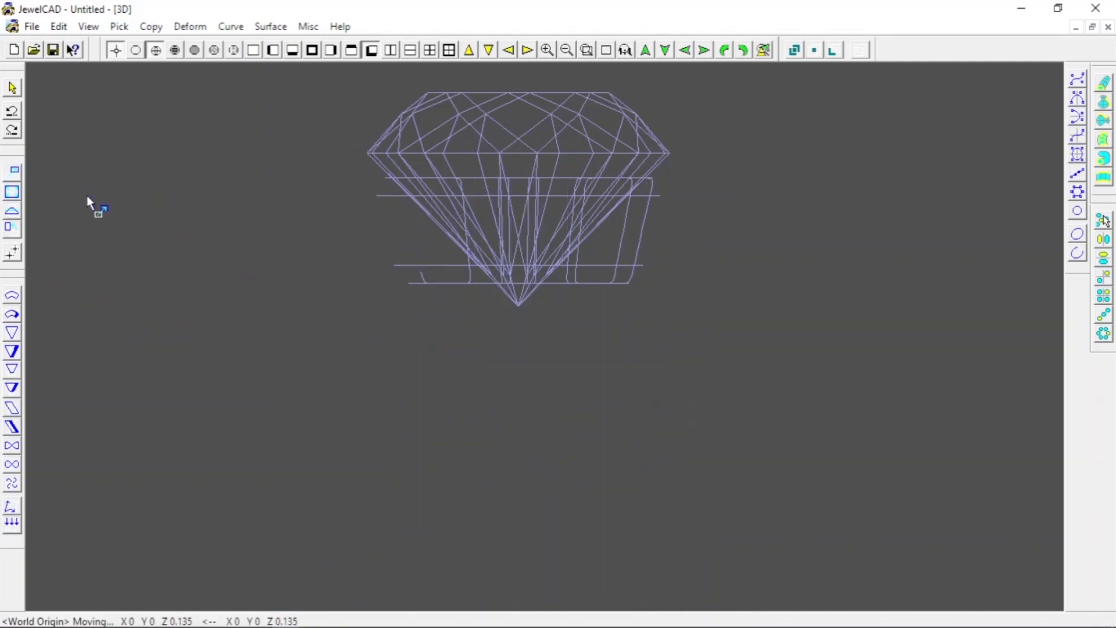
key(space)
click(427, 369)
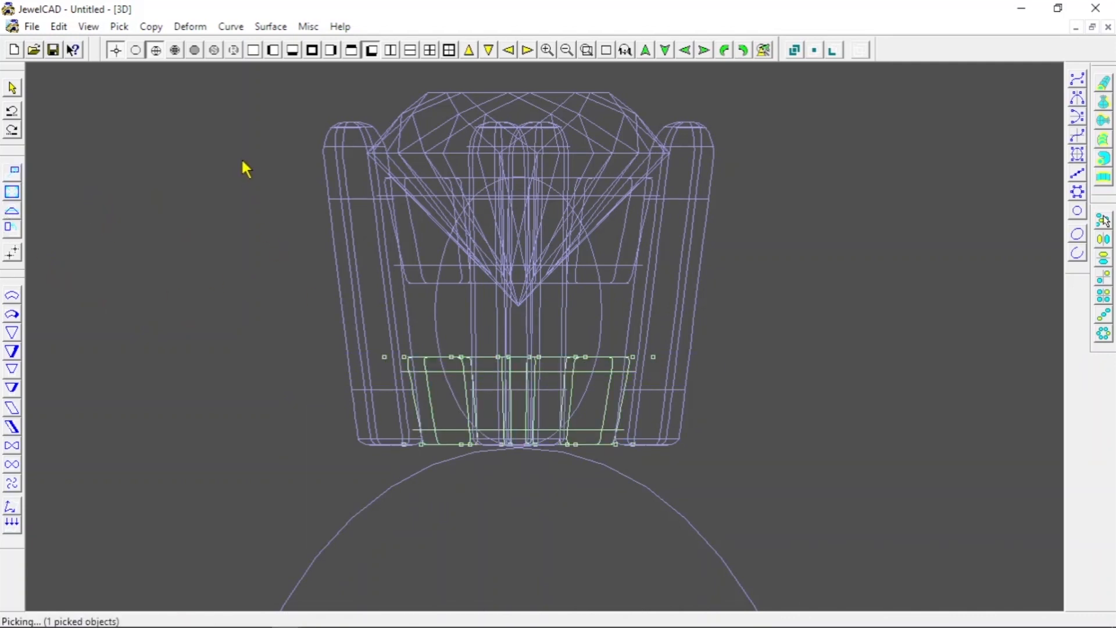
click(227, 232)
click(235, 50)
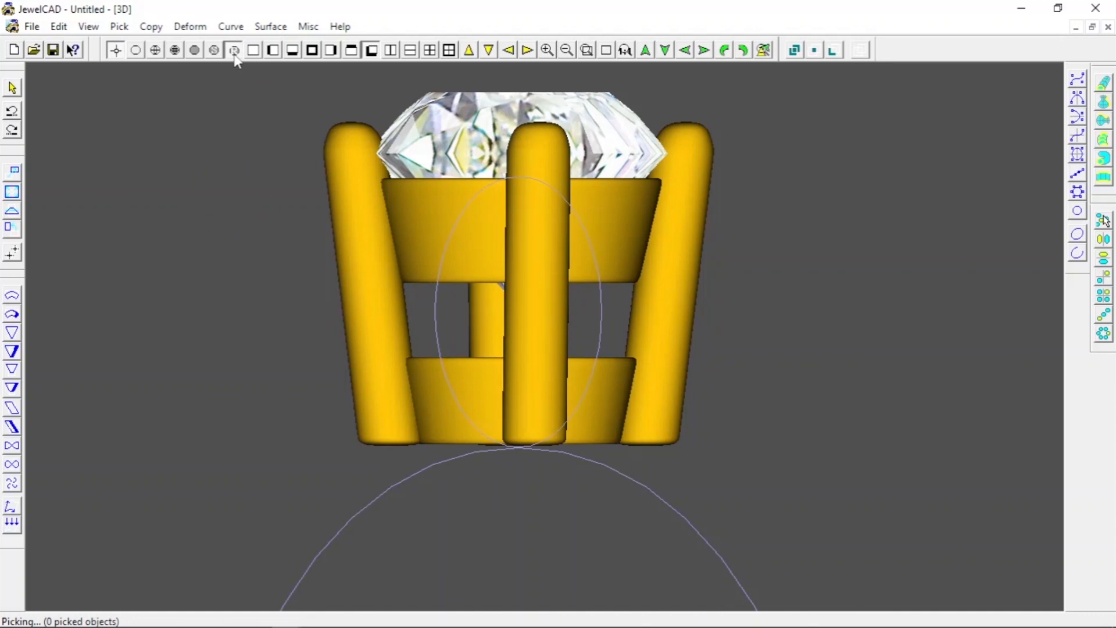
Step: Scale the lower ring's upper control points uniformly to 0.9506 in the top view
click(155, 50)
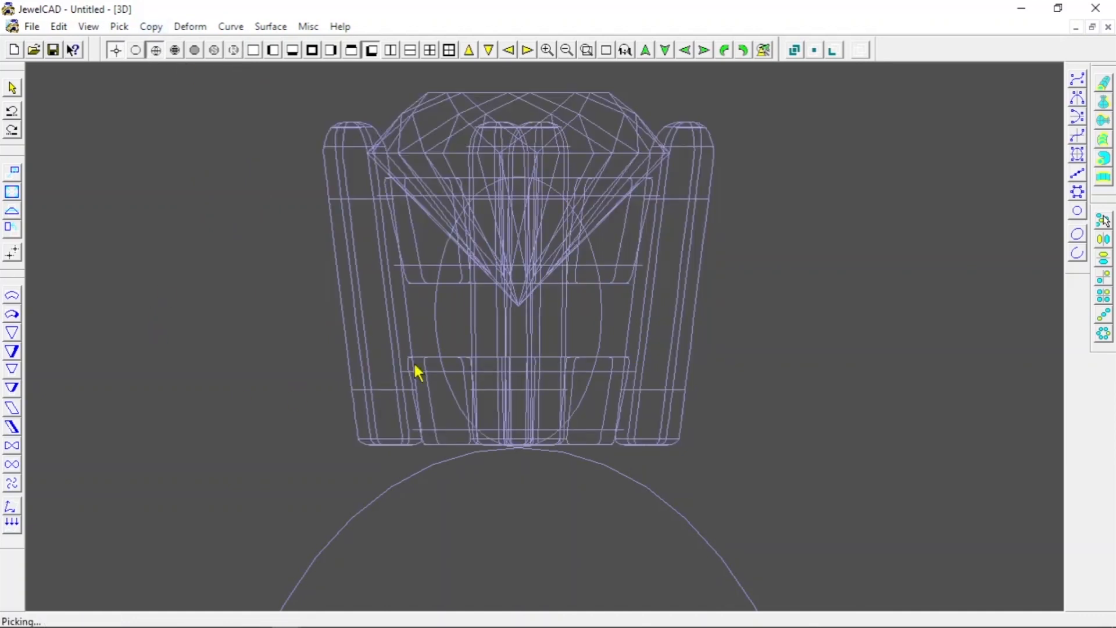
click(429, 384)
click(351, 347)
click(253, 50)
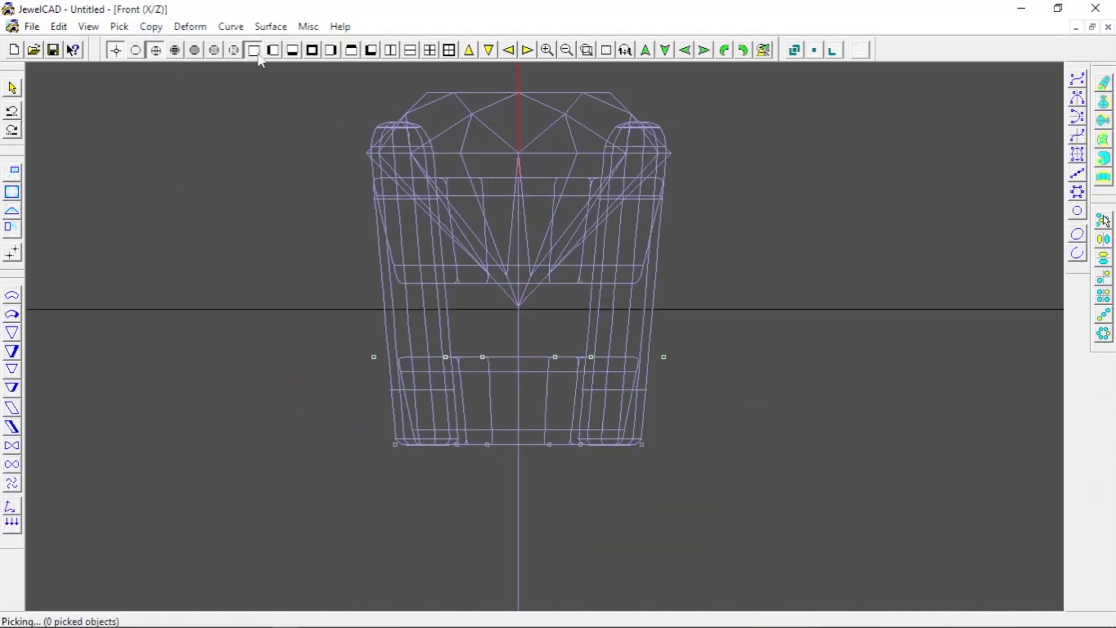
click(273, 50)
click(293, 50)
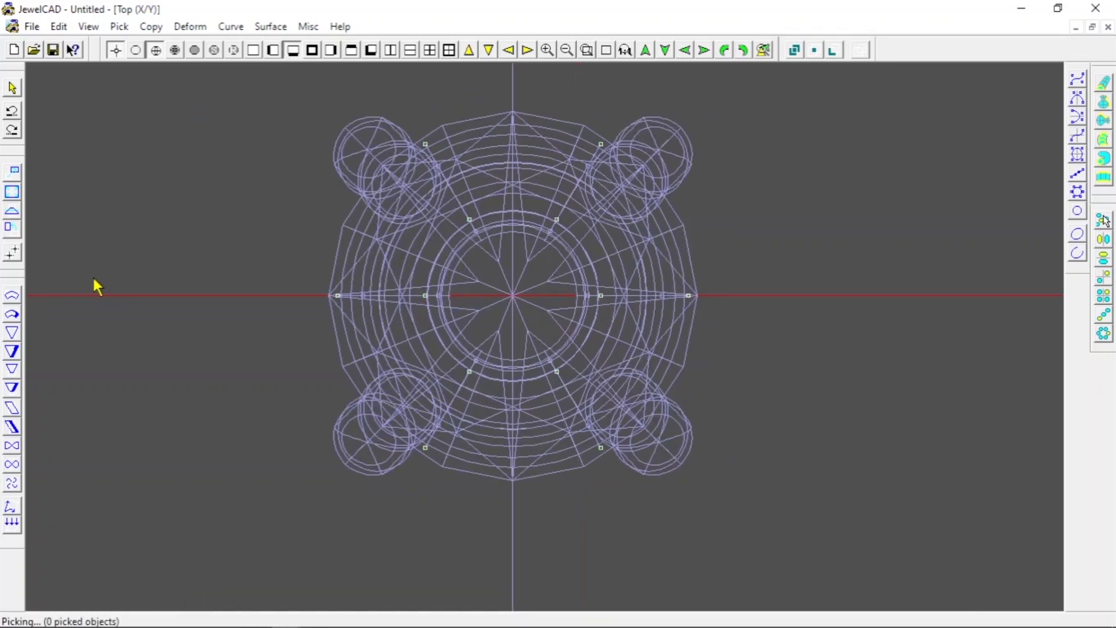
click(12, 190)
scroll(161, 196, up, 1)
drag(161, 196, 165, 198)
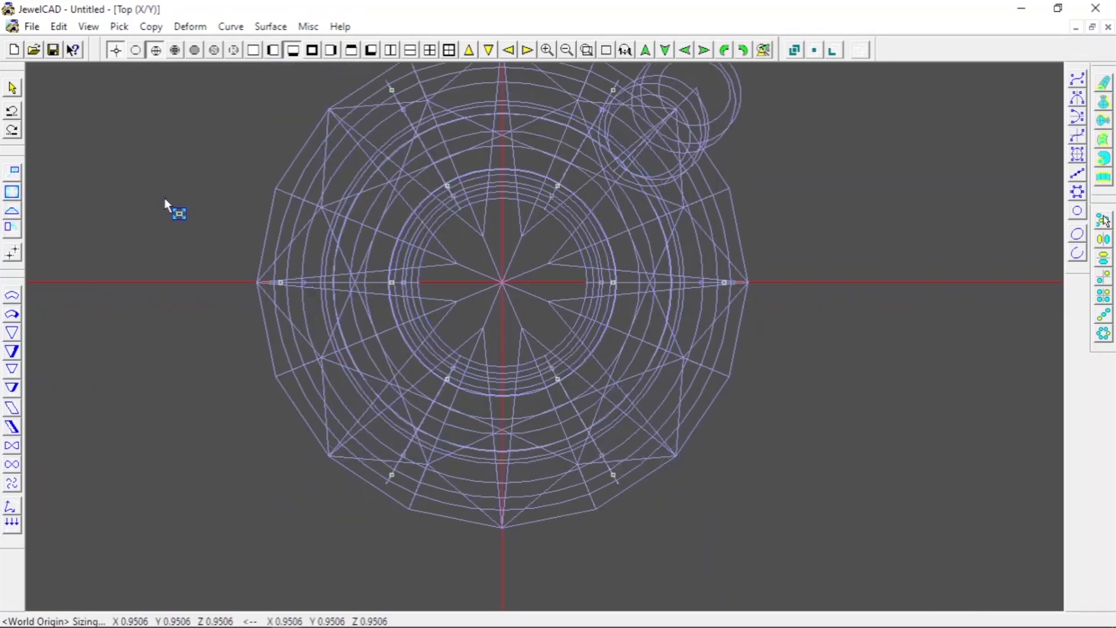
scroll(166, 197, down, 1)
Step: Move the lower ring's scaled control points along Z by 0.11, check the shaded side view, and hide the points
click(273, 50)
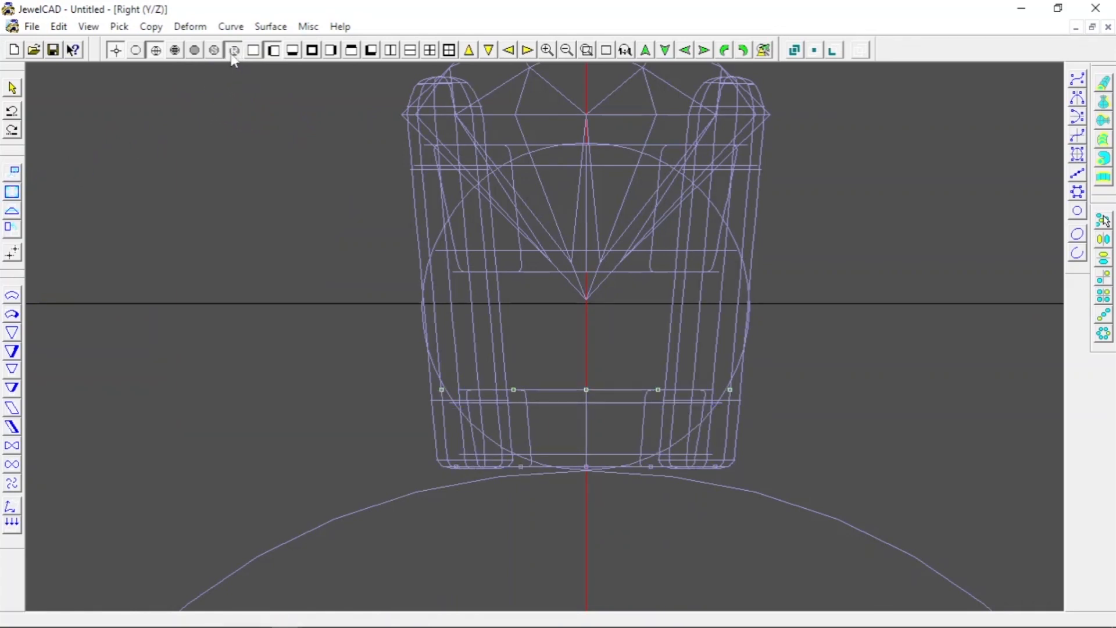
click(234, 50)
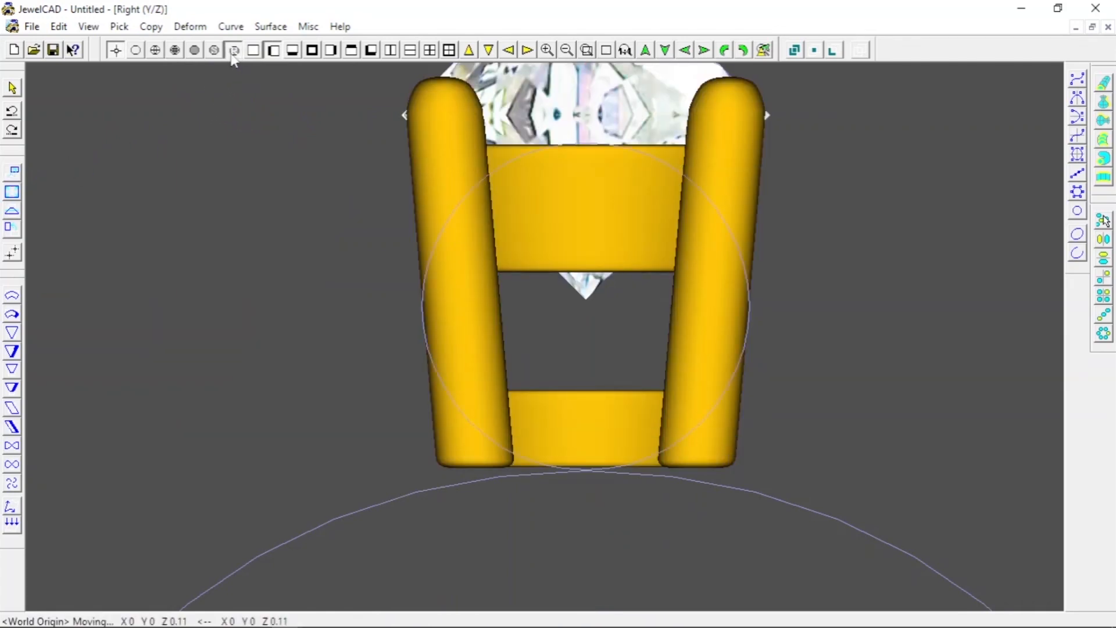
scroll(179, 81, down, 4)
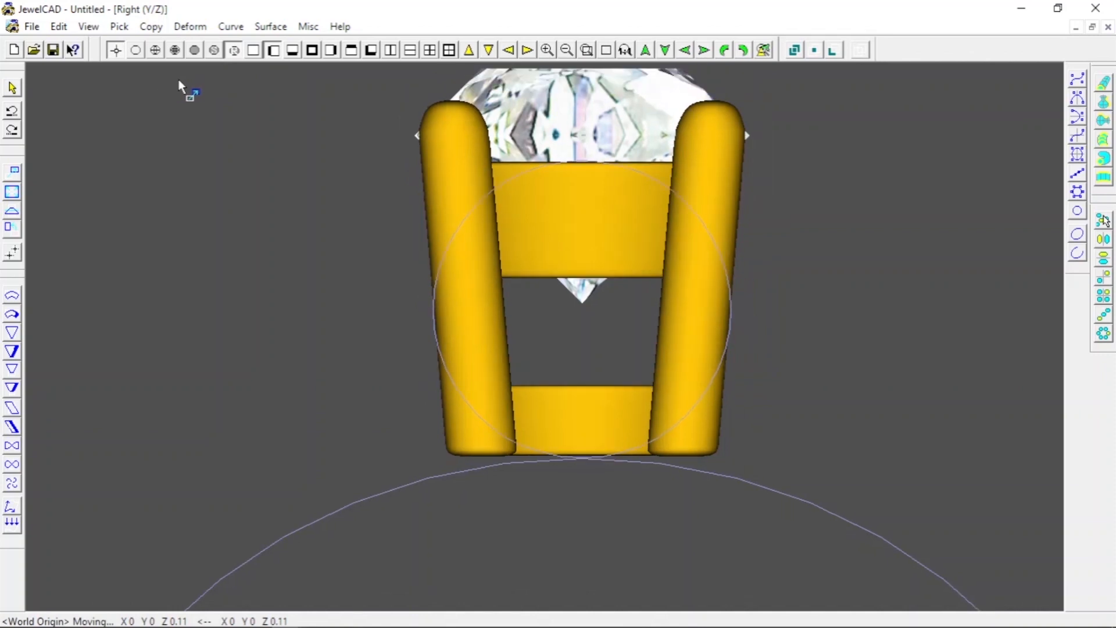
click(156, 50)
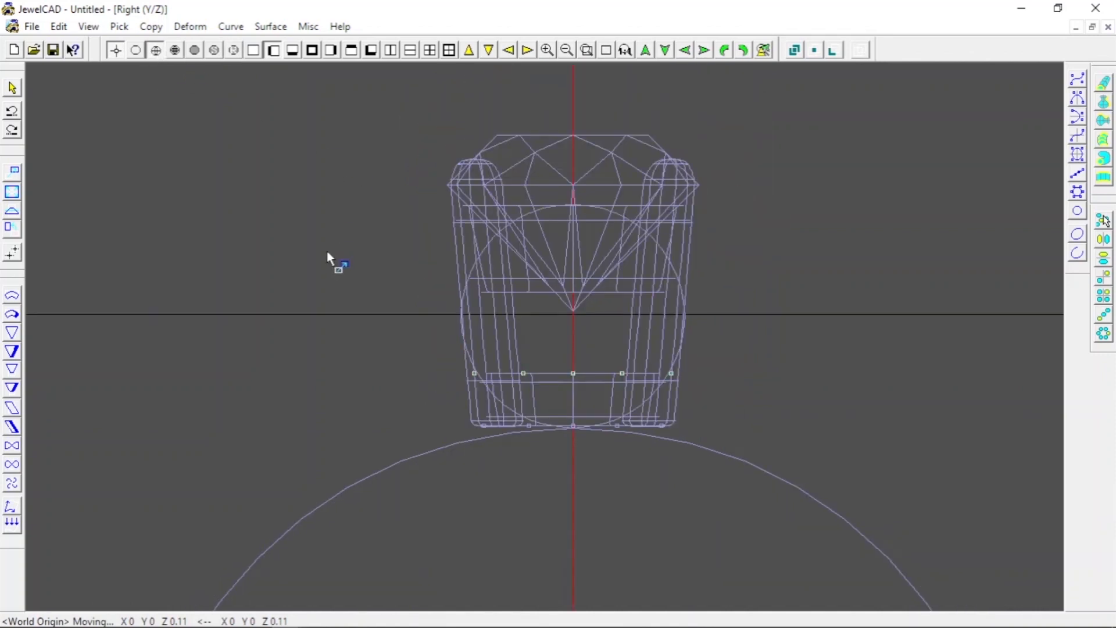
drag(327, 242, 327, 241)
key(space)
scroll(569, 352, down, 4)
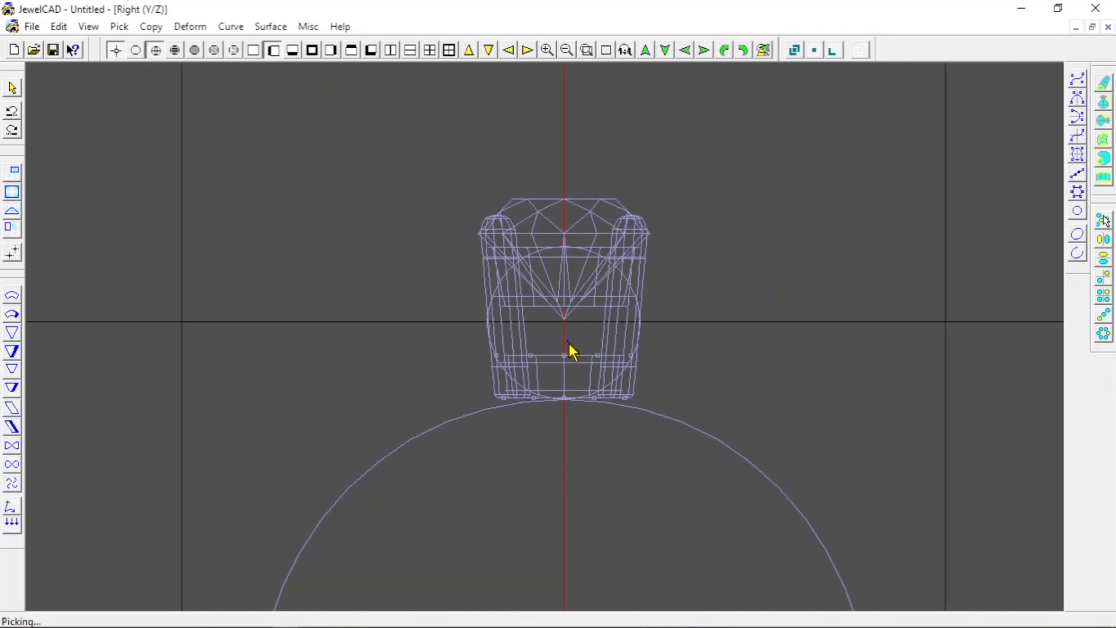
click(569, 354)
click(723, 294)
Step: Offset the finger circle outward only by a radius of 2 mm
scroll(720, 296, down, 5)
click(622, 49)
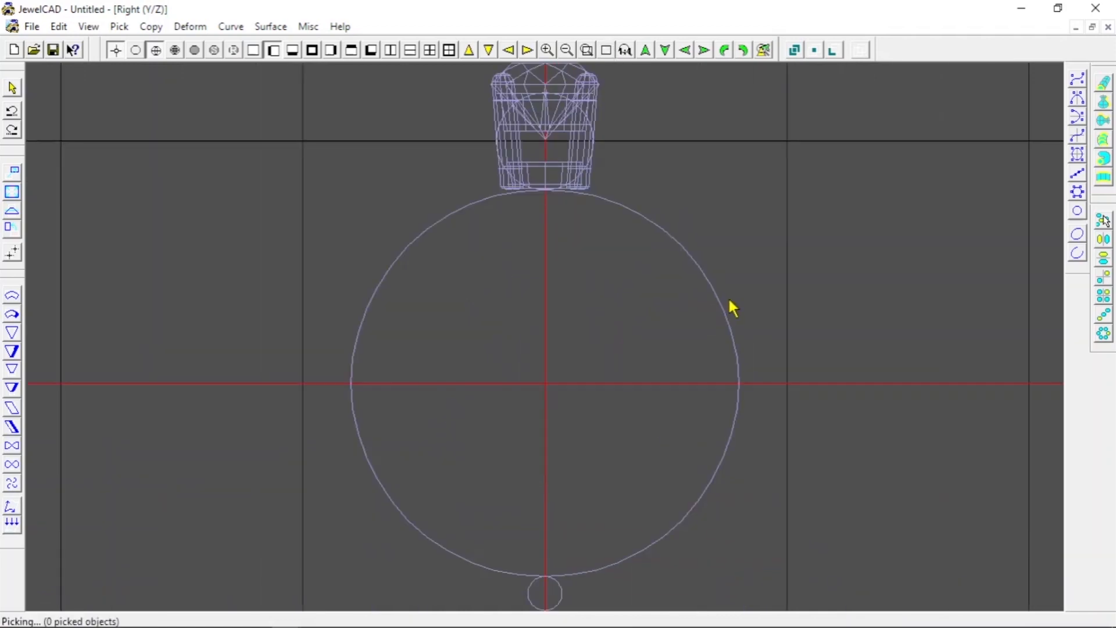
click(723, 305)
key(o)
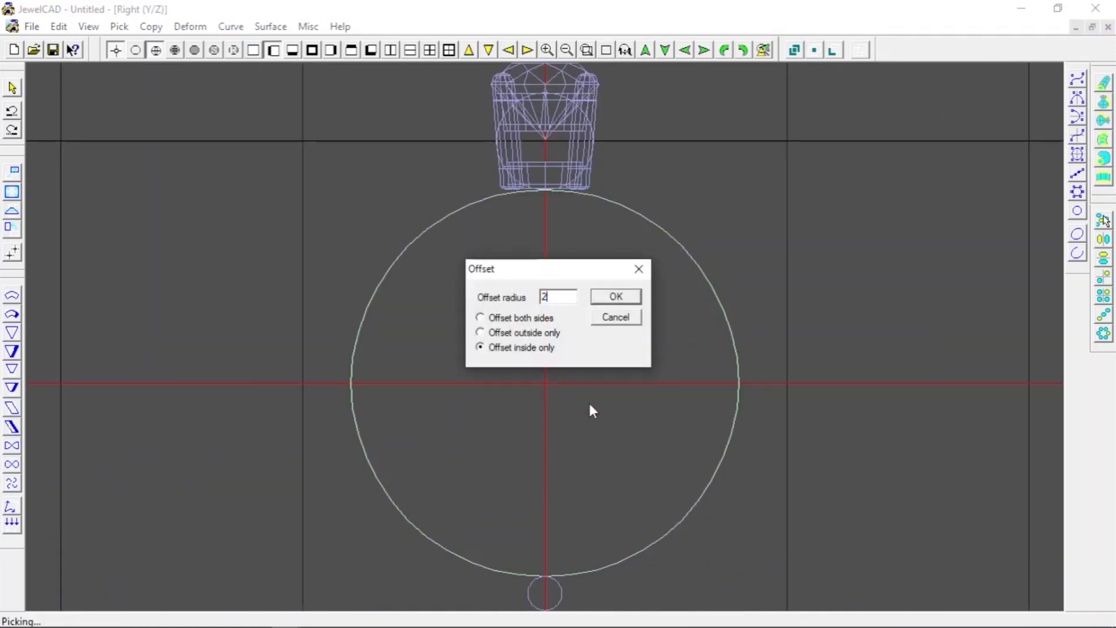
click(511, 333)
click(624, 297)
scroll(581, 311, down, 2)
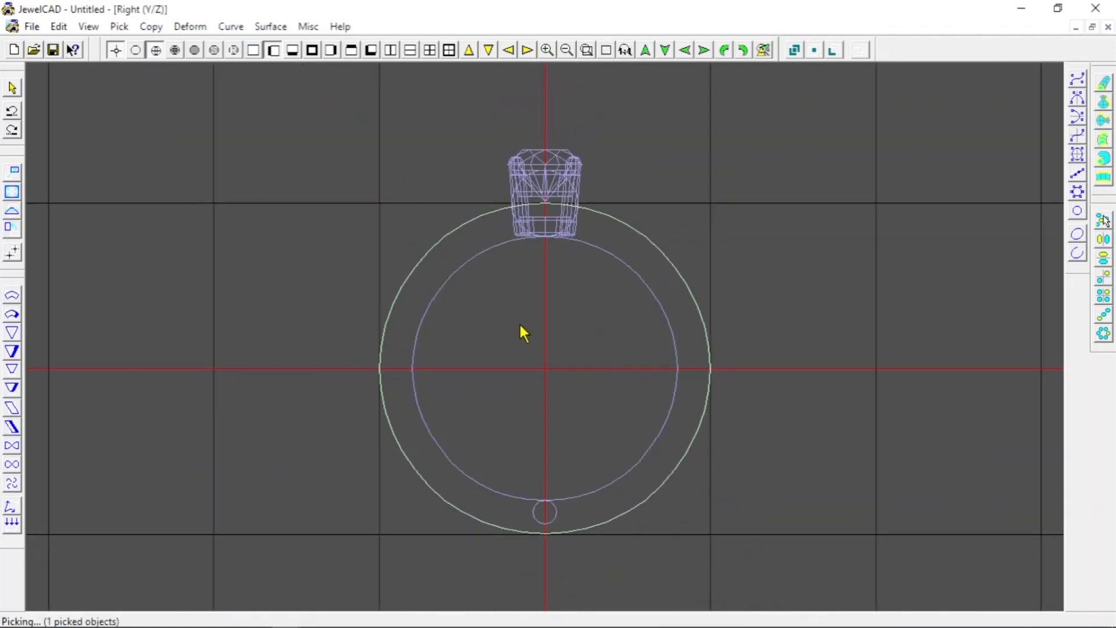
Step: Move the outer offset circle up in the side view until its bottom meets the underside of the small guide circle, then deselect it
click(12, 171)
scroll(599, 504, up, 2)
drag(561, 474, 490, 427)
scroll(560, 459, down, 1)
scroll(559, 555, up, 3)
scroll(558, 430, up, 1)
click(605, 50)
scroll(562, 322, down, 1)
key(space)
click(563, 324)
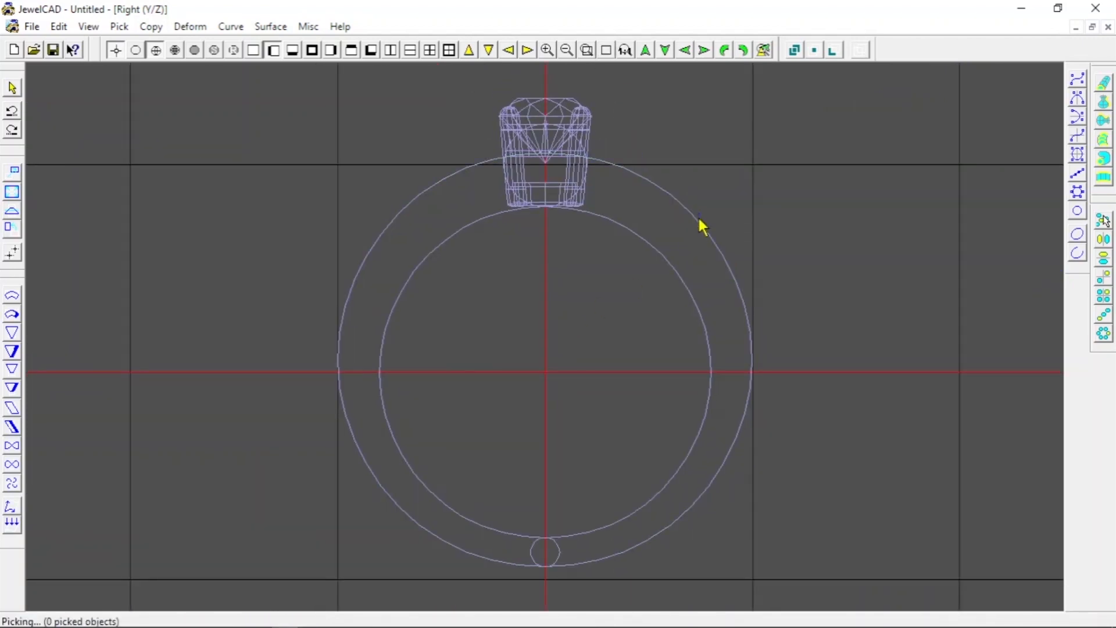
Step: Make a mirrored copy of the outer circle in place, select it and show its control points
click(699, 222)
click(1103, 237)
click(718, 212)
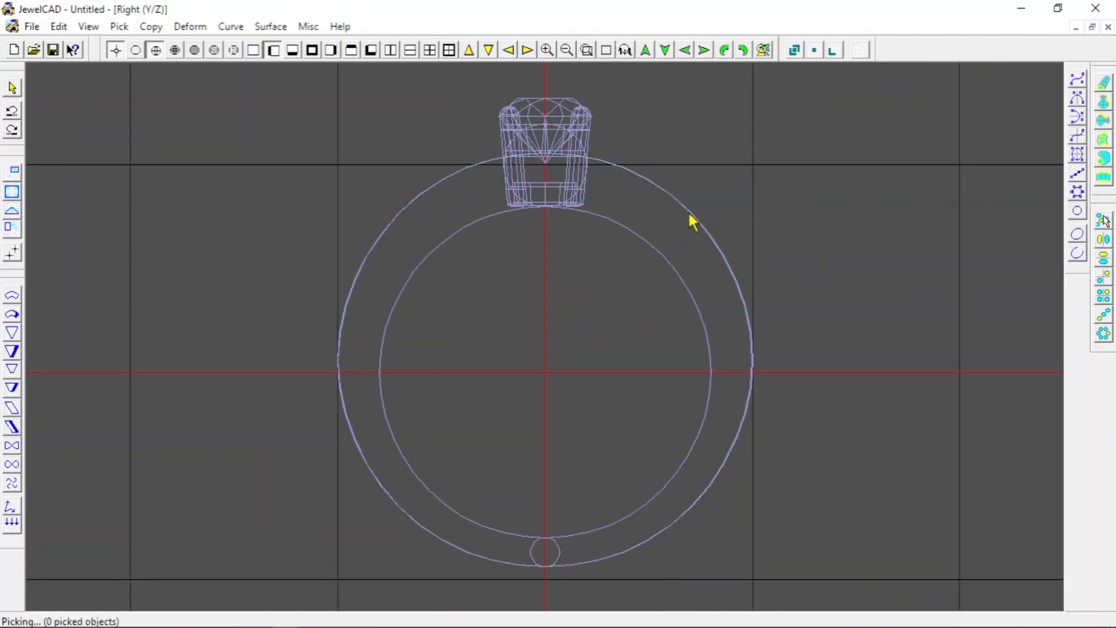
click(690, 215)
key(c)
click(692, 218)
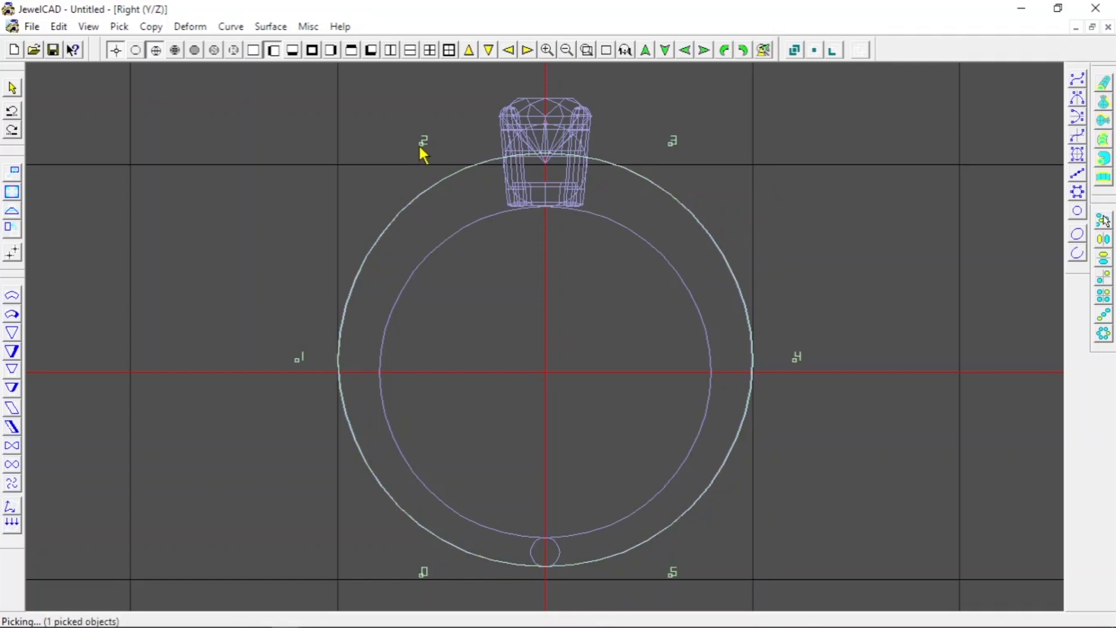
Step: Reshape the copied circle as a vertical-mirror curve with 12 control points, raising its shoulders to the head just below the diamond's girdle
click(1077, 99)
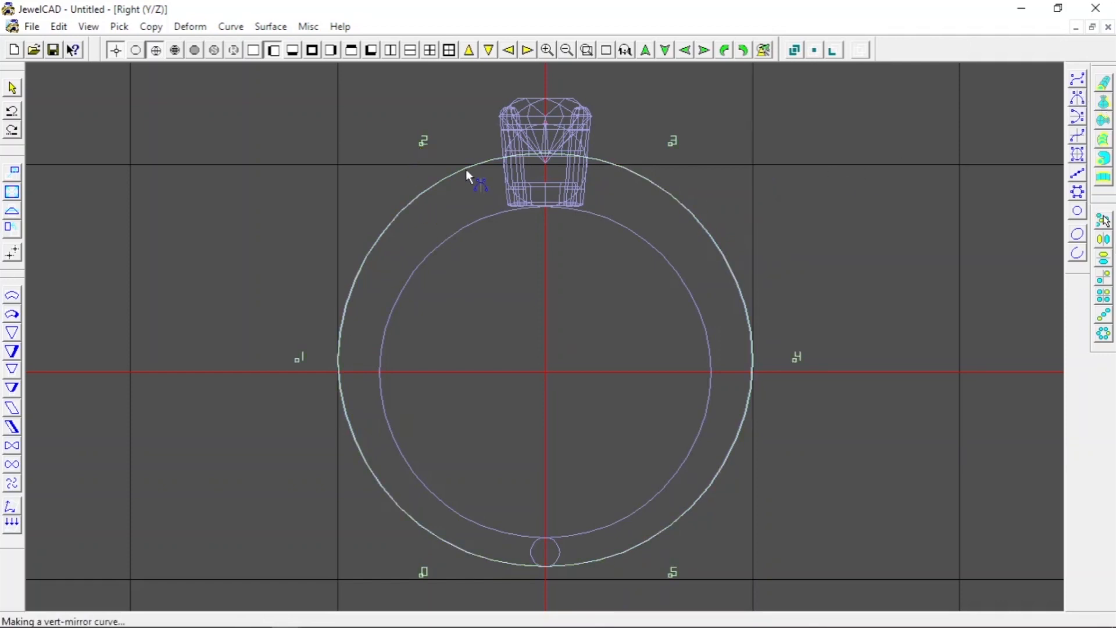
drag(420, 142, 379, 166)
scroll(501, 235, down, 2)
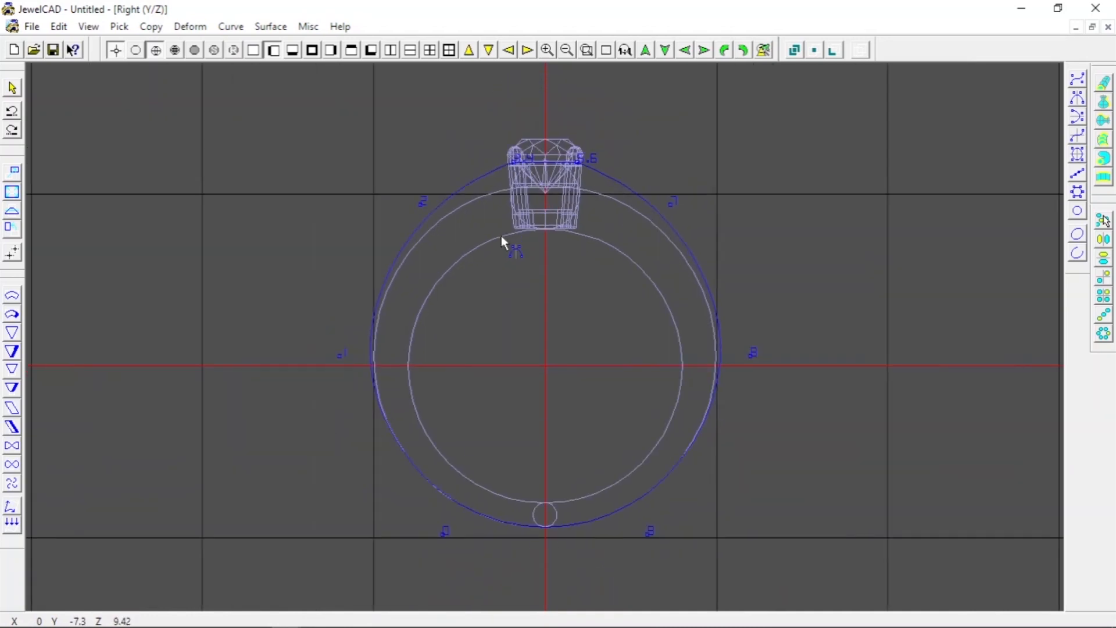
key(space)
click(234, 50)
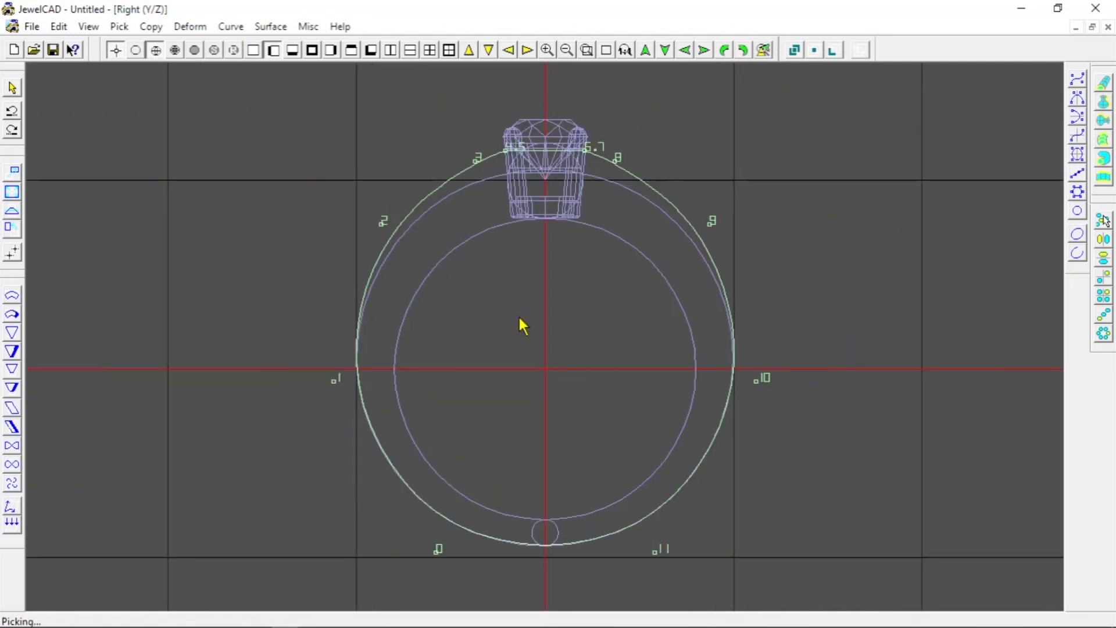
Step: Delete the original outer circle and hide the control points of the reshaped outer curve
scroll(518, 323, down, 2)
click(487, 286)
click(490, 233)
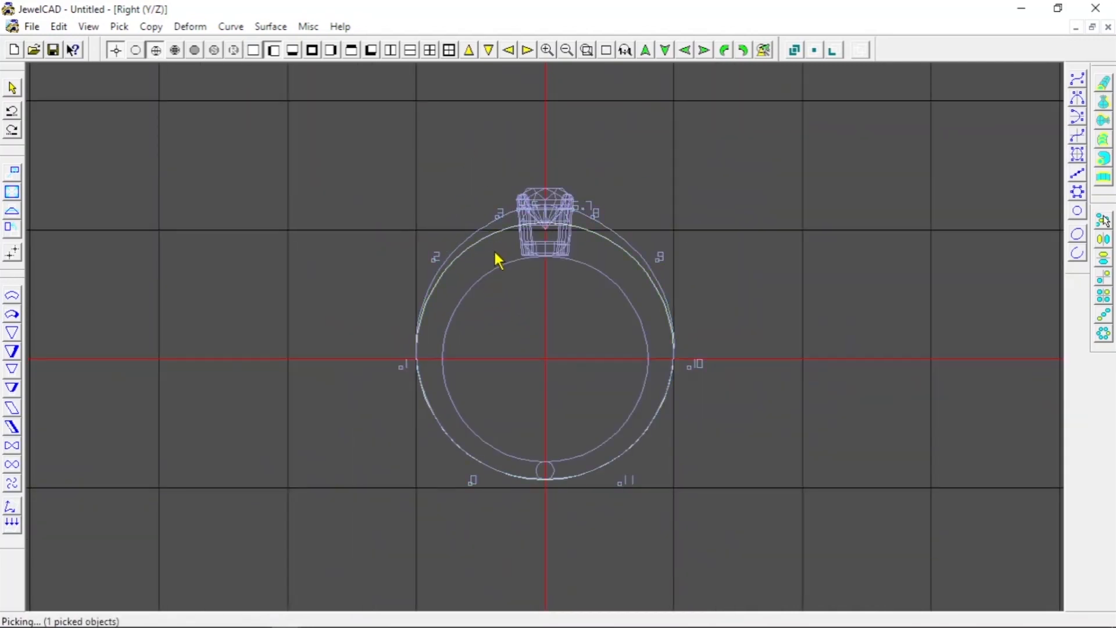
key(Delete)
scroll(537, 365, down, 2)
scroll(544, 349, up, 4)
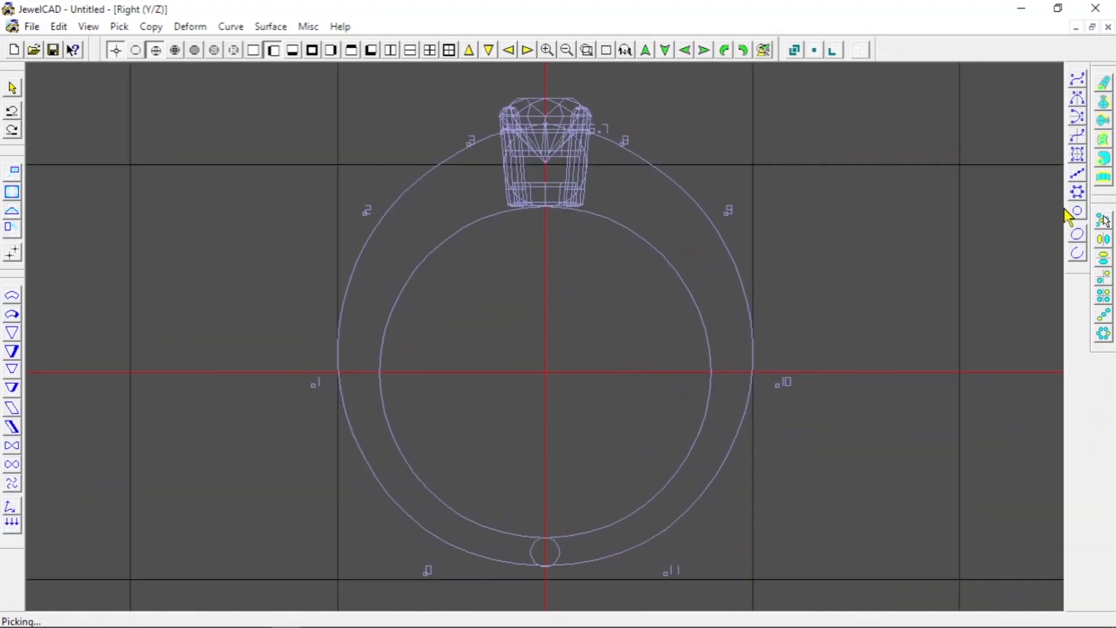
scroll(779, 241, up, 1)
click(761, 217)
click(852, 192)
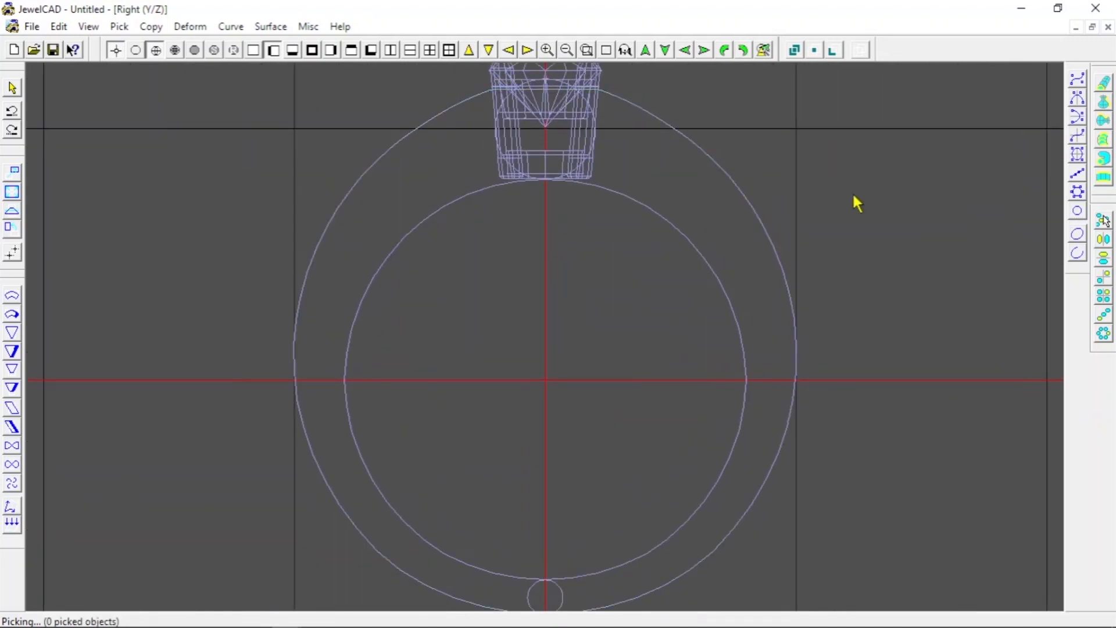
Step: Trace the left half of the outer guide with a simple curve, from the upper part of the left prong down to the bottom centre
click(1077, 79)
scroll(510, 89, down, 1)
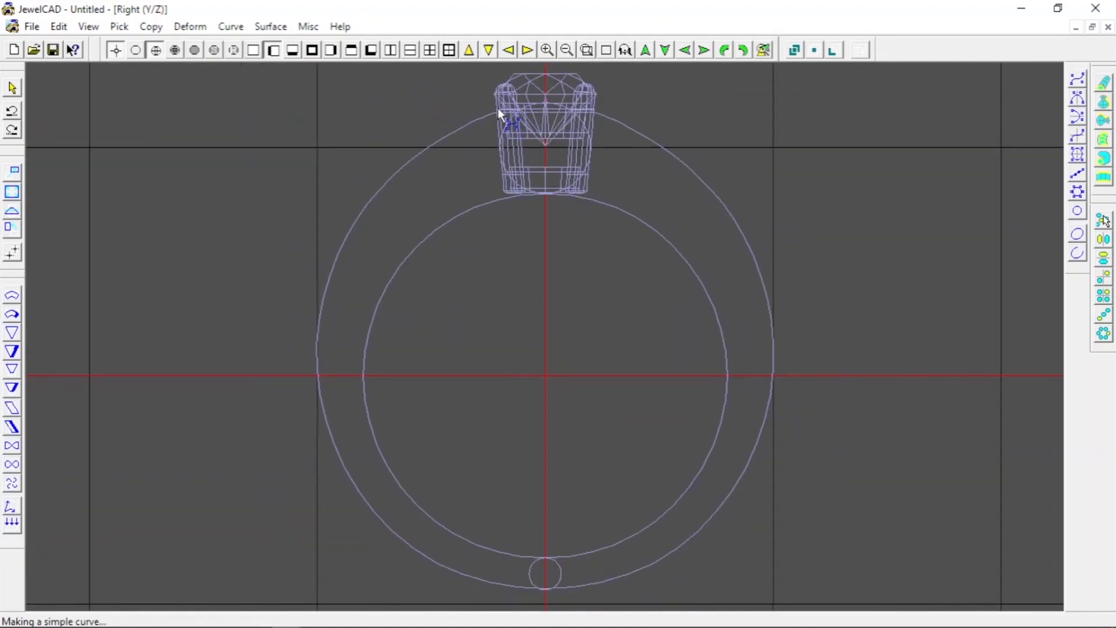
click(498, 106)
click(447, 137)
click(360, 213)
click(315, 330)
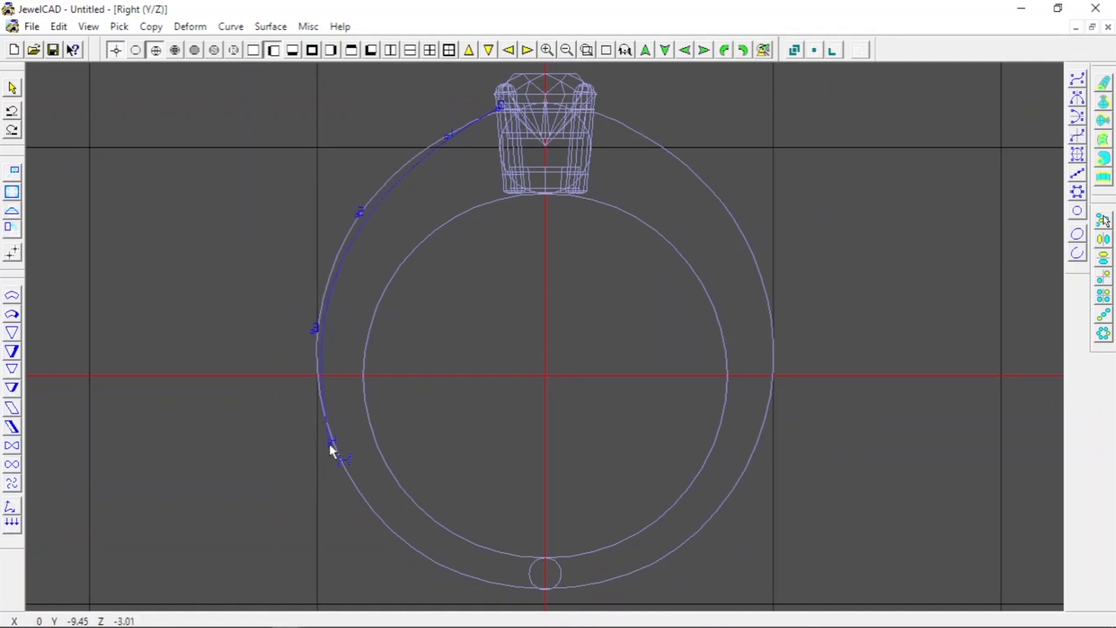
click(332, 444)
scroll(334, 451, down, 2)
click(546, 544)
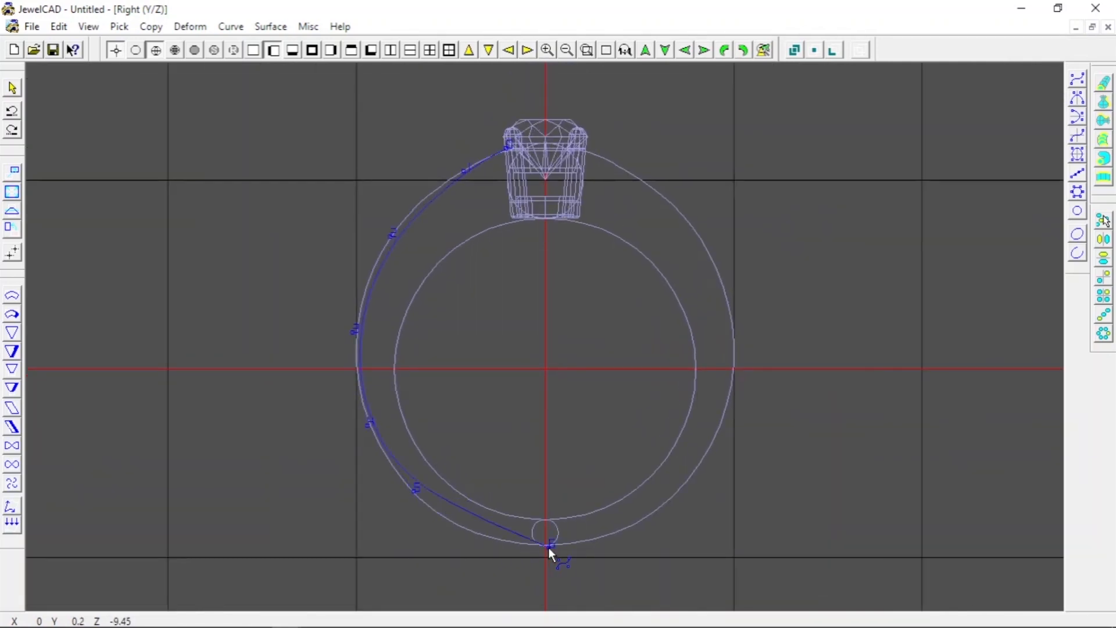
Step: Adjust the traced curve's lower control points so it follows the outer guide down to the bottom centre
scroll(401, 455, up, 1)
scroll(465, 272, up, 2)
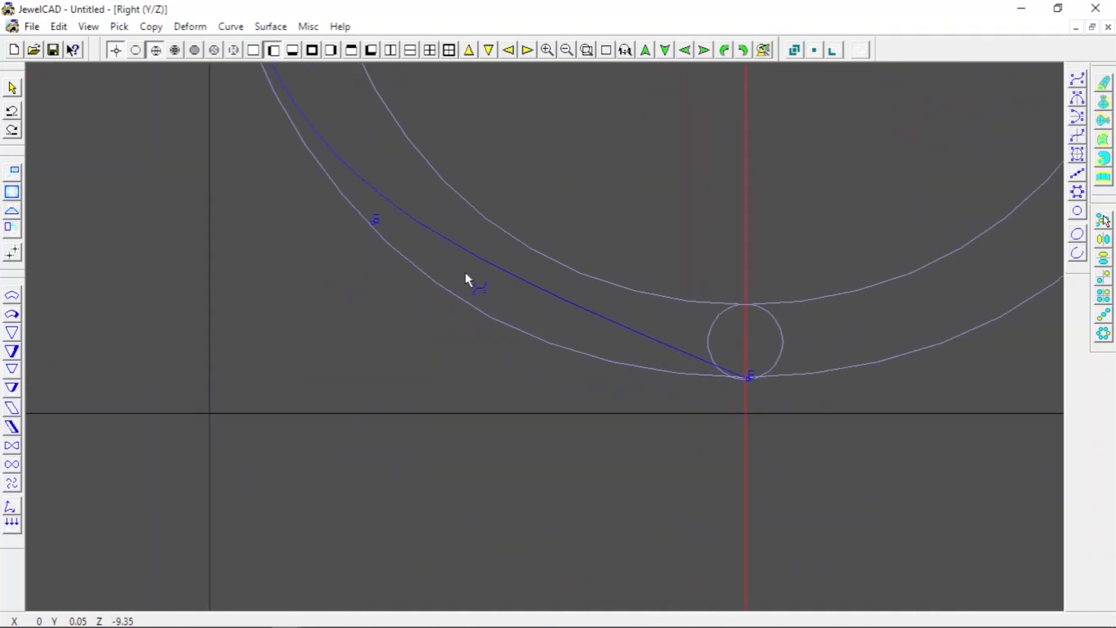
click(398, 316)
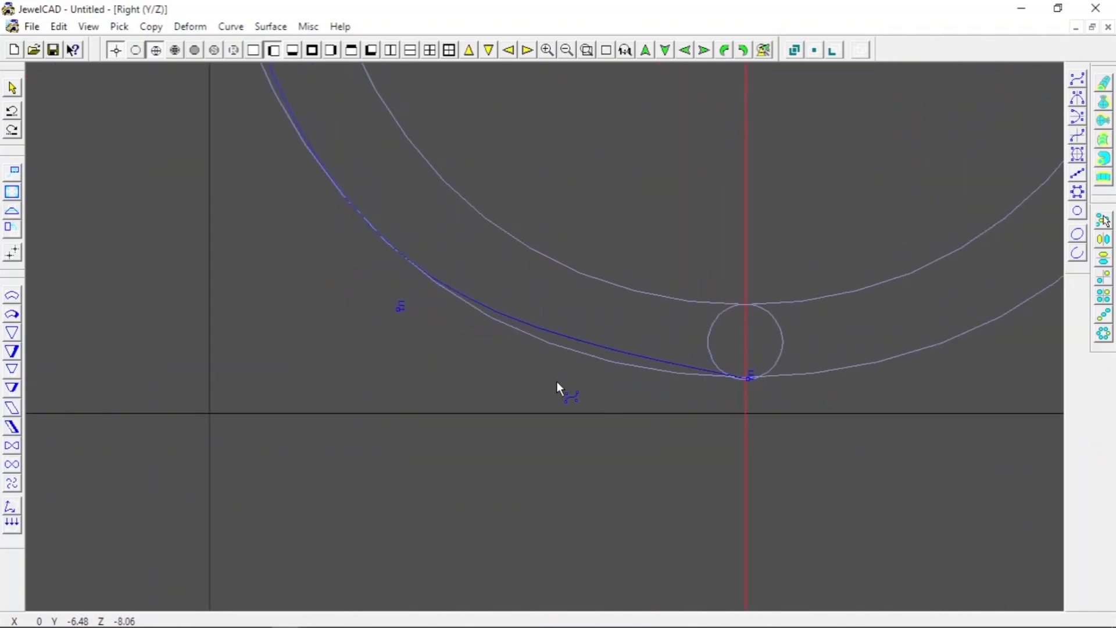
click(508, 360)
scroll(360, 215, down, 1)
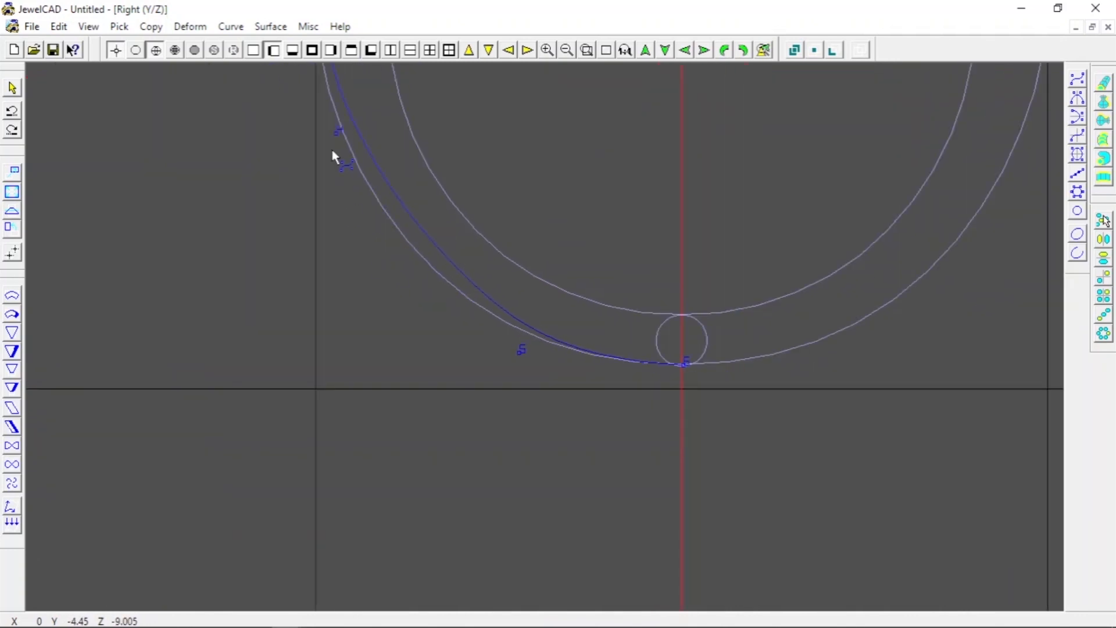
drag(332, 148, 339, 191)
scroll(430, 137, down, 1)
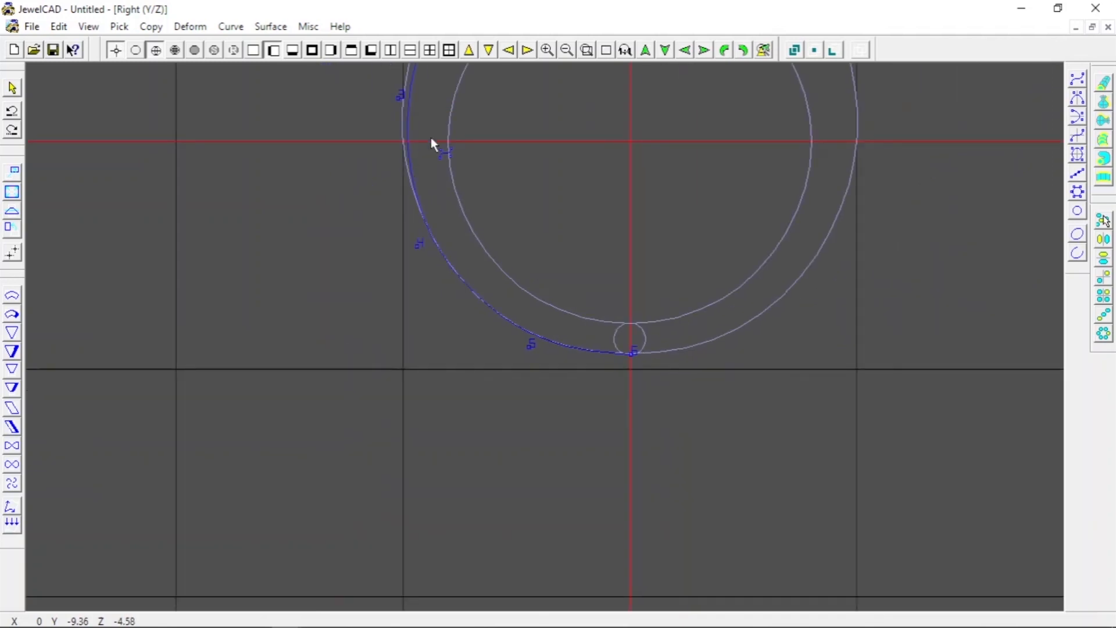
Step: Move the traced curve's control points along the side and upper shoulder outward to match the outer guide
scroll(431, 137, down, 1)
click(591, 48)
drag(402, 76, 528, 202)
scroll(528, 319, up, 1)
drag(448, 396, 424, 387)
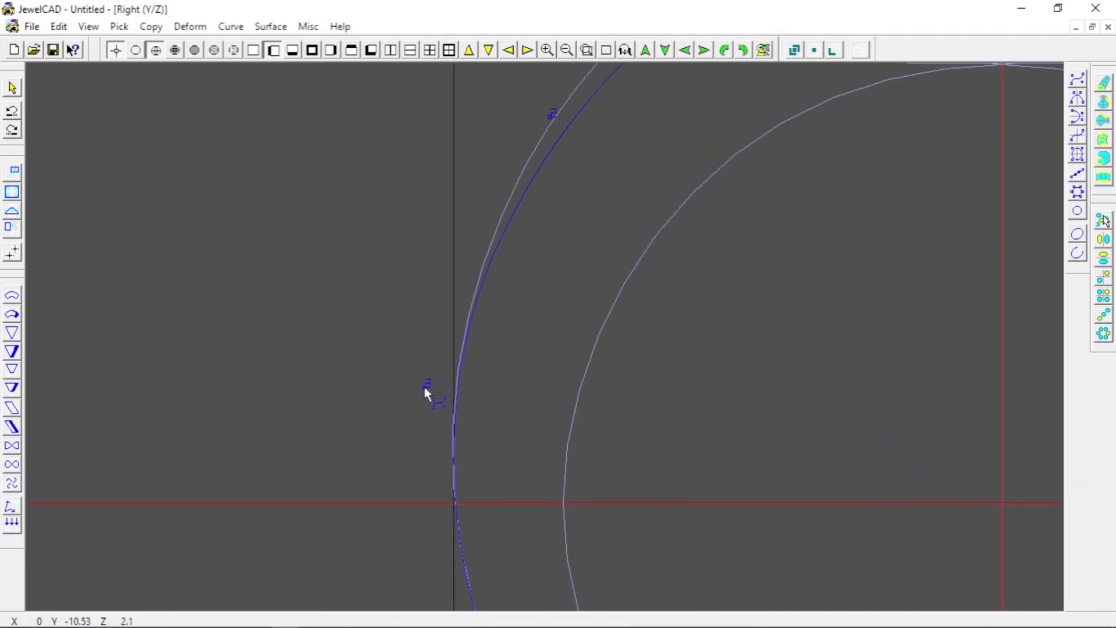
scroll(547, 219, down, 1)
drag(549, 200, 556, 166)
scroll(573, 212, down, 5)
scroll(574, 211, up, 2)
Step: Fit the traced curve's top end and adjoining control point to the outer guide at the left prong, and finish the curve
click(587, 51)
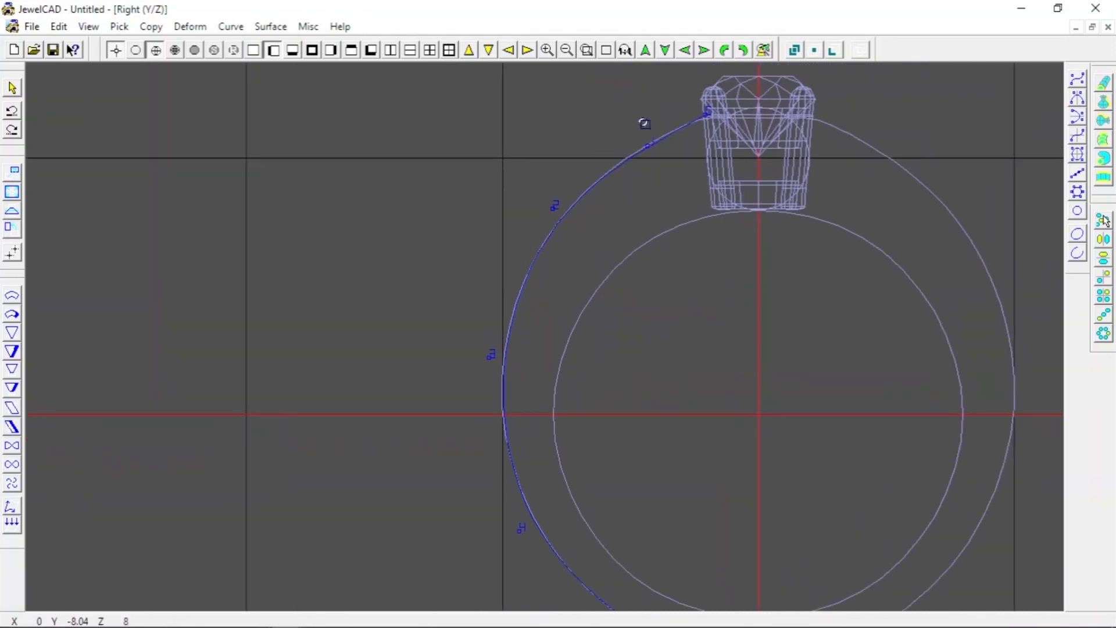
click(644, 124)
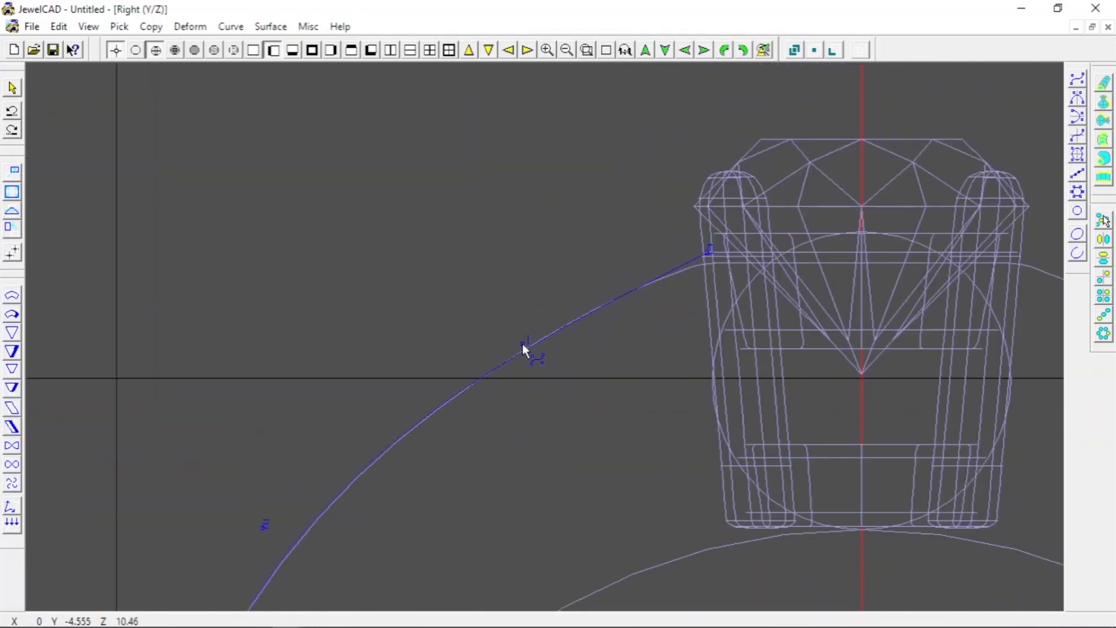
drag(708, 251, 721, 264)
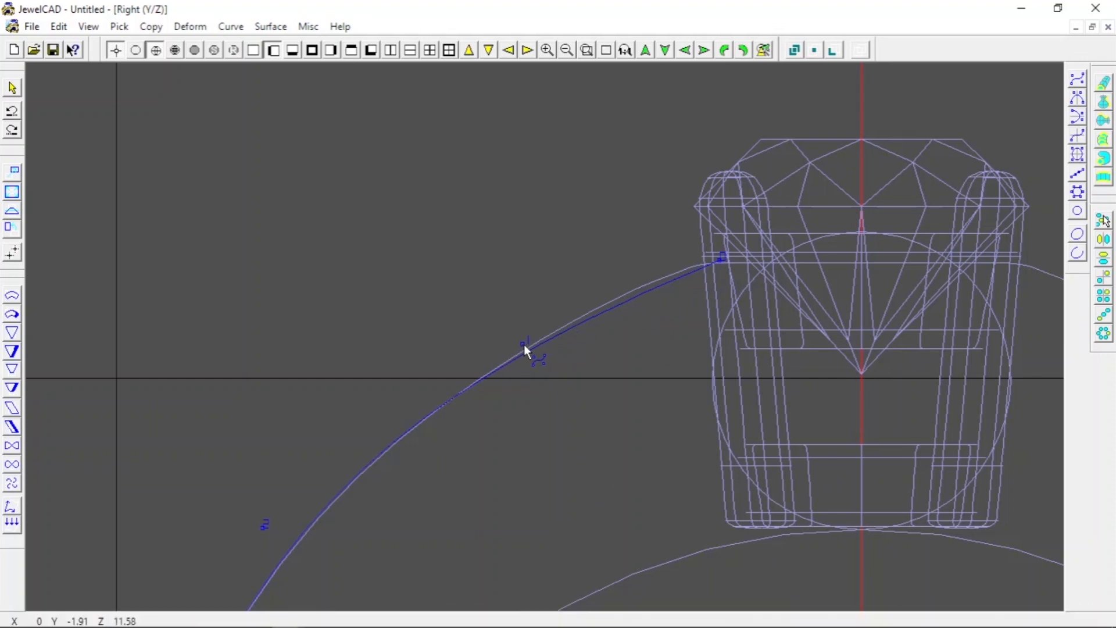
drag(525, 344, 556, 318)
scroll(556, 323, down, 5)
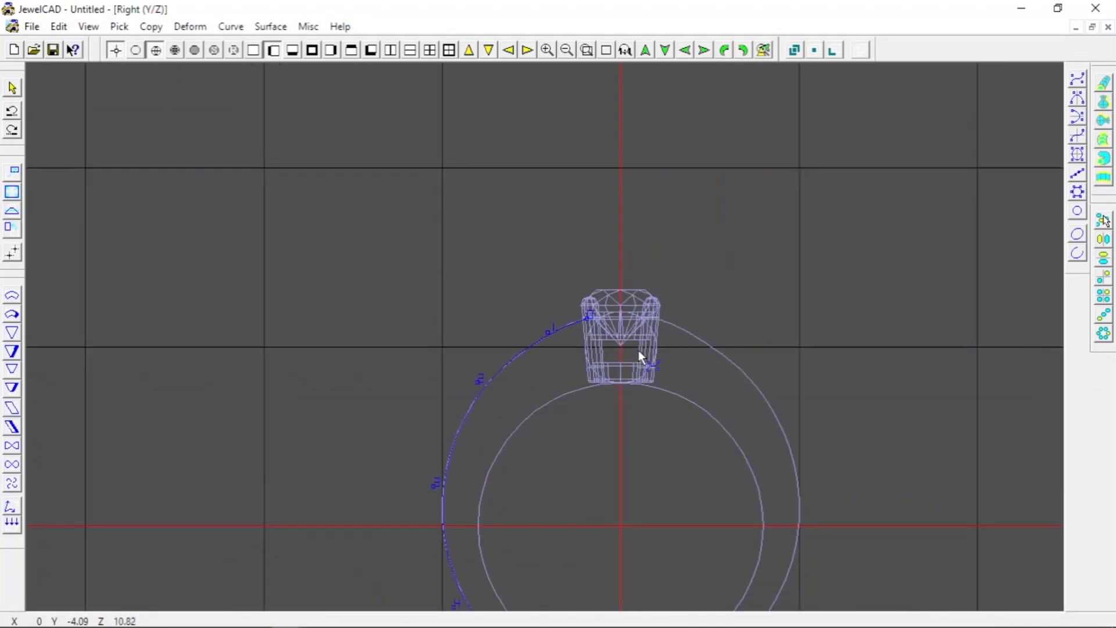
scroll(568, 420, up, 5)
scroll(504, 486, down, 3)
click(409, 515)
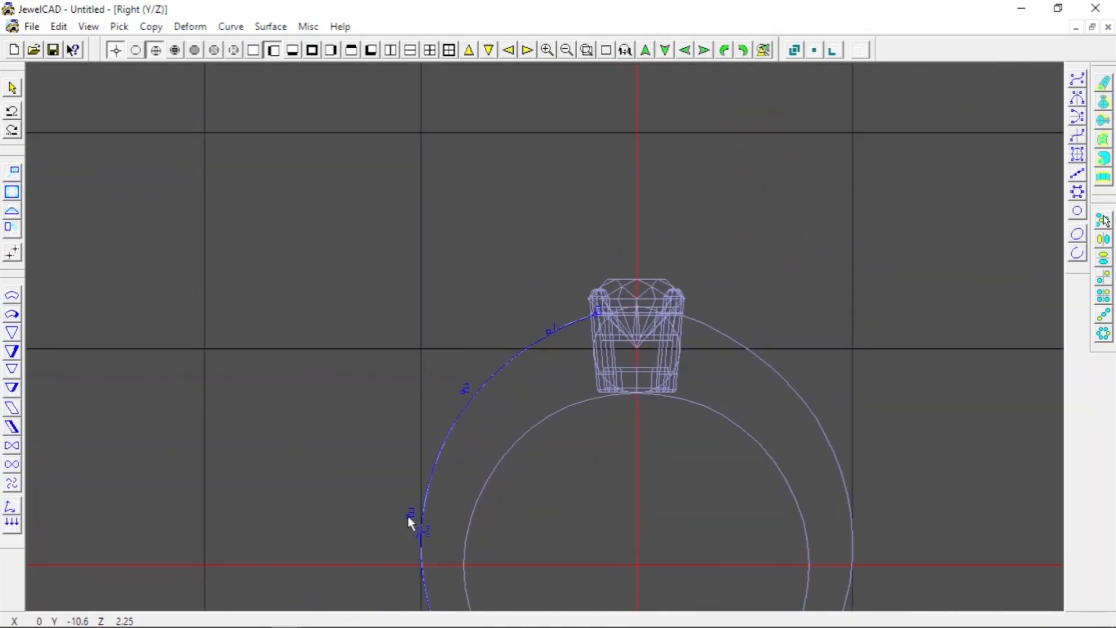
scroll(514, 480, down, 5)
right_click(612, 464)
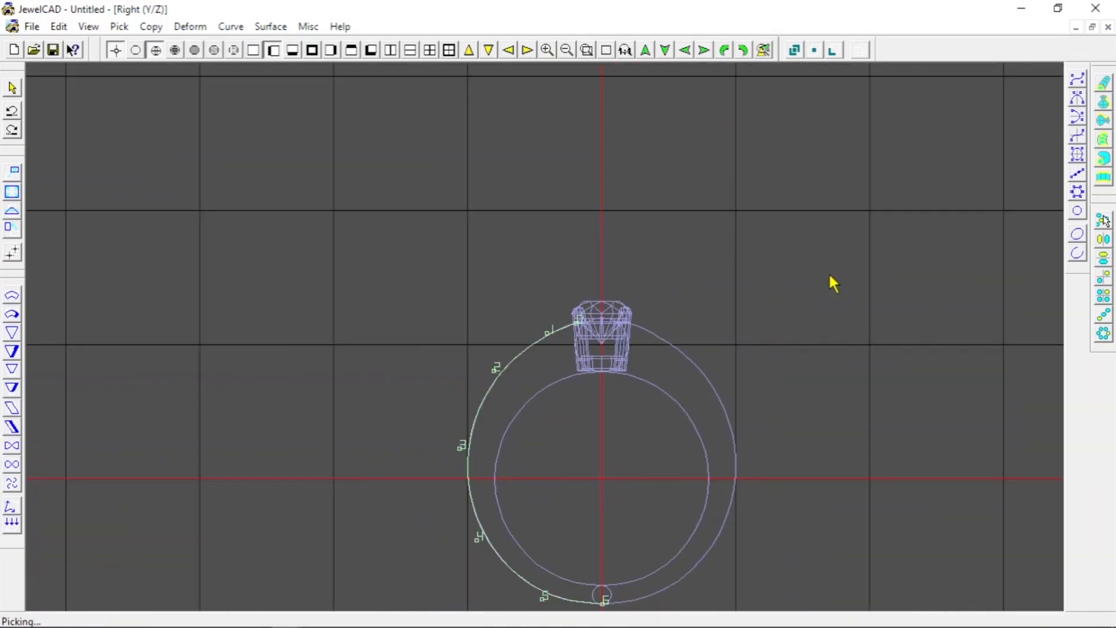
Step: Trace the left half of the finger circle with a second simple curve, from the underside of the head to the bottom centre
scroll(1092, 87, up, 2)
click(1077, 81)
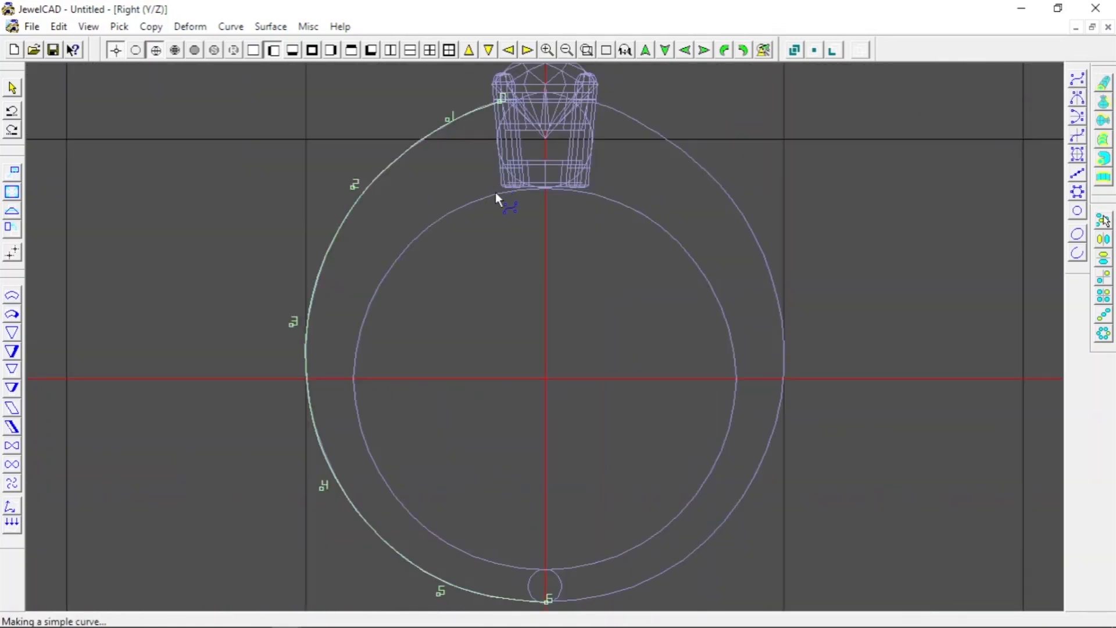
click(544, 185)
click(473, 201)
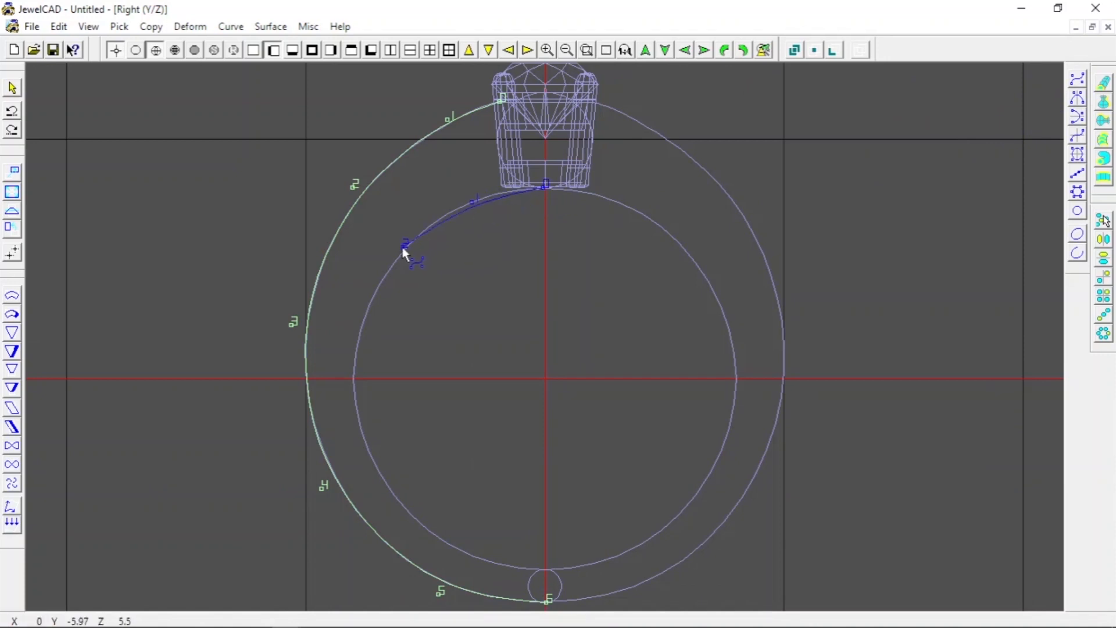
click(404, 245)
click(356, 364)
click(548, 567)
scroll(501, 200, up, 2)
scroll(501, 200, down, 1)
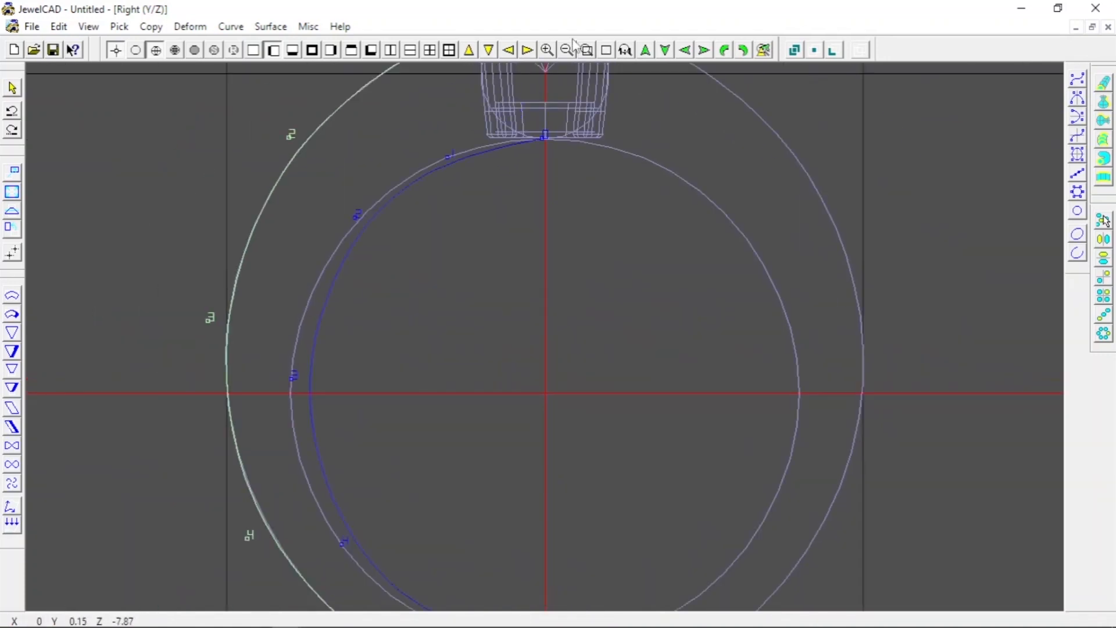
Step: Adjust the inner curve's upper control points so it follows the finger circle beneath the head
click(583, 49)
drag(560, 82, 297, 232)
scroll(638, 319, up, 1)
mouse_move(854, 280)
mouse_down()
mouse_move(790, 284)
mouse_move(833, 279)
mouse_up()
drag(581, 353, 562, 322)
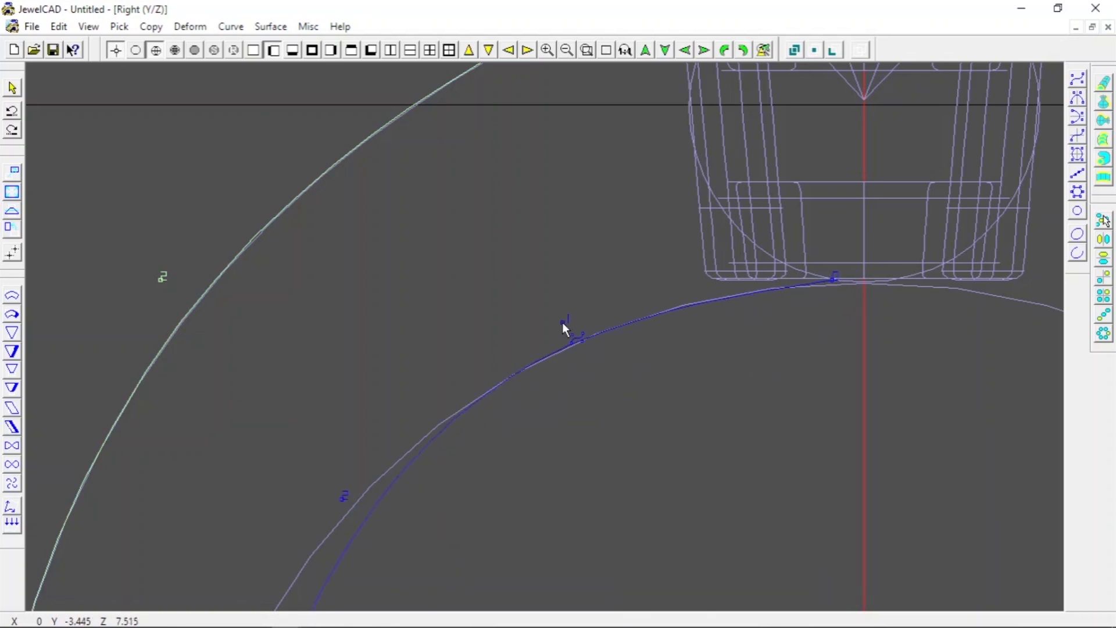
drag(833, 280, 800, 286)
scroll(802, 285, down, 1)
drag(397, 456, 349, 460)
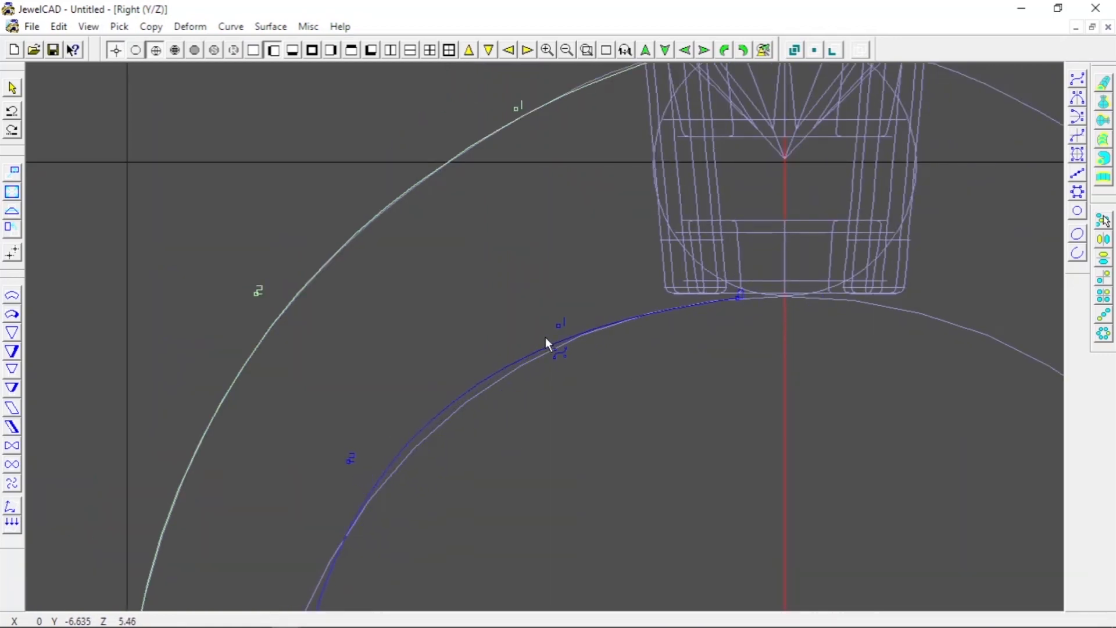
drag(559, 326, 585, 328)
Step: Move the inner curve's side and lower control points outward to align it with the finger circle
scroll(578, 337, down, 3)
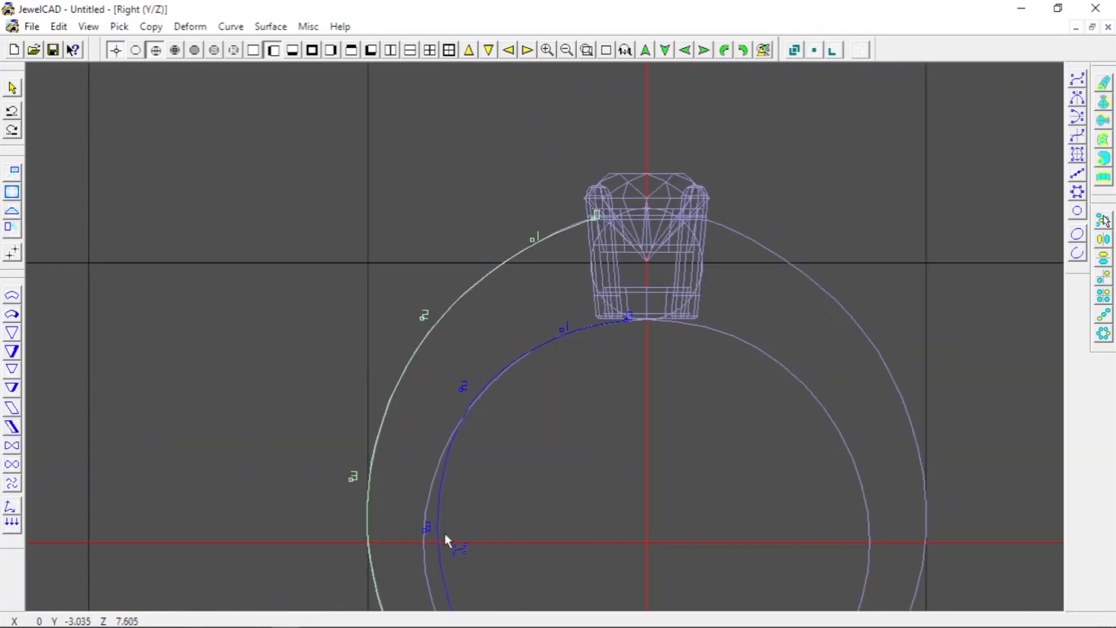
drag(421, 533, 411, 502)
drag(464, 388, 475, 393)
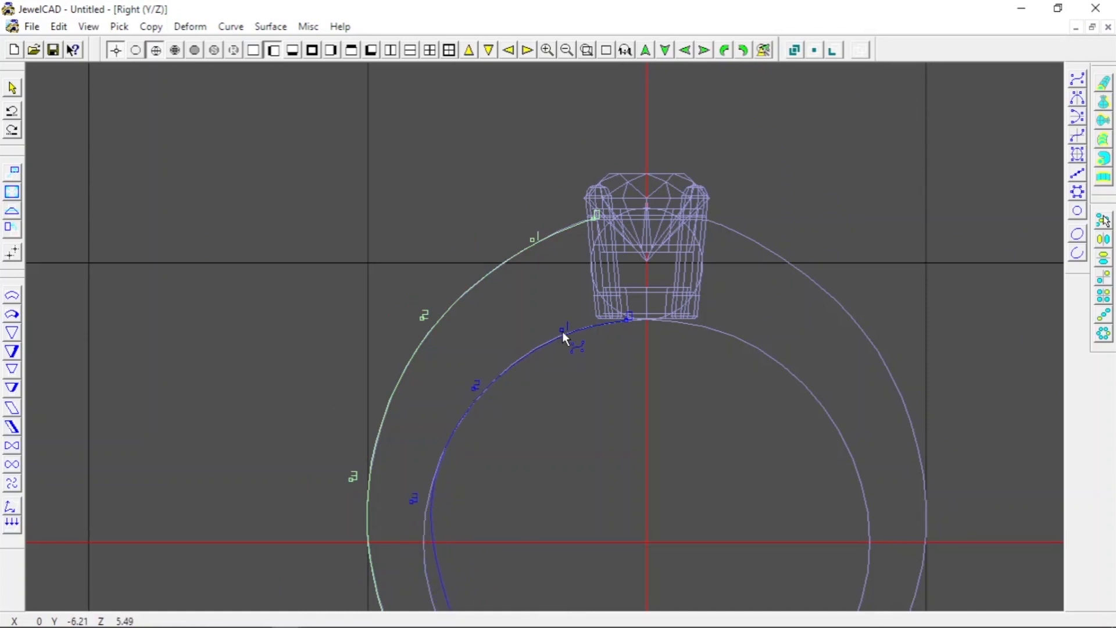
scroll(559, 331, down, 2)
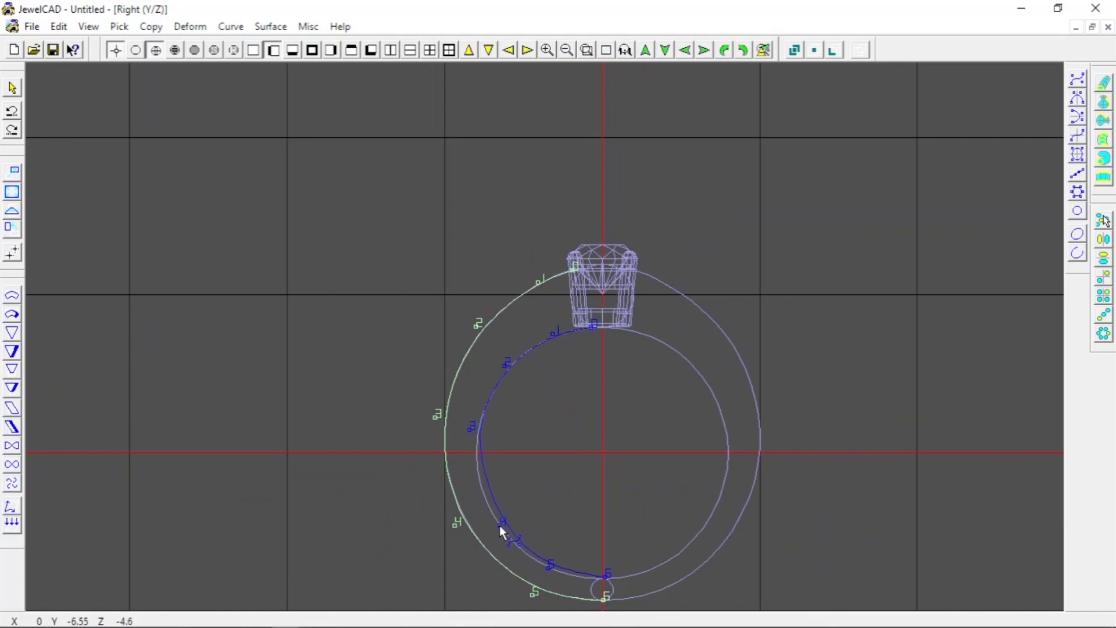
drag(500, 525, 484, 519)
drag(546, 563, 602, 577)
Step: Refine the inner curve's lower control points and bottom end against the finger circle, and finish the curve
drag(223, 401, 764, 607)
scroll(587, 256, up, 2)
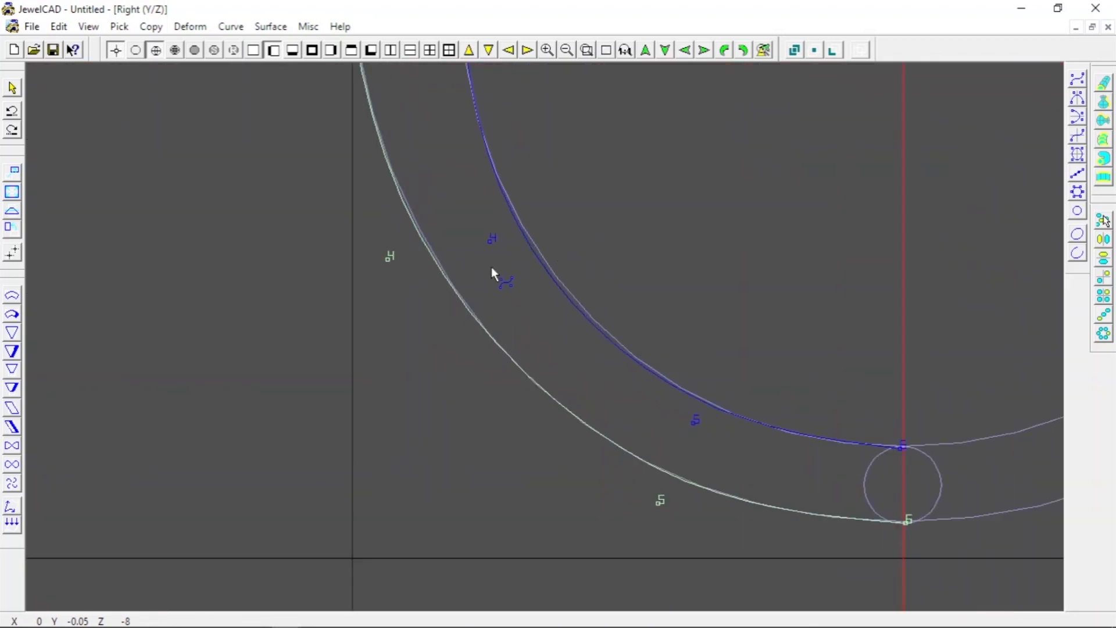
drag(489, 240, 489, 232)
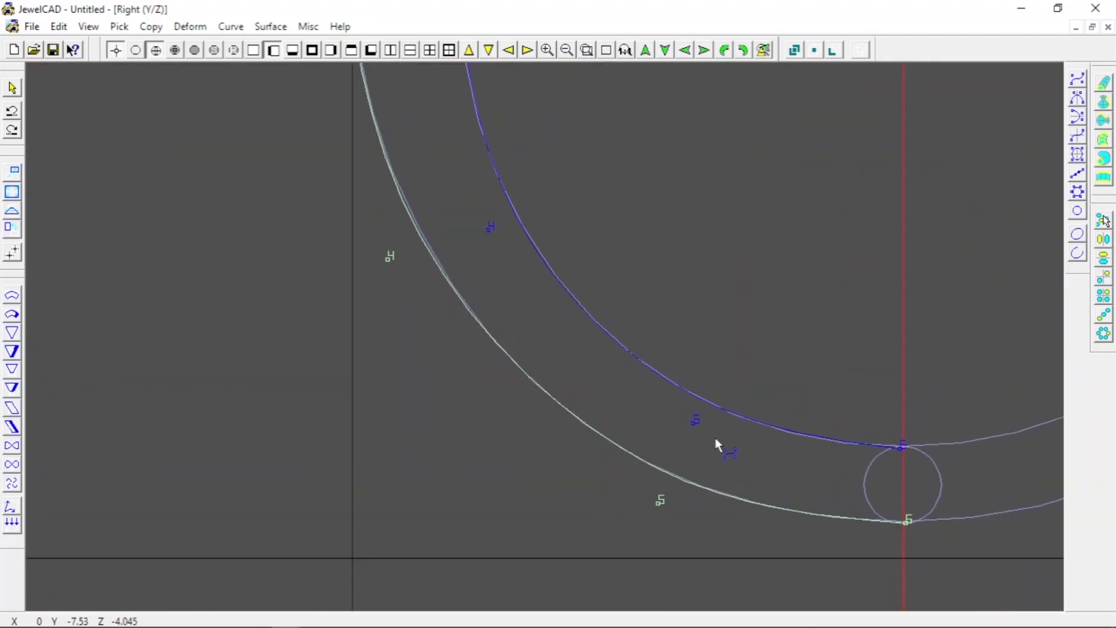
drag(905, 452, 903, 449)
drag(695, 424, 706, 428)
scroll(706, 428, down, 2)
scroll(590, 239, up, 4)
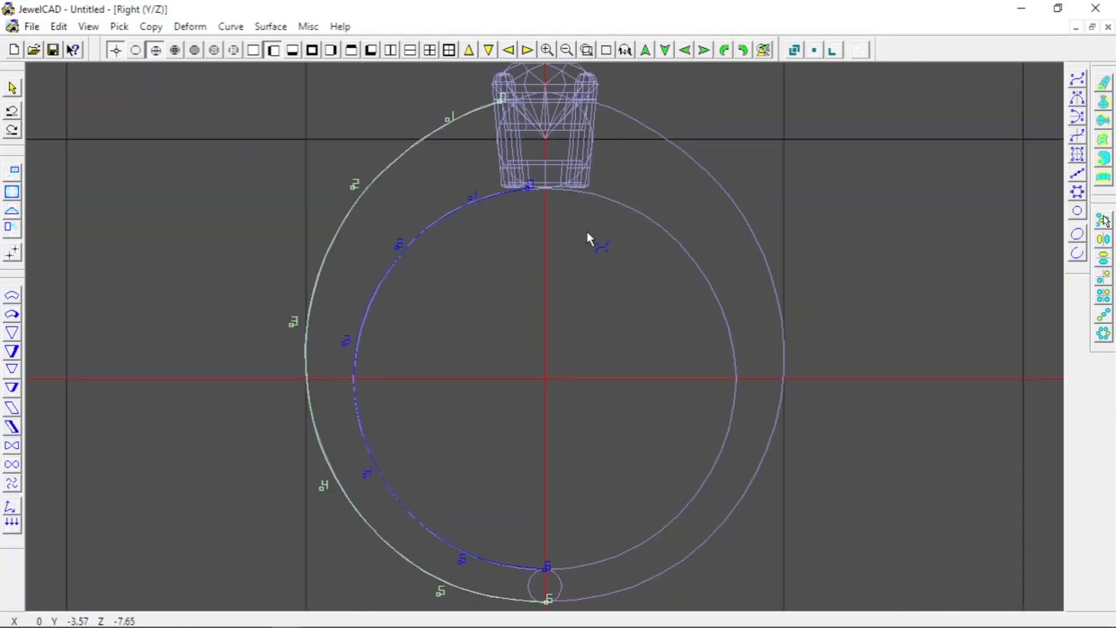
scroll(480, 349, down, 2)
scroll(481, 349, up, 2)
scroll(415, 338, down, 3)
scroll(416, 339, up, 1)
key(space)
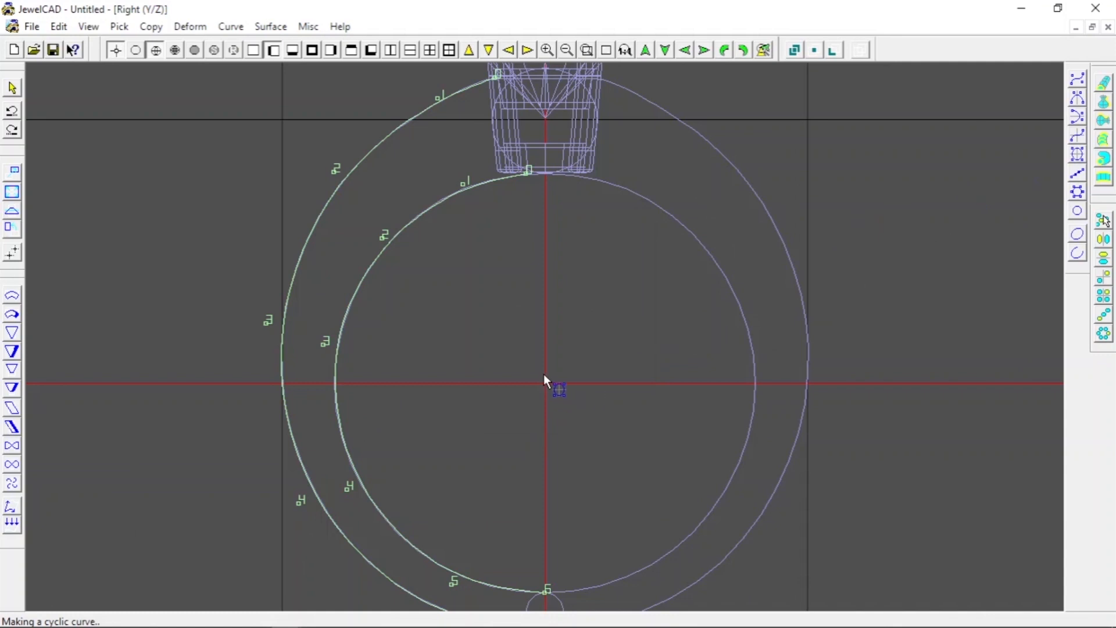
Step: Draw a closed rounded-rectangle cross-section curve centred on the origin inside the finger circle
click(508, 353)
drag(507, 353, 472, 376)
scroll(501, 348, up, 3)
click(457, 385)
Step: Move the cross-section's two right-hand corner control points outward to about Y 1.89, rounding that side, and finish the curve
click(1076, 78)
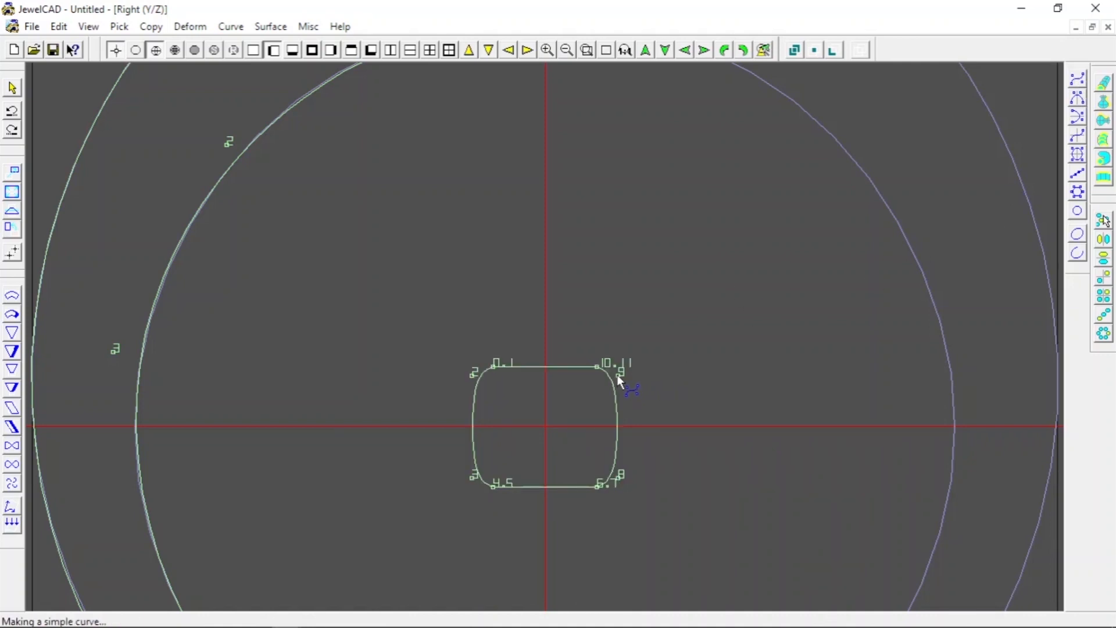
drag(618, 375, 633, 376)
drag(620, 480, 634, 481)
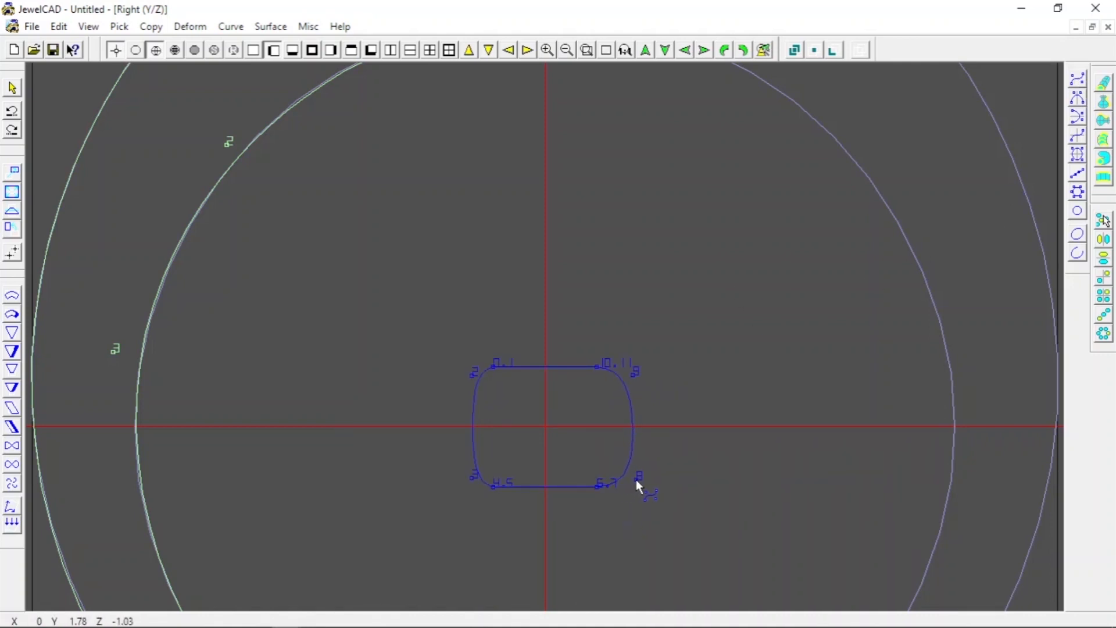
drag(631, 375, 640, 377)
drag(639, 476, 651, 495)
scroll(636, 428, down, 4)
scroll(635, 402, up, 3)
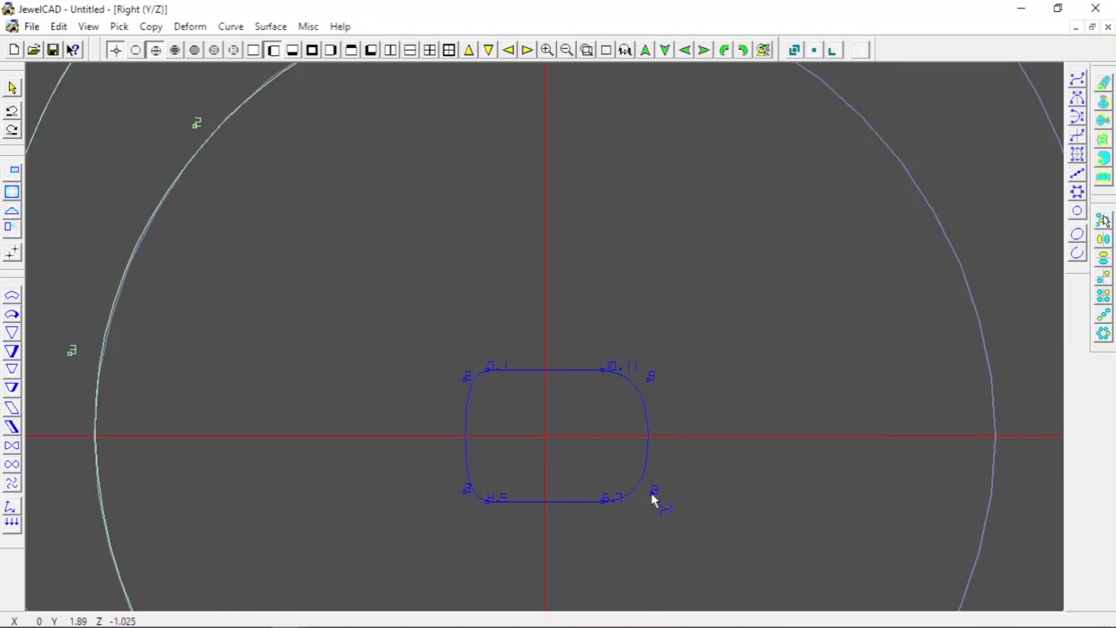
scroll(664, 410, down, 7)
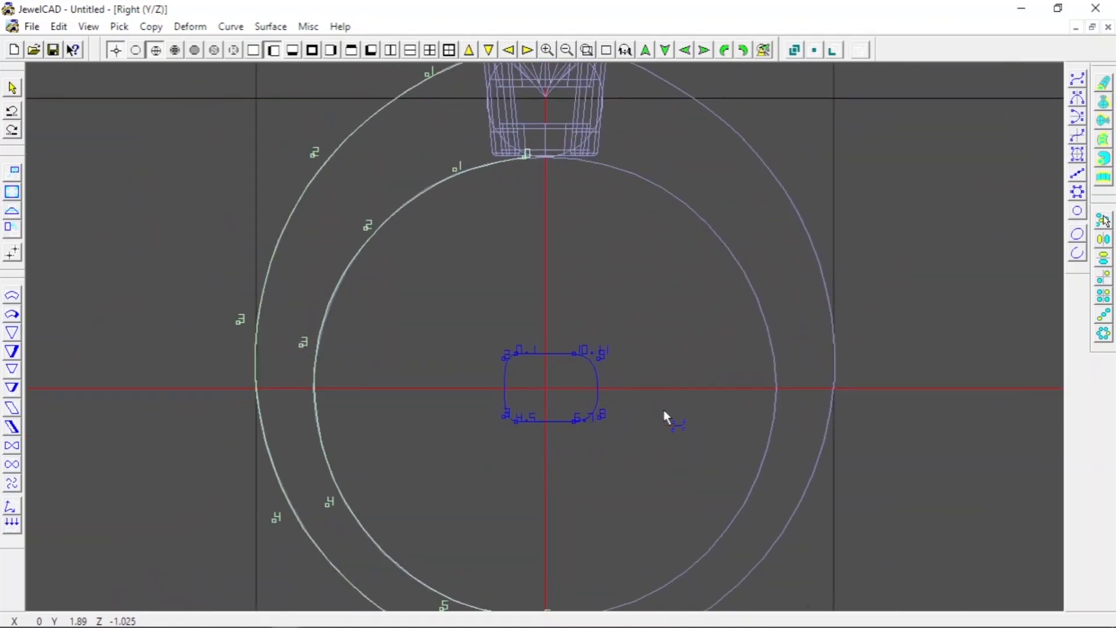
key(space)
Step: Check the cross-section's control points and resize the section about the origin to a slightly flatter shape
scroll(609, 363, down, 1)
scroll(636, 412, up, 9)
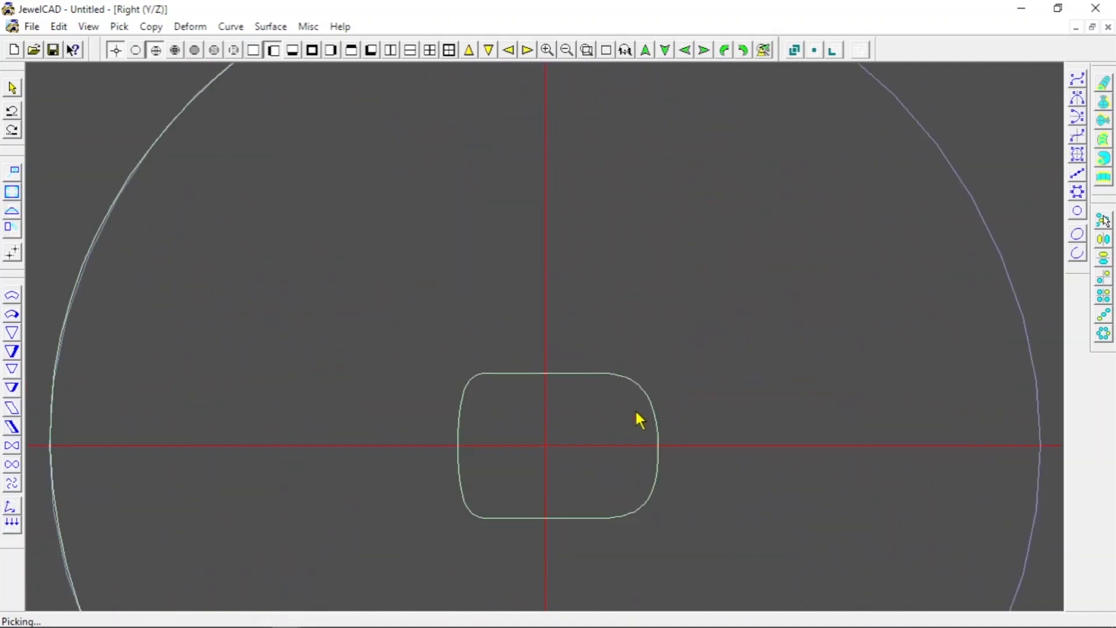
click(643, 500)
click(1078, 100)
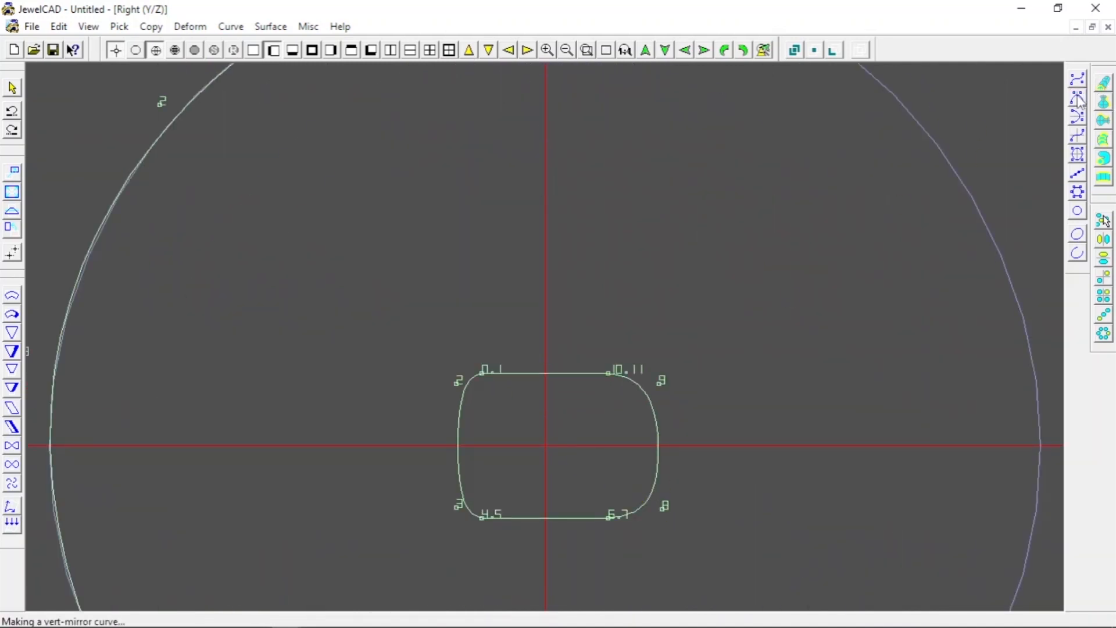
click(1077, 79)
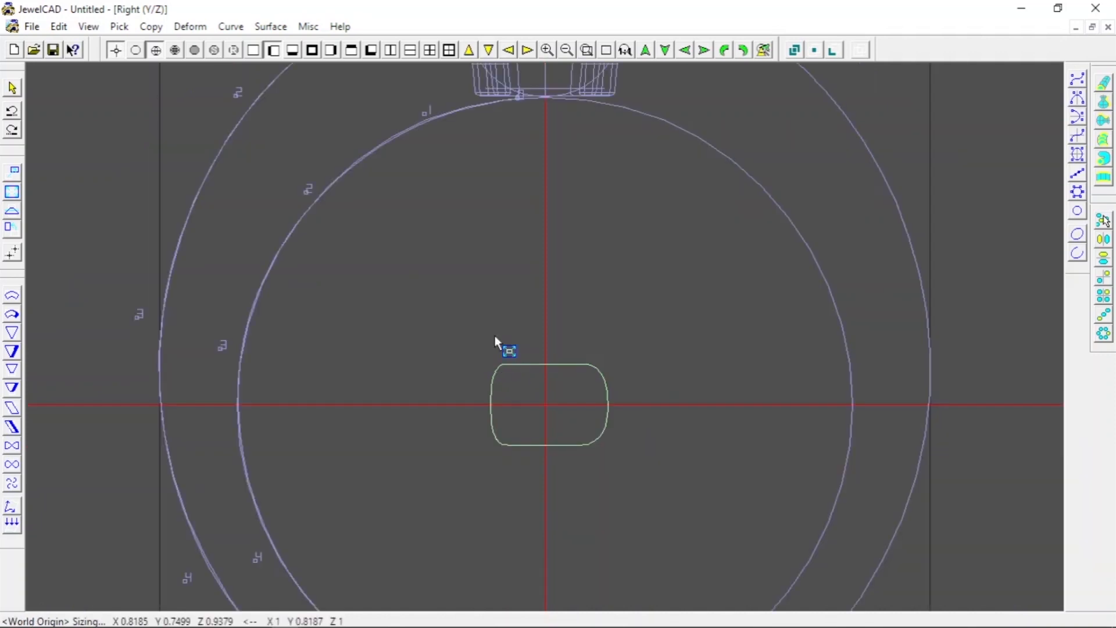
key(ctrl+z)
key(ctrl+z)
key(ctrl+z)
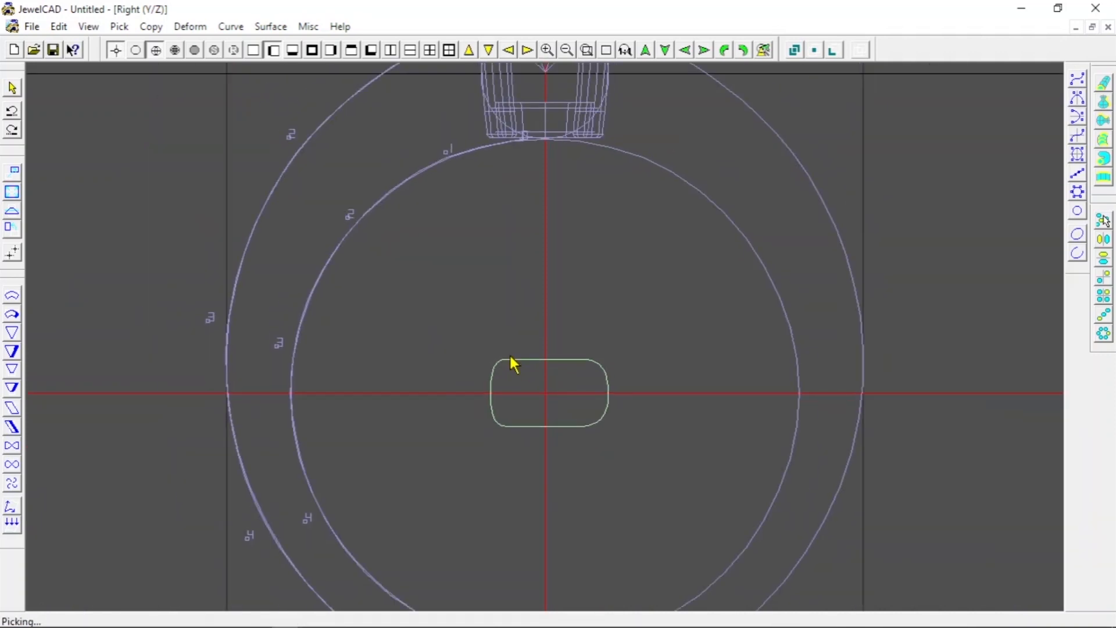
scroll(583, 330, down, 2)
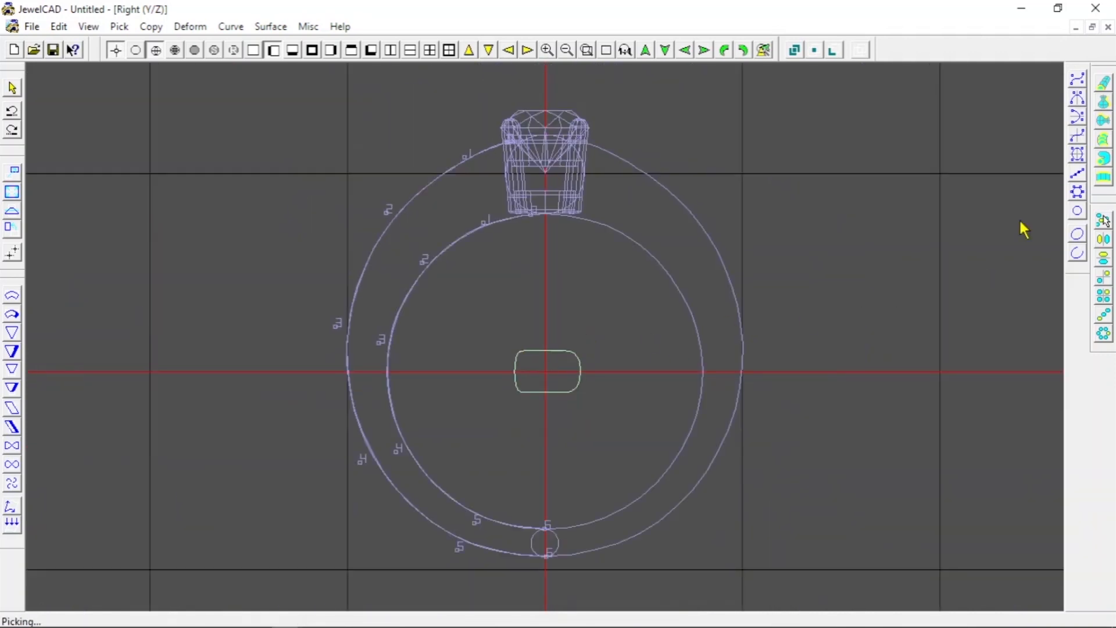
Step: Sweep the cross-section between the outer and inner half-shank curves as rails to build the left half-shank, and check it shaded
click(1103, 157)
click(603, 448)
click(388, 215)
click(431, 259)
click(532, 357)
right_click(450, 291)
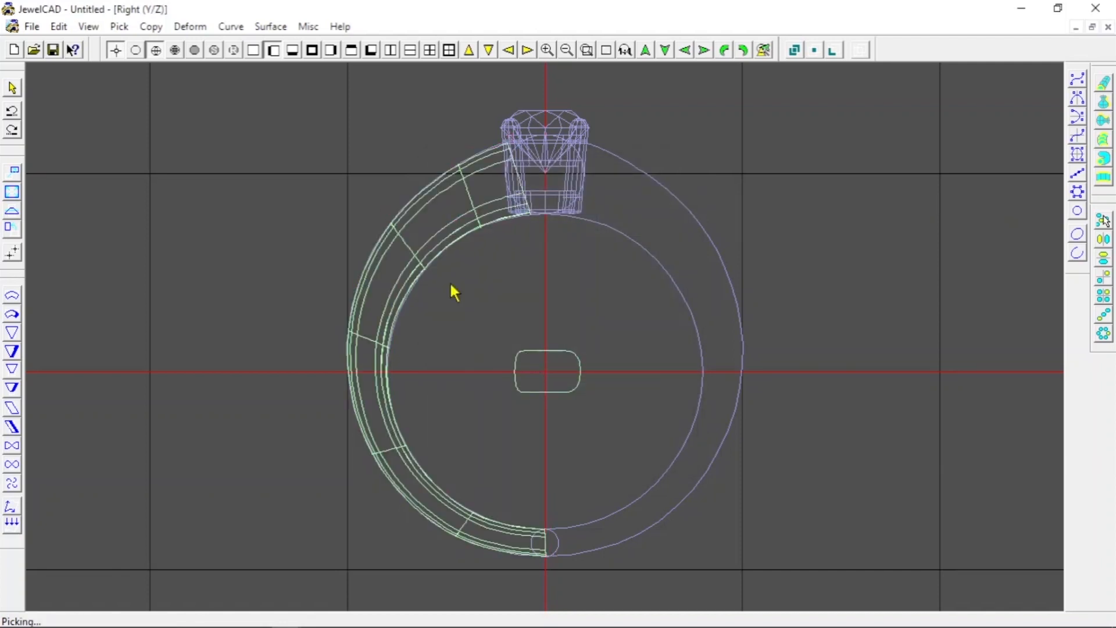
click(234, 50)
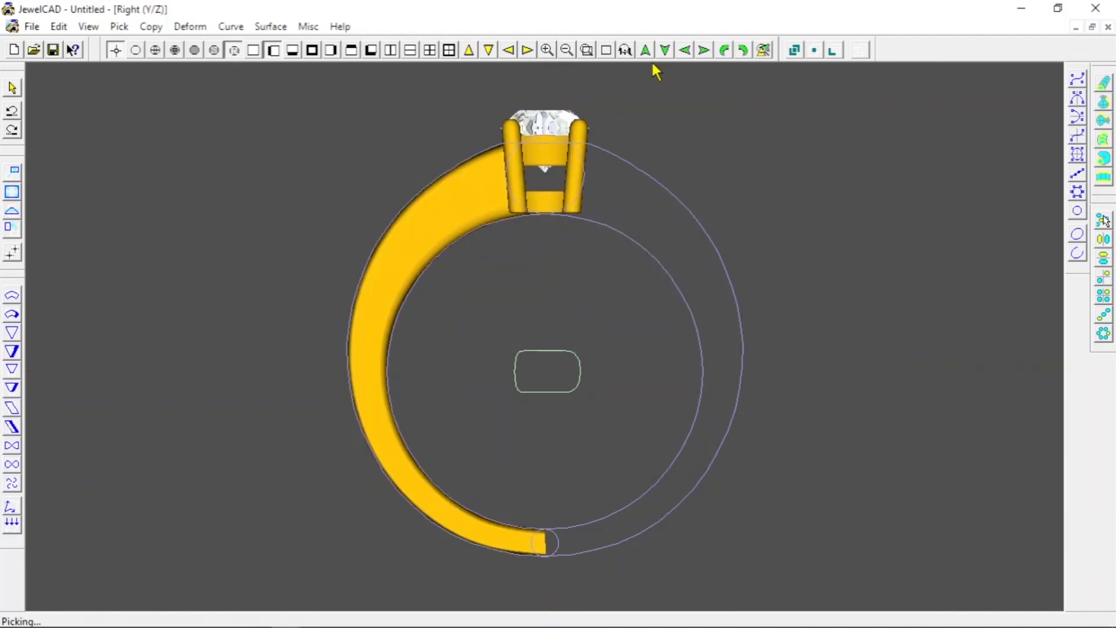
Step: Try mirroring the left half-shank across the vertical axis, and undo the mirrored copy
click(155, 50)
click(469, 229)
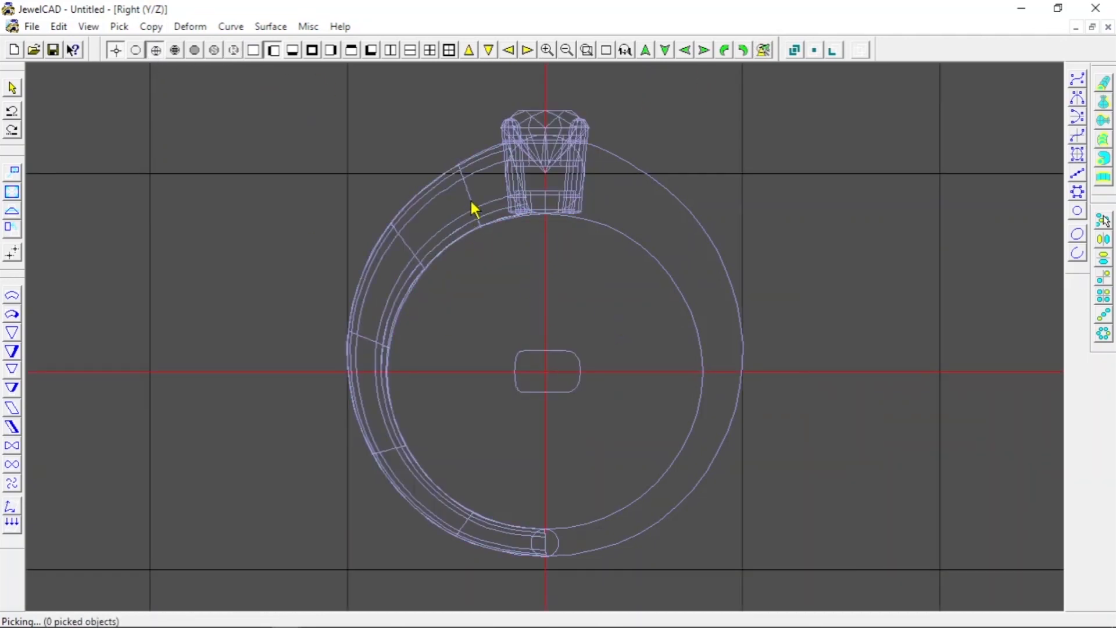
click(1103, 239)
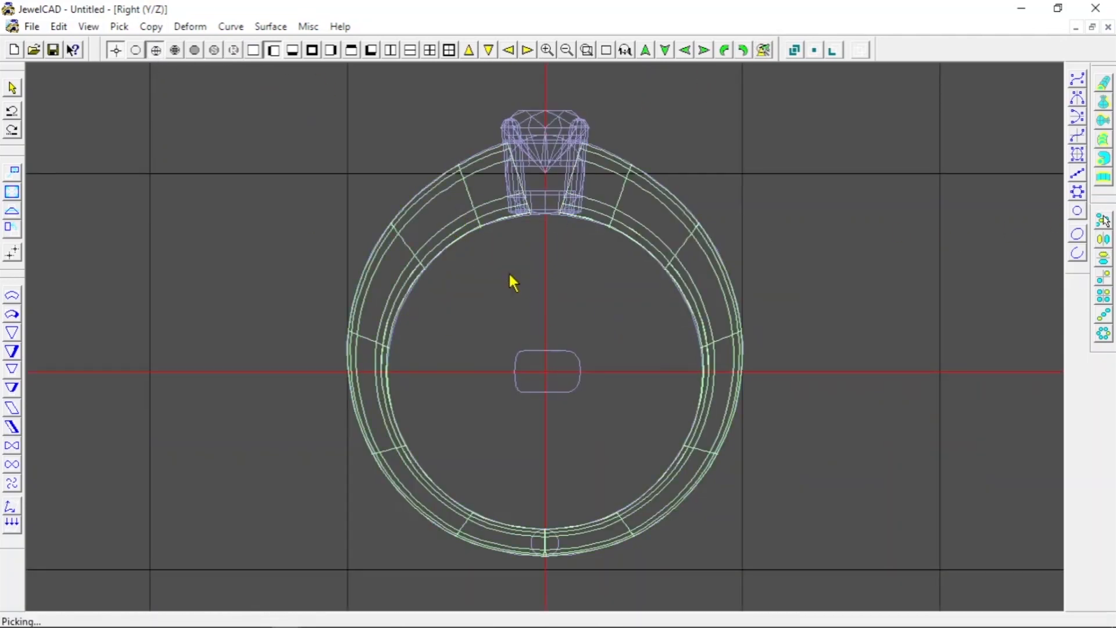
key(ctrl+z)
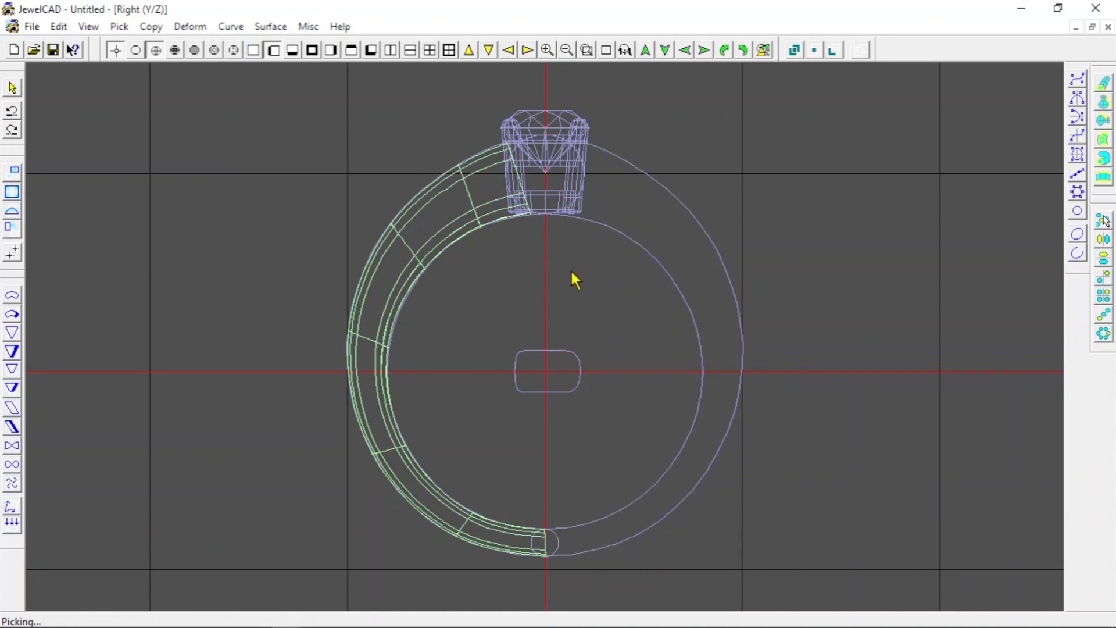
Step: Reposition the inner control points at the half-shank's head end so they sit just below the finger circle
key(w)
drag(430, 158, 578, 237)
scroll(645, 375, up, 1)
click(754, 546)
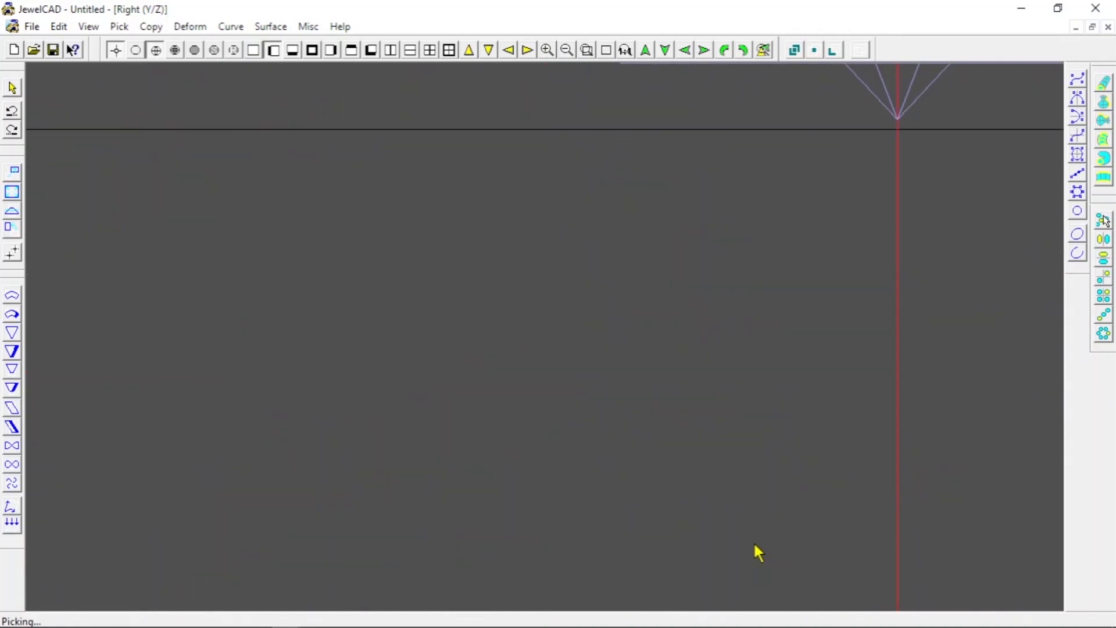
click(14, 172)
drag(396, 348, 349, 348)
drag(730, 510, 731, 530)
scroll(730, 527, down, 1)
key(space)
Step: Move the half-shank's next inner control points beside the head by -0.045 in Z towards the finger circle, and check the result shaded
click(521, 565)
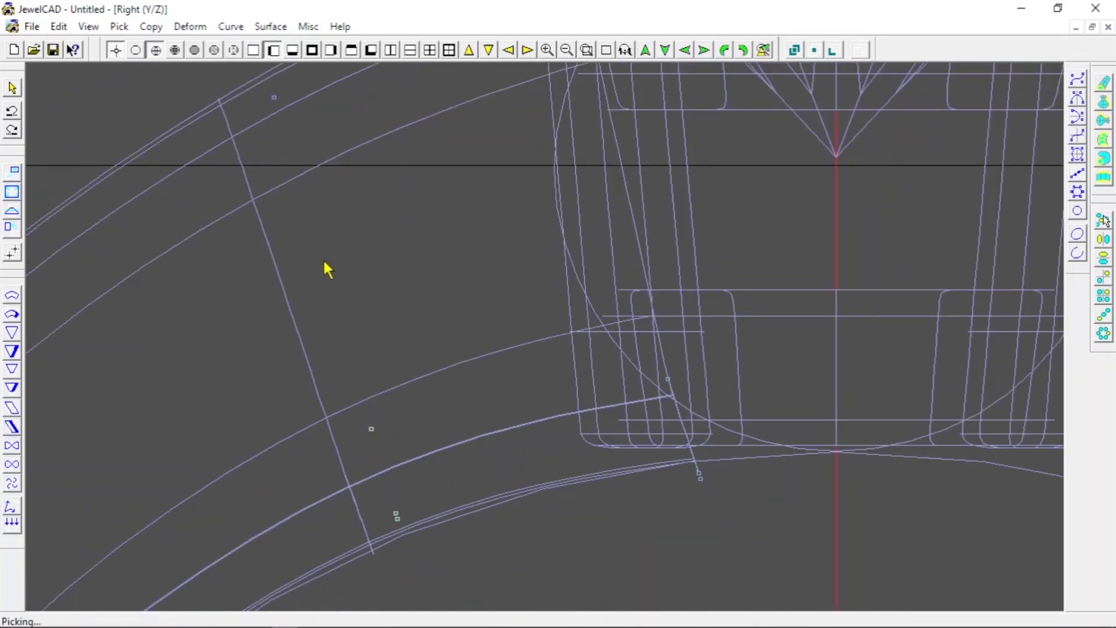
click(13, 173)
drag(160, 199, 166, 207)
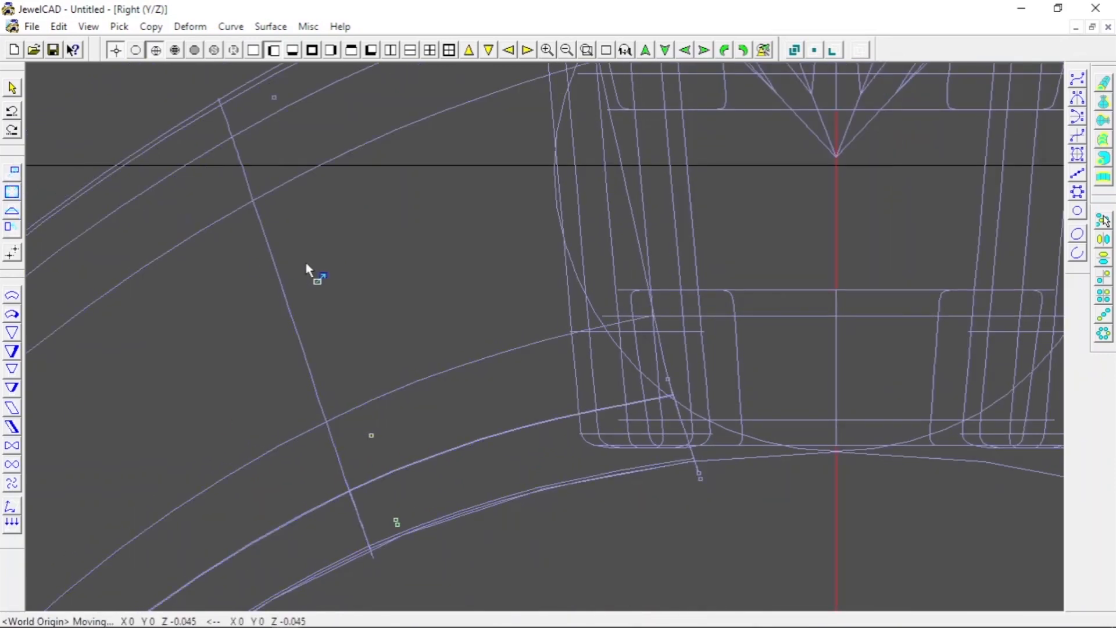
scroll(398, 342, down, 3)
click(234, 50)
scroll(575, 471, down, 3)
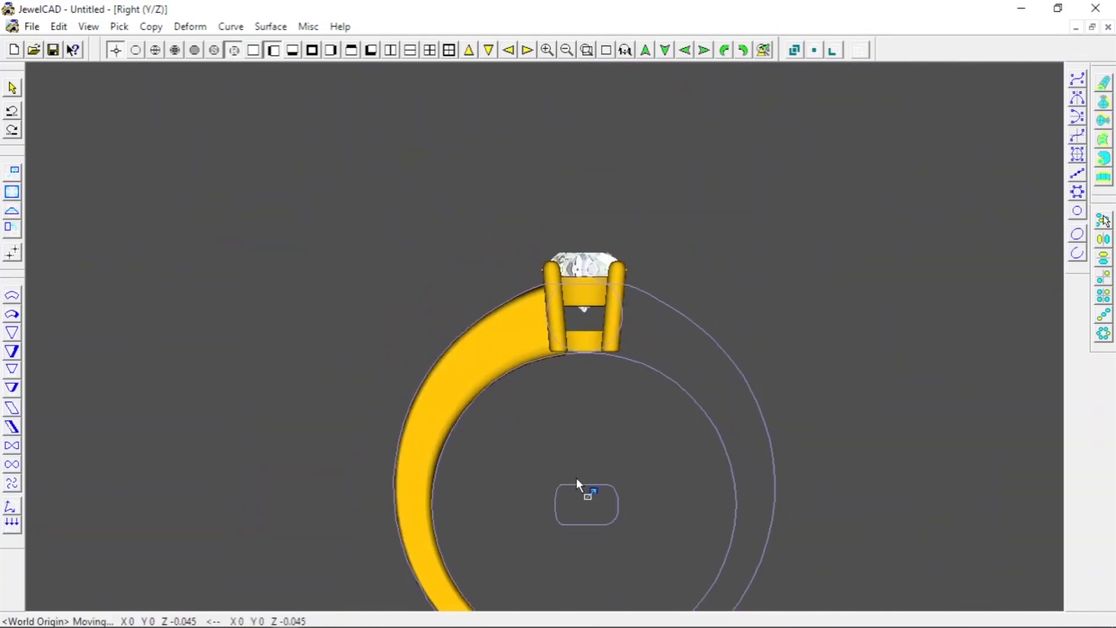
scroll(573, 458, up, 4)
Step: Mirror the adjusted half-shank across the vertical axis to complete the shank, and check the ring shaded
click(155, 50)
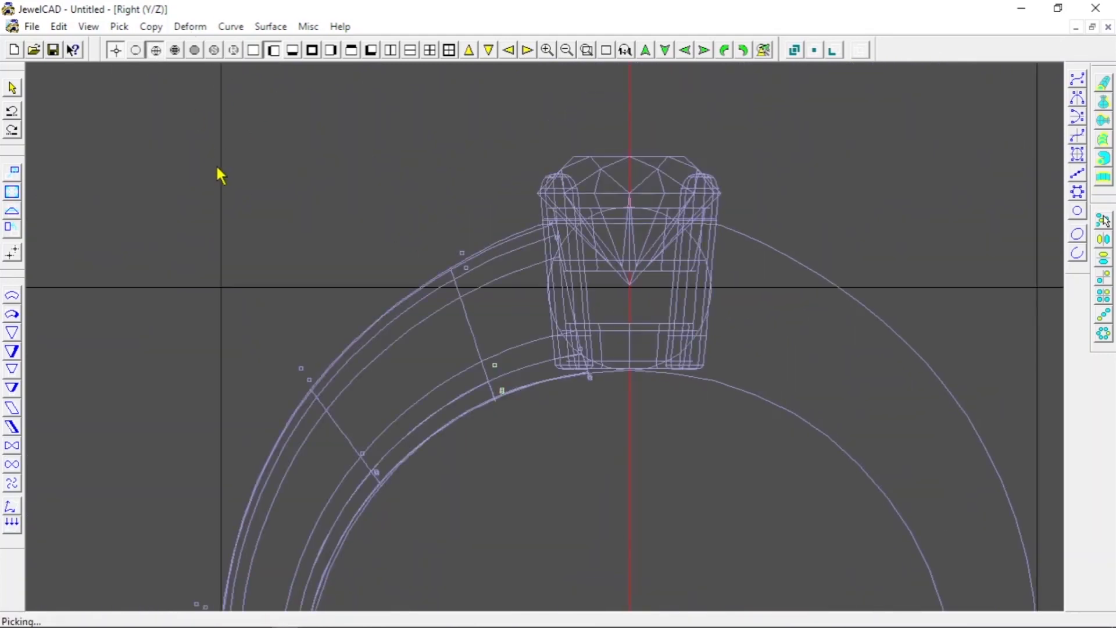
scroll(472, 372, up, 3)
scroll(471, 368, down, 3)
click(1103, 239)
scroll(549, 335, down, 2)
click(583, 217)
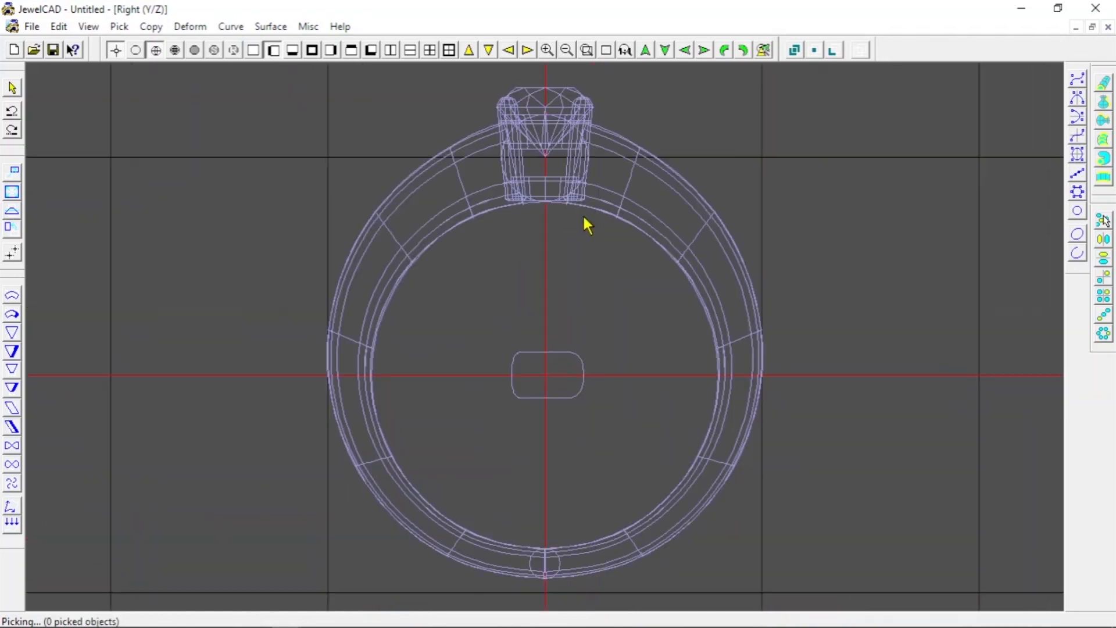
click(233, 50)
scroll(482, 295, up, 3)
scroll(482, 295, down, 3)
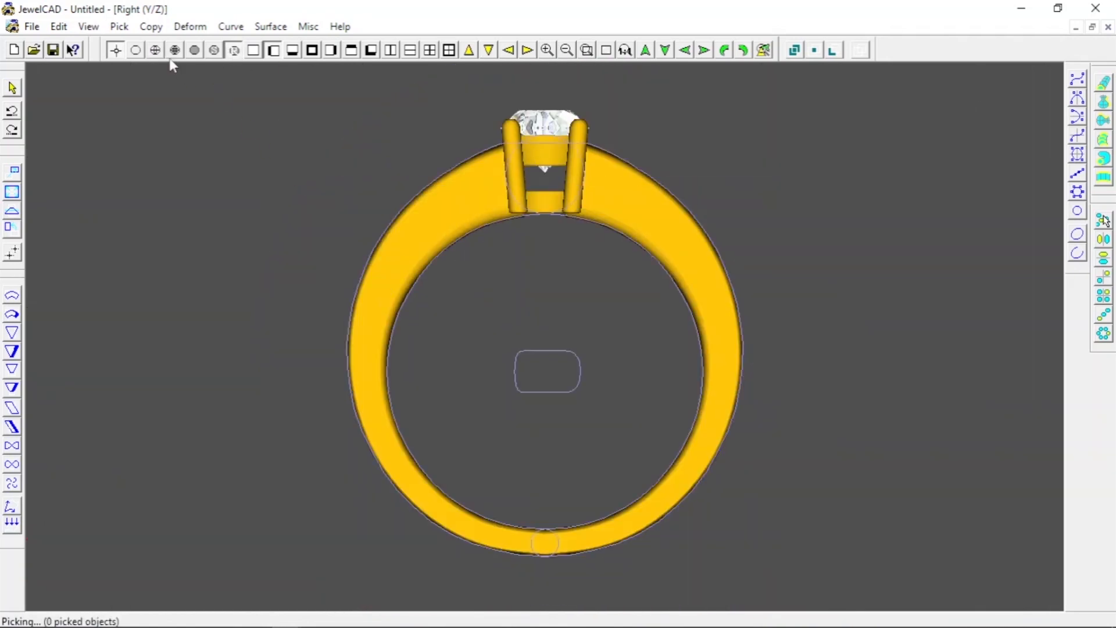
Step: Pick all curves, exclude the finger circle, and delete the remaining construction curves
click(155, 50)
click(119, 26)
click(157, 141)
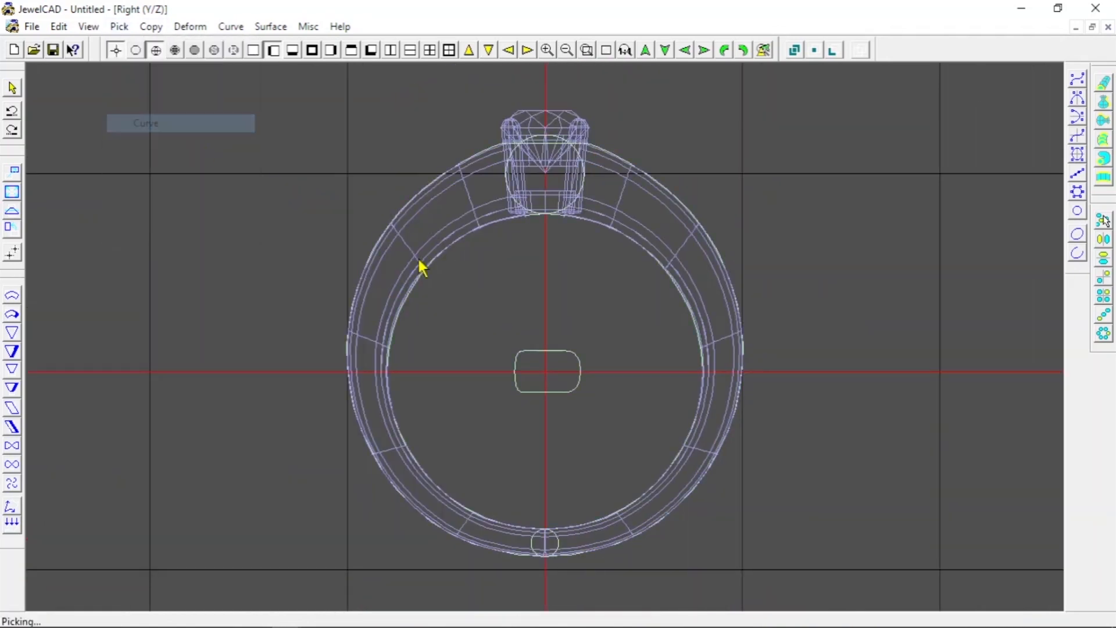
scroll(355, 238, up, 2)
click(354, 236)
click(347, 252)
key(Delete)
scroll(463, 291, down, 2)
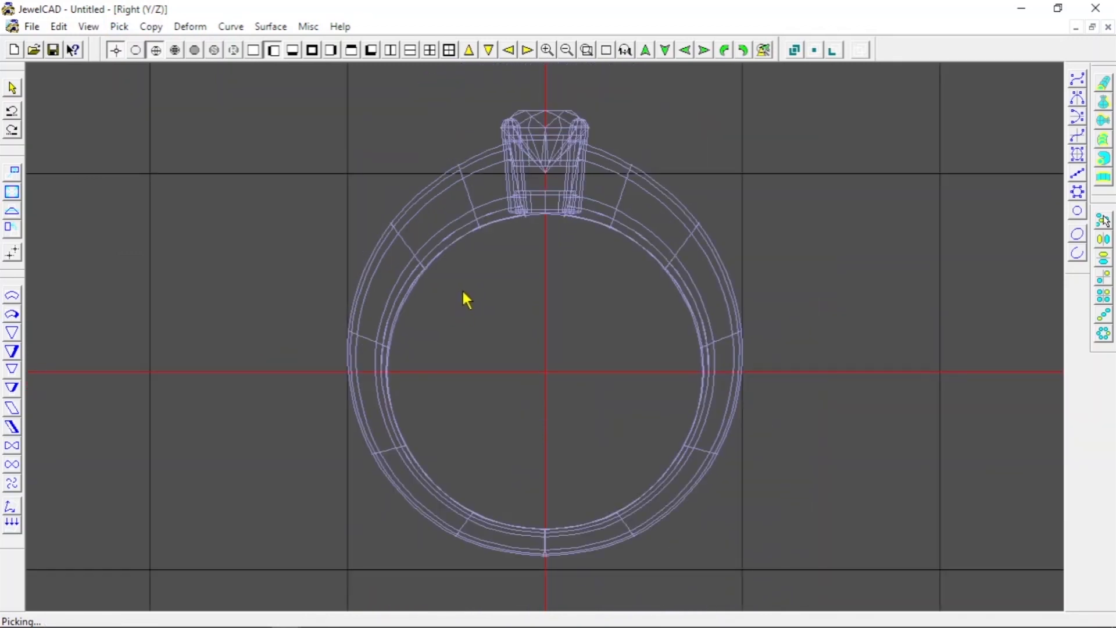
Step: Project the bottom control points of the head's lower ring onto the finger circle, using direction Top and offset base Just touch
click(586, 50)
drag(501, 122, 603, 250)
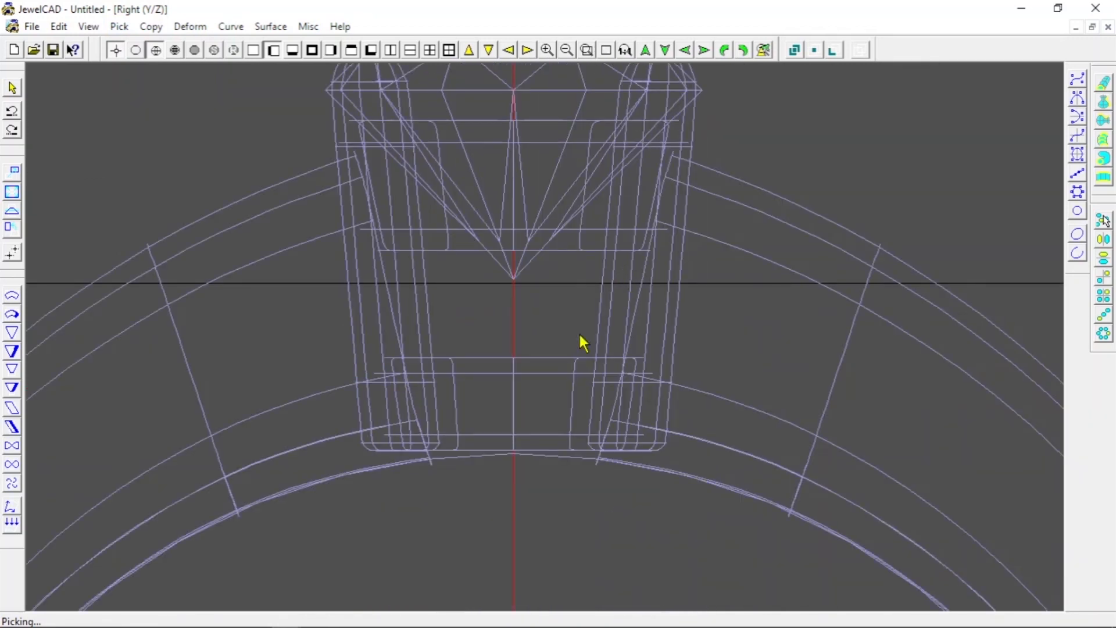
click(508, 379)
key(F11)
click(486, 473)
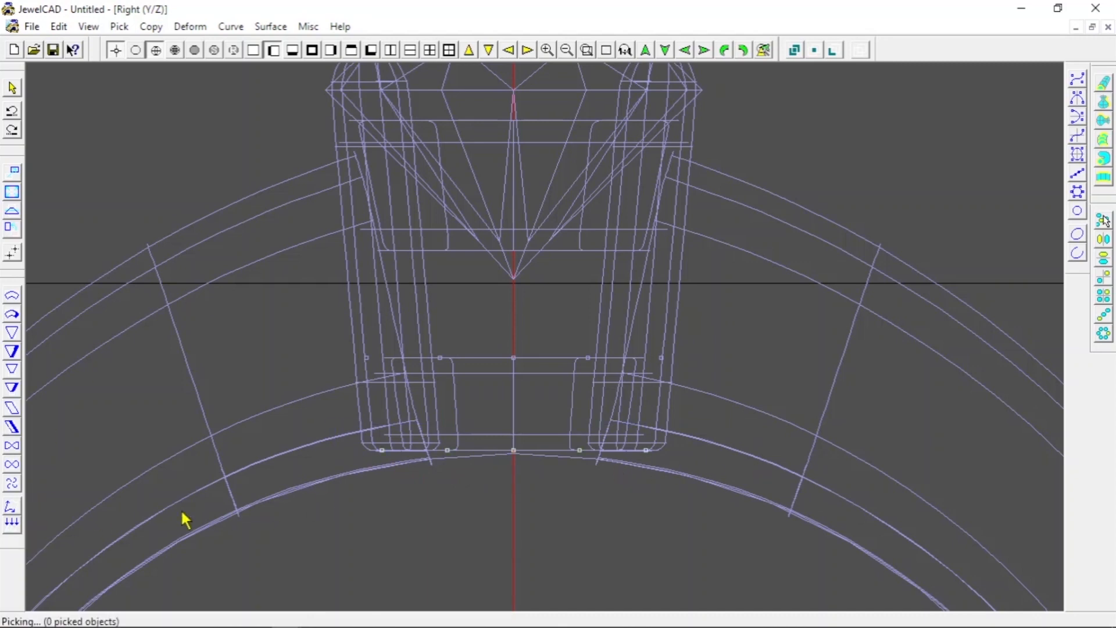
scroll(308, 146, down, 4)
click(235, 50)
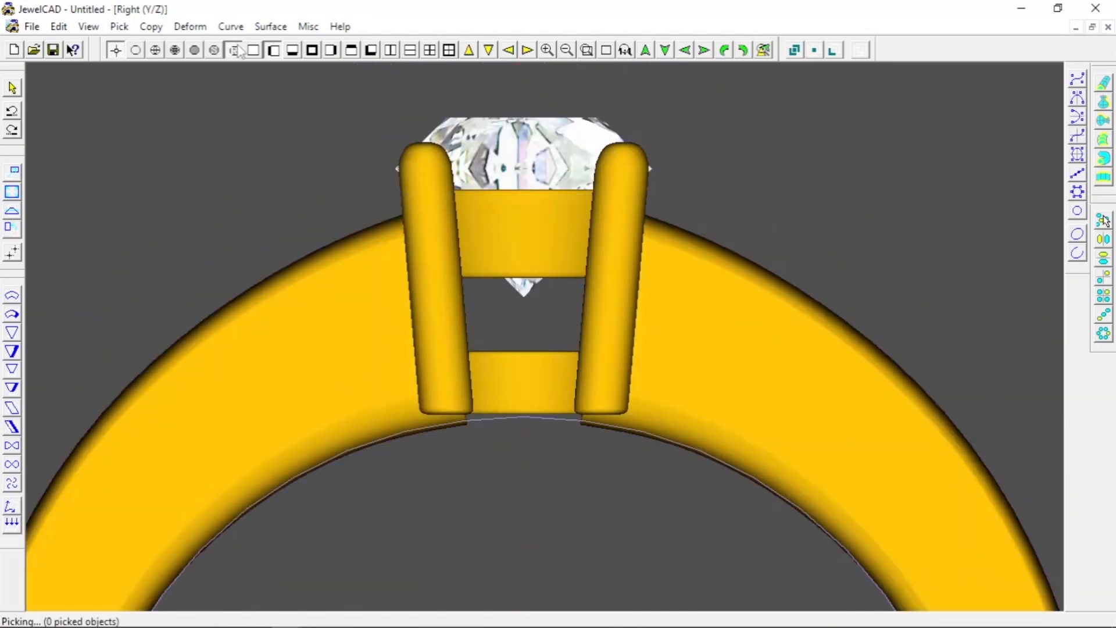
click(155, 50)
click(11, 522)
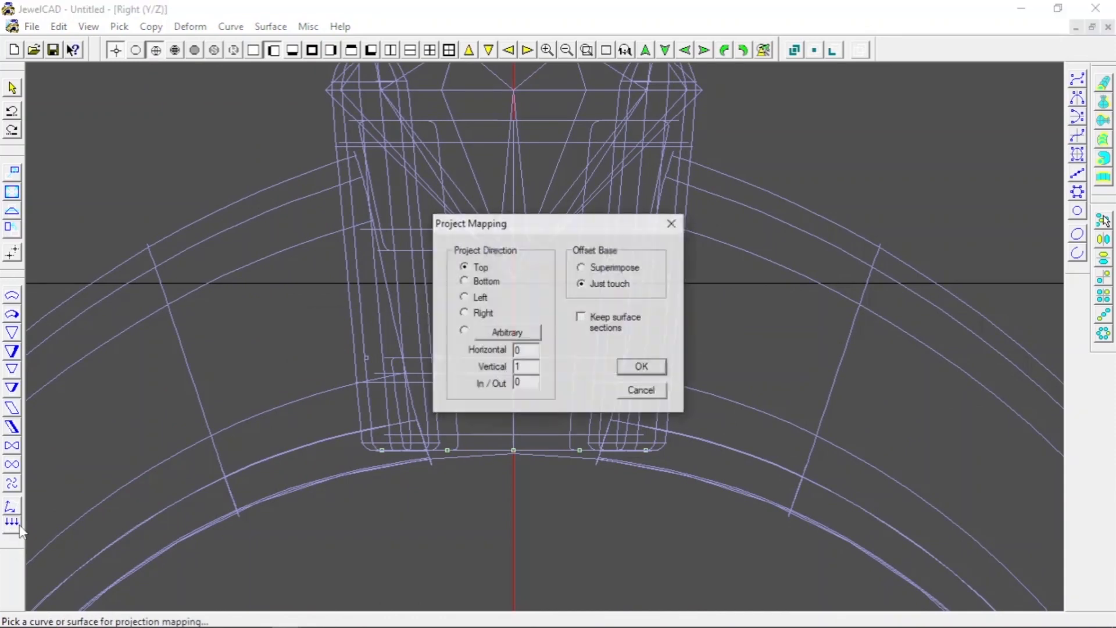
click(662, 370)
click(462, 459)
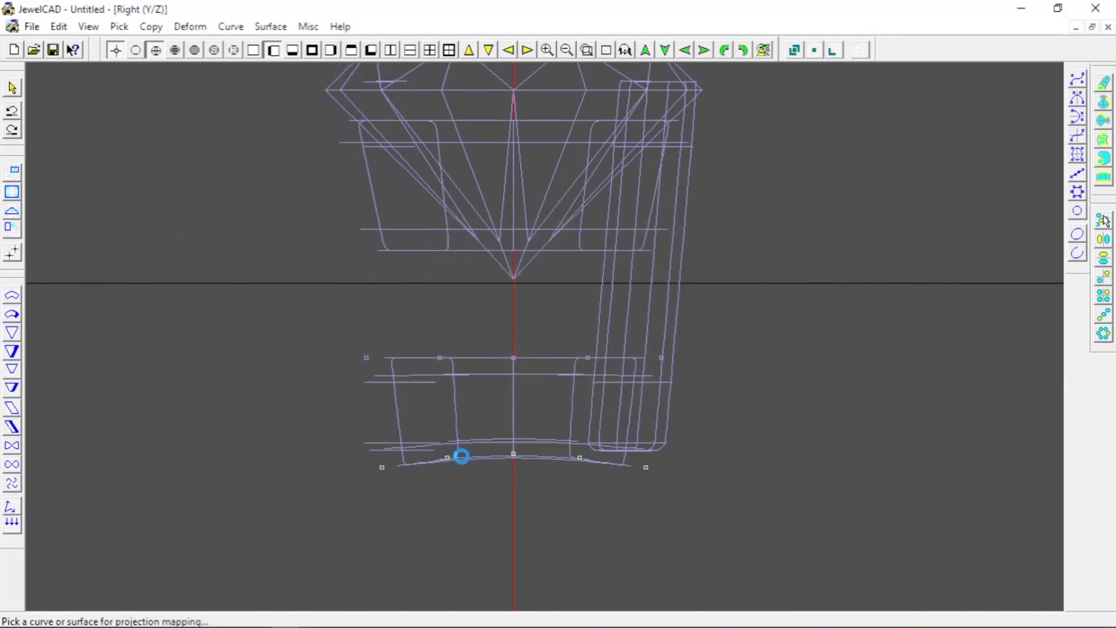
click(235, 50)
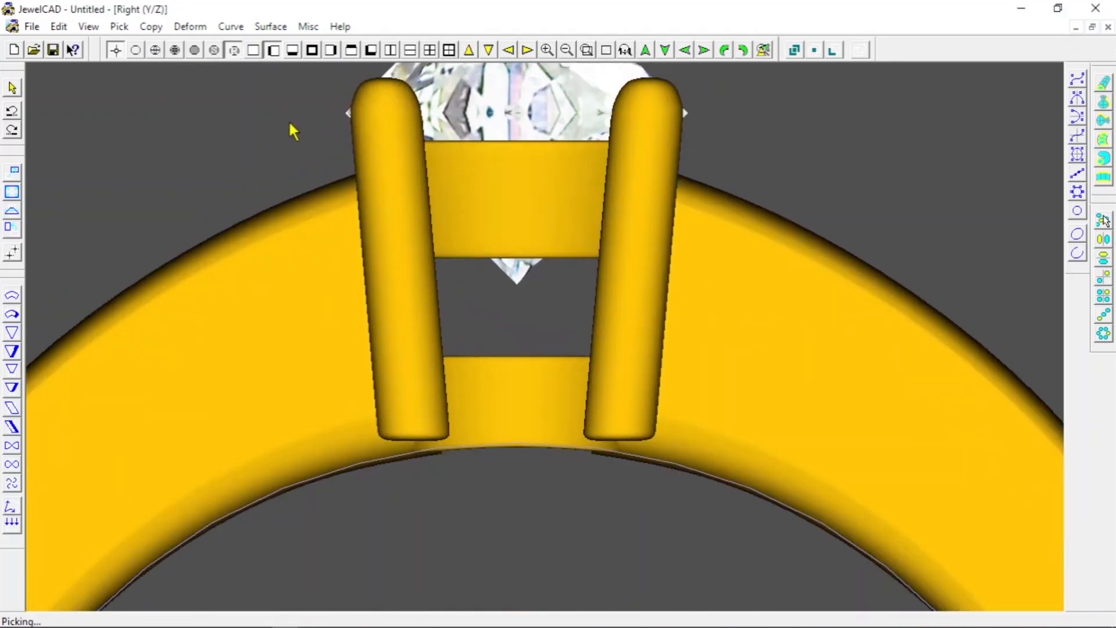
Step: Select only the left half-shank and display its control points after checking the underside of the head
click(155, 50)
click(236, 51)
click(155, 50)
click(366, 462)
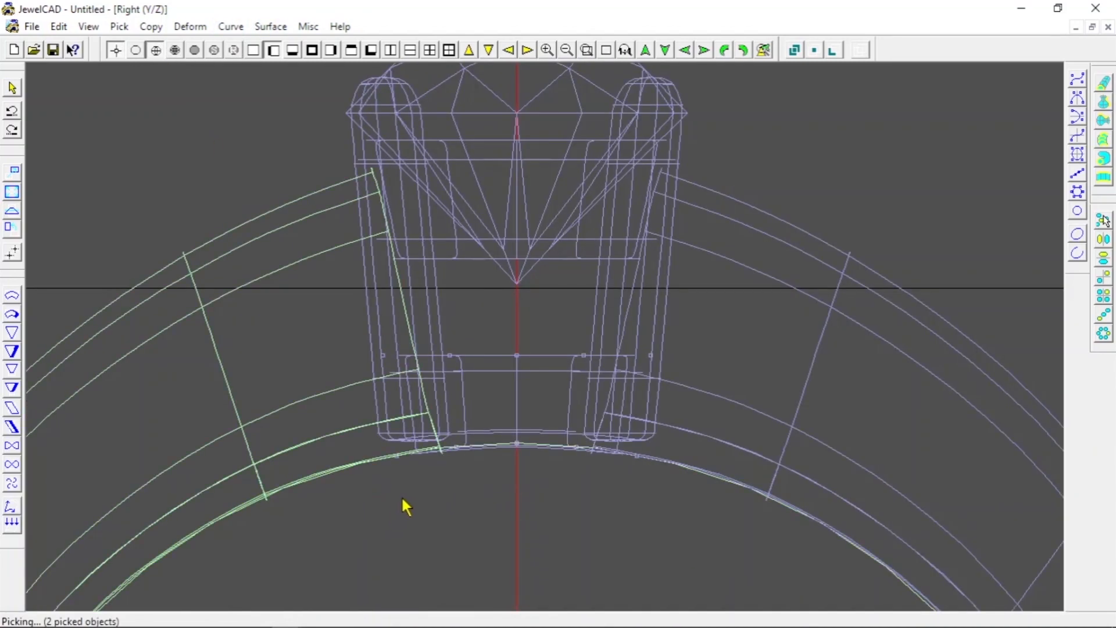
click(498, 442)
click(352, 515)
click(304, 387)
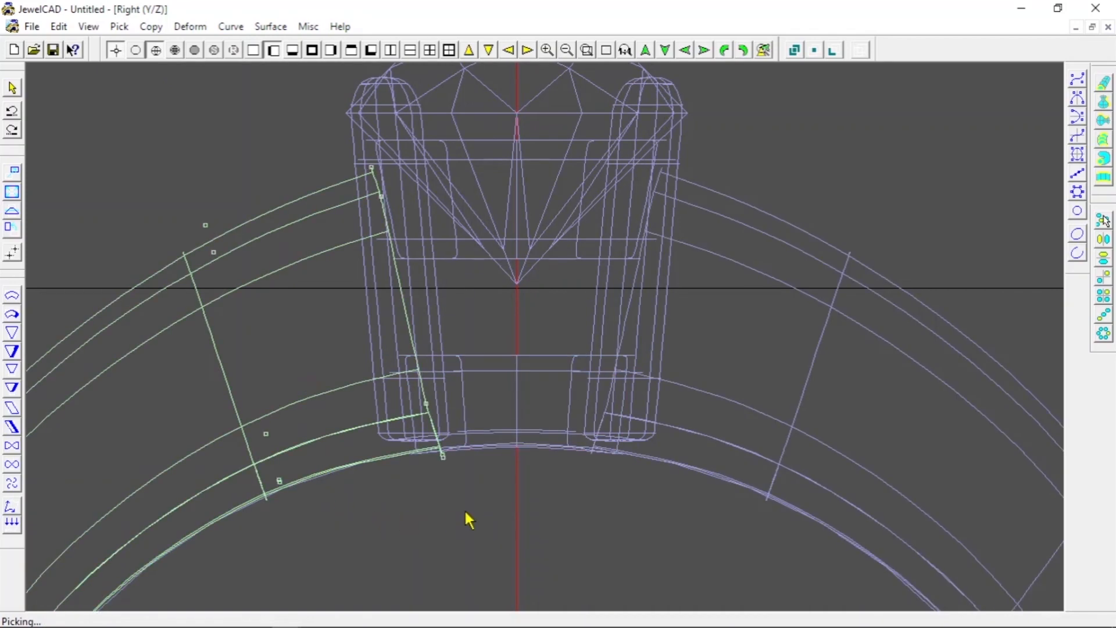
Step: Move the lowest control points at the left half-shank's head end by 0.093 in Z and -0.093 in Y
click(586, 50)
drag(377, 401, 519, 475)
click(515, 519)
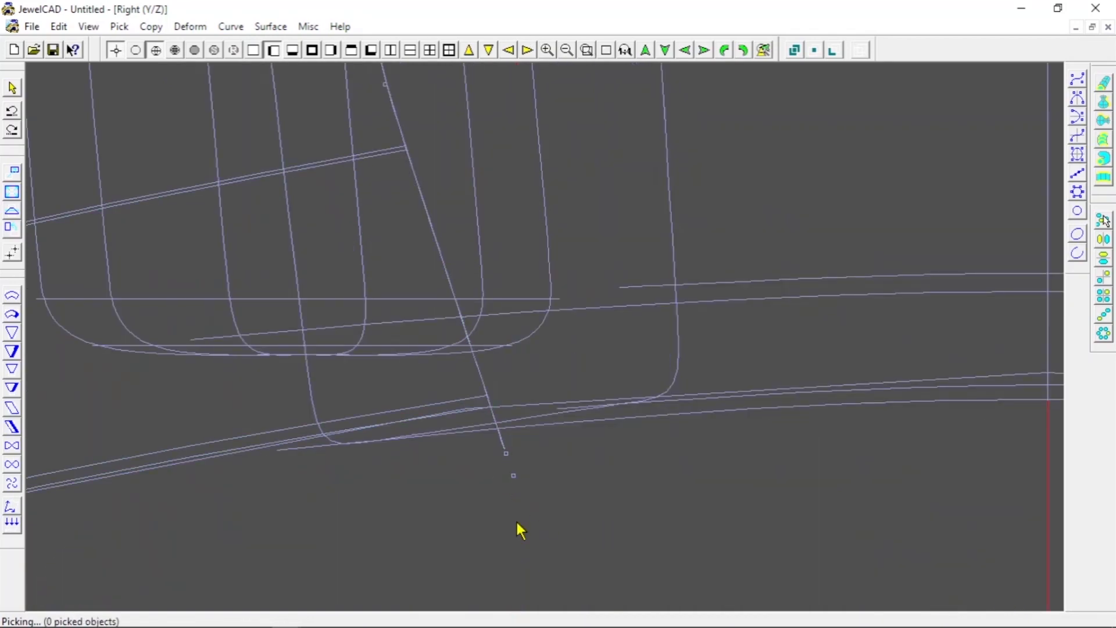
click(234, 50)
click(12, 171)
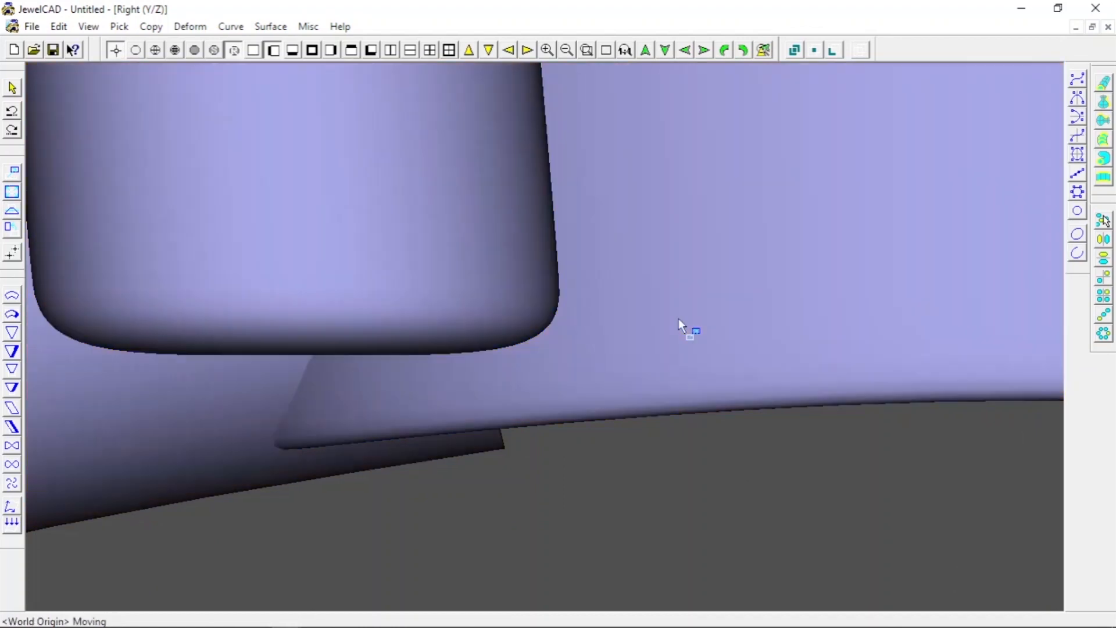
drag(678, 321, 657, 270)
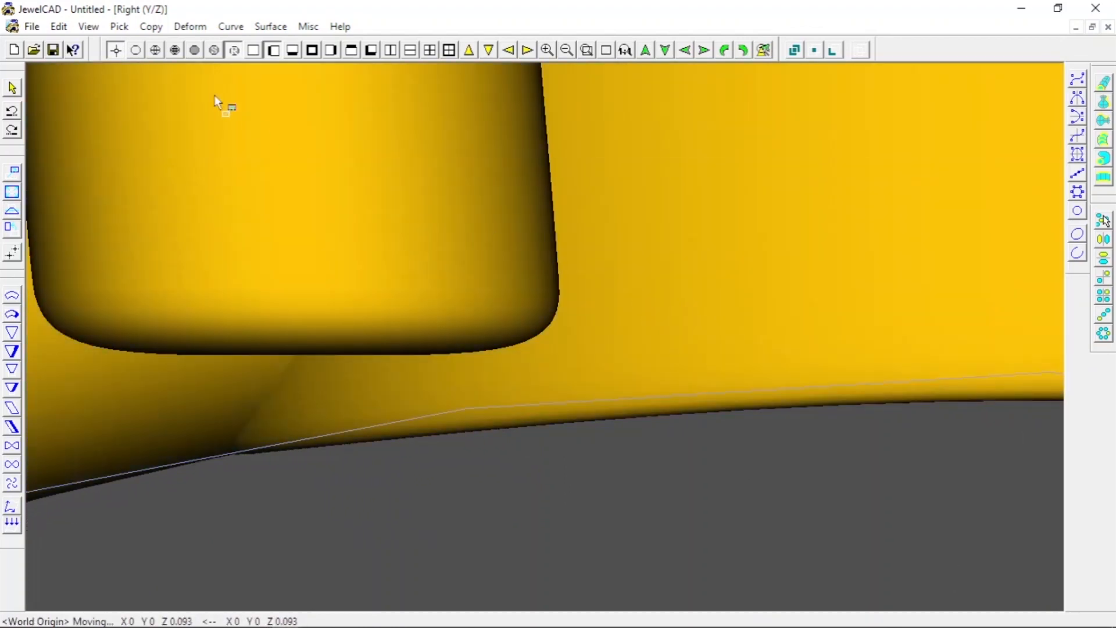
click(155, 50)
drag(662, 324, 613, 326)
click(233, 50)
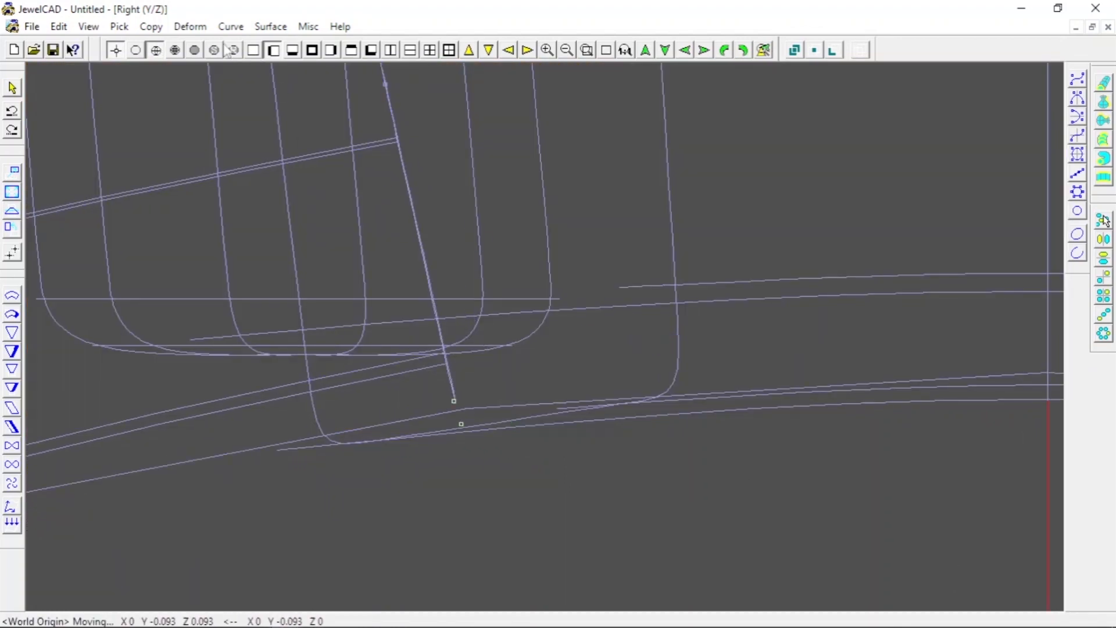
Step: Lower the left half-shank's bottom control points at the head end by 0.019 and a further 0.02 in Z to meet the finger circle
drag(523, 253, 524, 264)
scroll(553, 291, down, 3)
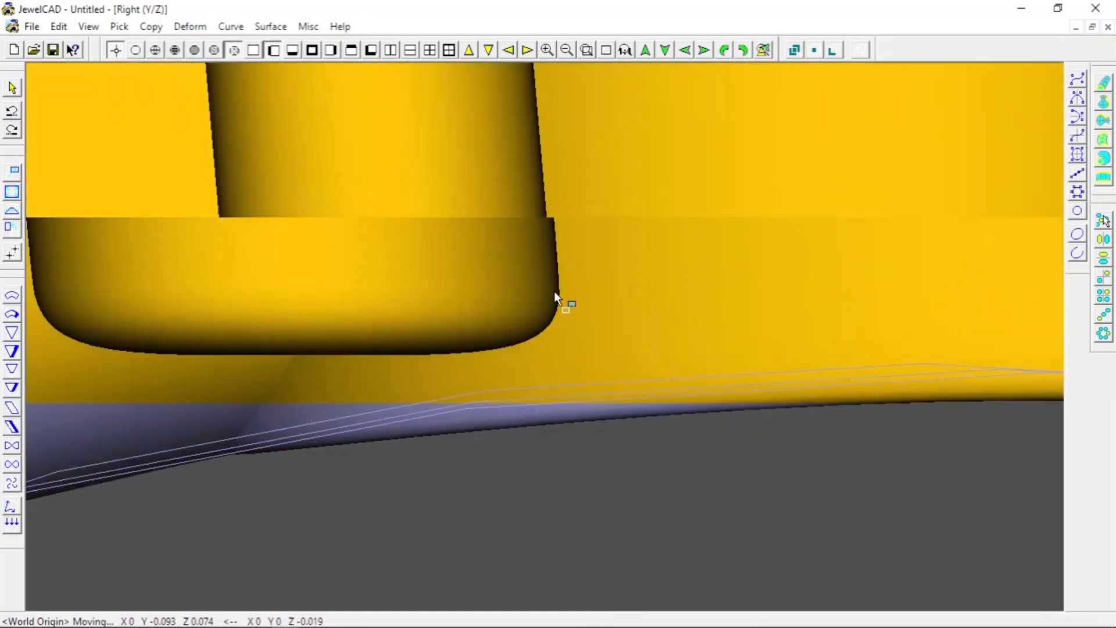
click(154, 50)
scroll(274, 462, down, 2)
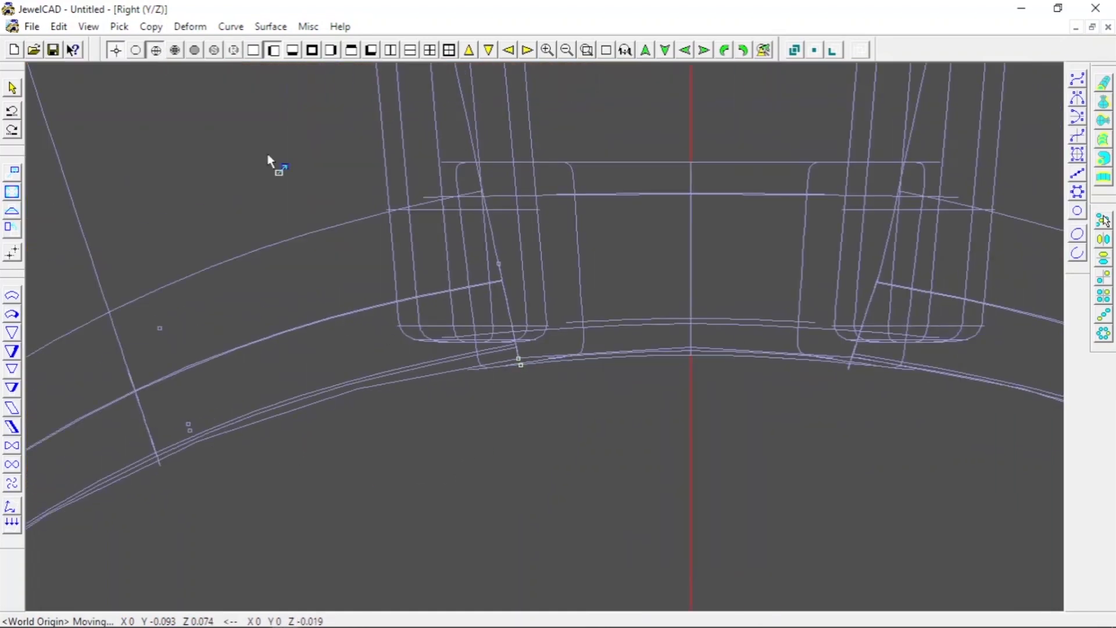
click(234, 50)
scroll(365, 284, up, 1)
scroll(427, 340, down, 2)
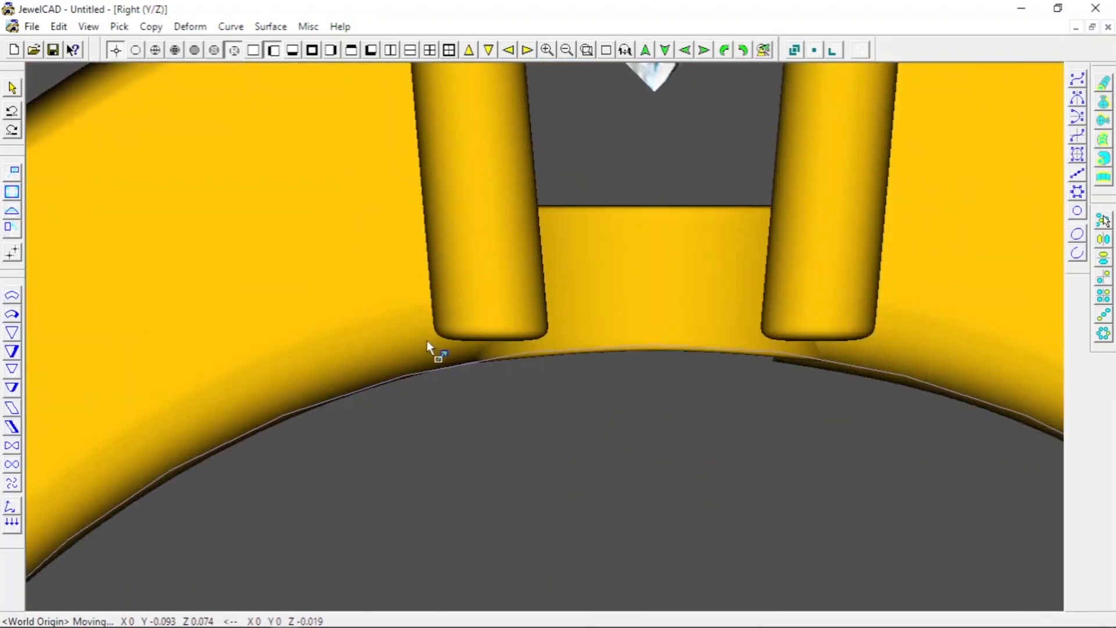
drag(423, 411, 424, 423)
Step: Lower the inner-edge control points of the left half-shank's next section slightly in Z toward the finger circle
click(155, 50)
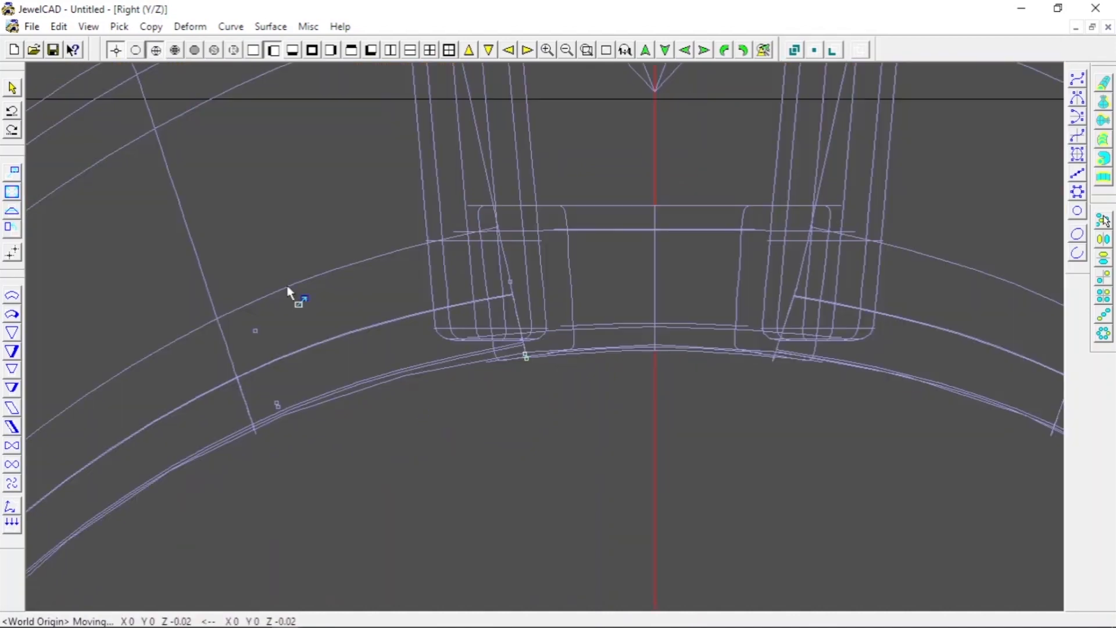
scroll(403, 441, down, 1)
click(234, 50)
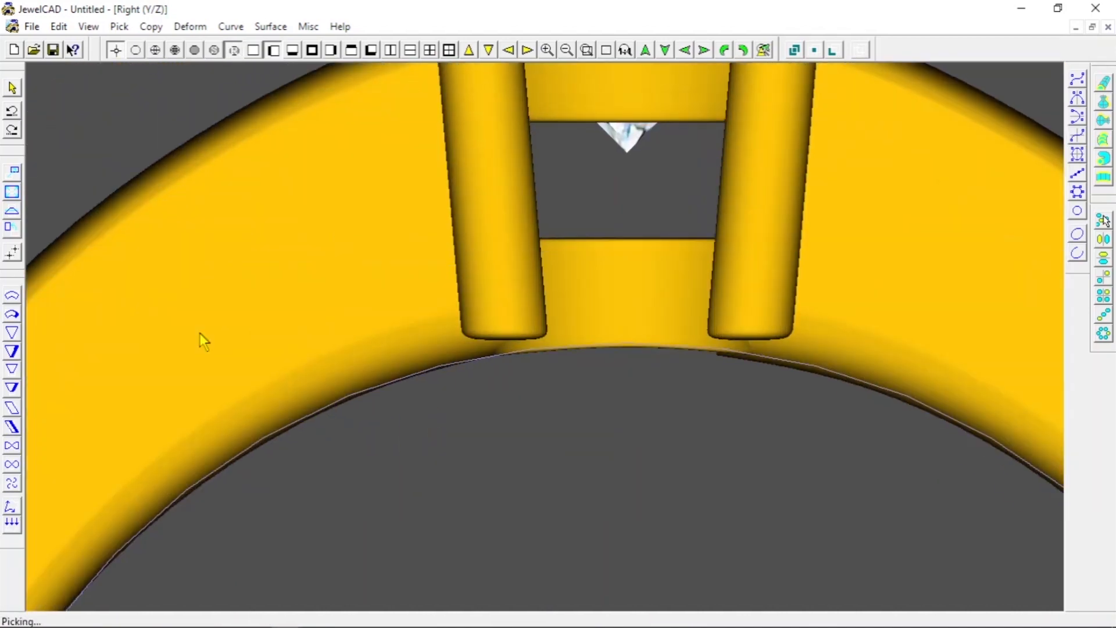
click(11, 171)
drag(141, 201, 141, 205)
Step: Delete the right half-shank, keeping the adjusted left half-shank
click(155, 50)
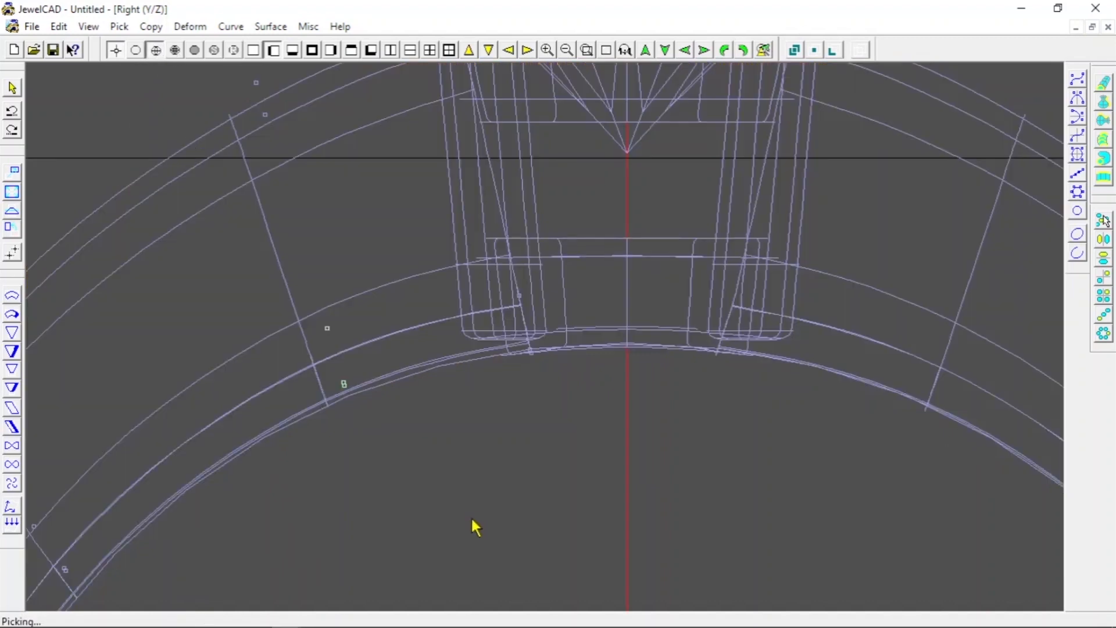
scroll(472, 520, down, 2)
click(865, 404)
key(Delete)
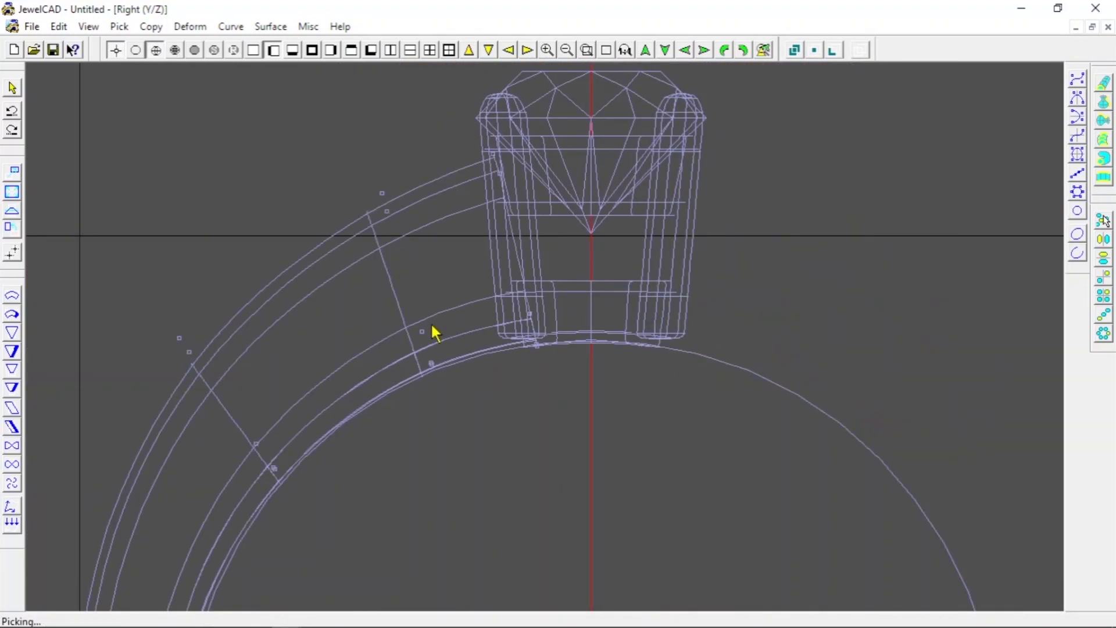
Step: Pick the adjusted left half-shank, check its fit against the finger circle, and mirror-copy it to the right side
click(431, 331)
click(235, 50)
scroll(570, 391, up, 3)
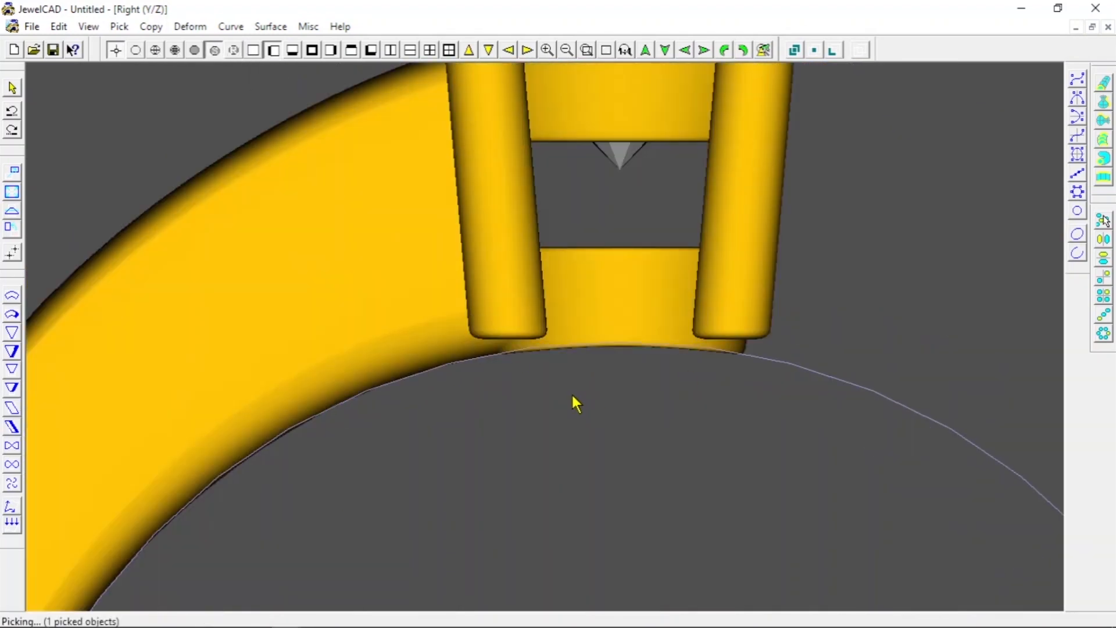
scroll(568, 390, down, 3)
scroll(568, 393, up, 2)
click(156, 51)
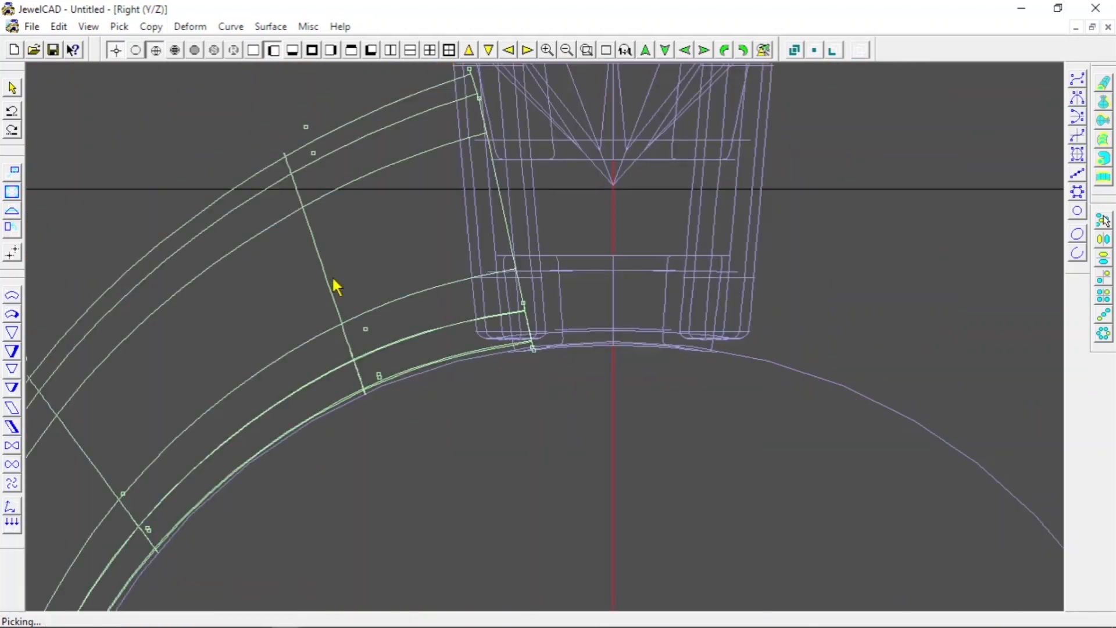
click(1103, 239)
Step: Pick the two left prongs and move their bottom control points by -0.15 in Z toward the finger circle
scroll(473, 343, up, 4)
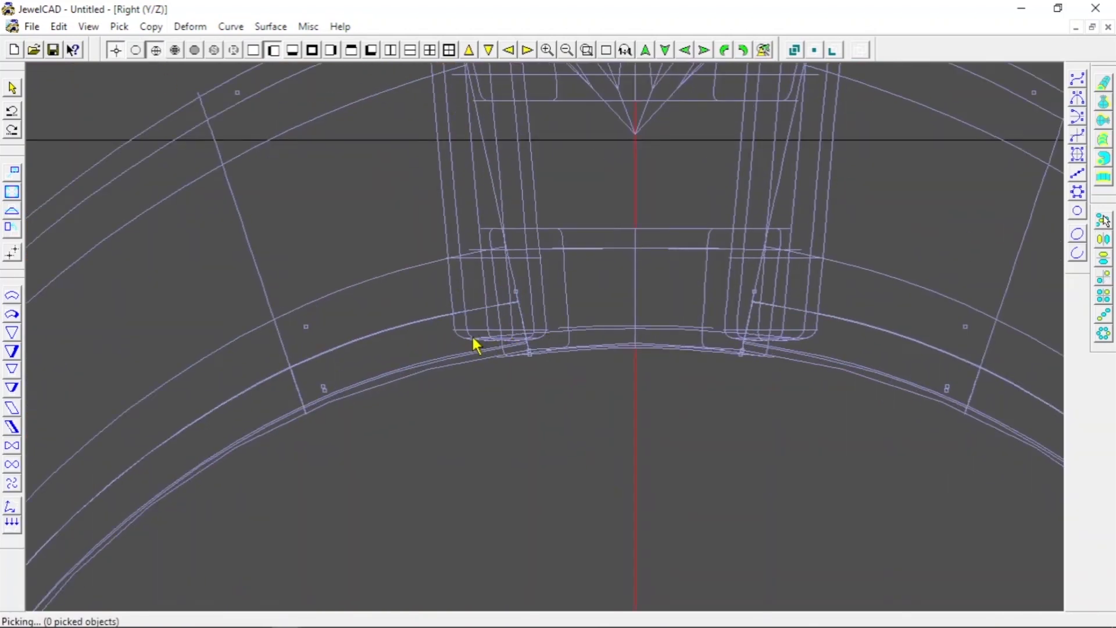
click(457, 336)
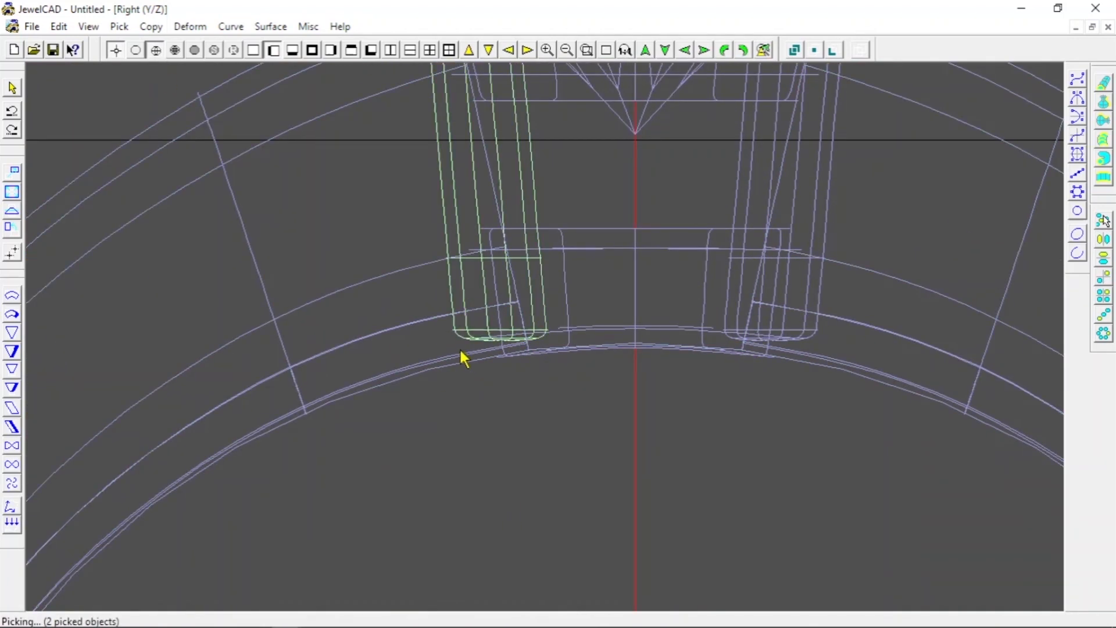
scroll(567, 433, up, 2)
click(235, 50)
click(155, 51)
mouse_move(378, 293)
mouse_down()
mouse_move(396, 316)
mouse_move(540, 366)
mouse_up()
click(233, 50)
click(12, 171)
drag(114, 167, 117, 189)
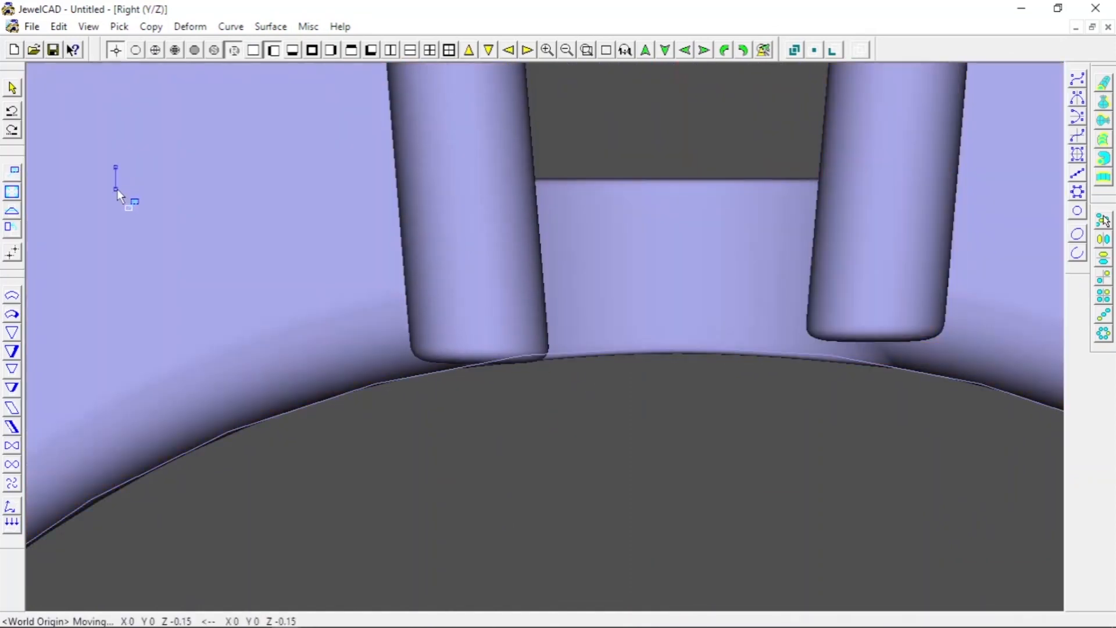
Step: Slant the left prongs' bottom ends along the finger circle by adjusting part of their control points in Z, finishing with a 0.025 move
click(155, 50)
drag(374, 329, 462, 400)
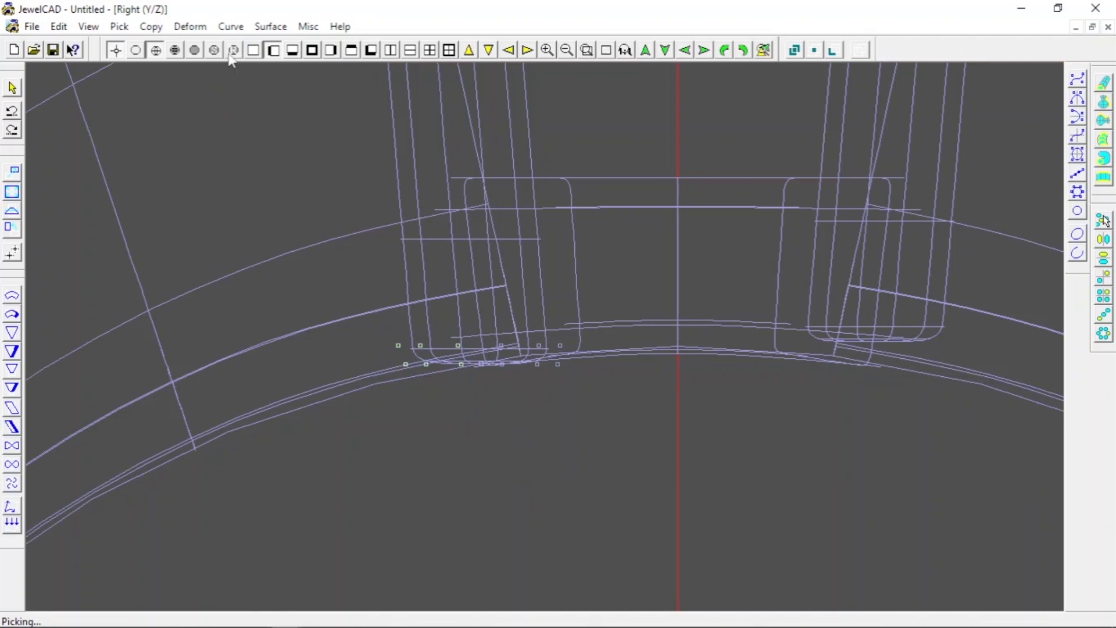
click(234, 50)
click(11, 171)
drag(76, 173, 58, 165)
click(155, 50)
click(233, 50)
click(12, 171)
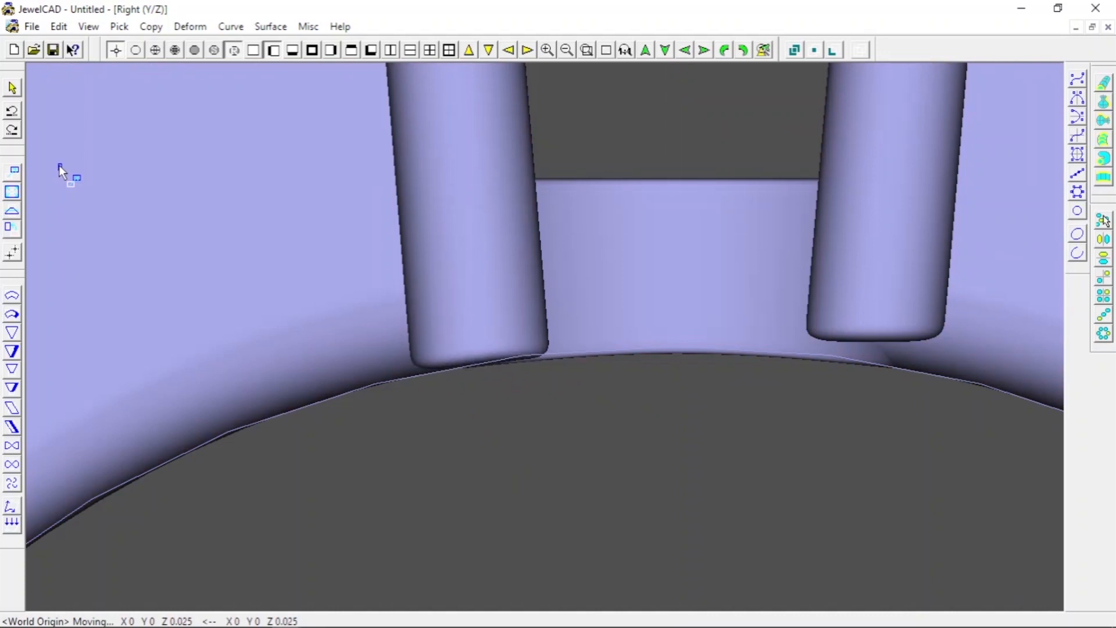
scroll(430, 393, down, 3)
right_click(608, 392)
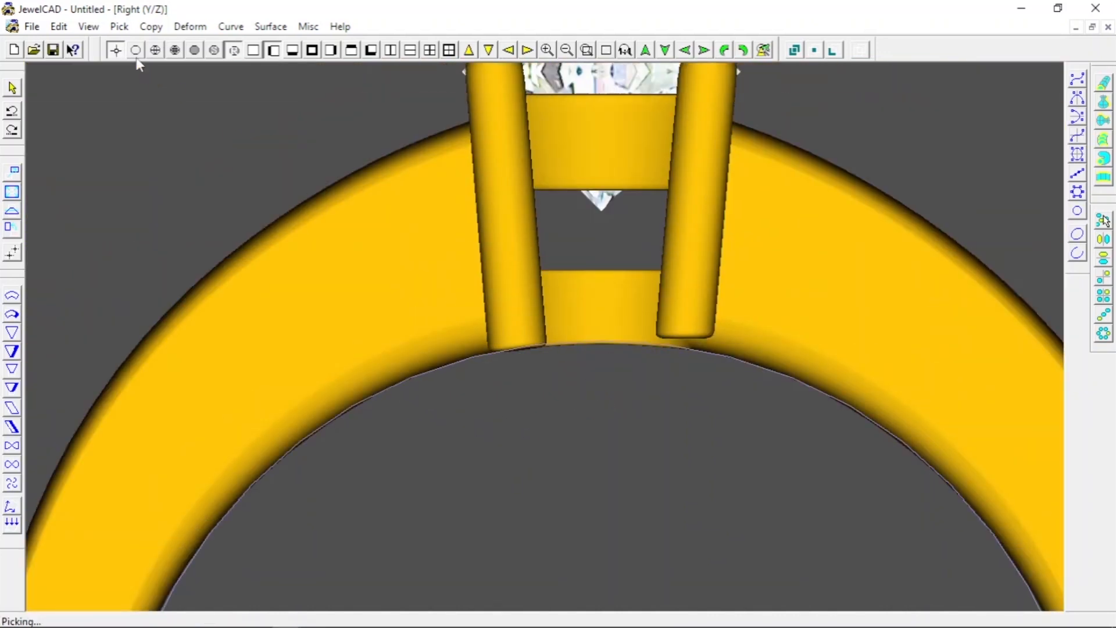
Step: Delete the right prongs and replace them with a left-right mirrored copy of the adjusted left prongs
click(155, 50)
click(479, 295)
click(479, 295)
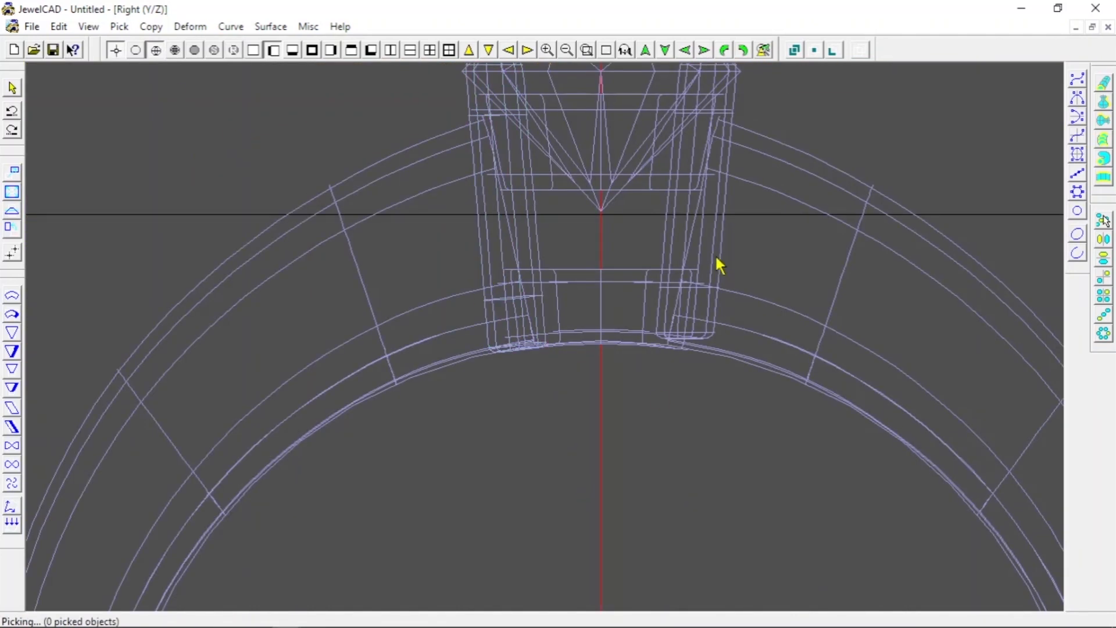
click(718, 259)
key(Delete)
click(538, 256)
click(1102, 238)
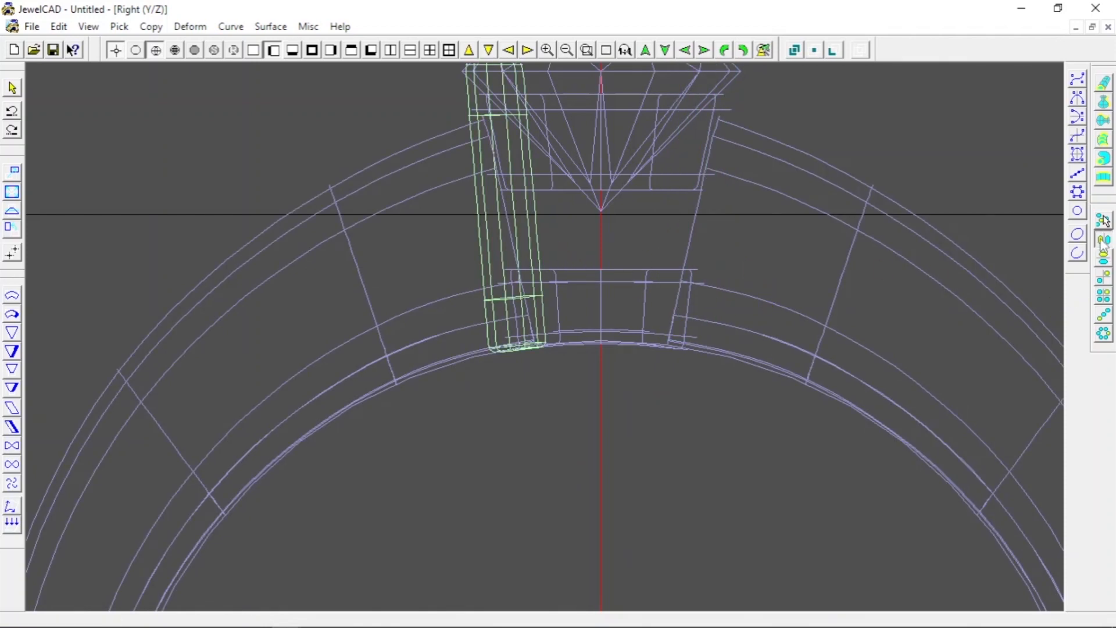
Step: Examine the whole ring in shaded and wireframe display from the Right and Front views
scroll(604, 410, down, 3)
click(223, 82)
click(233, 50)
scroll(622, 279, down, 3)
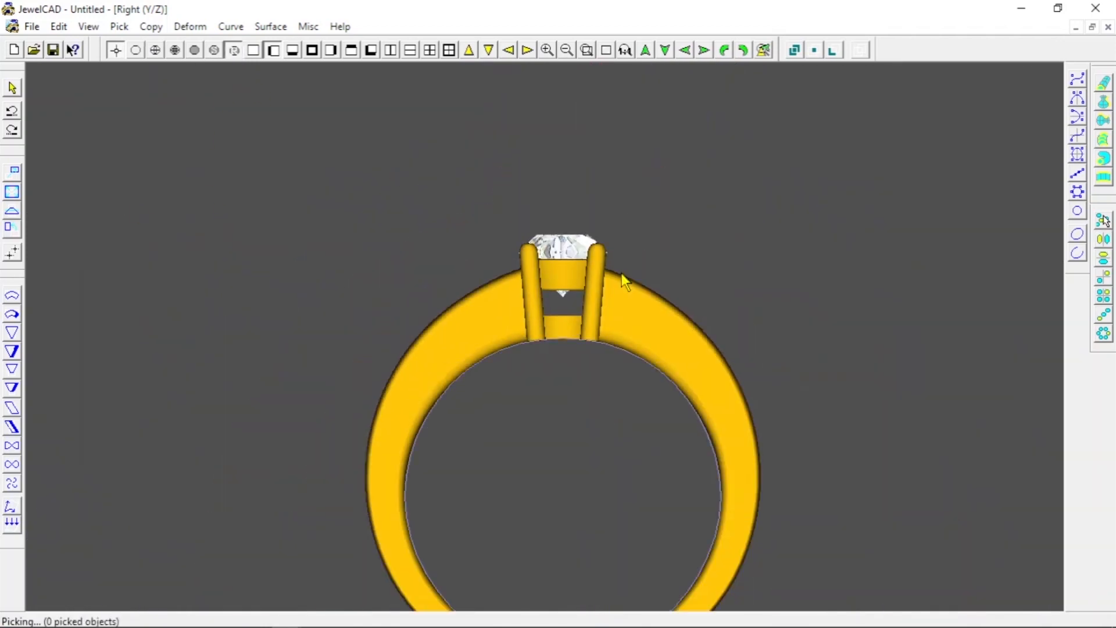
scroll(646, 285, up, 1)
key(space)
key(space)
key(space)
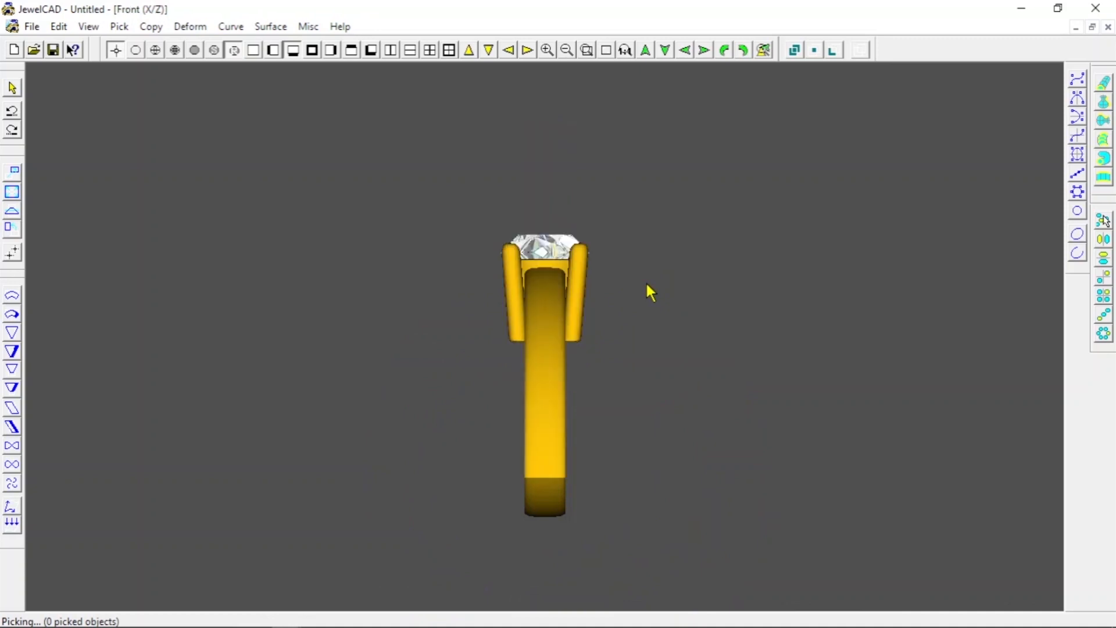
scroll(646, 284, down, 2)
click(155, 50)
scroll(605, 349, up, 4)
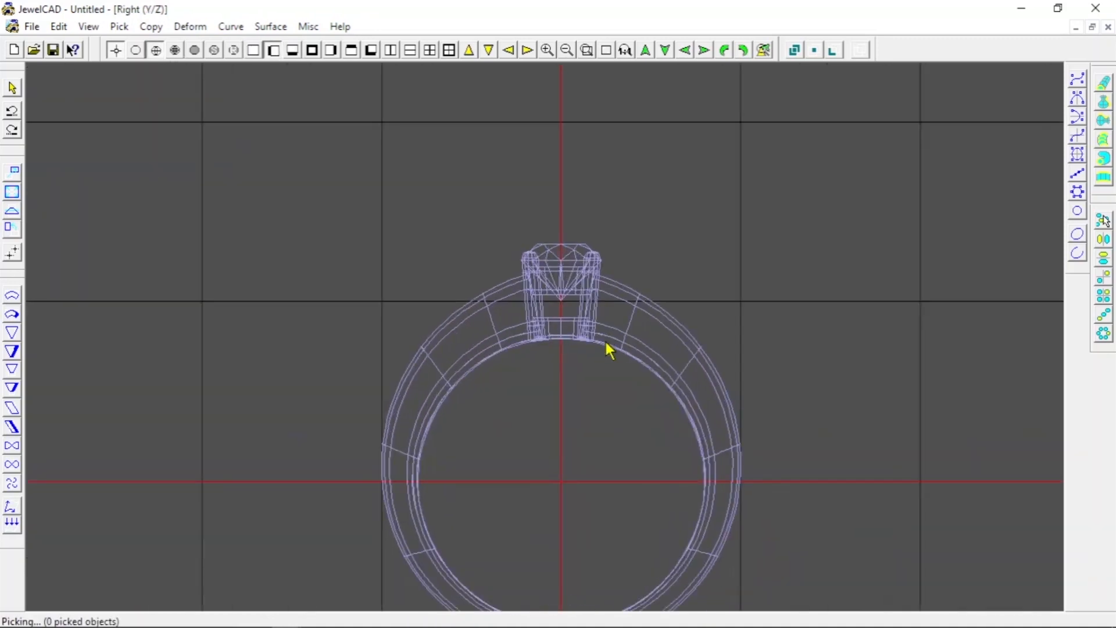
scroll(605, 349, down, 3)
Step: Pick the entire ring and rotate it 90° about the Z axis so the finger circle faces the Front view
drag(430, 222, 745, 406)
key(space)
key(space)
click(292, 50)
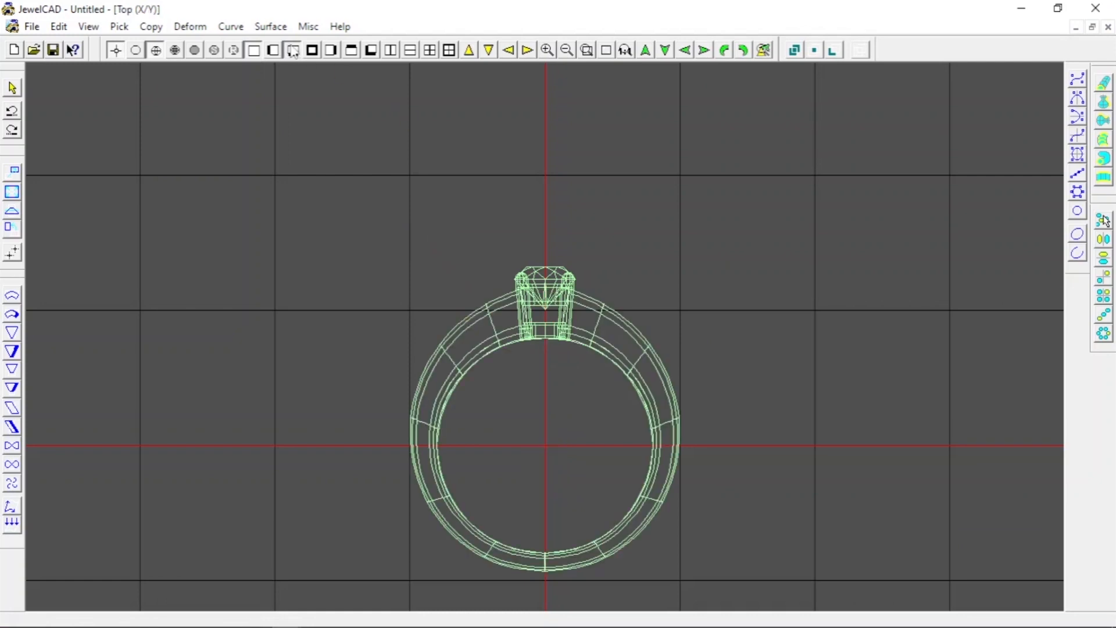
click(273, 50)
click(292, 50)
scroll(342, 135, up, 2)
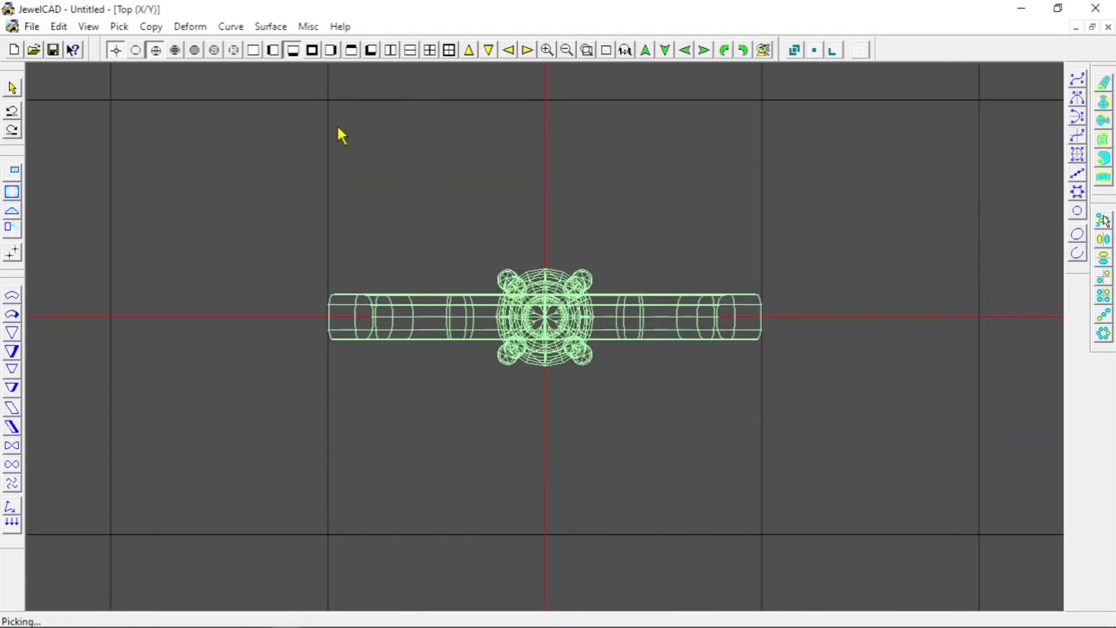
Step: Pick only the two half-shanks and widen them with a scale of 1.099 in Y
click(252, 51)
scroll(392, 222, up, 1)
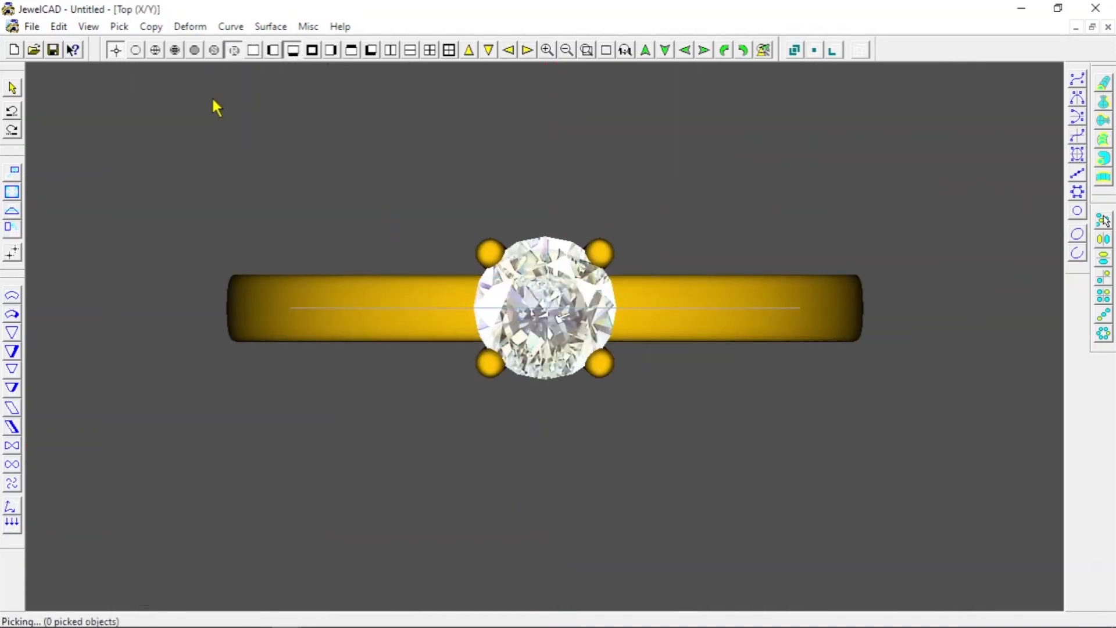
click(153, 52)
click(378, 291)
click(698, 291)
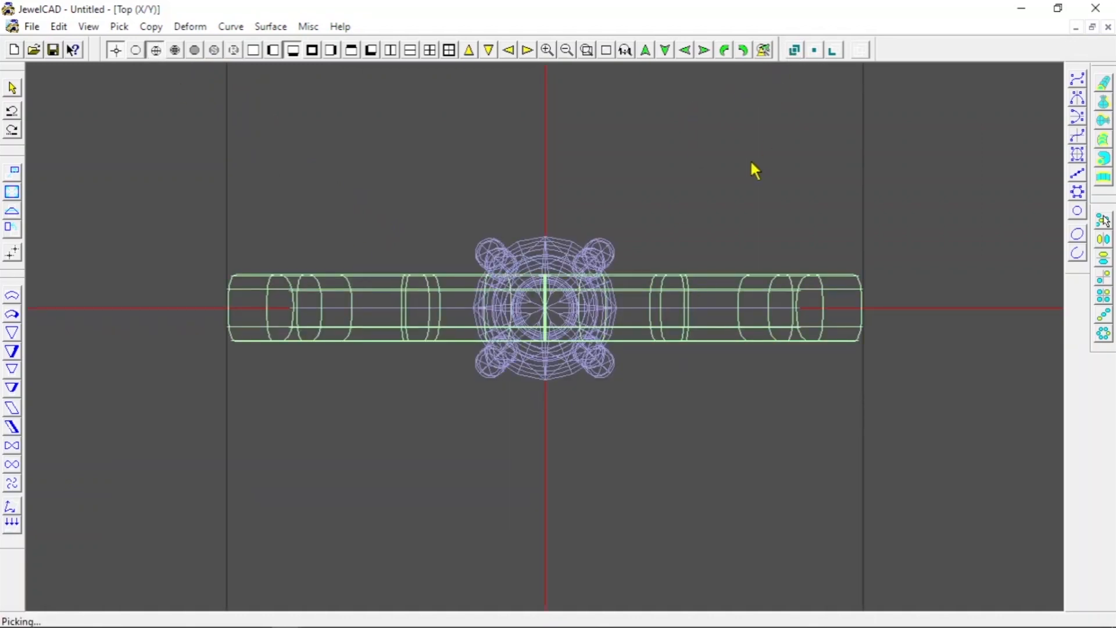
click(273, 50)
scroll(466, 194, down, 2)
click(233, 50)
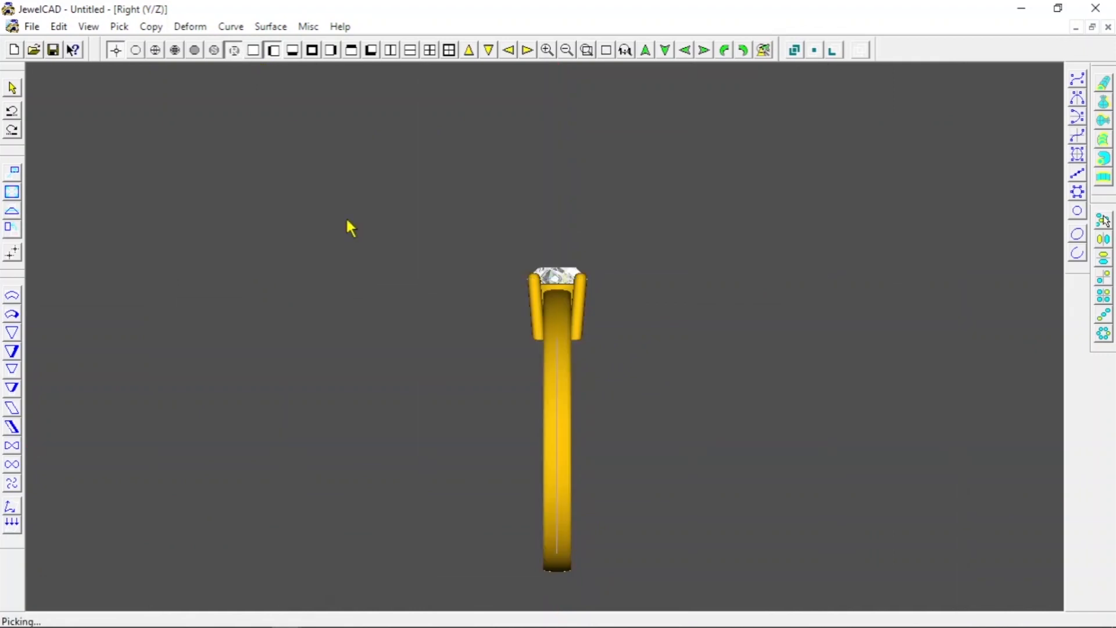
click(15, 192)
drag(396, 356, 378, 343)
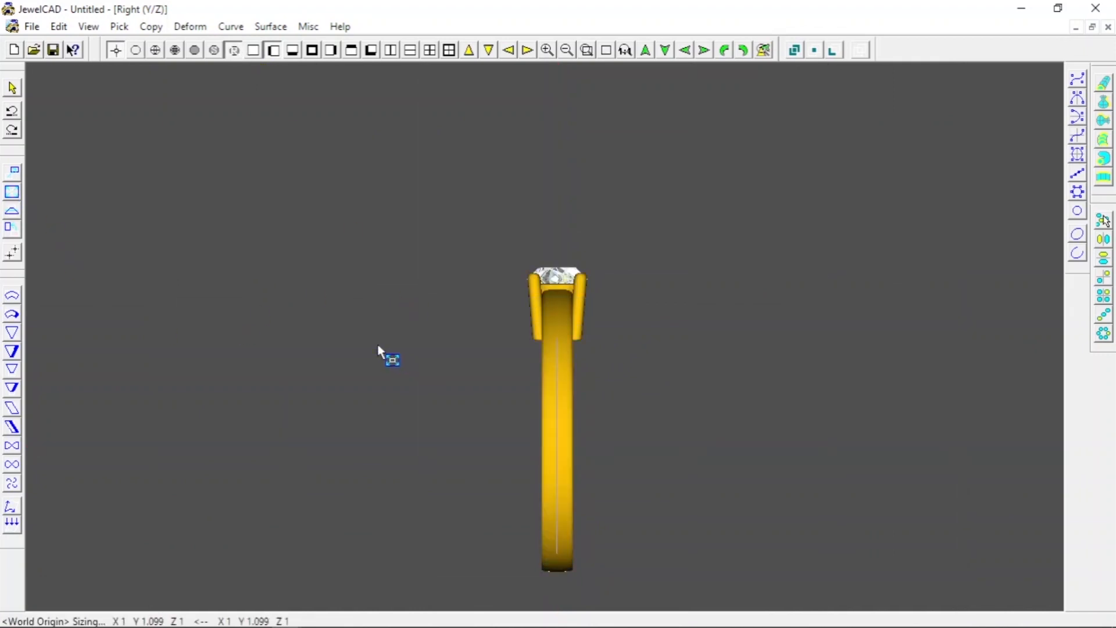
key(space)
Step: Pick both half-shanks in the Front view, display their control points, and clear the object selection
click(155, 51)
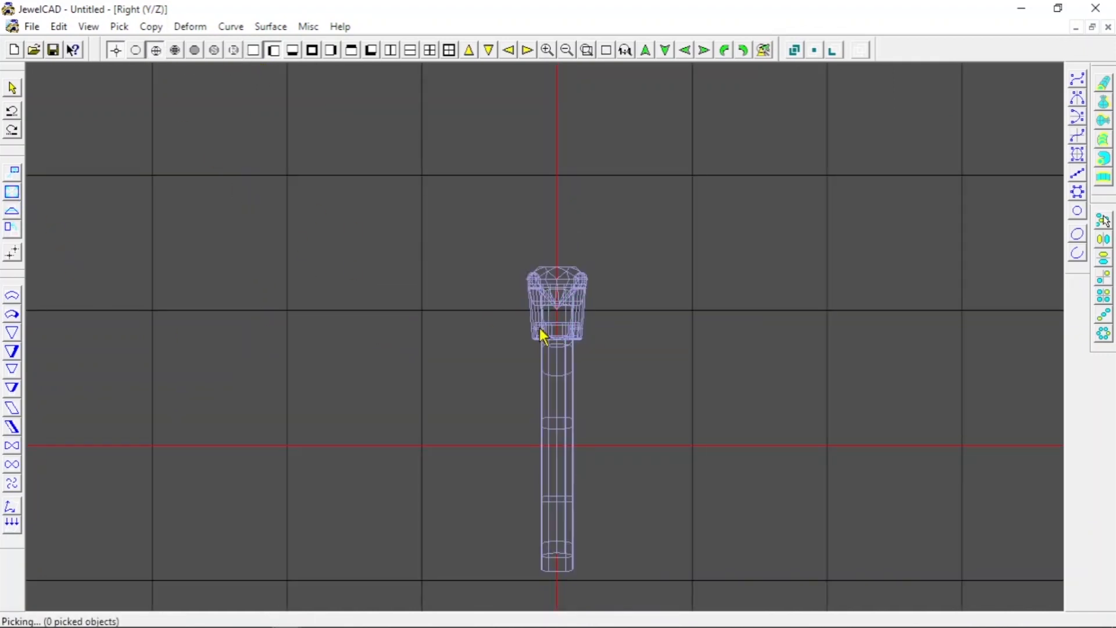
key(Tab)
key(Tab)
drag(492, 343, 620, 361)
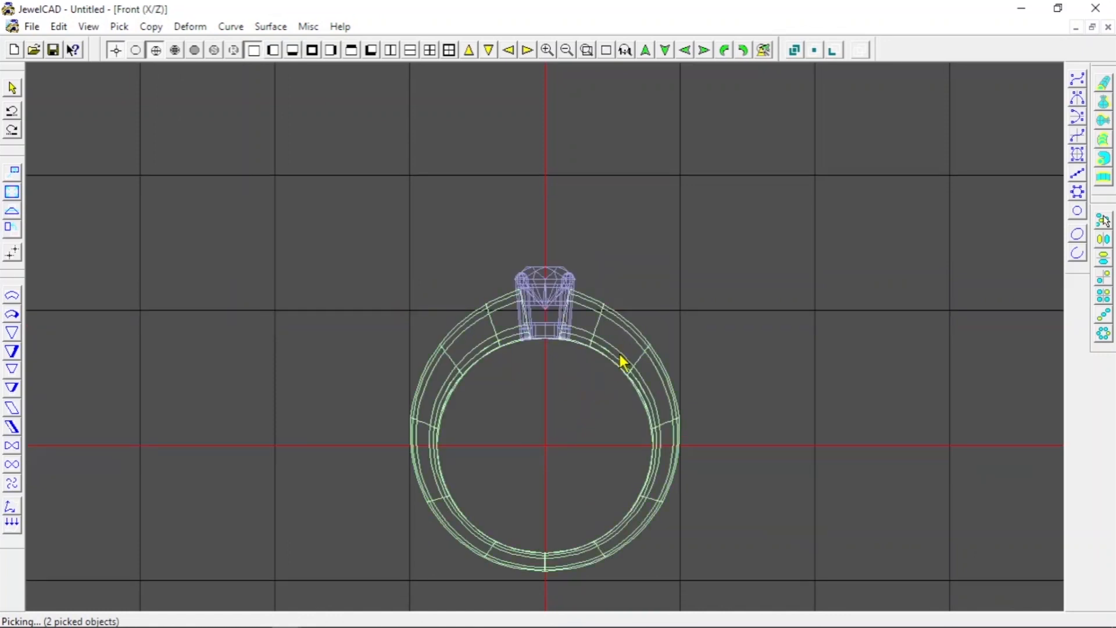
click(608, 361)
click(622, 357)
key(Delete)
click(719, 295)
double_click(642, 355)
click(683, 317)
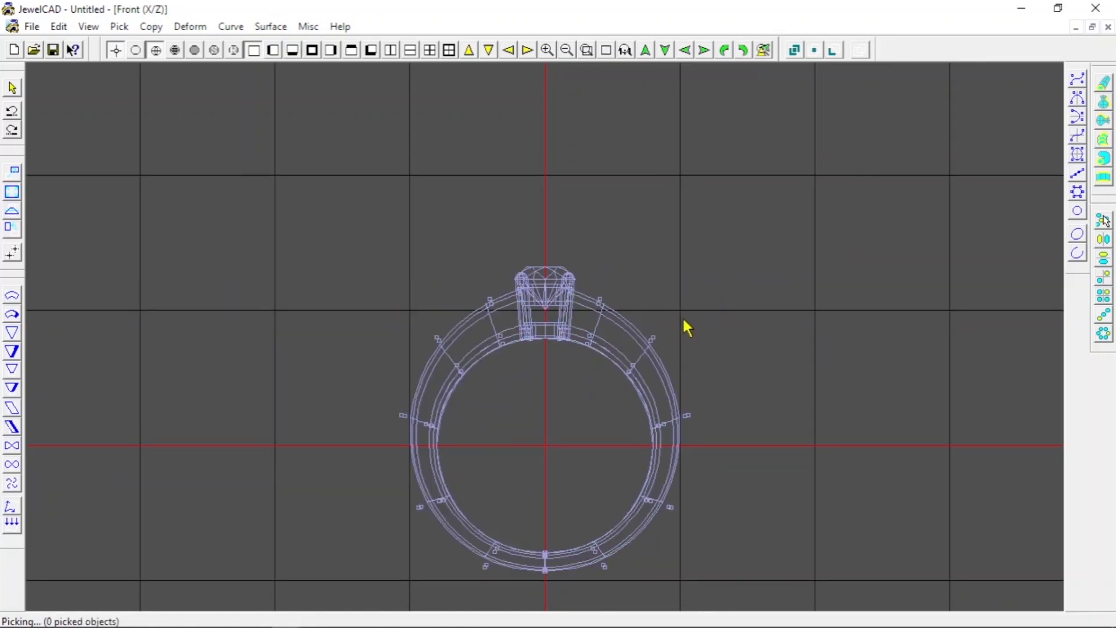
Step: Select the control points of both half-shanks near the head and taper the width with a scale of 0.8296 in Y
click(234, 51)
click(156, 50)
click(552, 402)
right_drag(478, 256, 612, 386)
key(t)
click(234, 51)
scroll(236, 55, up, 2)
click(12, 192)
right_drag(393, 126, 399, 158)
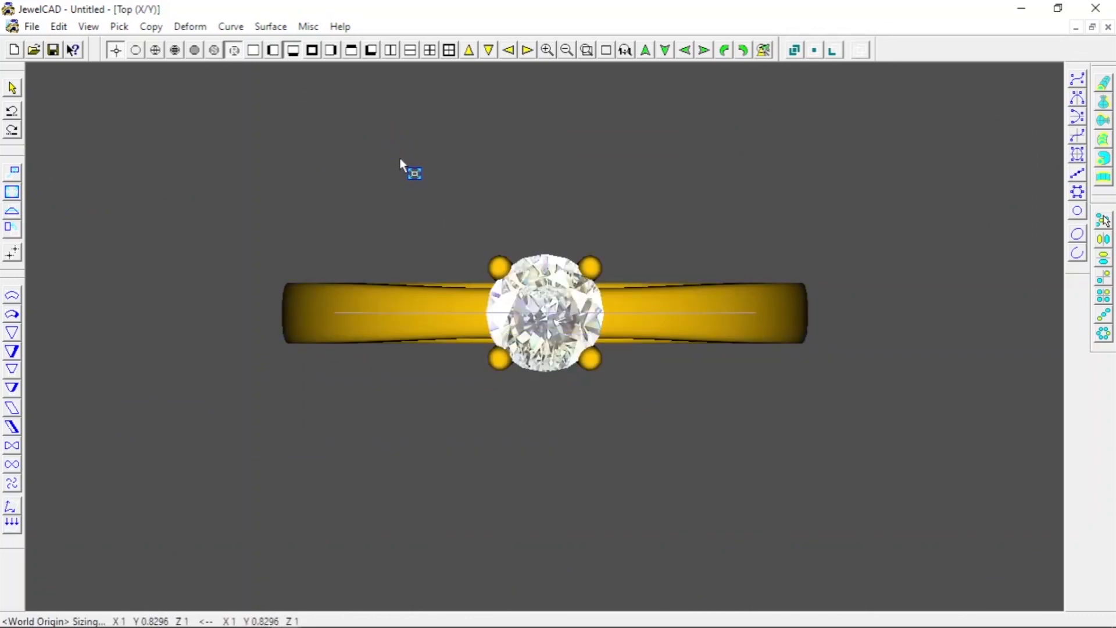
Step: Reduce the selection to the control points closest to the head and scale them by 0.6875 in Y
click(155, 50)
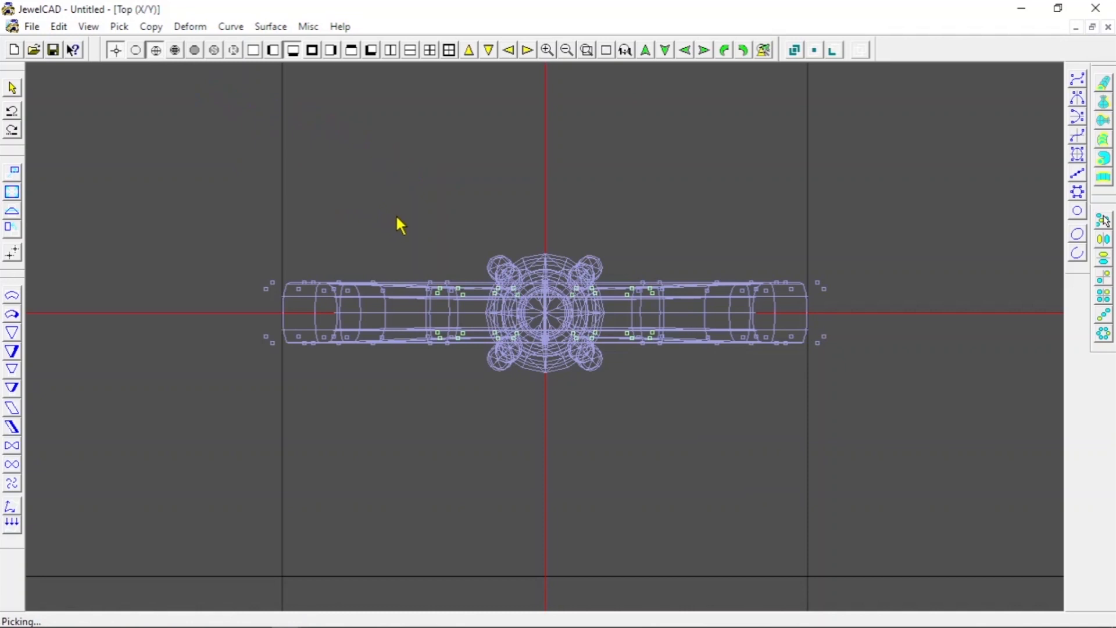
click(253, 50)
key(space)
click(230, 51)
scroll(26, 180, down, 1)
click(13, 191)
click(155, 50)
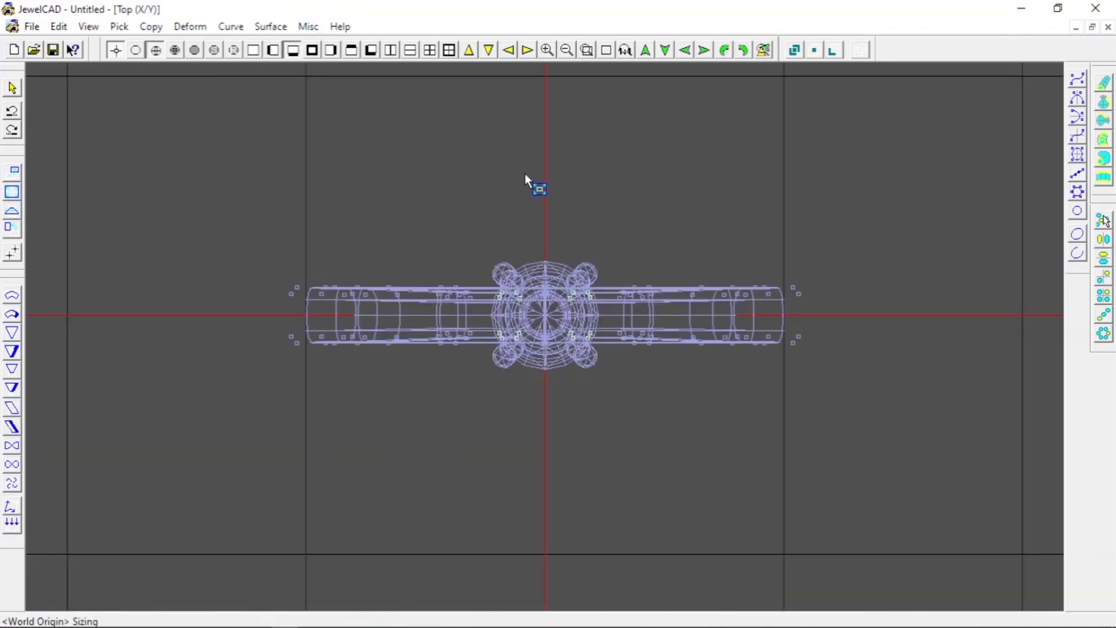
right_drag(524, 174, 527, 217)
Step: Check the taper from the other views and widen the same head-end points by 1.143 in Y, for a combined scale of 0.786
key(space)
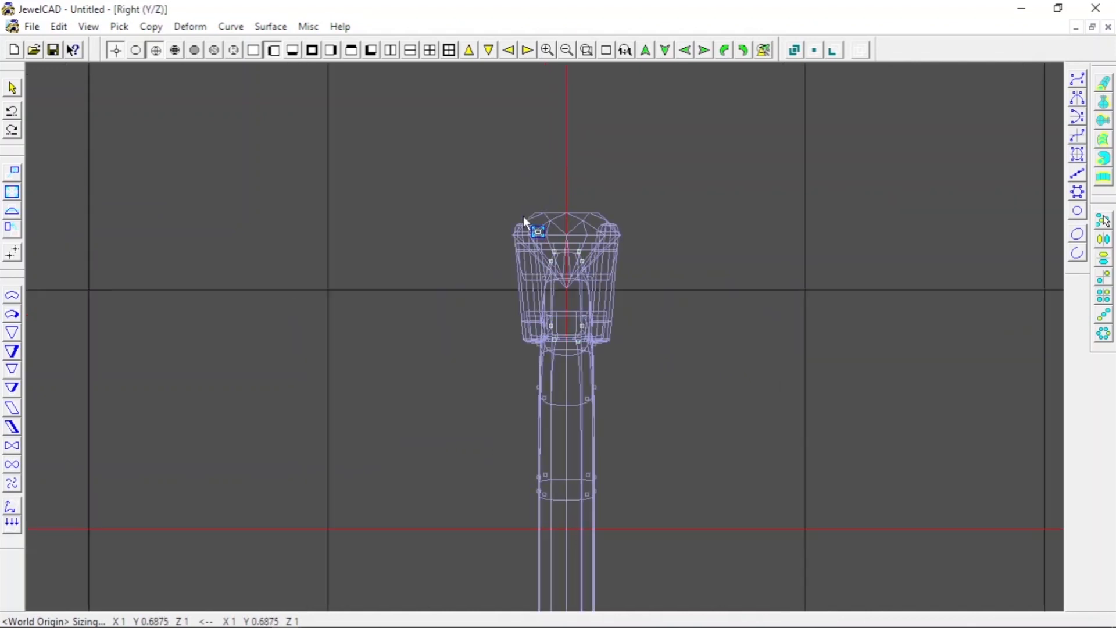
key(space)
click(233, 50)
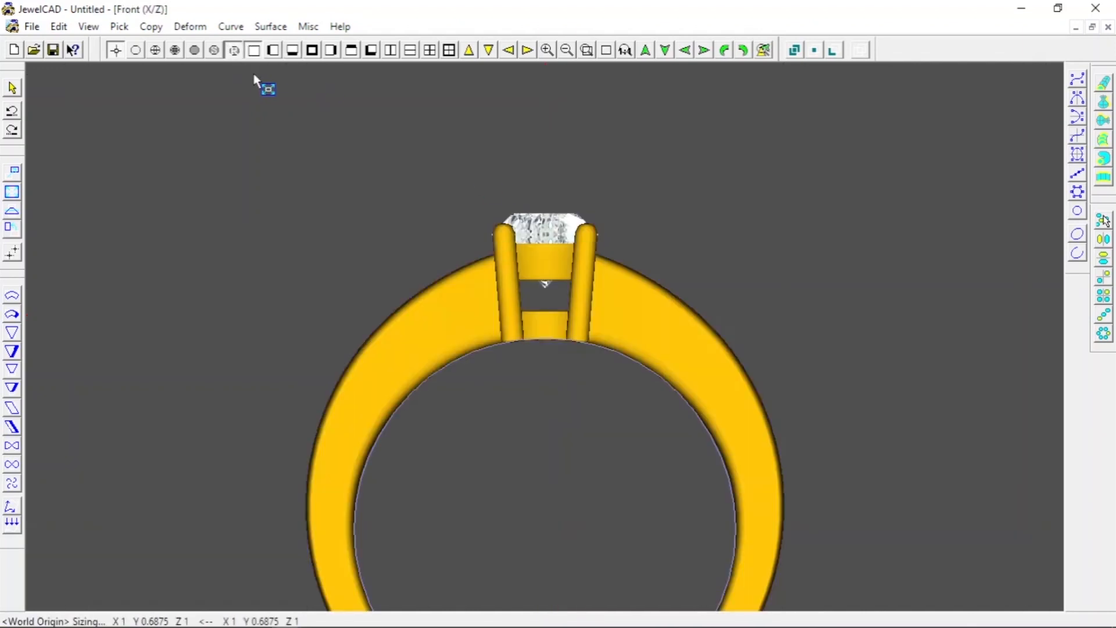
key(space)
right_drag(444, 154, 442, 139)
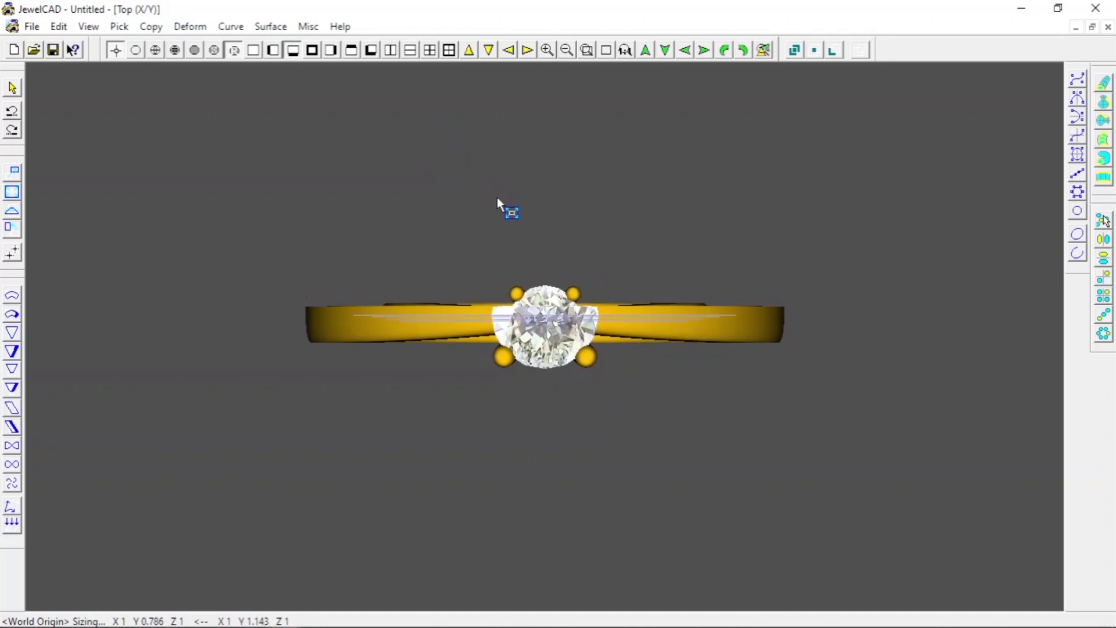
Step: Select the shank's uppermost head-end control points in the Right view and scale them by 0.7404 in Y
key(space)
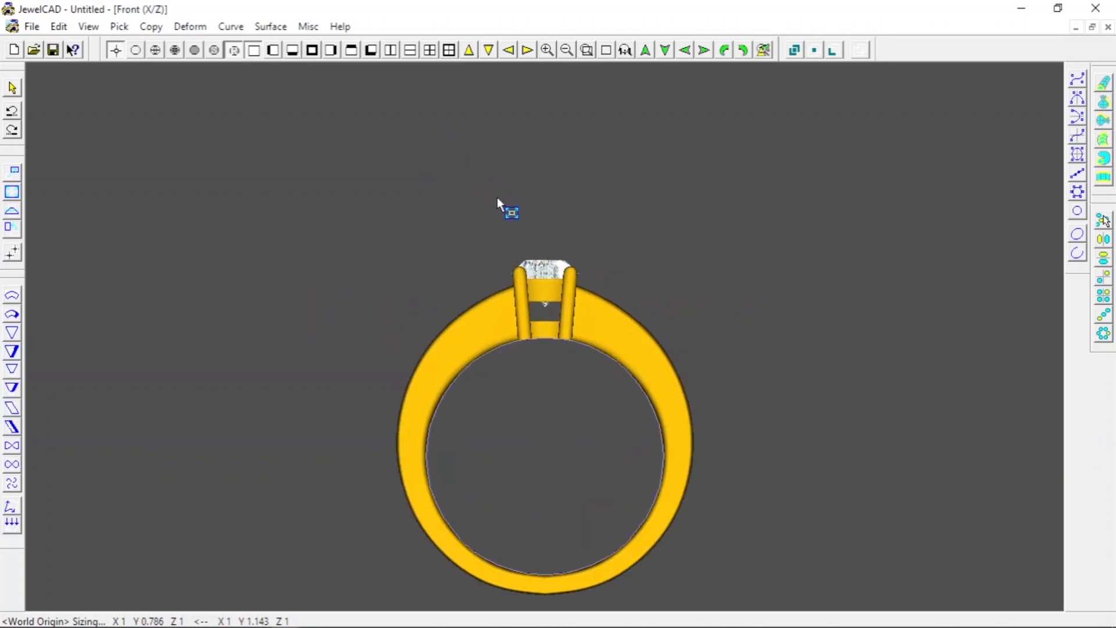
key(space)
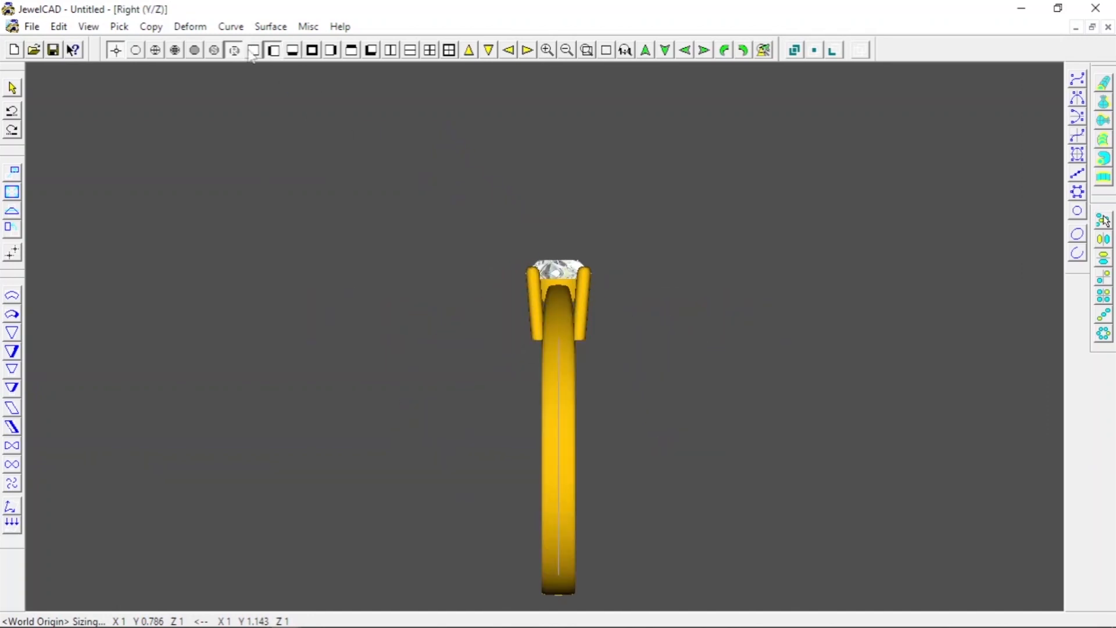
click(155, 50)
scroll(674, 276, up, 3)
click(587, 50)
drag(462, 162, 692, 283)
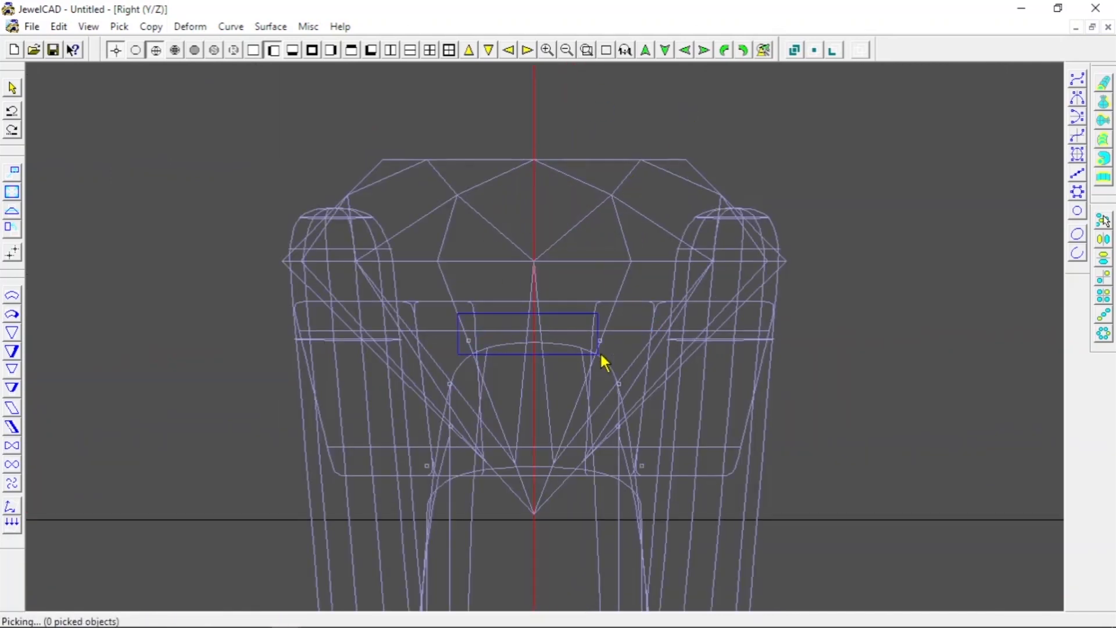
click(233, 50)
drag(141, 184, 201, 206)
click(12, 192)
scroll(604, 340, down, 4)
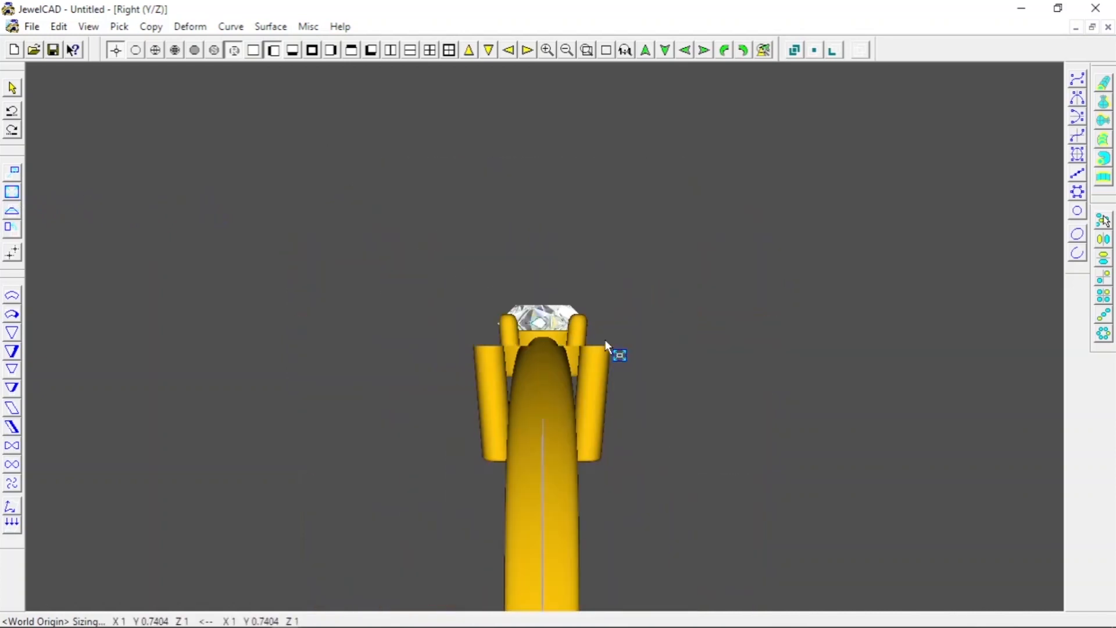
Step: Check the narrowed head end of the shank from the Top, Front and Right views
key(F7)
key(c)
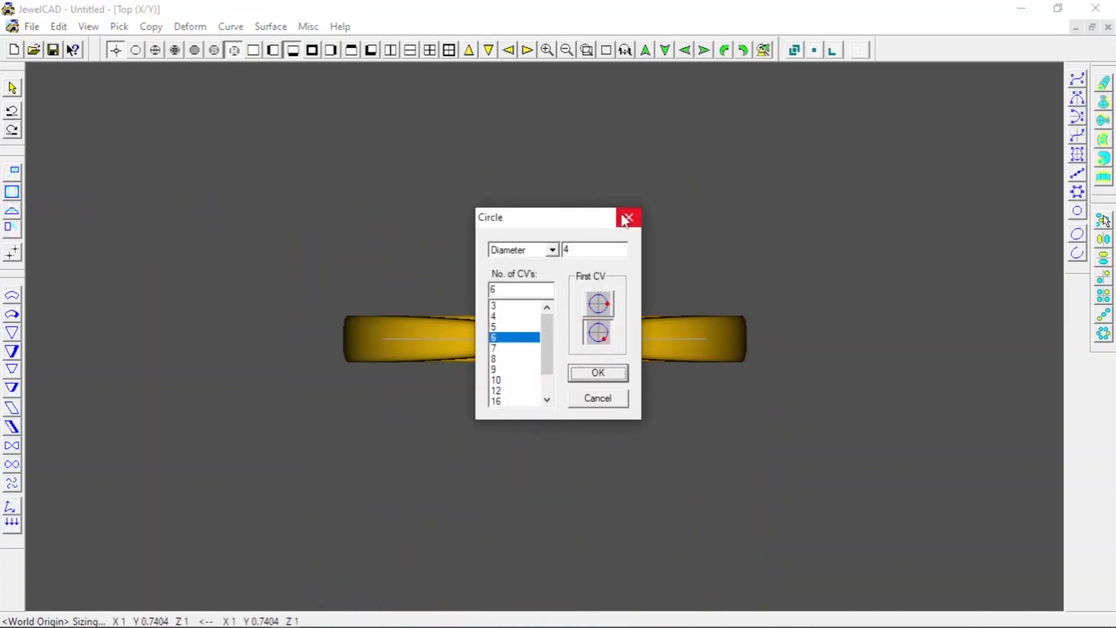
click(626, 218)
key(F5)
scroll(598, 294, down, 2)
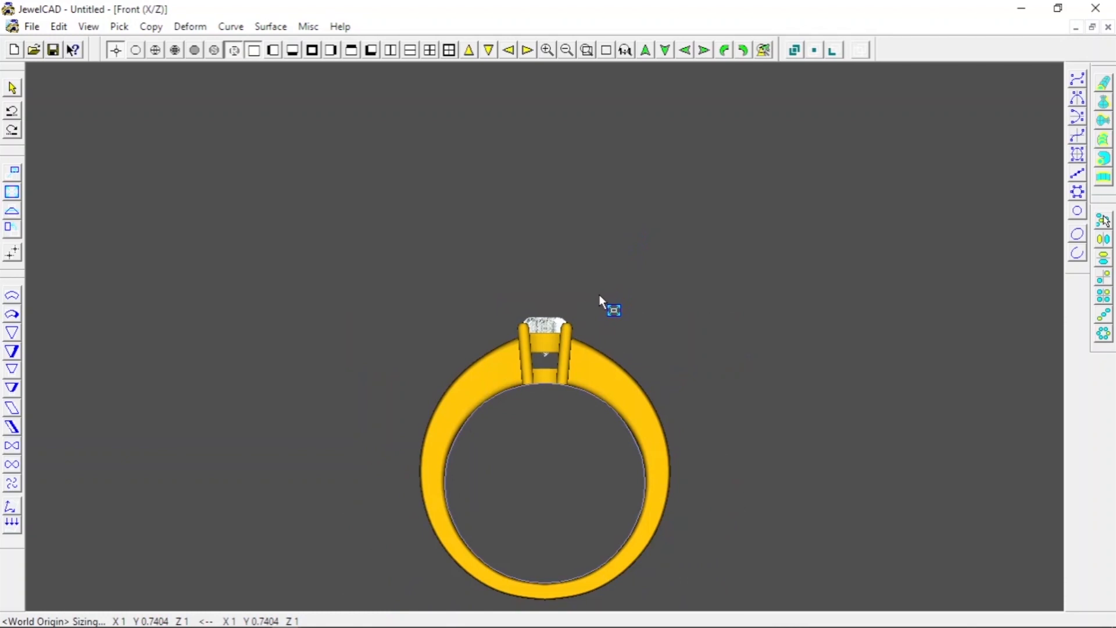
key(F7)
key(F5)
key(F6)
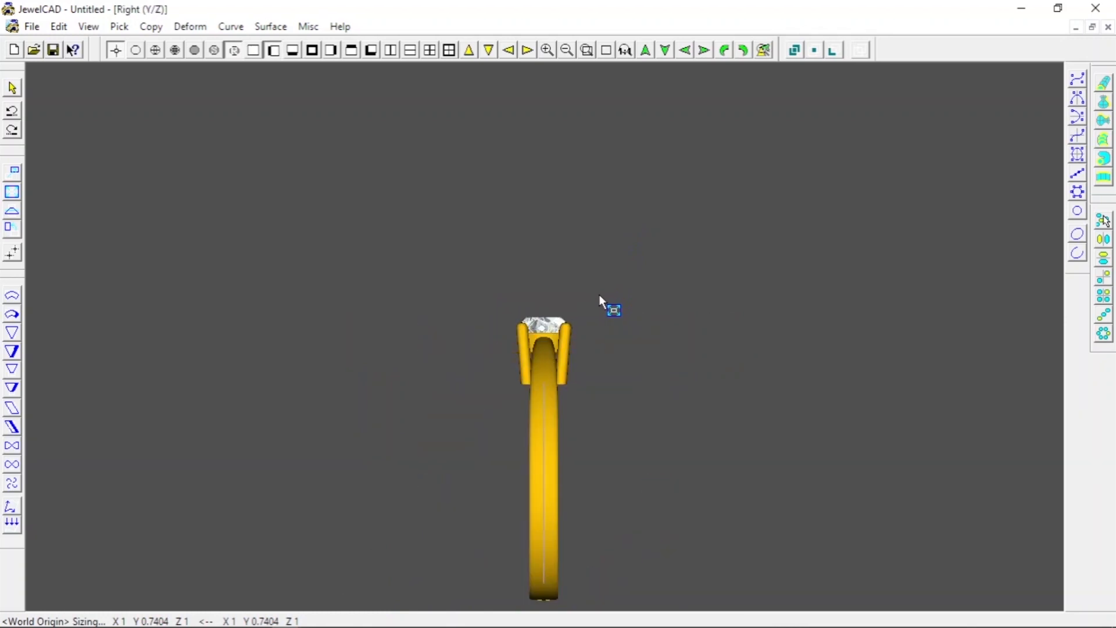
Step: Select the shank control points around the head, scale them by 0.8868 in Y, and review the taper from each view
click(152, 52)
scroll(684, 378, up, 2)
key(space)
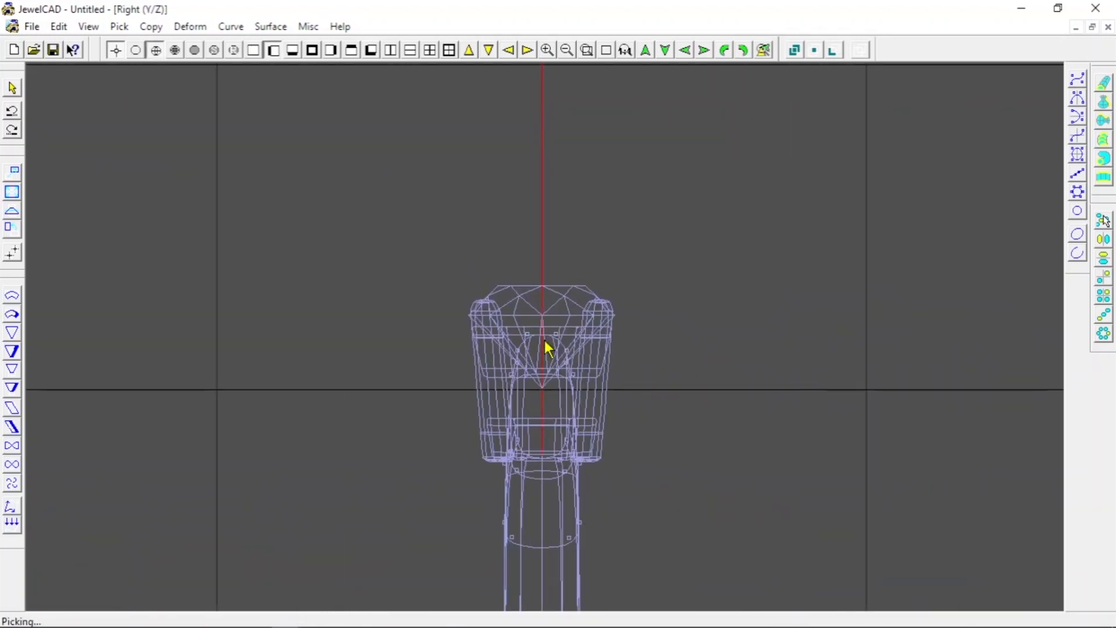
scroll(546, 347, up, 1)
click(233, 51)
click(14, 193)
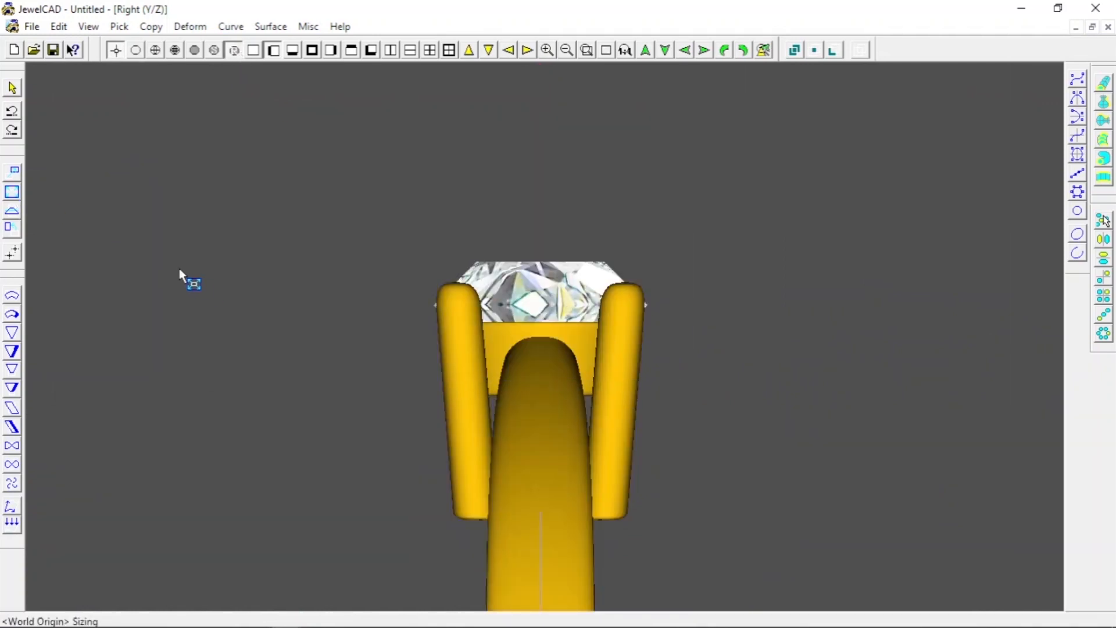
right_drag(179, 269, 219, 284)
scroll(355, 300, down, 2)
key(t)
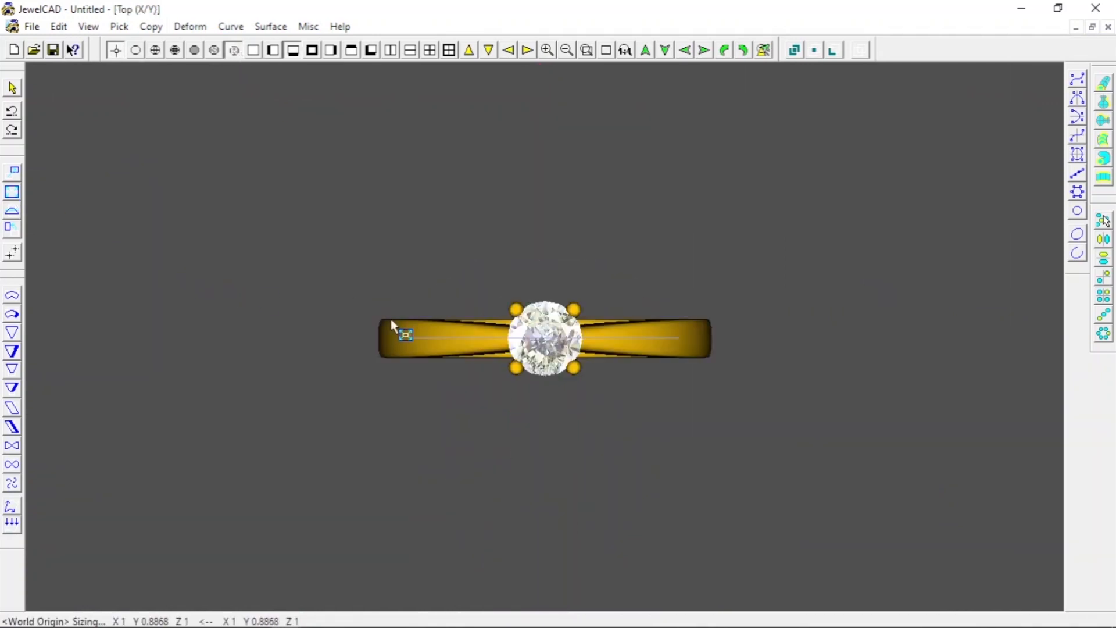
scroll(427, 319, up, 1)
key(f)
key(r)
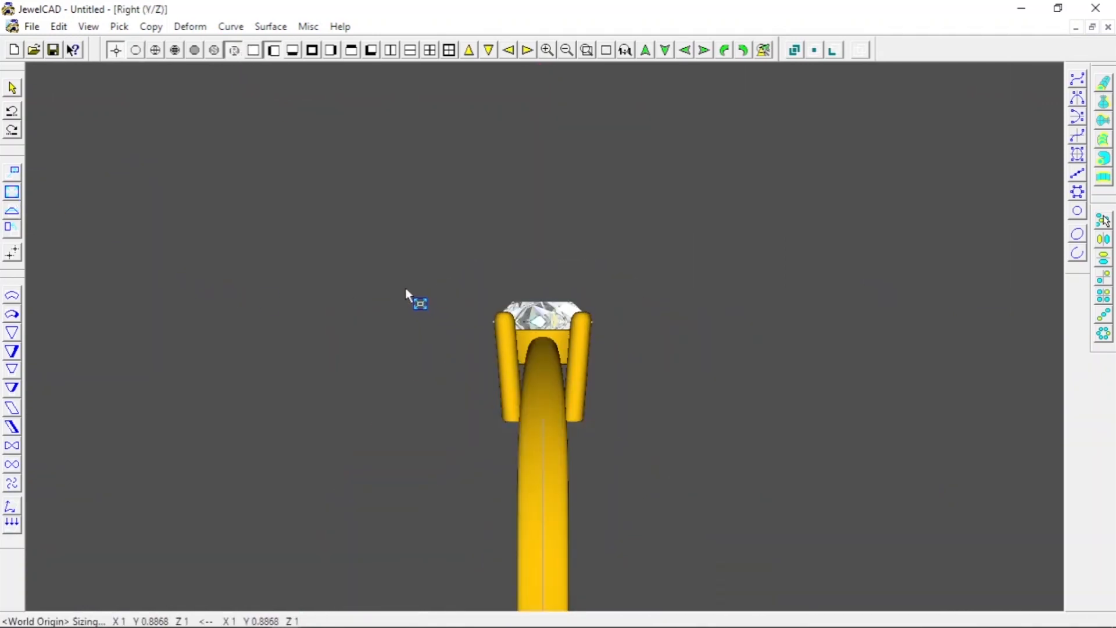
Step: Select the control points of the lower shank and scale them in Y to a combined 0.889
click(156, 50)
scroll(618, 366, down, 2)
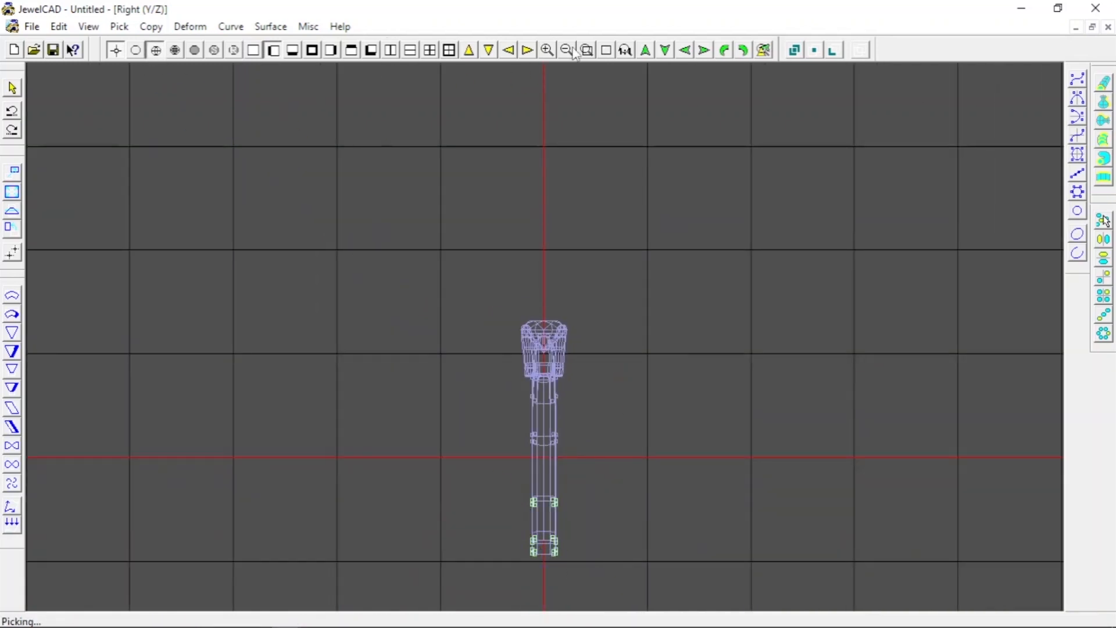
click(605, 50)
scroll(347, 183, down, 1)
click(233, 50)
click(13, 192)
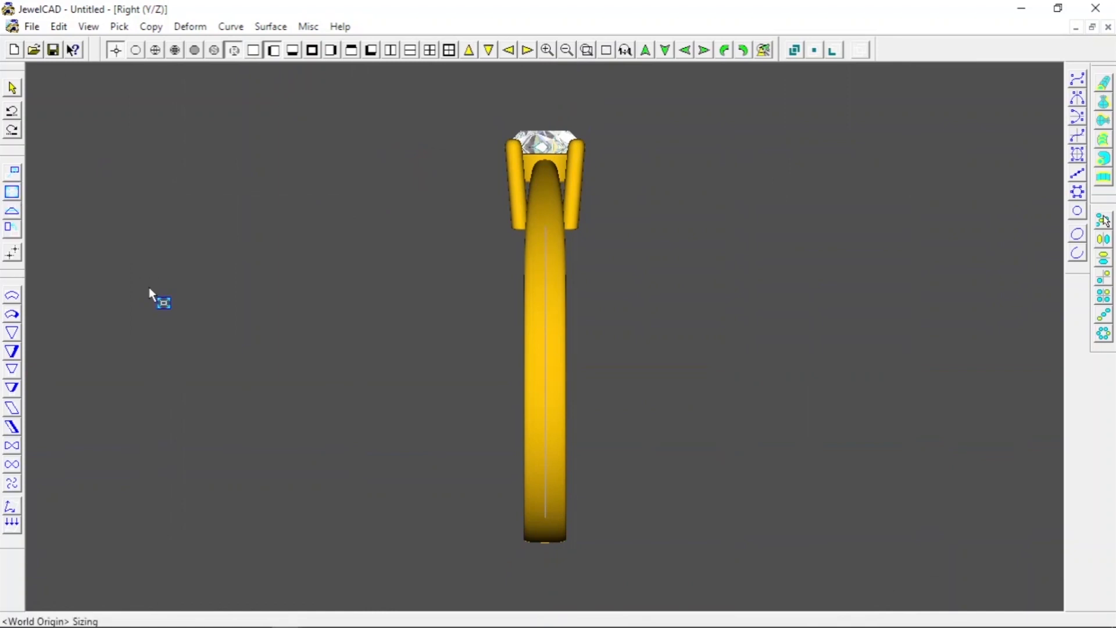
right_drag(148, 287, 192, 315)
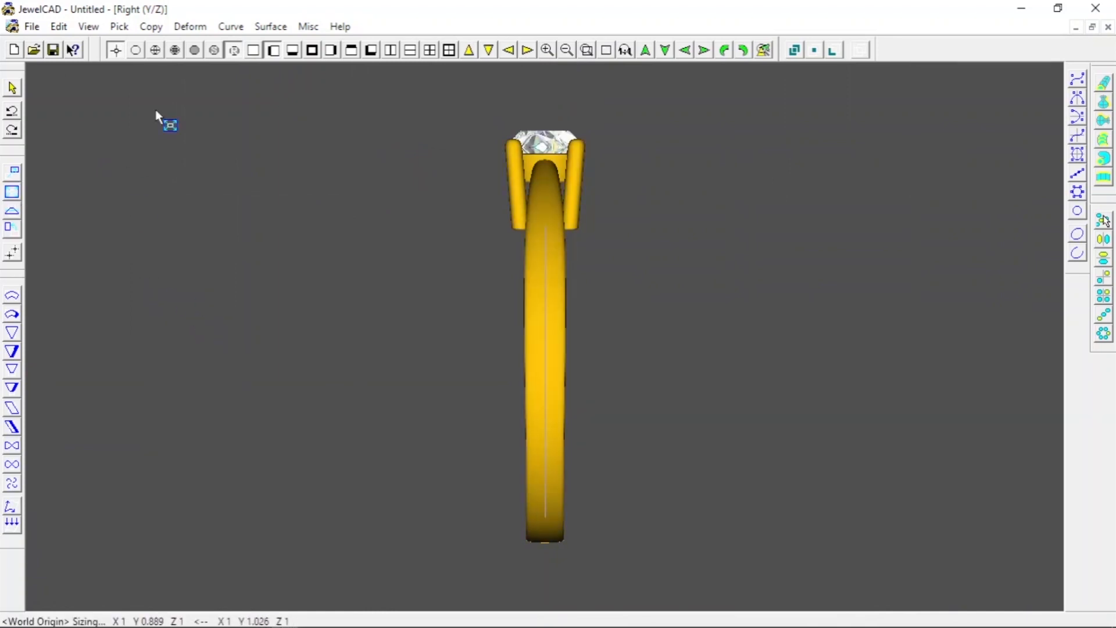
Step: Narrow the control points toward the bottom of the shank with a scale of 0.9223 in Y
click(234, 50)
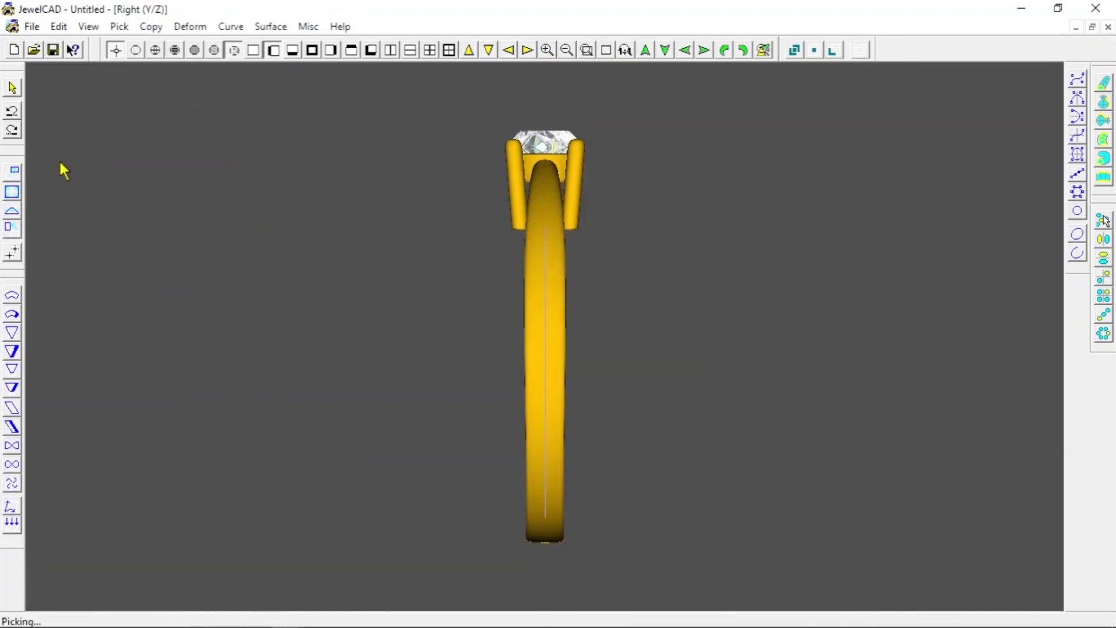
click(12, 191)
right_drag(94, 237, 124, 254)
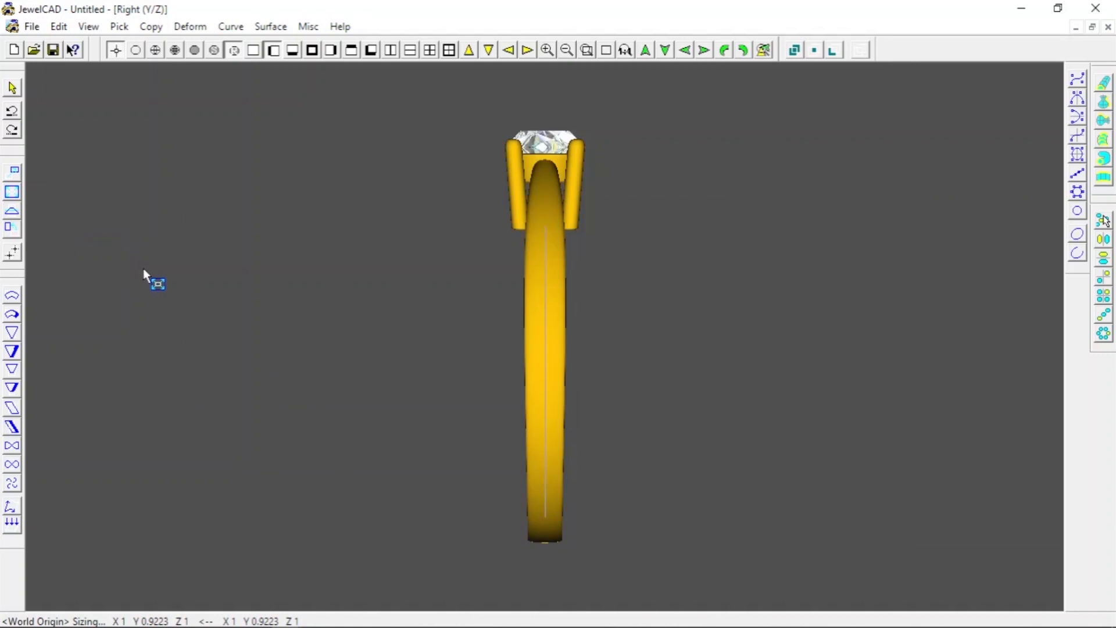
Step: Select the control points at the base of the shank and widen them by 1.043 in Y
click(152, 50)
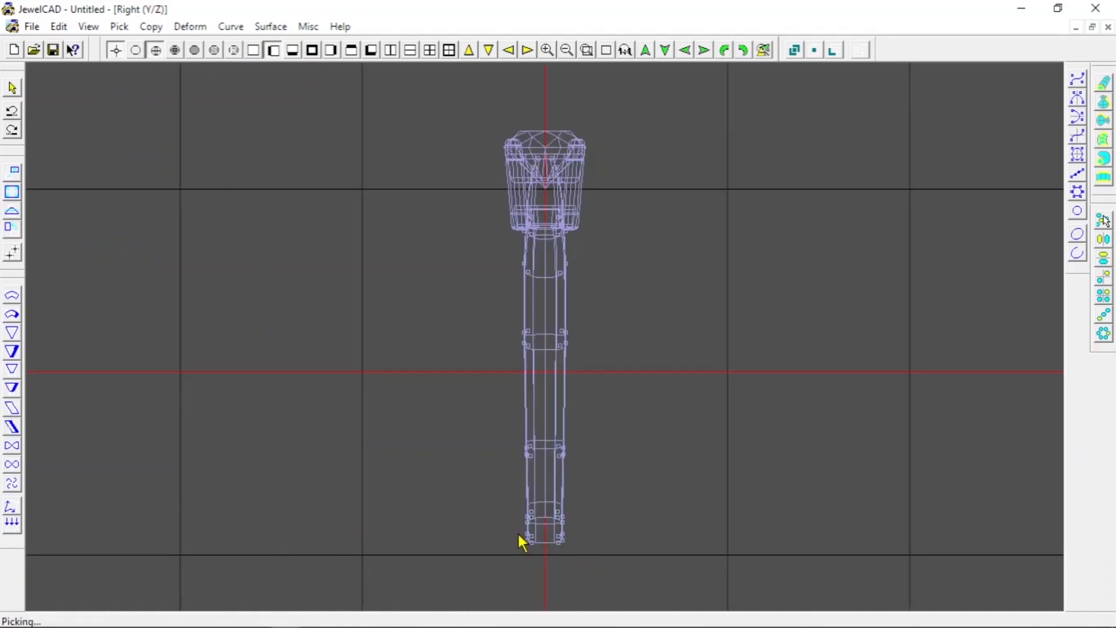
click(234, 50)
click(12, 192)
mouse_move(103, 251)
right_down()
mouse_move(155, 279)
mouse_move(212, 269)
mouse_move(312, 331)
right_up()
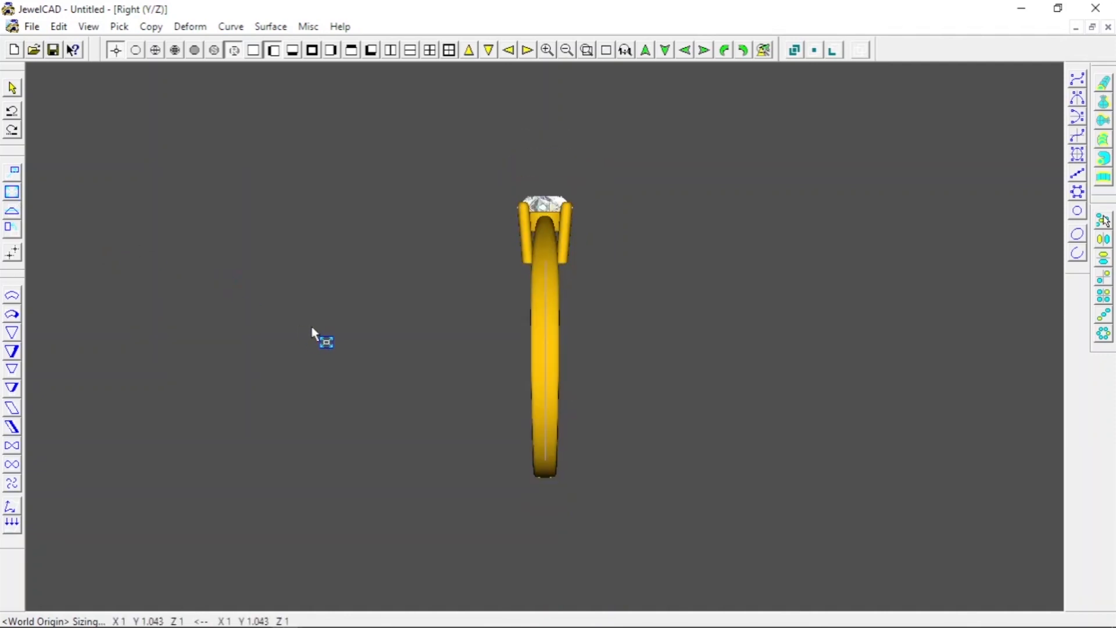
Step: Pick both half-shanks in the Front view, hide their control points, and clear the selection
key(F3)
click(156, 51)
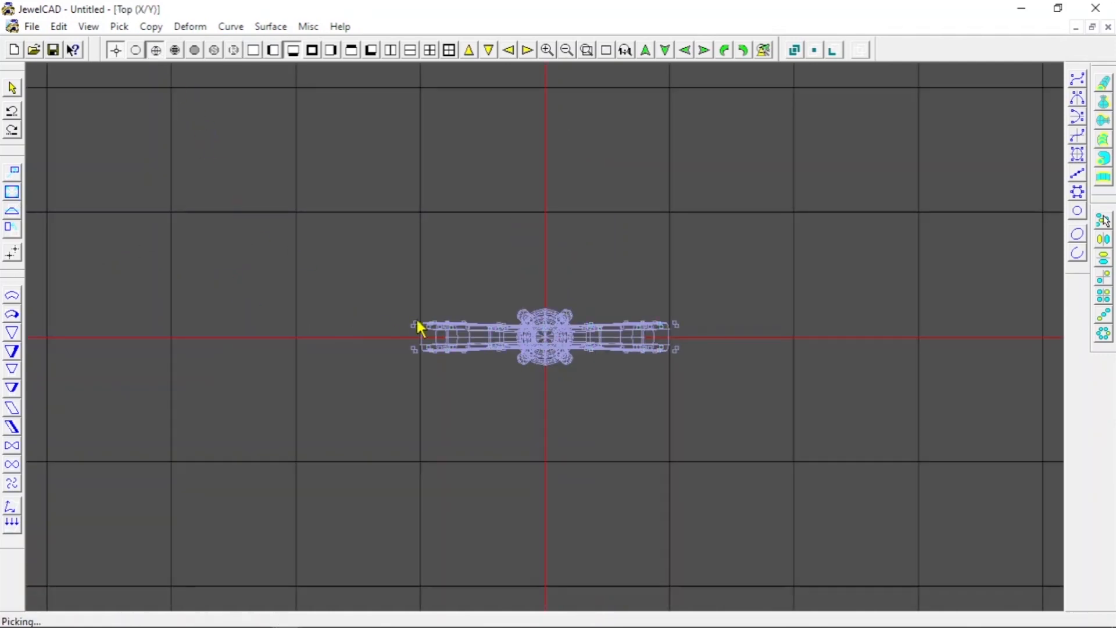
key(F2)
key(F1)
click(417, 362)
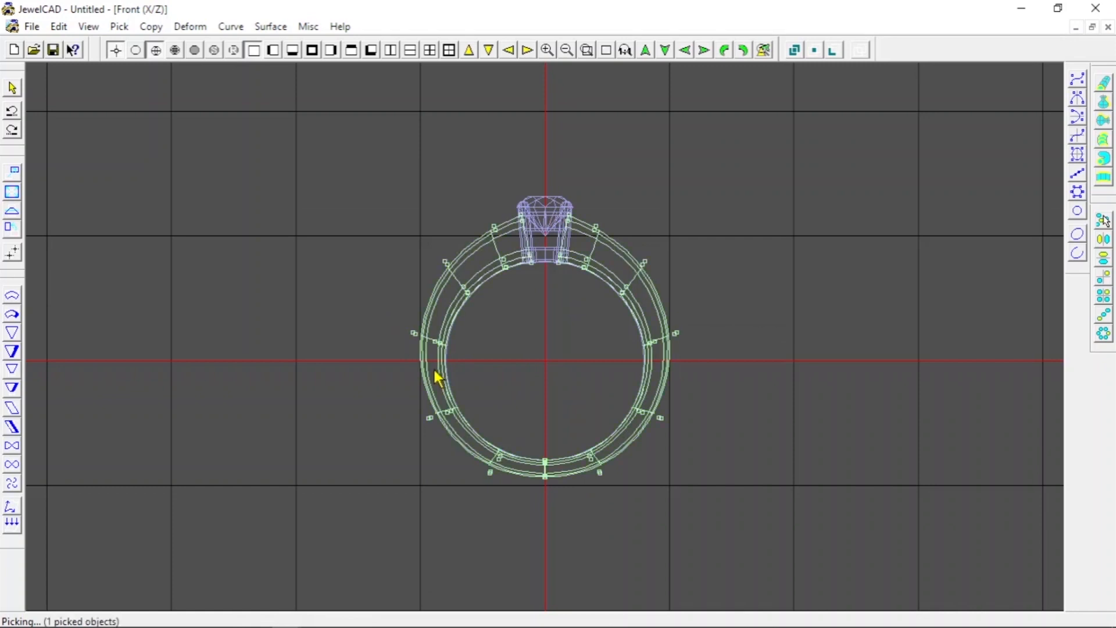
click(400, 318)
click(235, 51)
scroll(330, 253, up, 2)
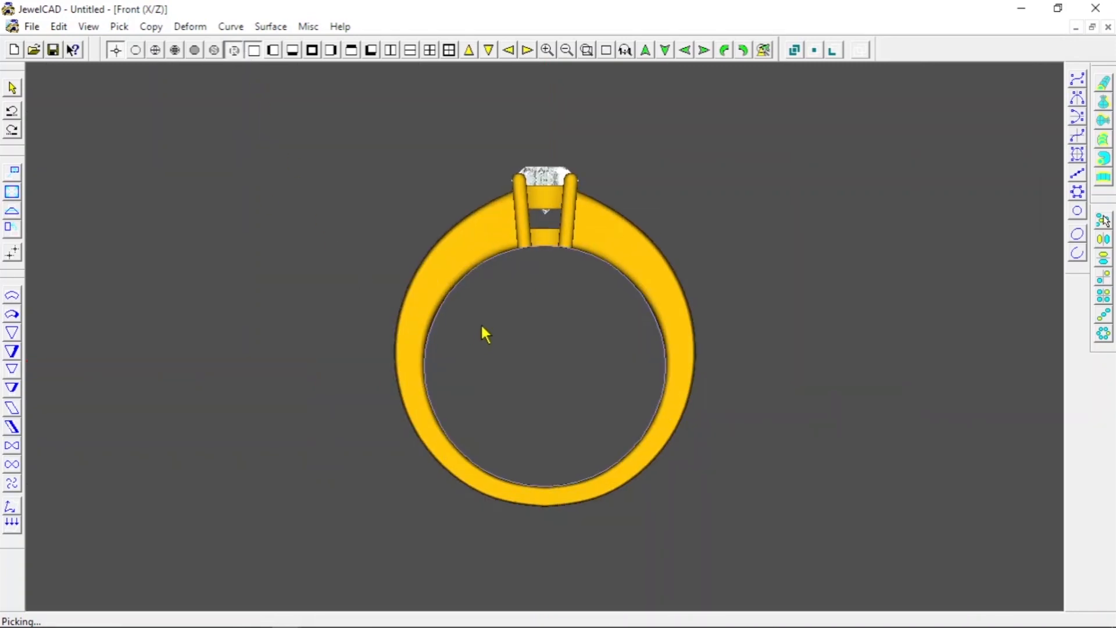
Step: Offset the finger circle by a radius of 1 with the inside-only option
click(439, 310)
click(155, 50)
click(449, 296)
scroll(449, 297, up, 2)
key(o)
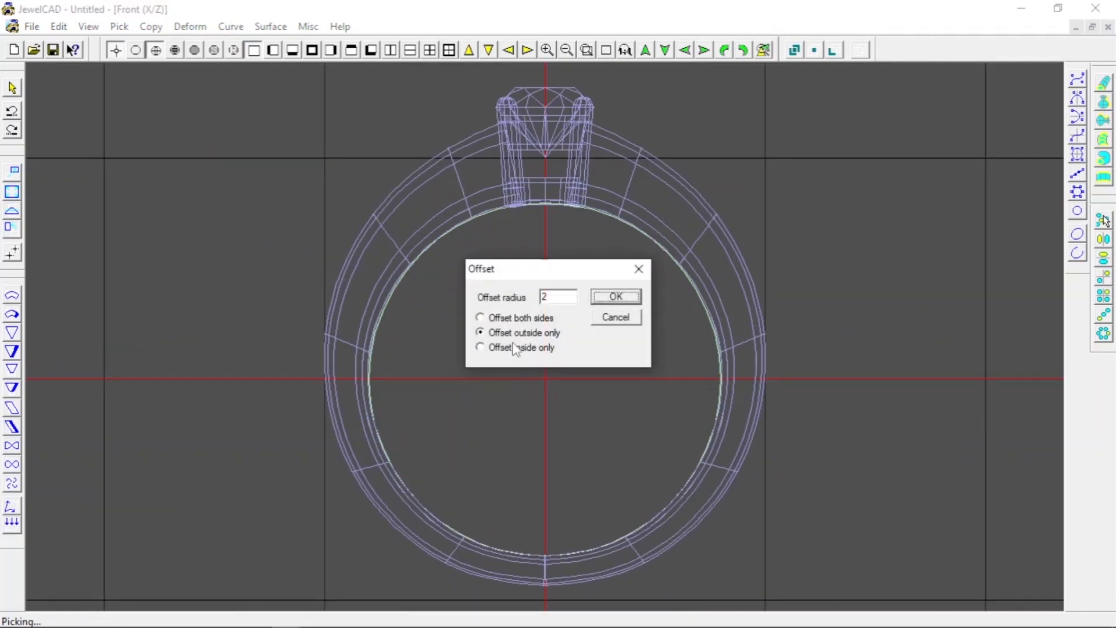
click(514, 348)
click(612, 298)
scroll(610, 307, up, 1)
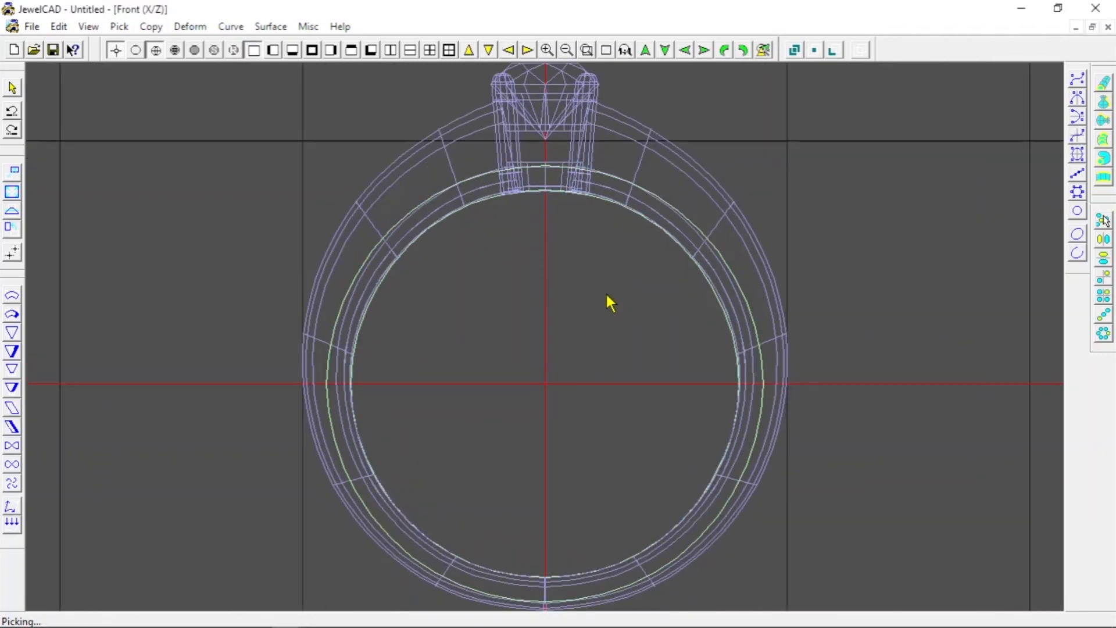
Step: Scale the offset circle uniformly by 1.02 to meet the top of the head's lower ring
click(235, 50)
click(155, 50)
click(587, 50)
drag(448, 76, 632, 267)
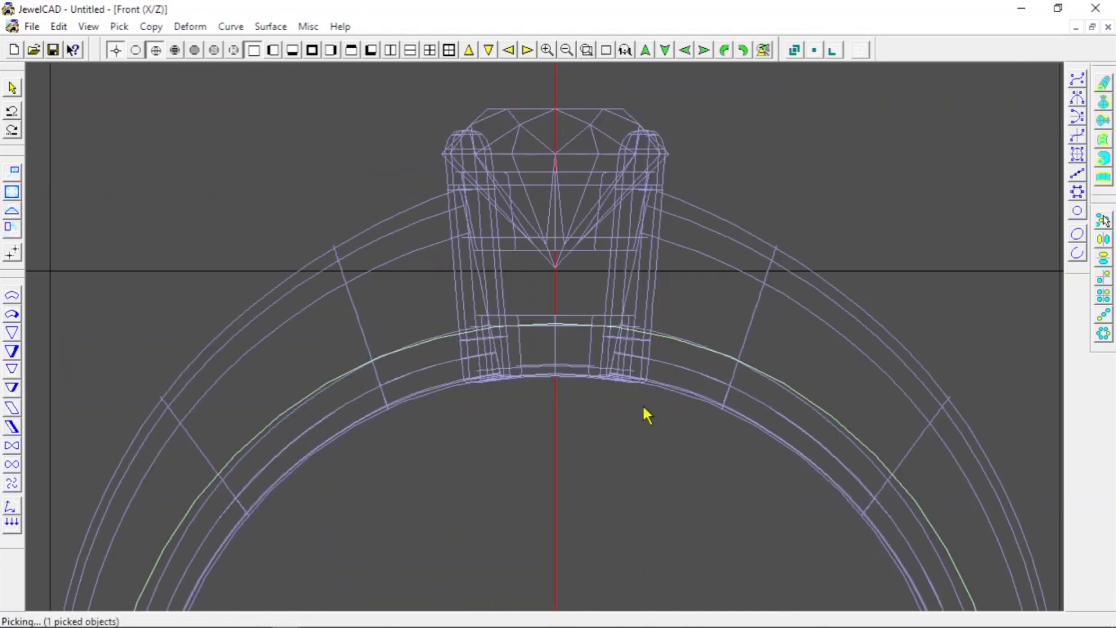
click(232, 50)
click(11, 195)
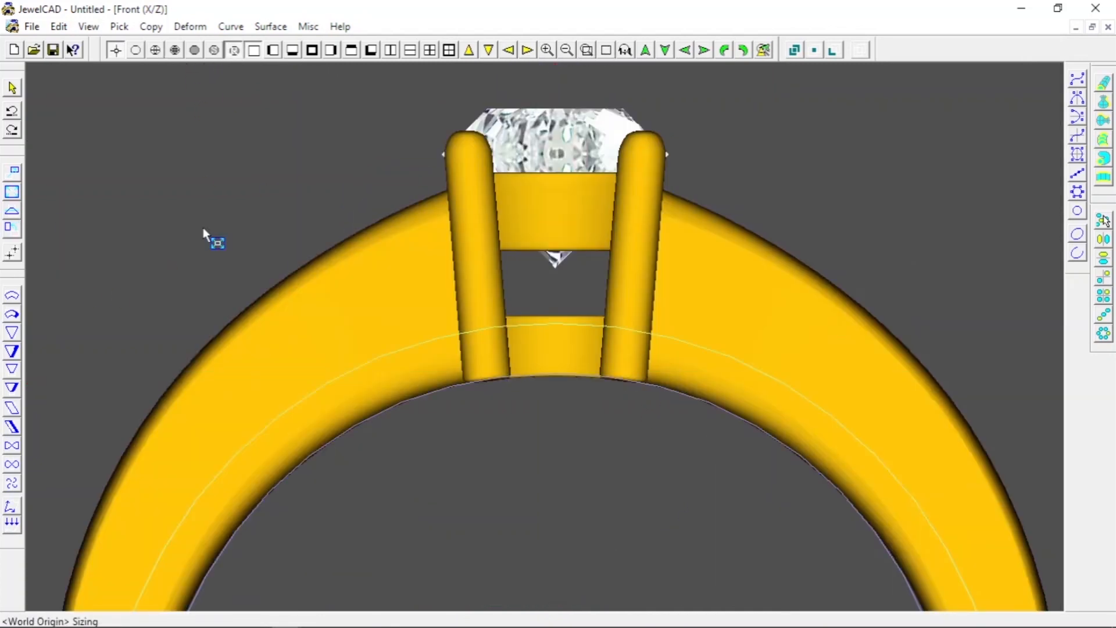
drag(203, 228, 212, 231)
scroll(336, 274, down, 3)
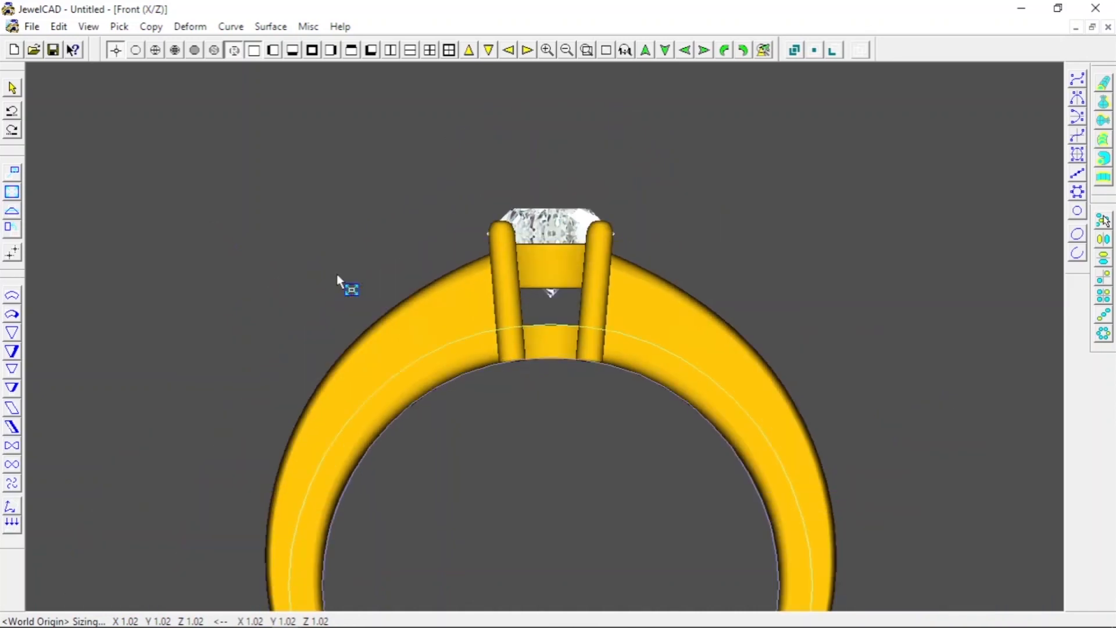
Step: Offset the enlarged circle by a radius of 1 with the inside-only option
key(space)
scroll(549, 436, down, 2)
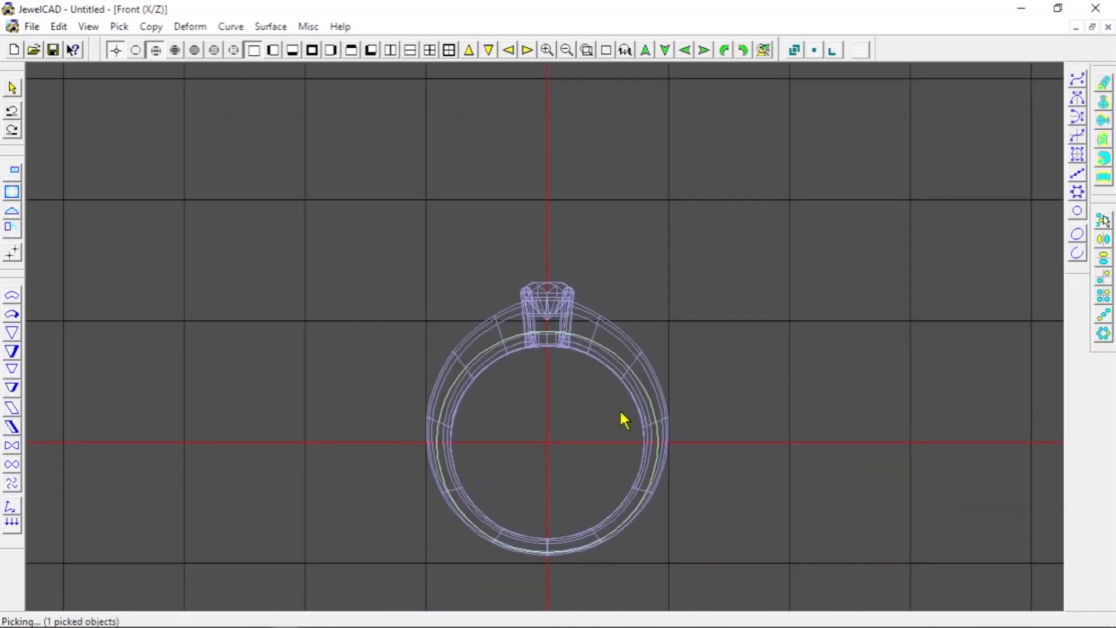
key(o)
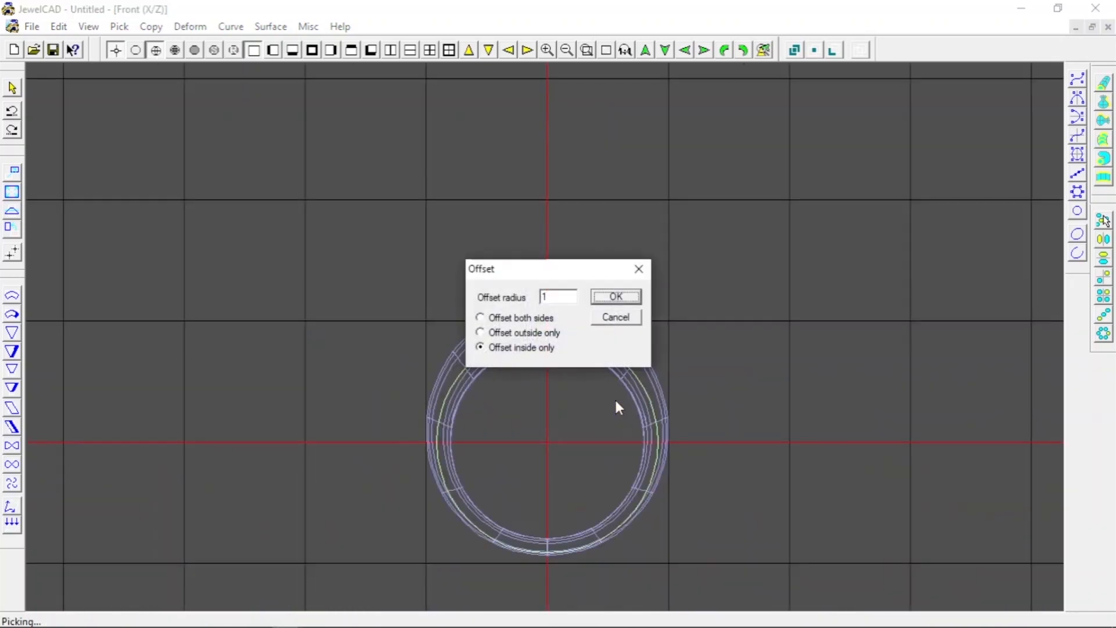
click(626, 297)
click(455, 395)
Step: Pick only the new outer circle and scale it uniformly by 1.01
click(488, 338)
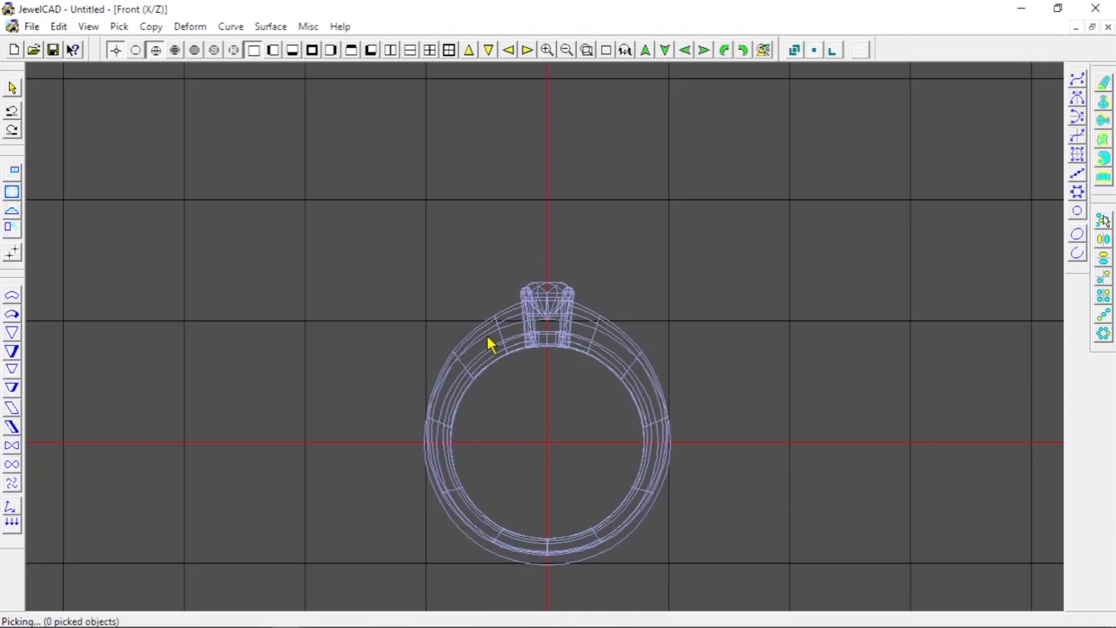
click(504, 325)
scroll(546, 364, up, 4)
click(234, 50)
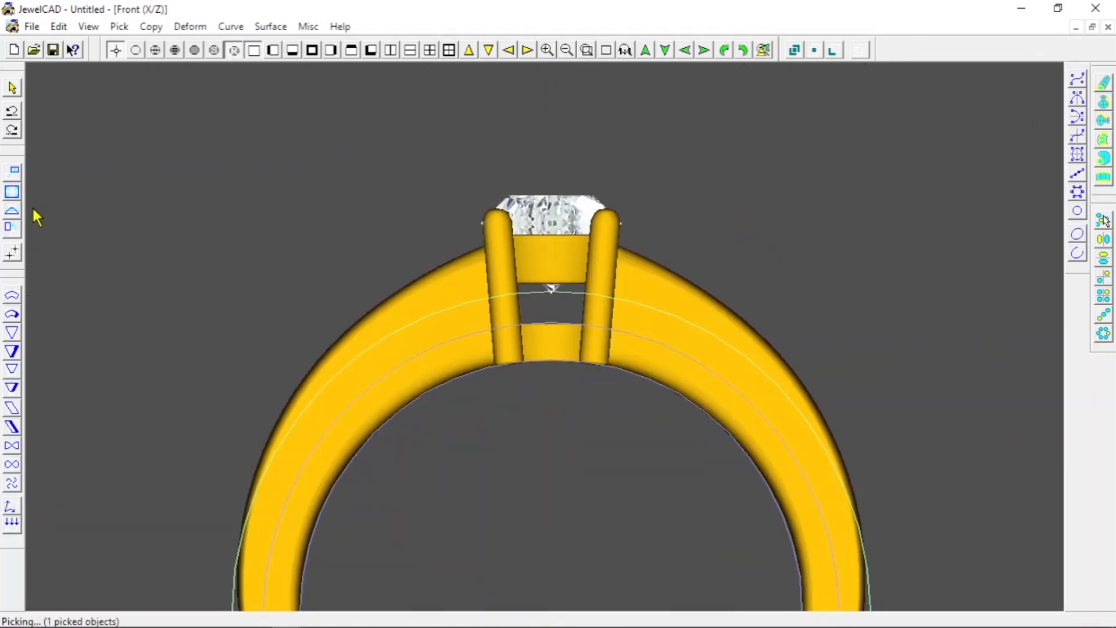
click(12, 192)
mouse_move(165, 189)
mouse_down()
mouse_move(151, 176)
mouse_move(169, 186)
mouse_up()
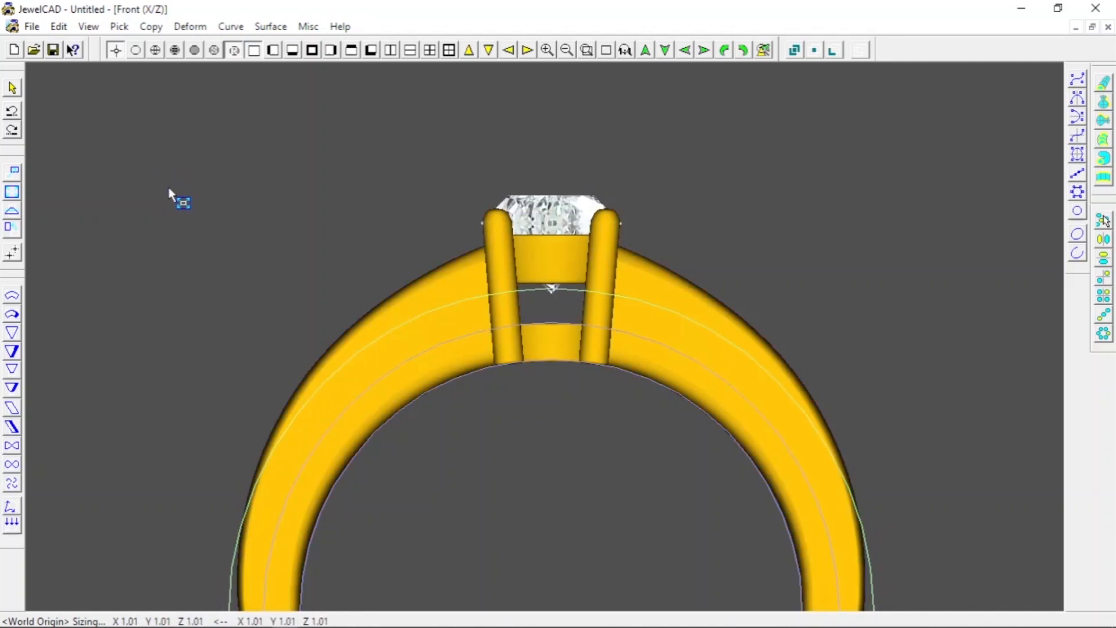
Step: Pick the head's upper ring in wireframe, display its control points, and clear the object selection
key(space)
click(196, 229)
scroll(196, 229, up, 3)
click(155, 50)
click(590, 245)
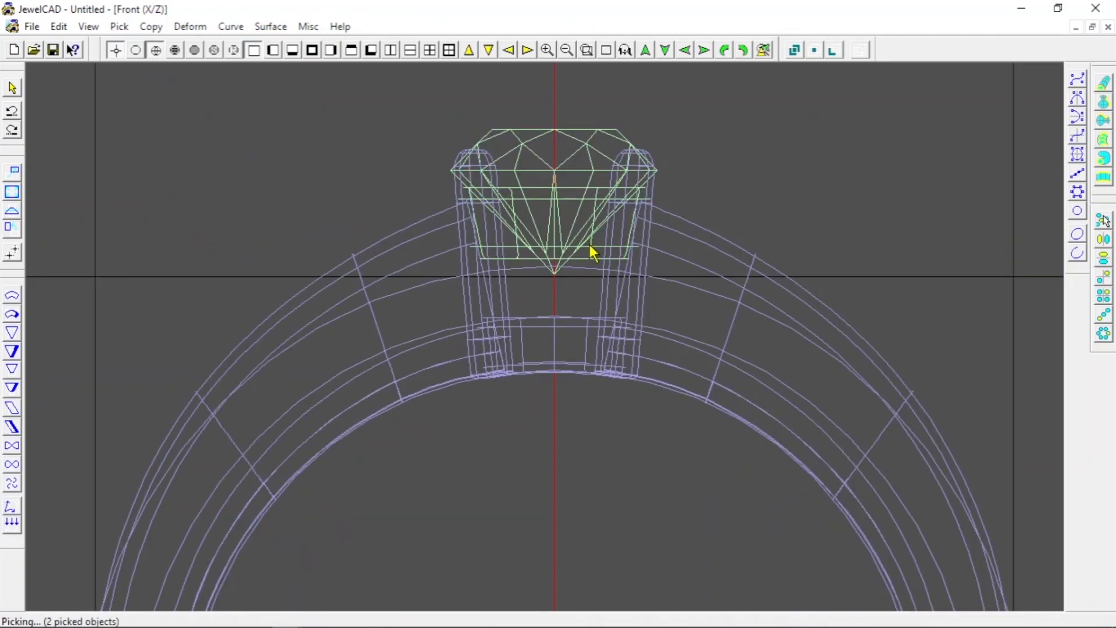
click(545, 150)
scroll(568, 319, up, 2)
Step: Select the lower control points of the head's upper ring and move them -0.19 in Z
click(414, 215)
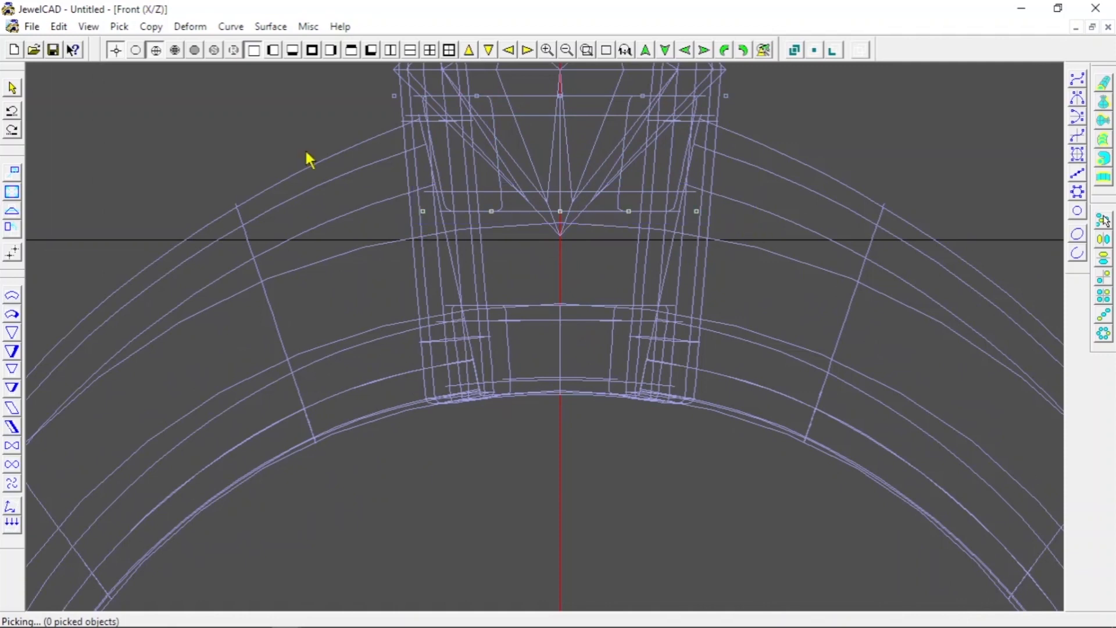
click(234, 50)
click(12, 172)
drag(70, 160, 81, 172)
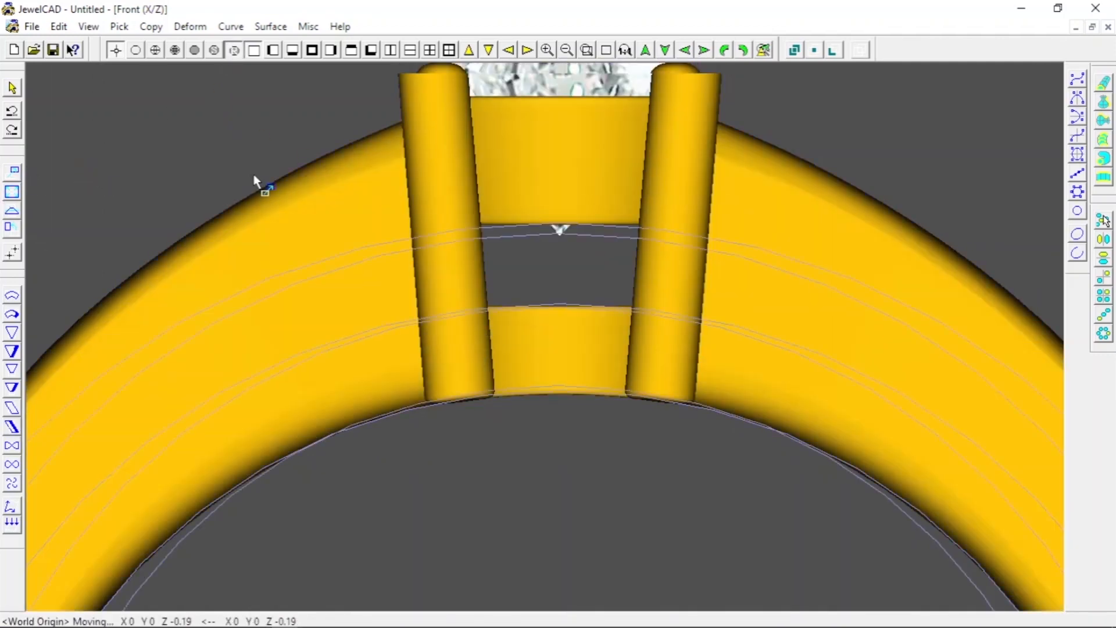
Step: End the control point move on the head's upper ring and clear the object selection in wireframe view
scroll(253, 180, down, 2)
key(space)
click(155, 50)
click(576, 187)
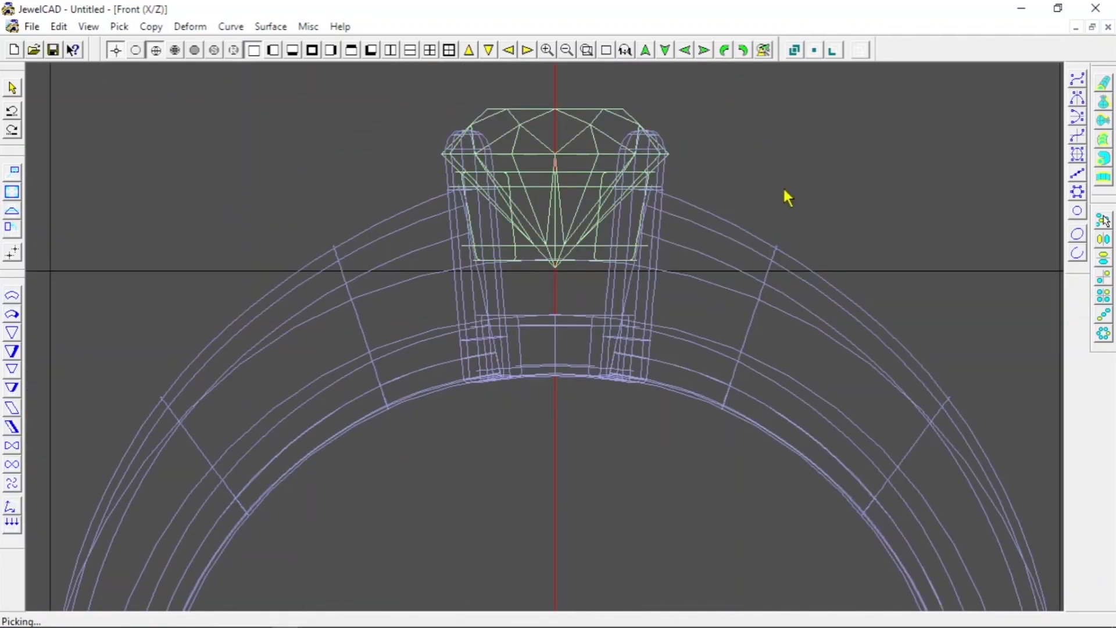
click(786, 165)
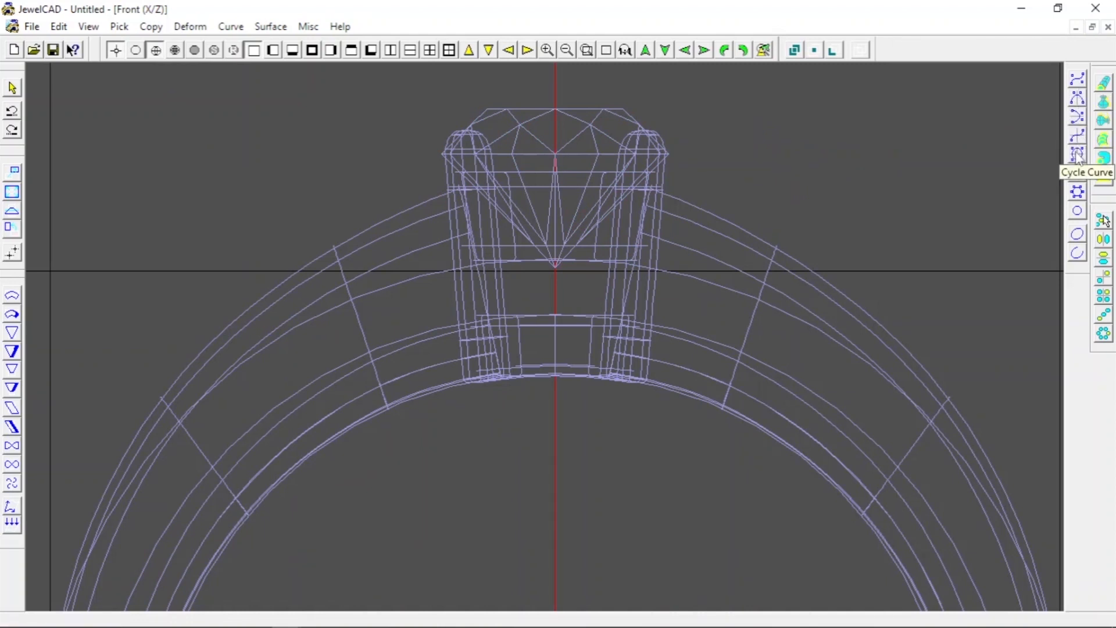
Step: Draw a vertical-mirror curve from under the head's upper ring along the upper guide circle, ending at about X ±4.8, Z 7.9
click(1078, 103)
click(442, 264)
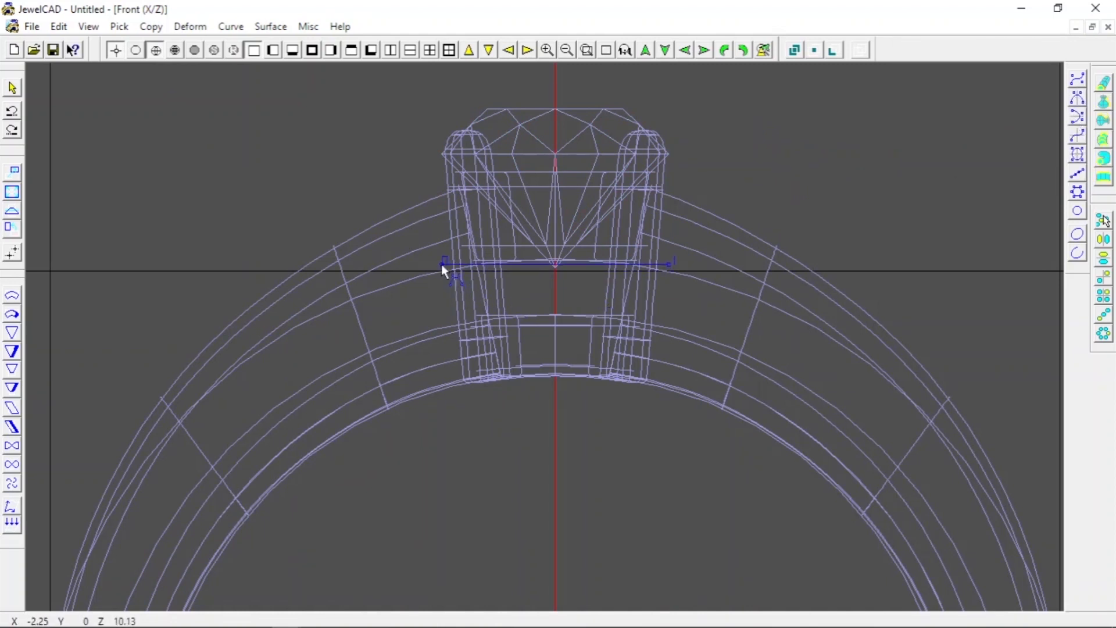
key(F6)
drag(441, 263, 464, 261)
click(417, 284)
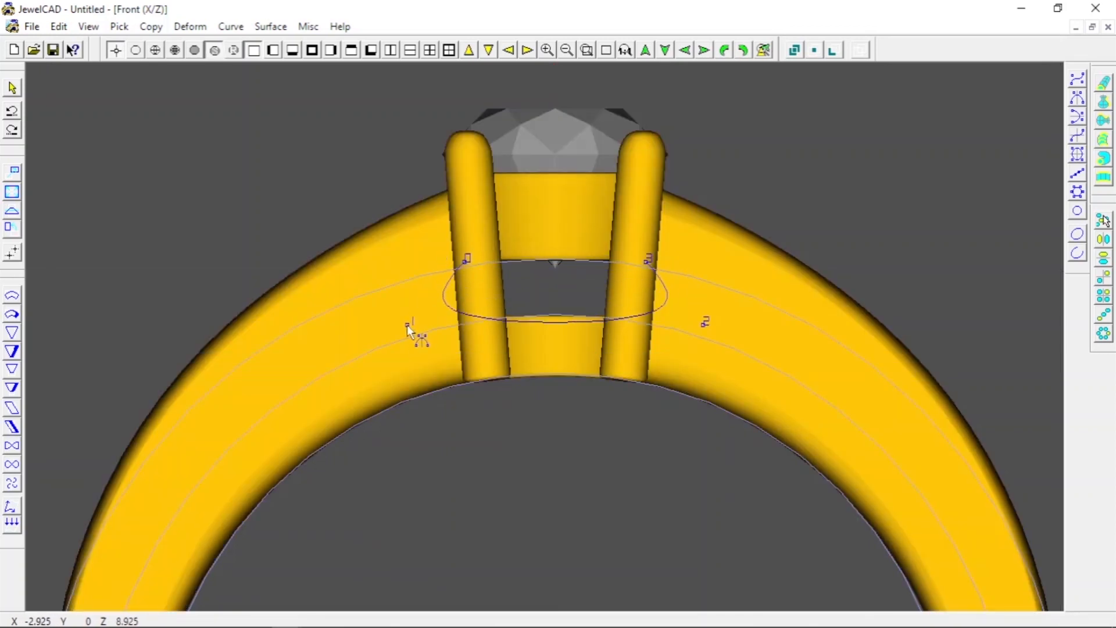
click(376, 291)
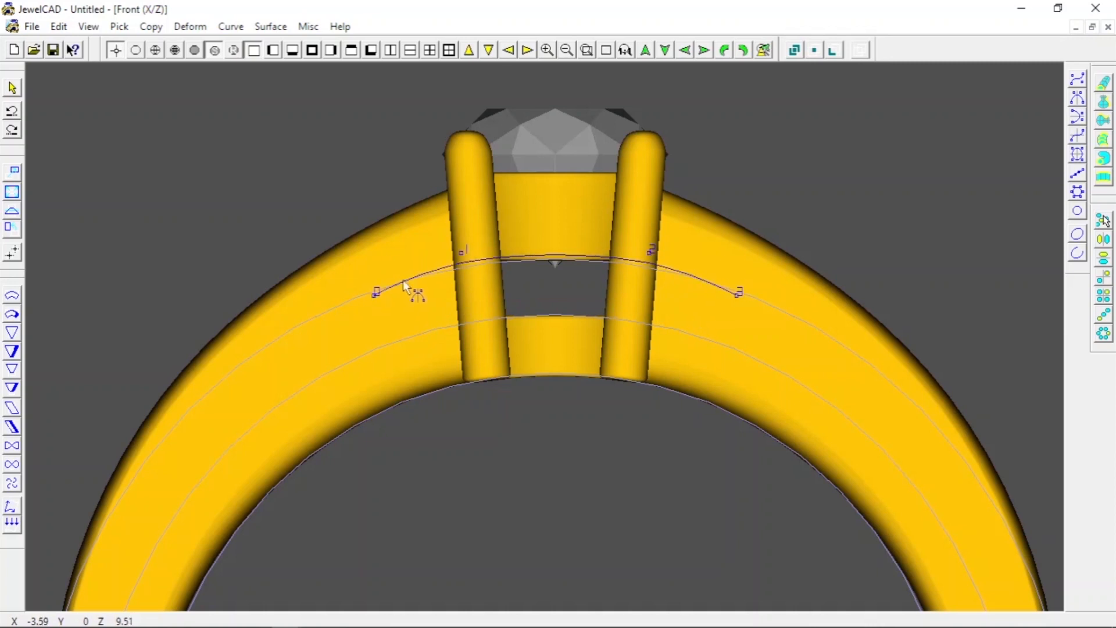
mouse_move(476, 256)
mouse_down()
mouse_move(486, 256)
mouse_move(476, 259)
mouse_up()
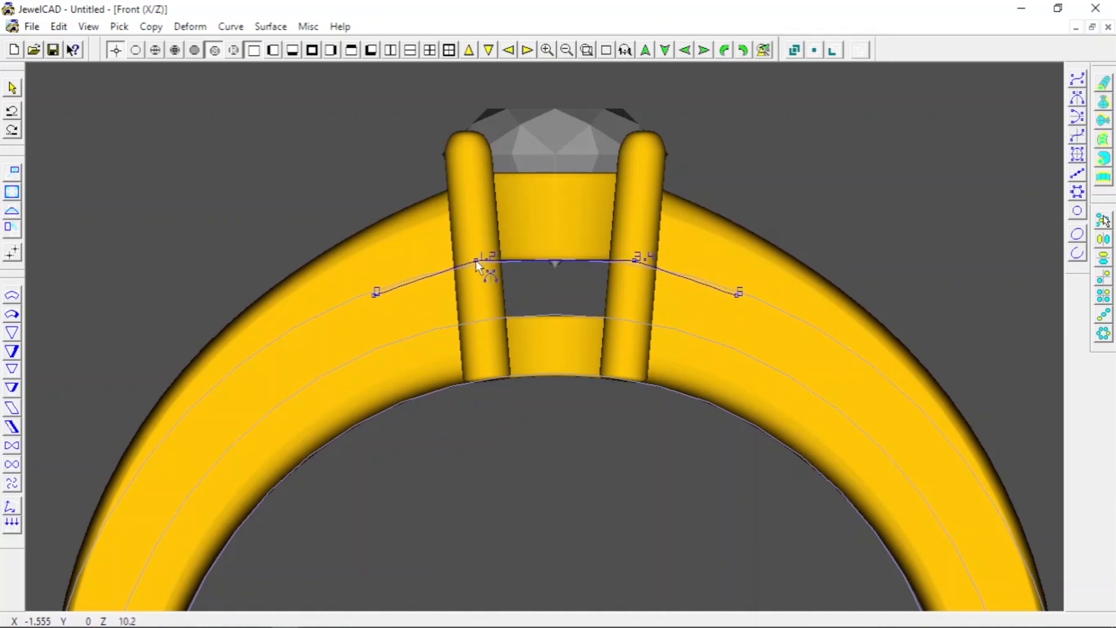
drag(376, 295, 311, 341)
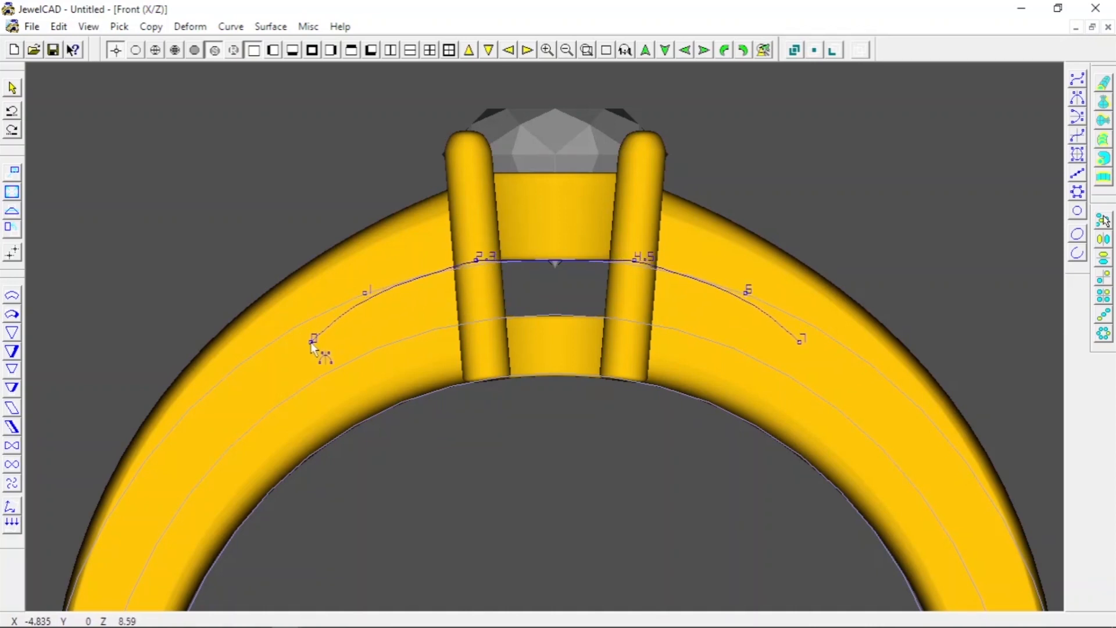
drag(364, 293, 368, 296)
drag(311, 342, 313, 377)
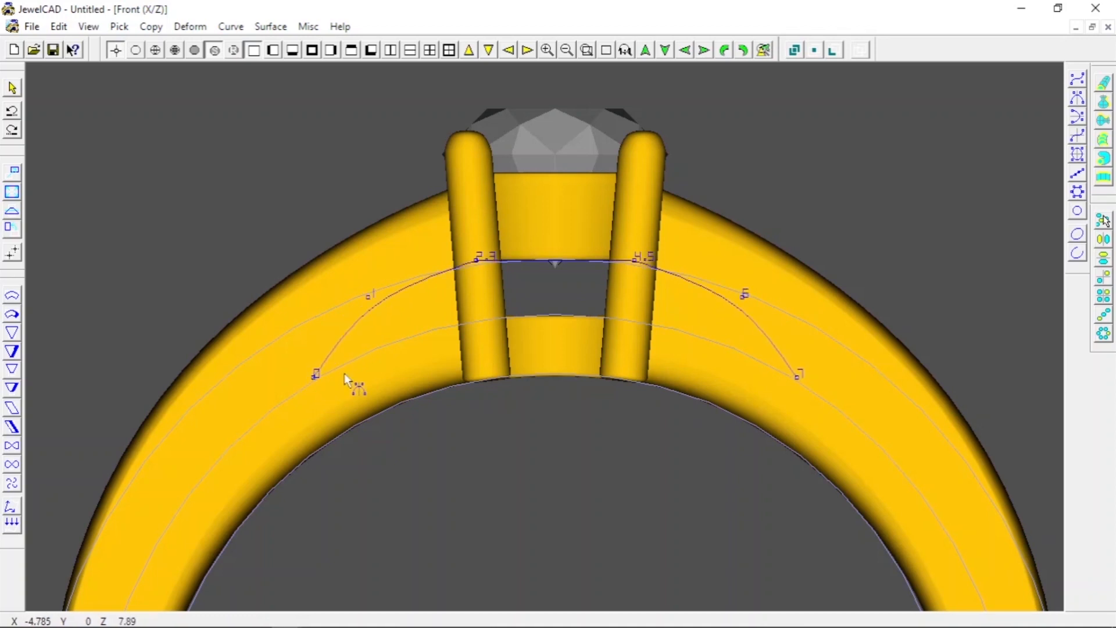
Step: Continue the curve along the lower guide circle to form a crescent, doubling the points at its tips for sharp corners
click(392, 340)
click(509, 318)
key(ctrl+z)
drag(392, 341, 466, 308)
double_click(322, 375)
drag(323, 375, 316, 375)
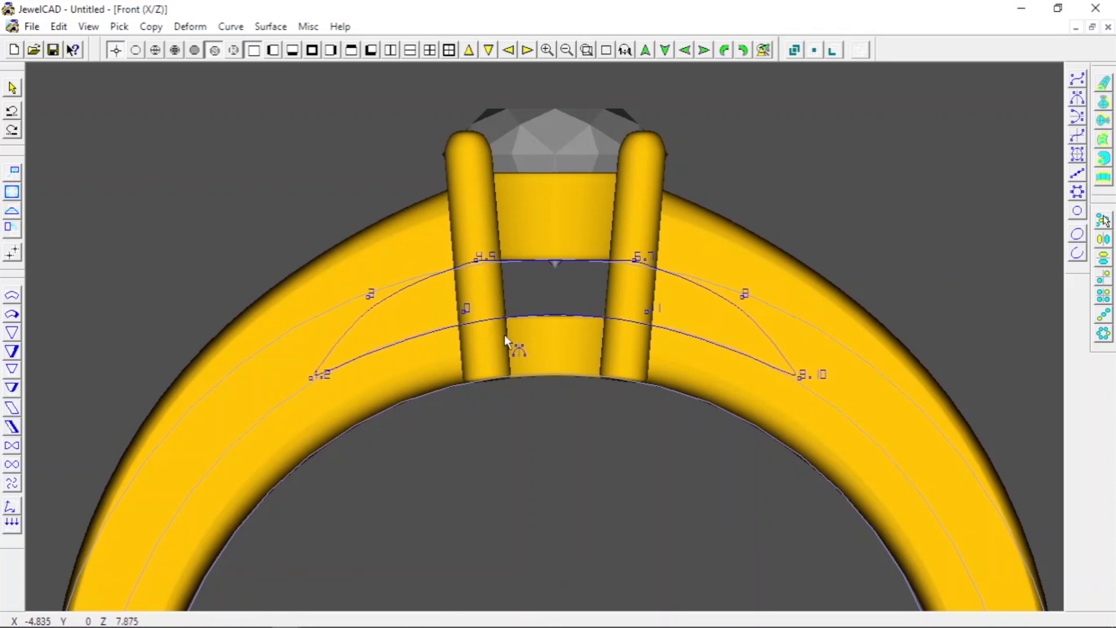
Step: Fine-tune the crescent's control points, placing the upper shoulder points at about X ±3.52, Z 9.47 and fitting both edges to the head rings
scroll(504, 334, up, 1)
drag(447, 307, 430, 304)
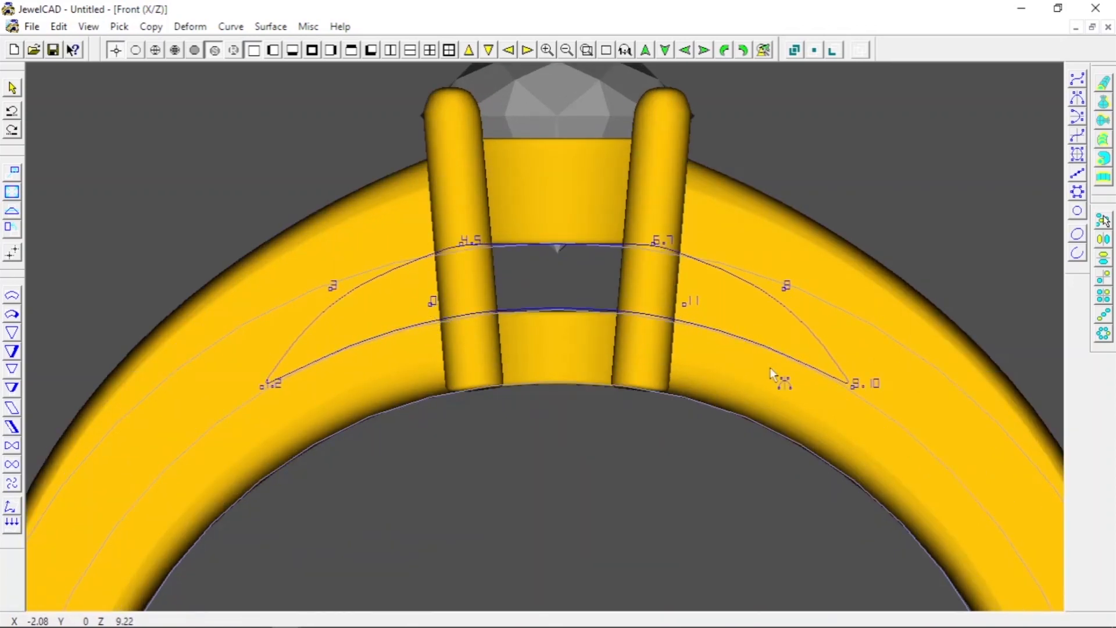
drag(472, 249, 455, 247)
scroll(336, 293, down, 3)
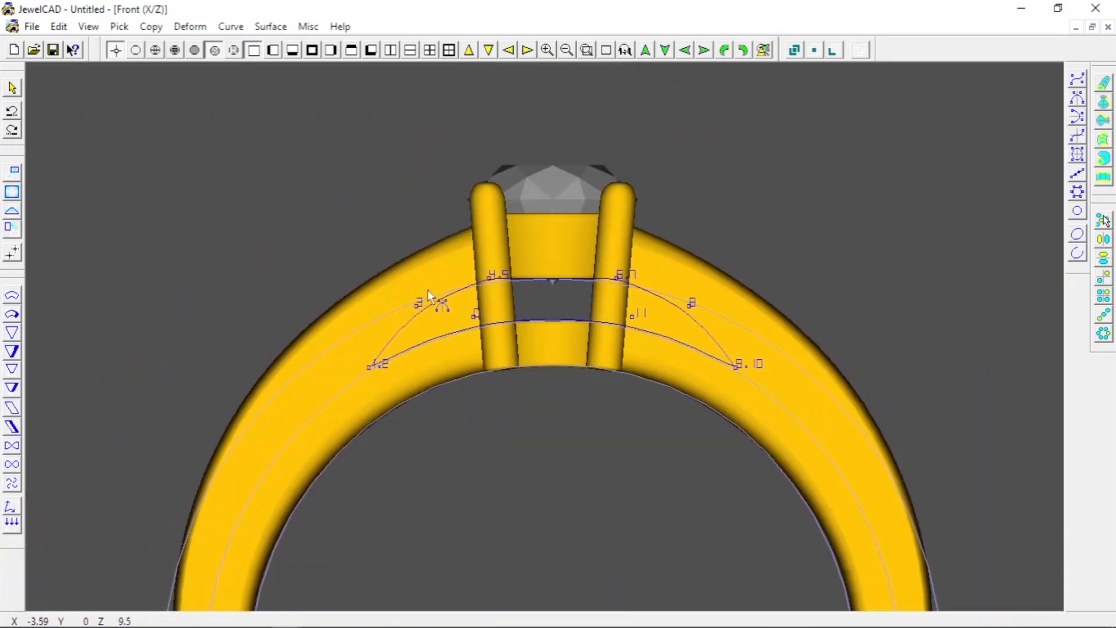
scroll(512, 390, up, 2)
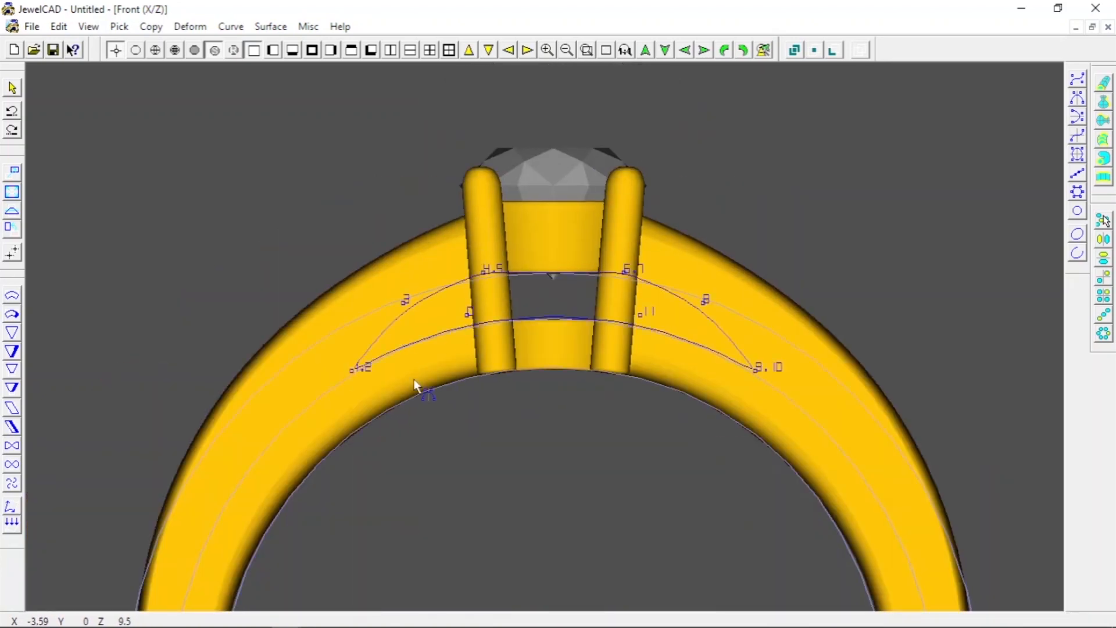
drag(404, 302, 410, 302)
drag(351, 370, 355, 372)
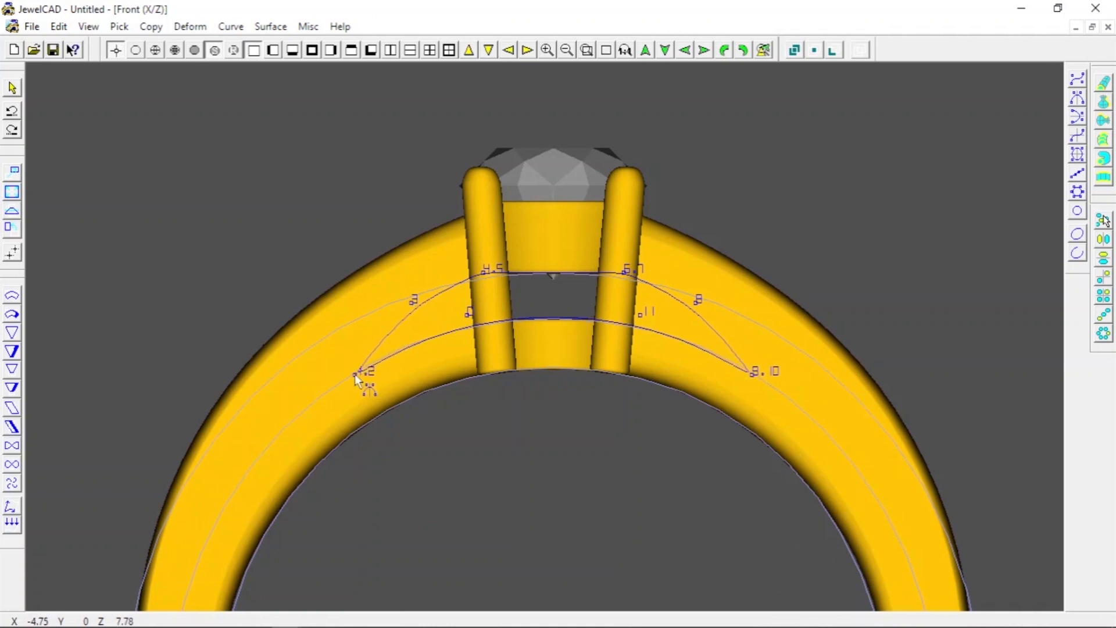
mouse_move(411, 303)
mouse_down()
mouse_move(400, 304)
mouse_move(410, 304)
mouse_up()
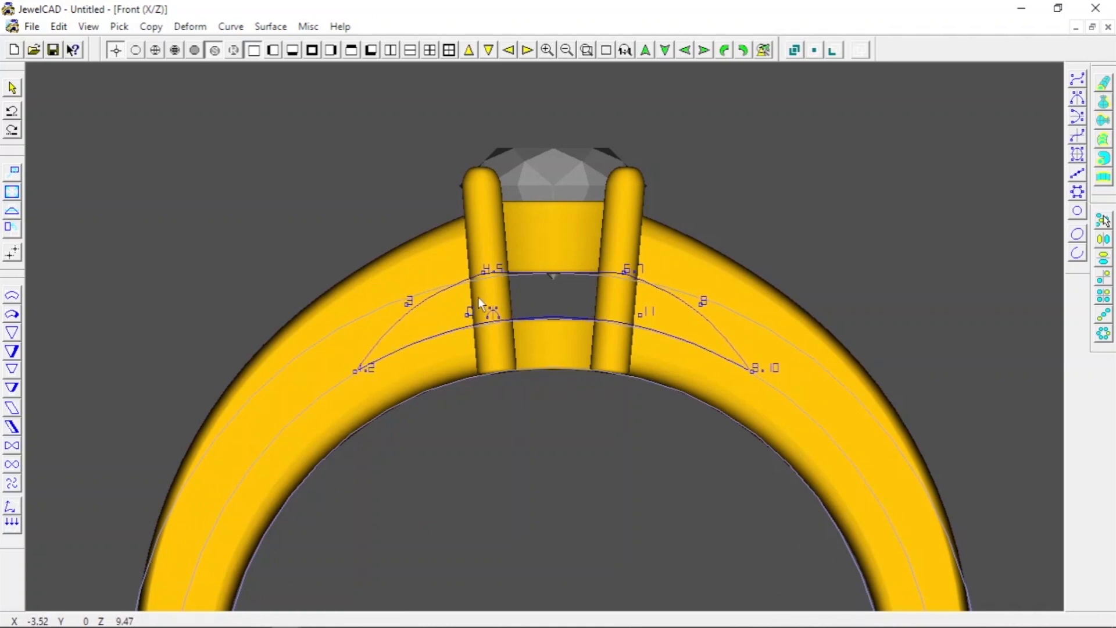
scroll(511, 292, down, 1)
scroll(521, 299, up, 1)
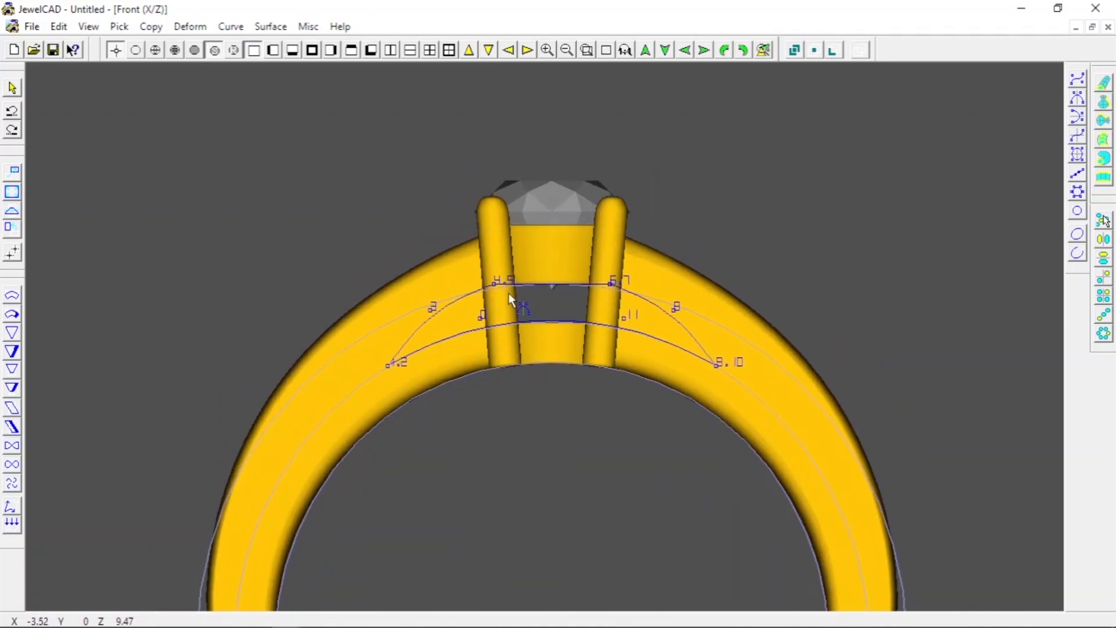
Step: Extend the crescent curve into a solid and move it 1.75 in Y so that it spans the shank
key(space)
click(1103, 83)
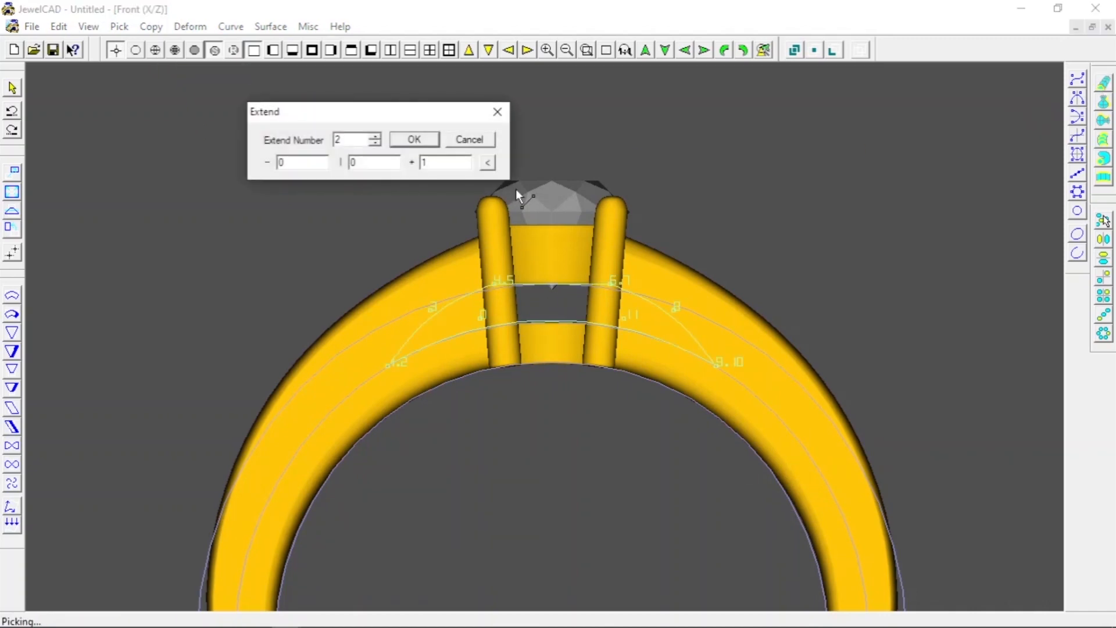
click(410, 140)
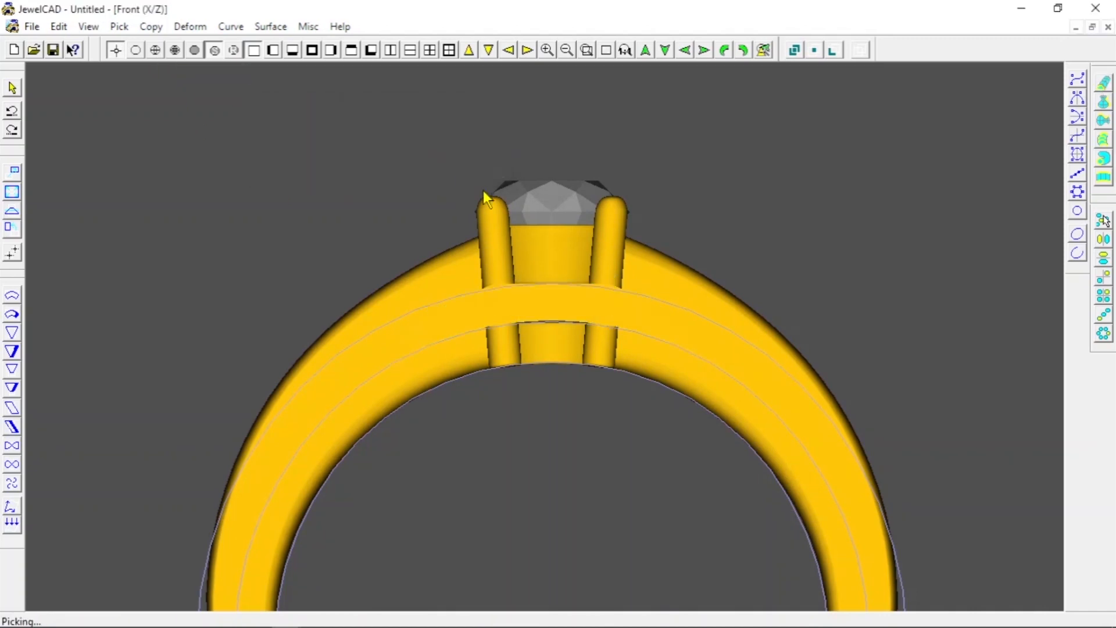
key(t)
click(12, 174)
drag(227, 179, 212, 124)
key(r)
key(t)
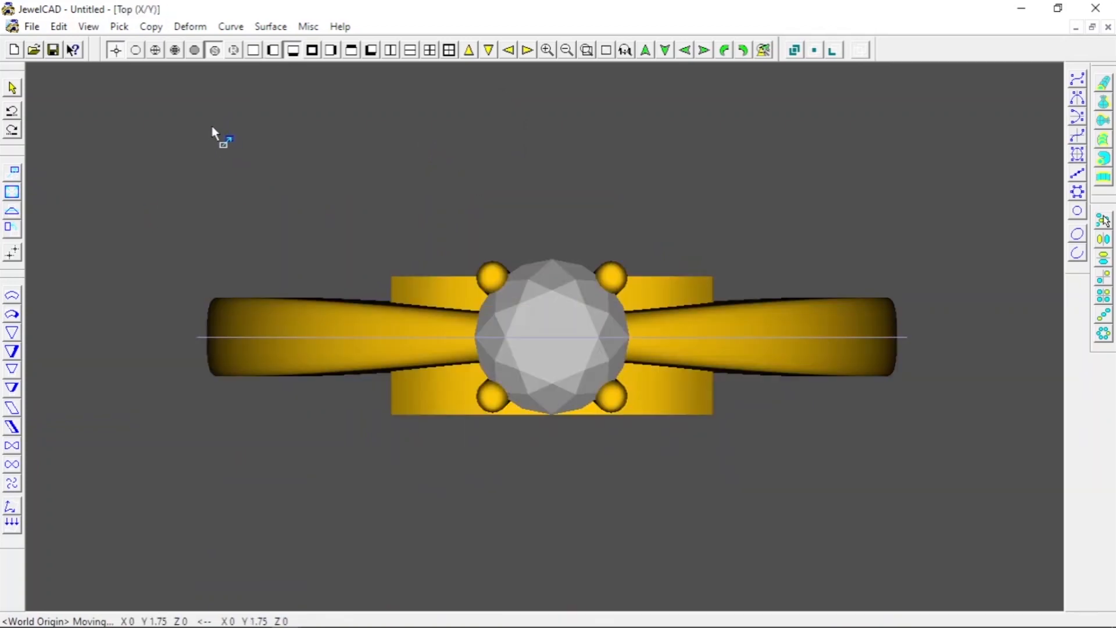
key(r)
key(t)
Step: Try to subtract the crescent solid from the shank and inspect the opening in shaded view
key(f)
click(155, 50)
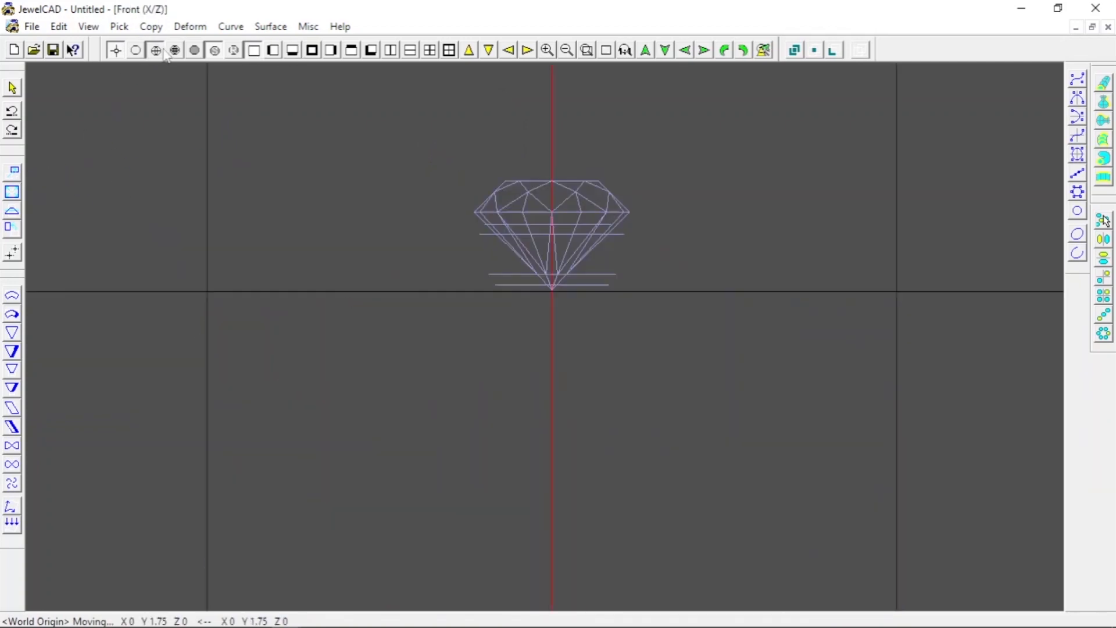
click(832, 50)
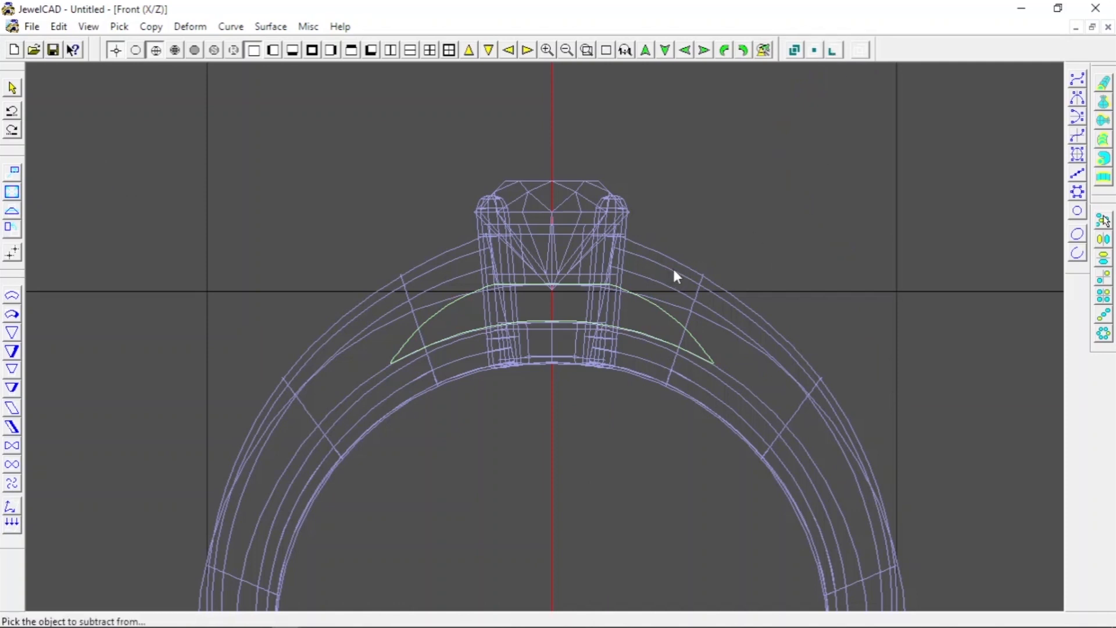
click(673, 271)
scroll(673, 271, down, 3)
key(s)
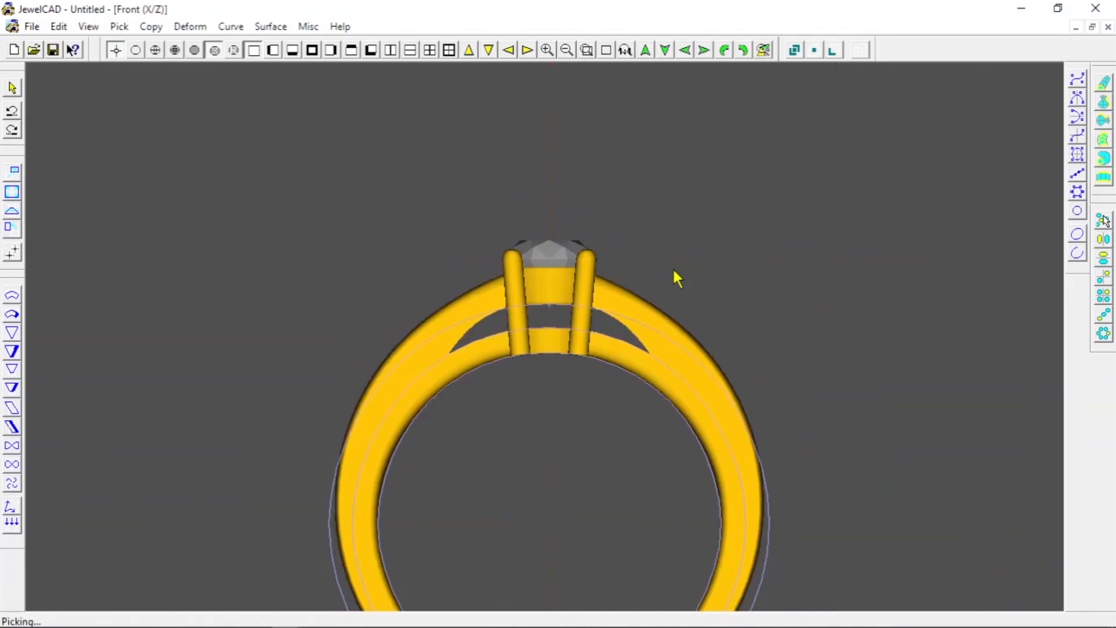
scroll(689, 318, up, 3)
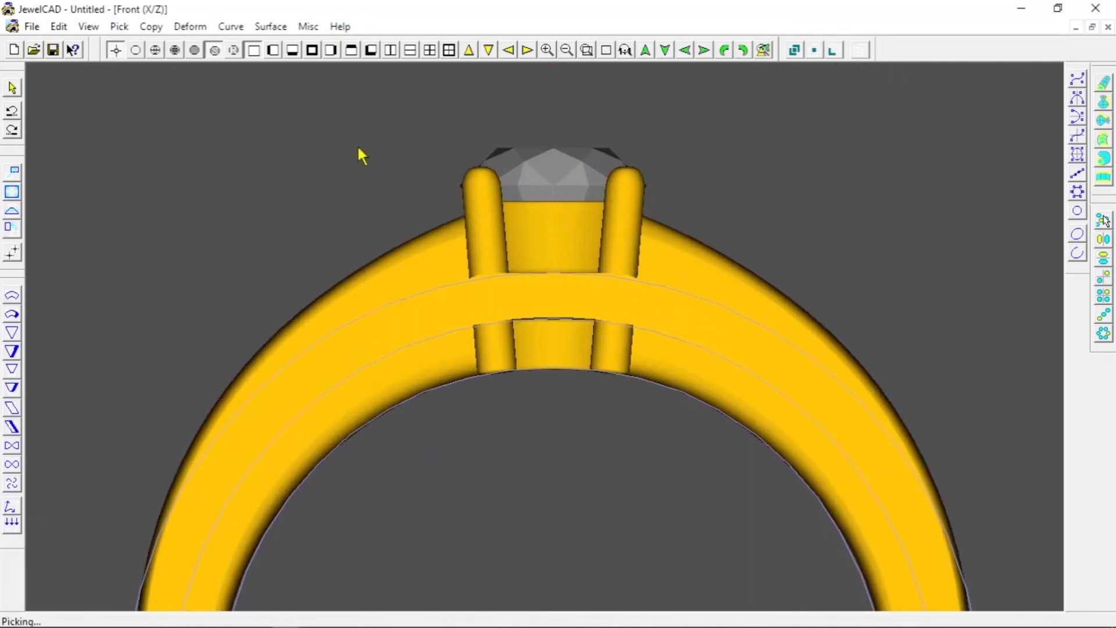
Step: Try to scale the crescent curve's upper shoulder control points by 1.098 in X, and undo the scaling
click(152, 51)
scroll(359, 304, up, 1)
click(265, 303)
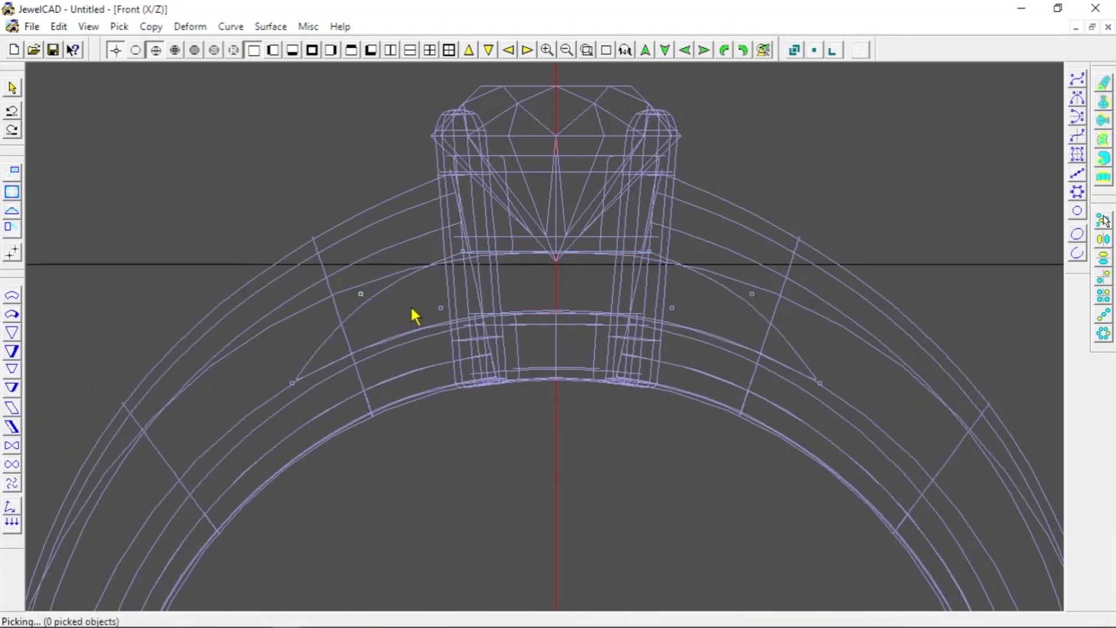
click(12, 192)
drag(221, 235, 189, 234)
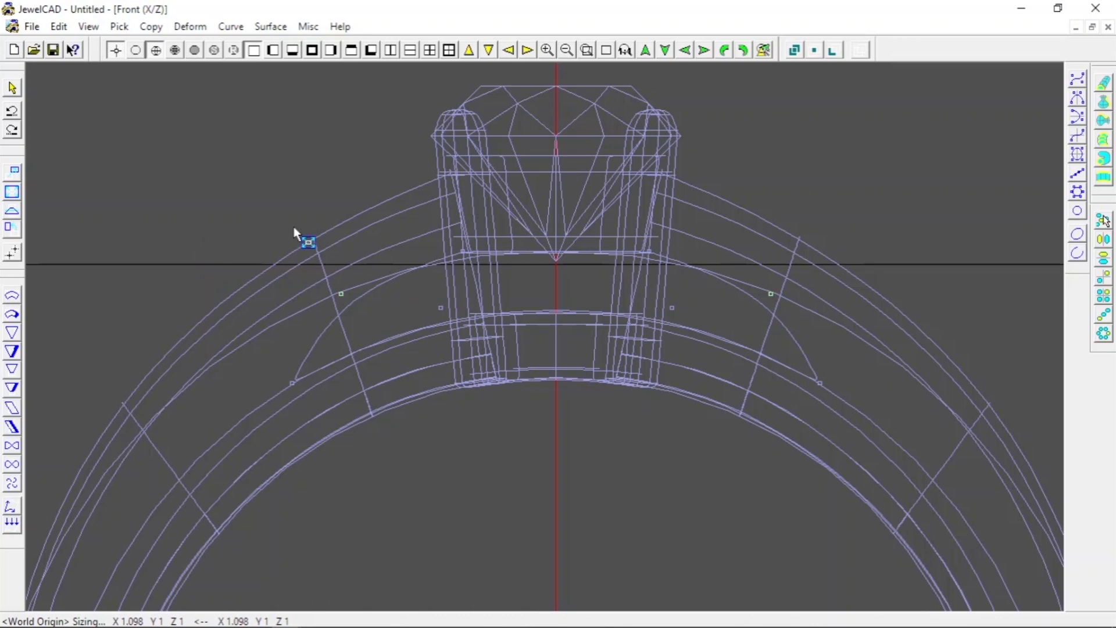
key(ctrl+z)
key(ctrl+z)
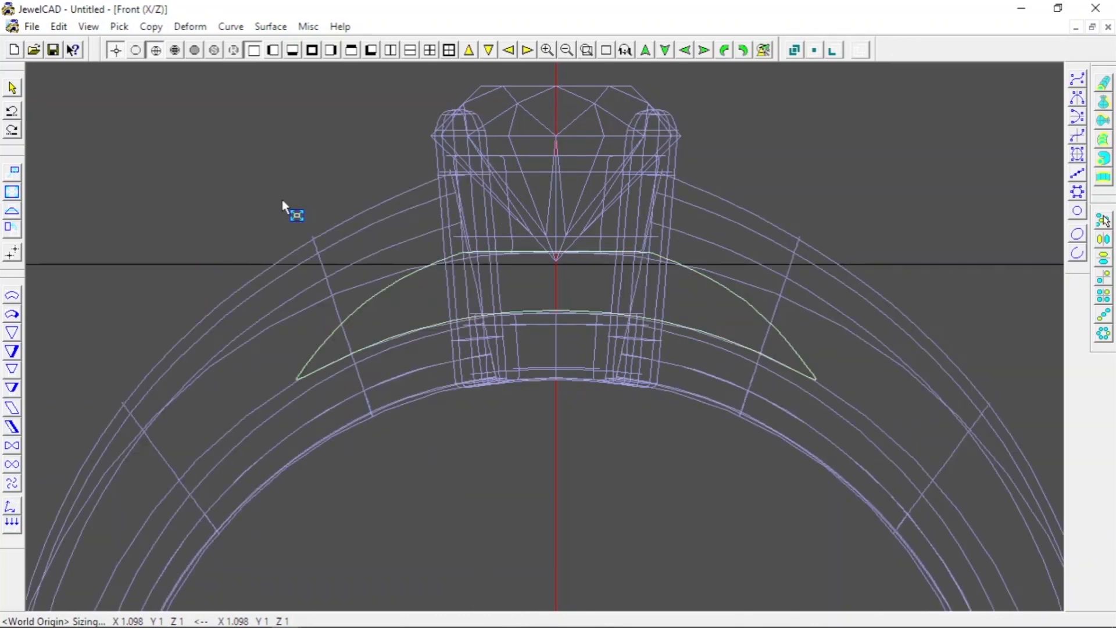
Step: Reshape the crescent as a vertical-mirror curve, adding control points to its upper sides and slightly rounding its outer tips
key(space)
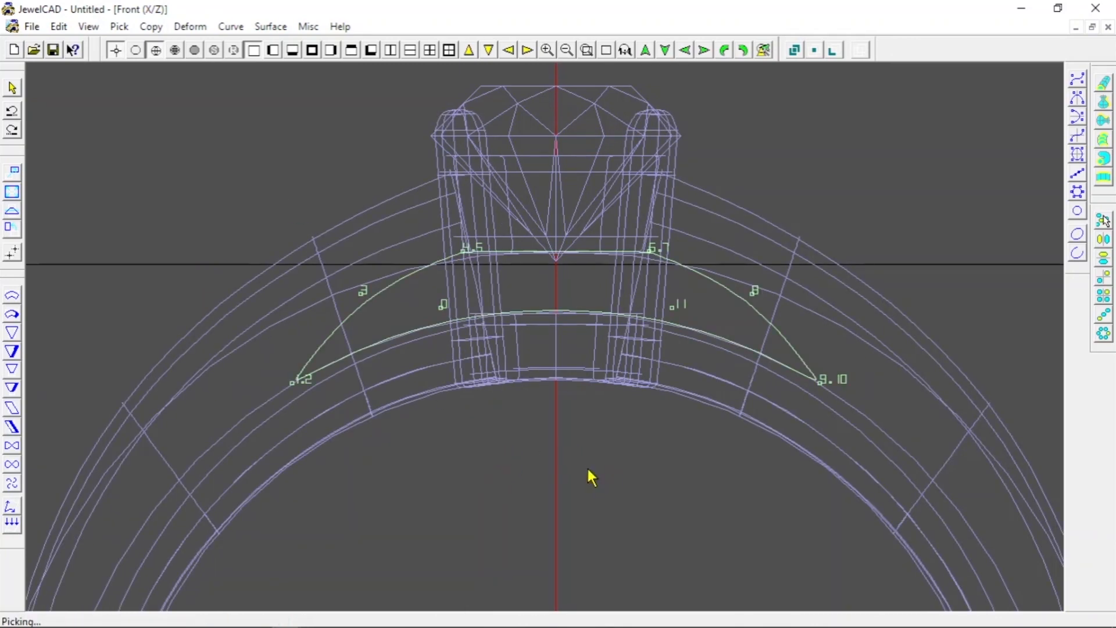
click(1076, 97)
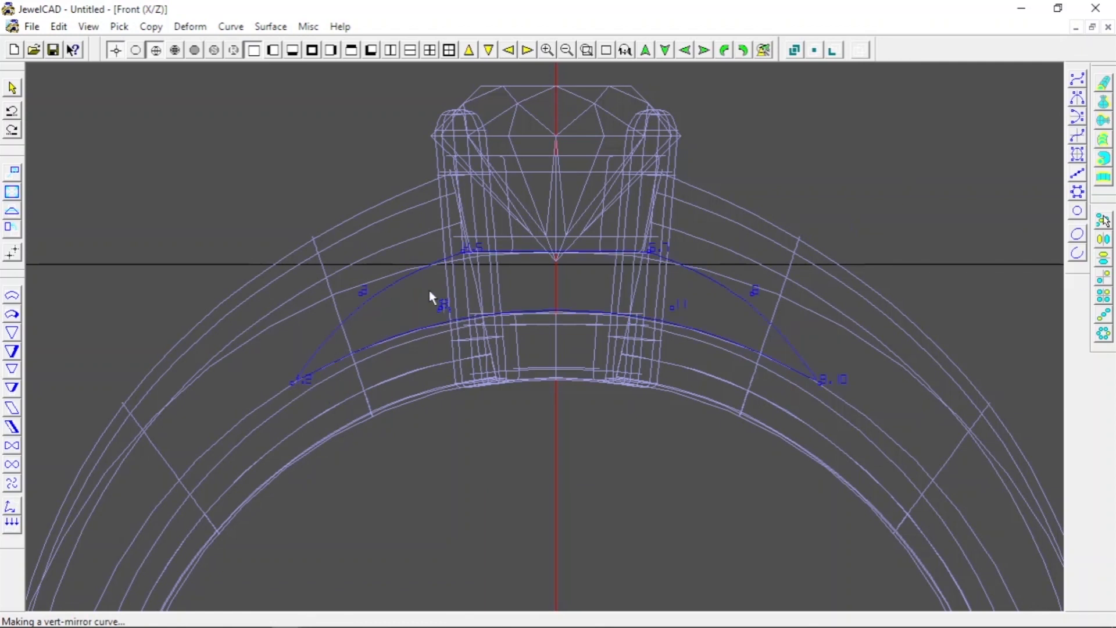
drag(459, 252, 249, 399)
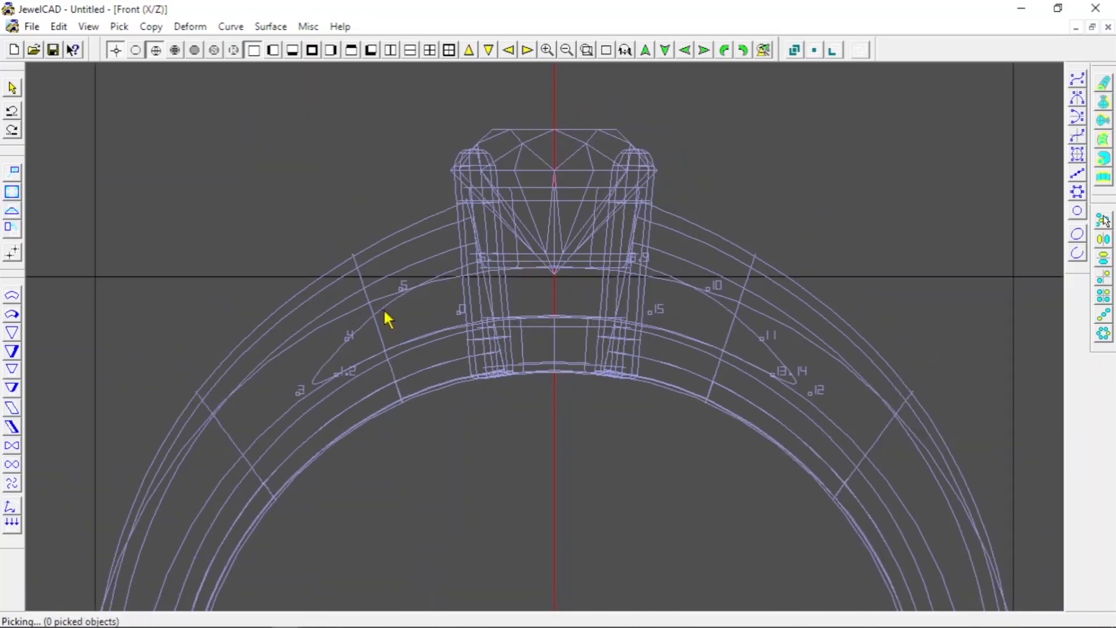
Step: Extend the reshaped crescent with extend number 5 and a spacing of 1, and move the solid across the shank's width
click(381, 309)
click(1102, 86)
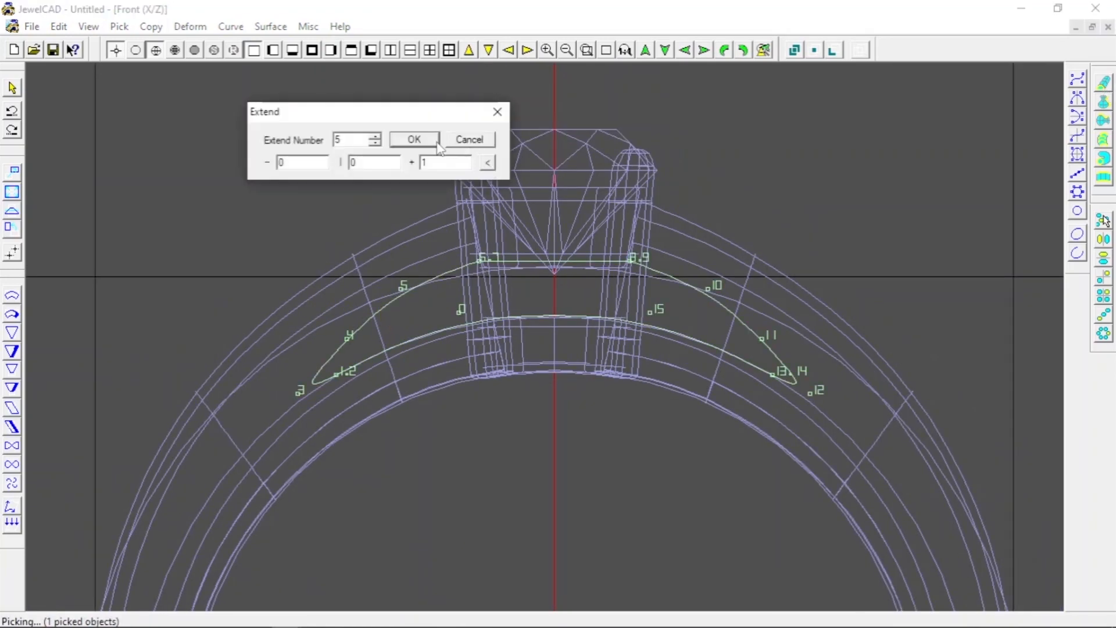
click(414, 140)
key(F3)
click(10, 175)
drag(106, 215, 194, 252)
Step: Subtract the crescent solid from the shank and check the openings beside the head in shaded front view
key(F2)
click(831, 50)
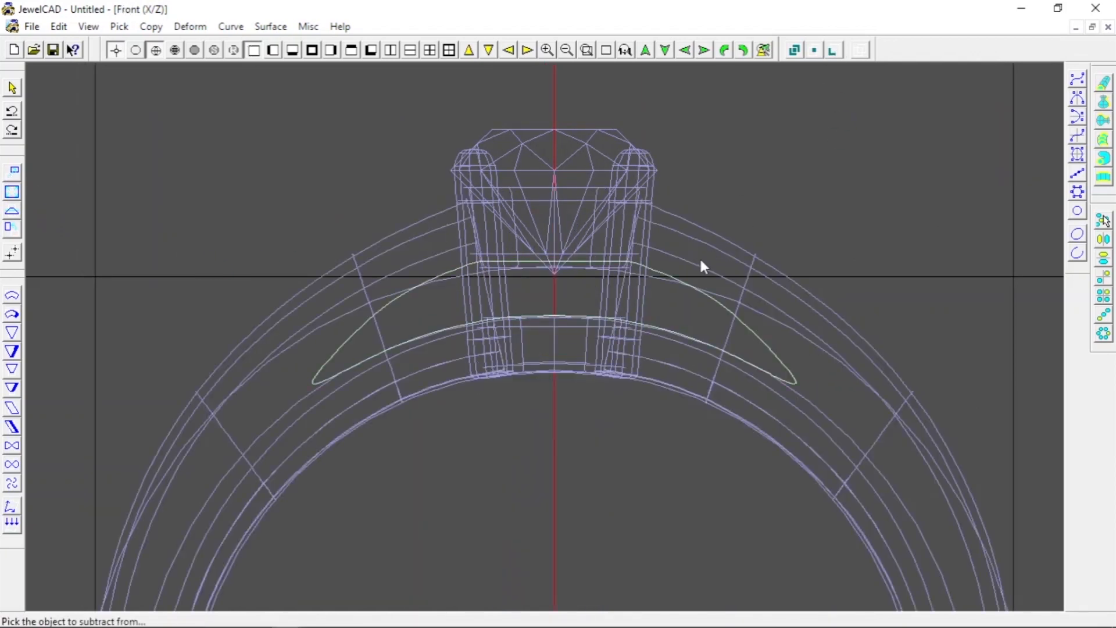
click(699, 261)
scroll(695, 264, down, 2)
key(F12)
scroll(695, 265, down, 2)
scroll(697, 271, down, 1)
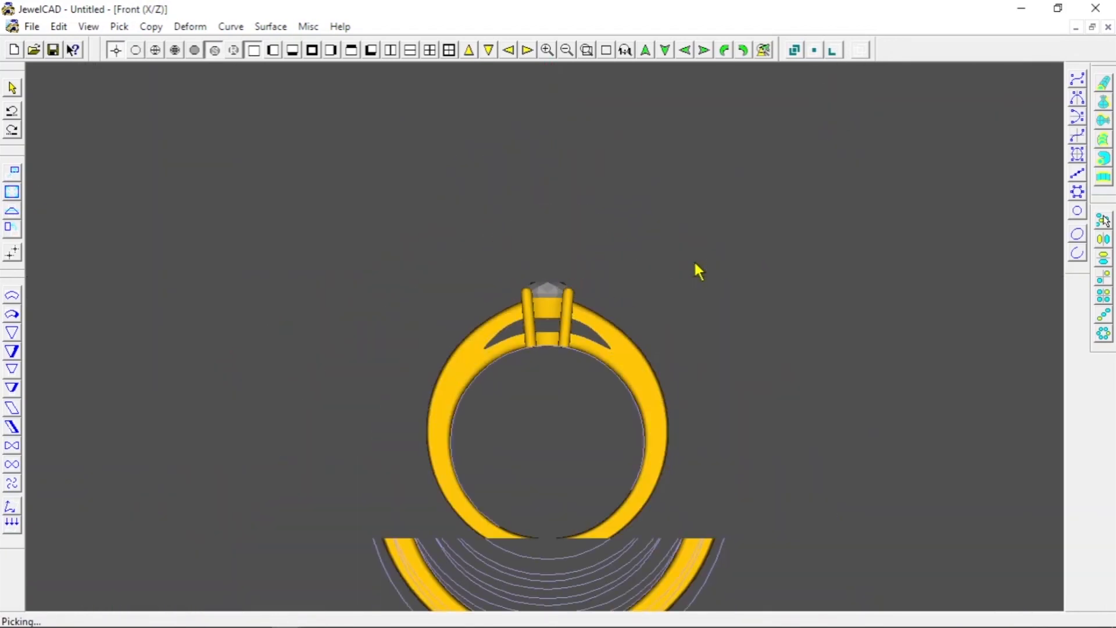
scroll(697, 270, up, 4)
scroll(695, 267, up, 1)
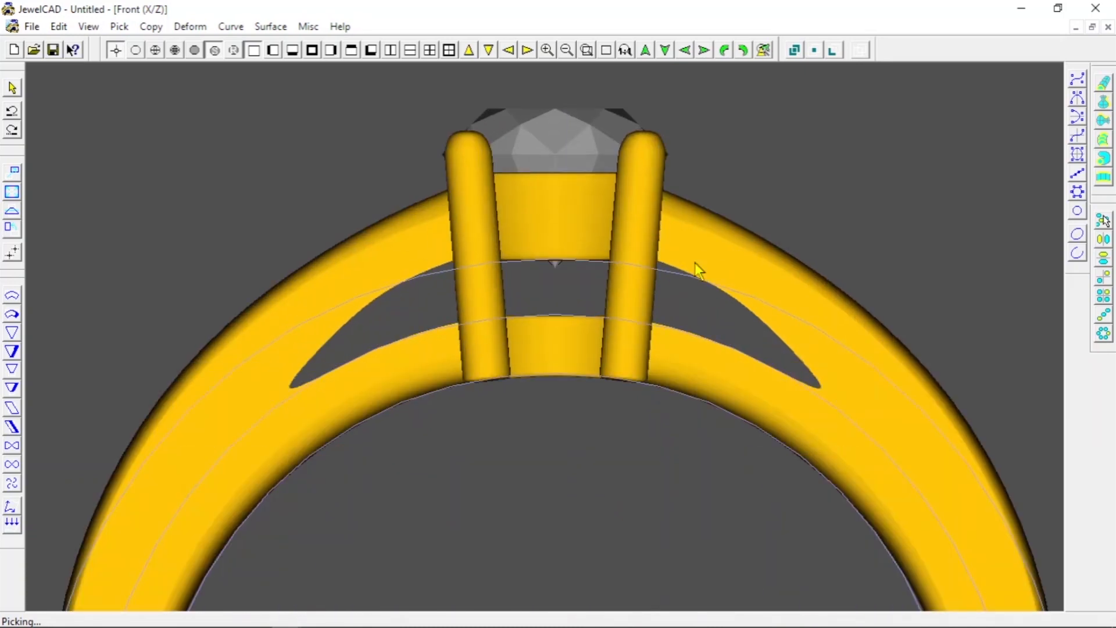
scroll(697, 265, down, 3)
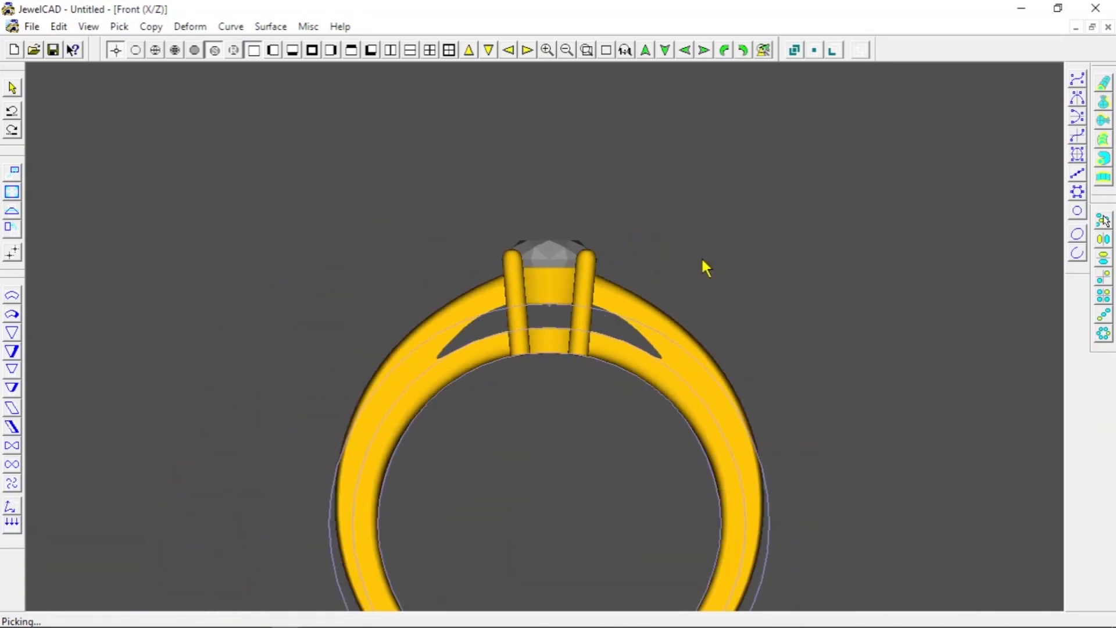
scroll(705, 267, up, 2)
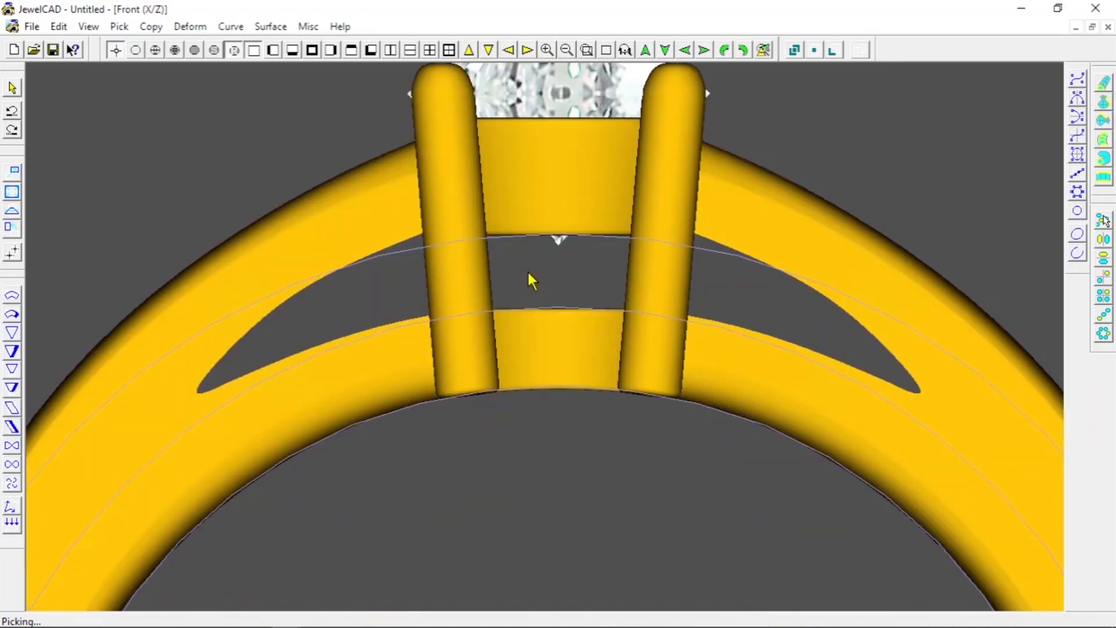
scroll(335, 139, down, 6)
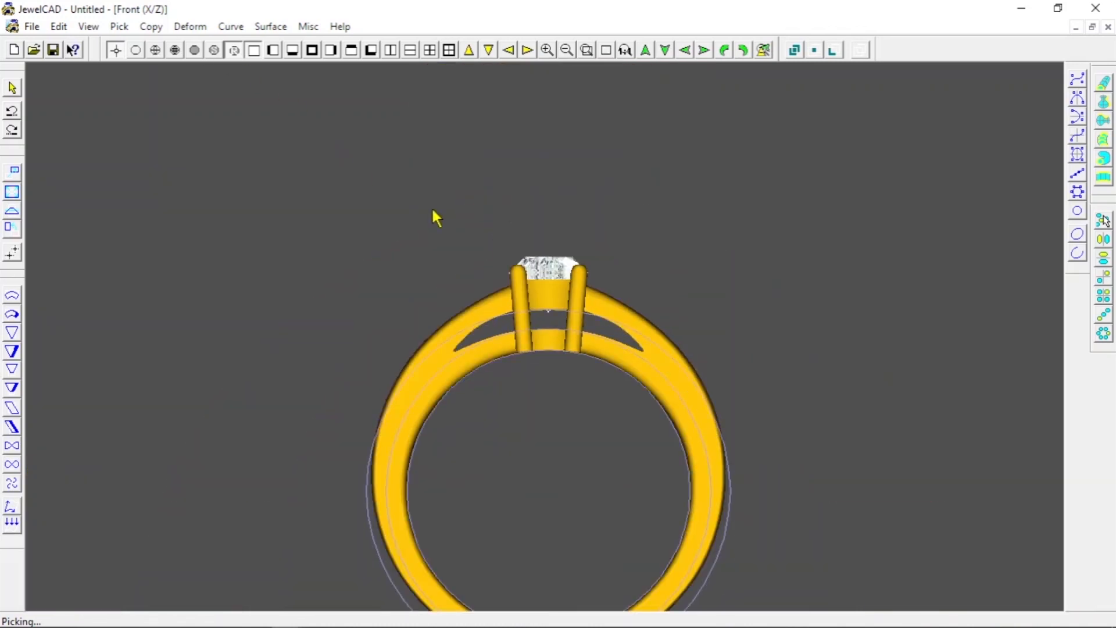
Step: Show the ring in wireframe, select all the leftover construction curves and delete them
scroll(617, 288, up, 6)
scroll(686, 264, down, 3)
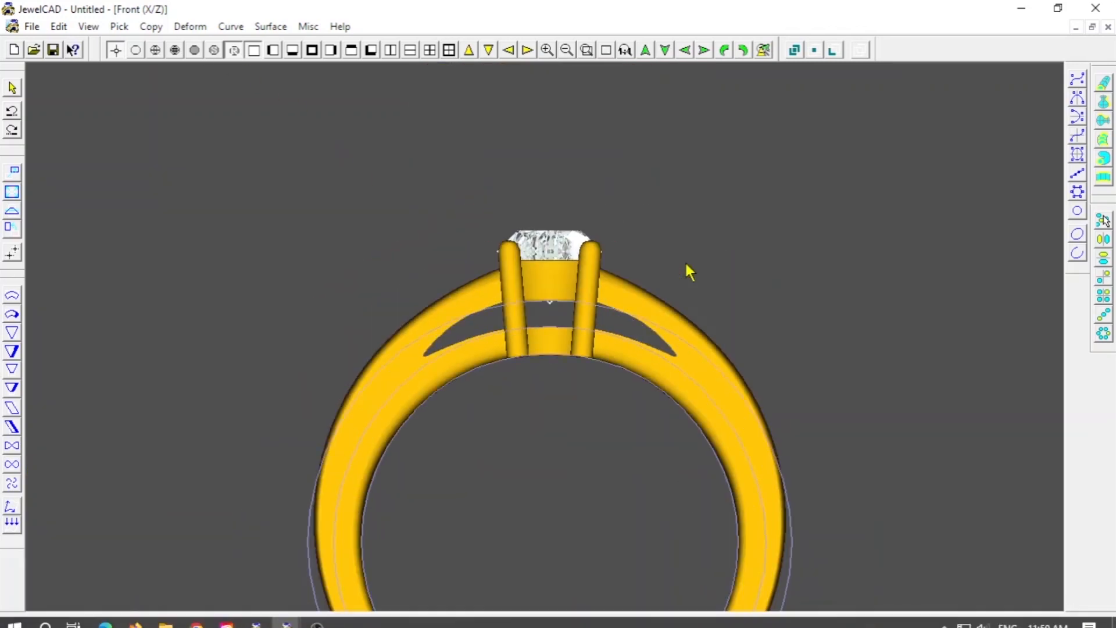
click(155, 50)
scroll(470, 232, down, 4)
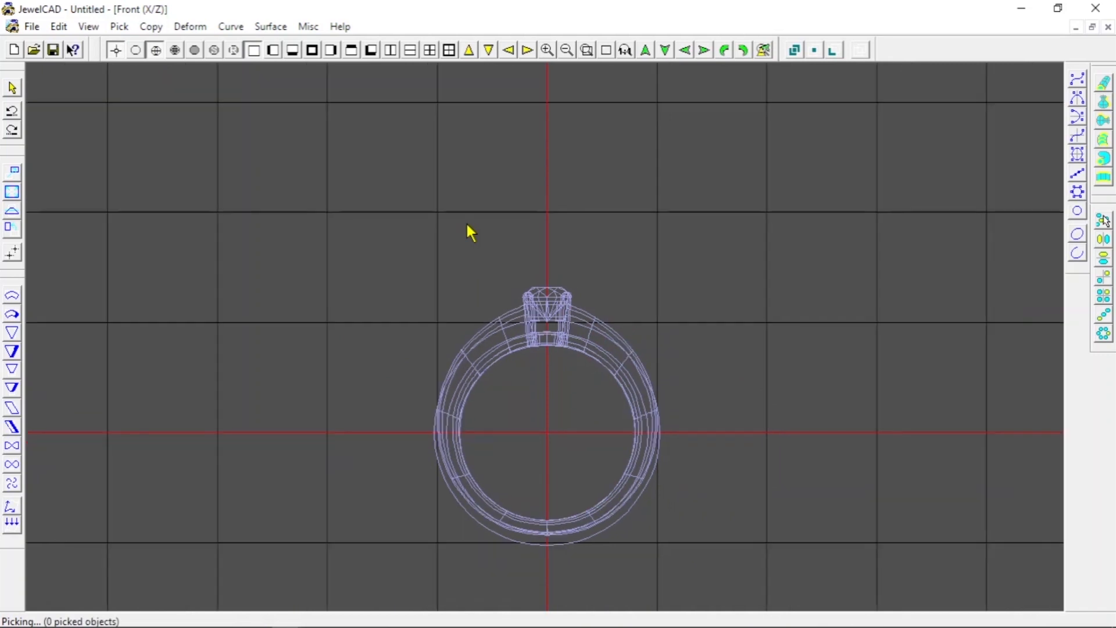
scroll(467, 224, up, 2)
click(119, 26)
click(155, 123)
key(Delete)
scroll(267, 132, down, 3)
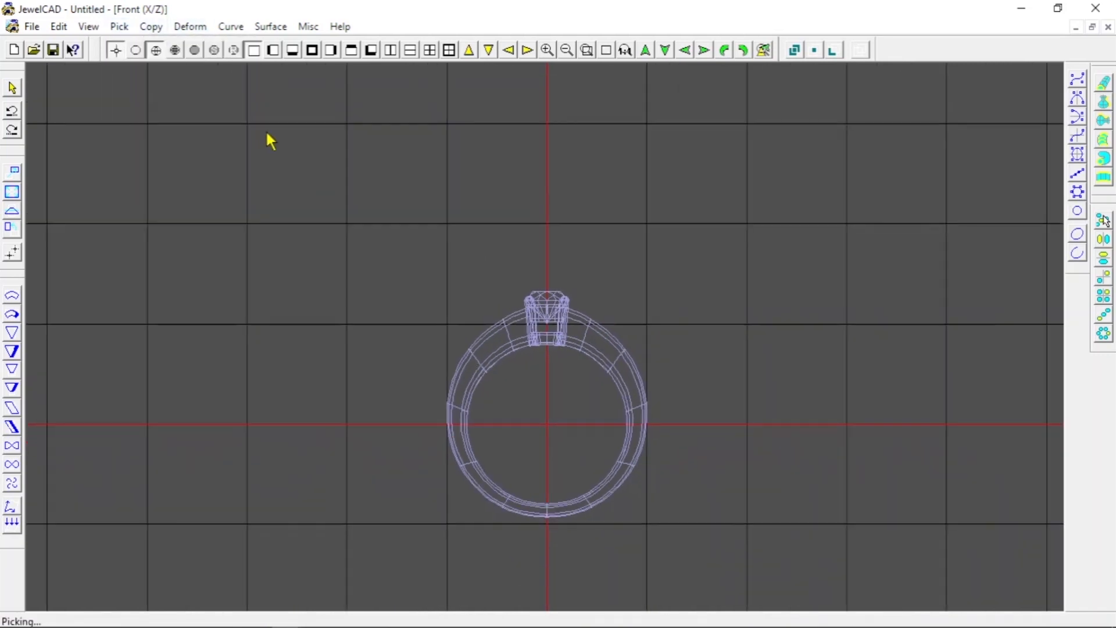
Step: Examine the complete ring in shaded display from the front, right side, top and several rotated 3D angles
click(233, 50)
click(605, 50)
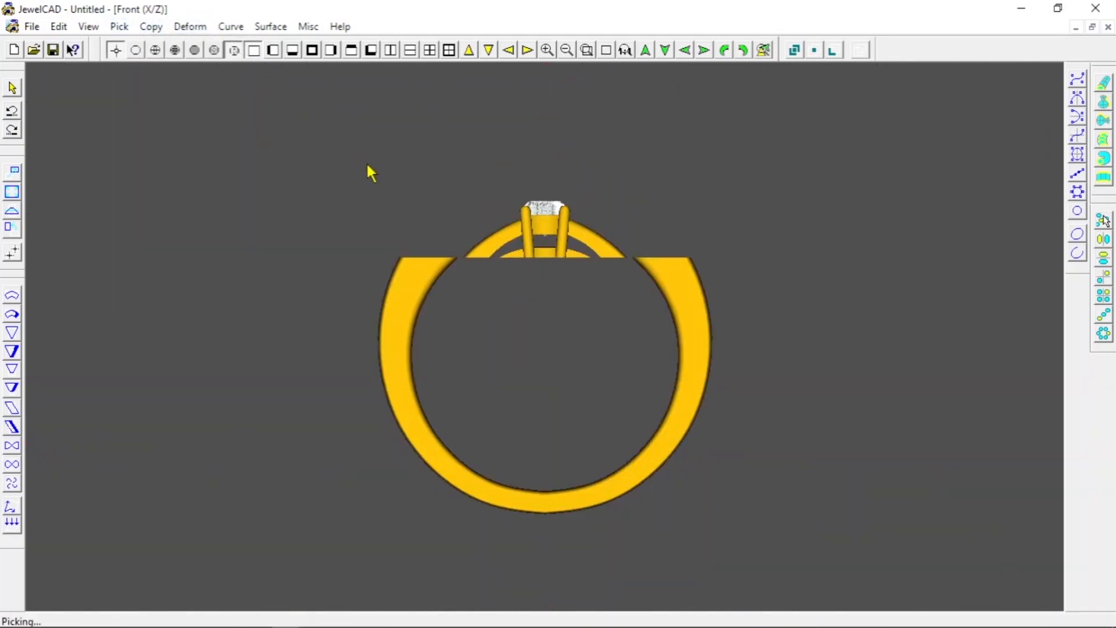
scroll(367, 164, down, 3)
scroll(483, 198, up, 1)
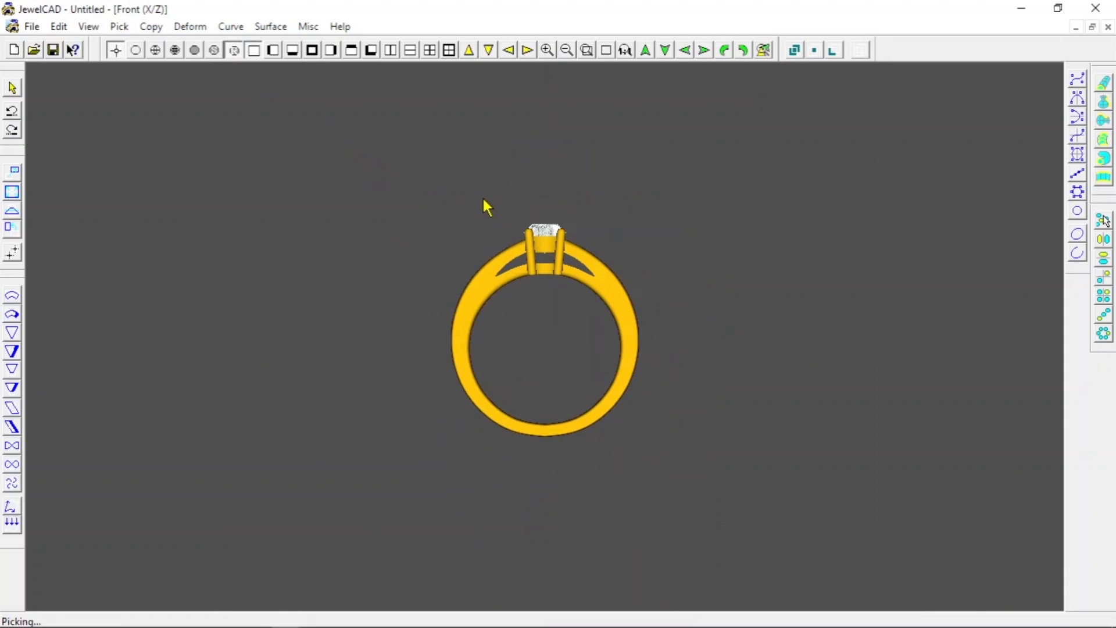
click(624, 51)
key(r)
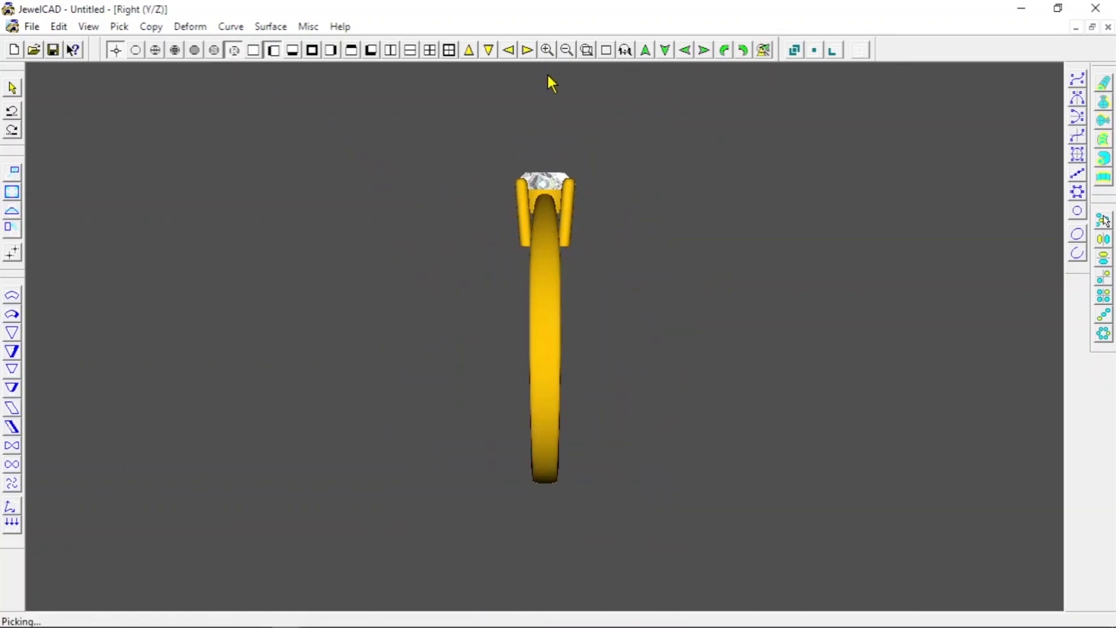
key(t)
scroll(585, 173, up, 3)
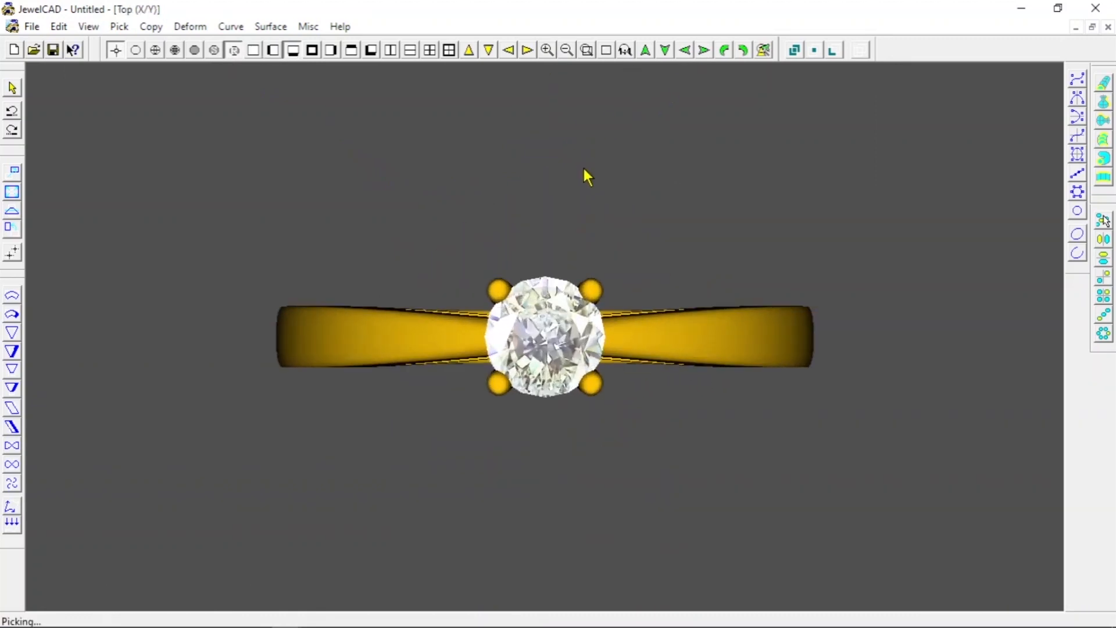
click(646, 50)
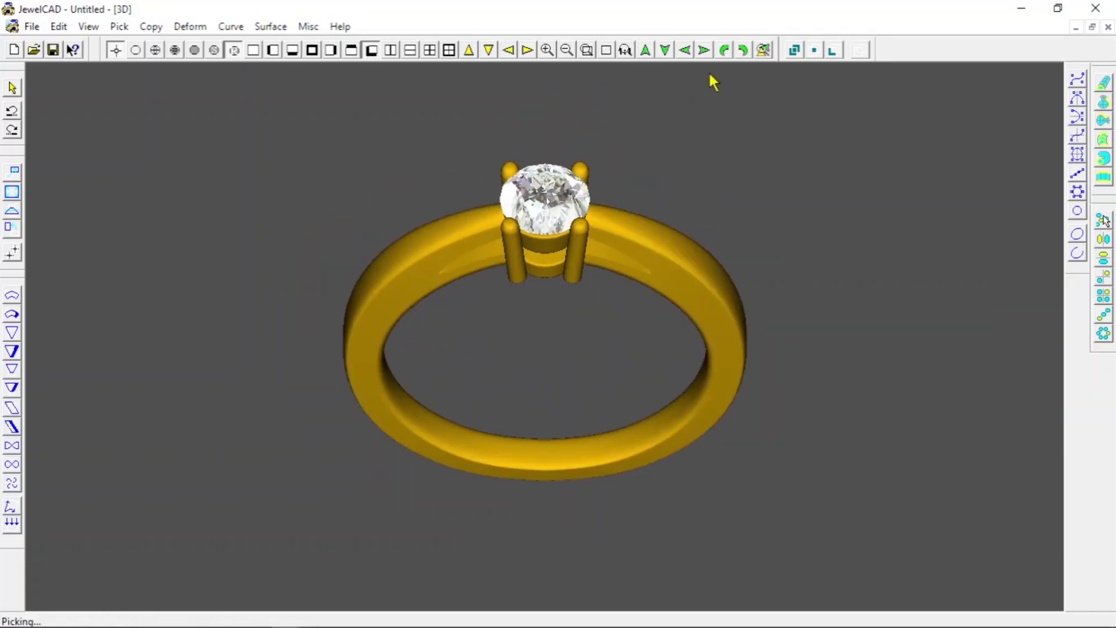
click(702, 51)
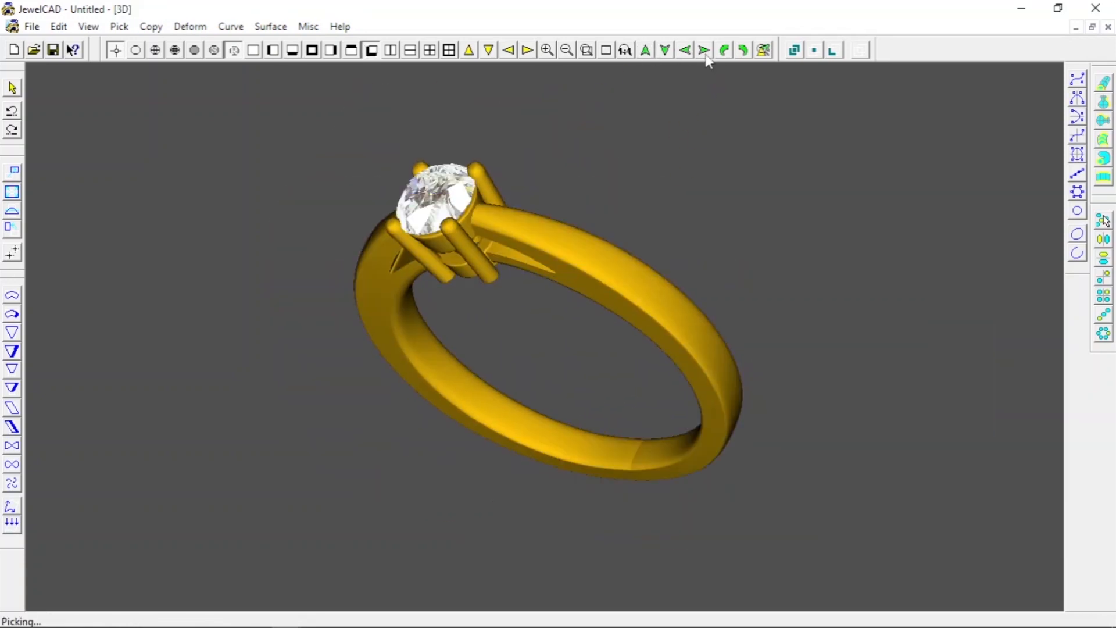
click(703, 51)
click(647, 51)
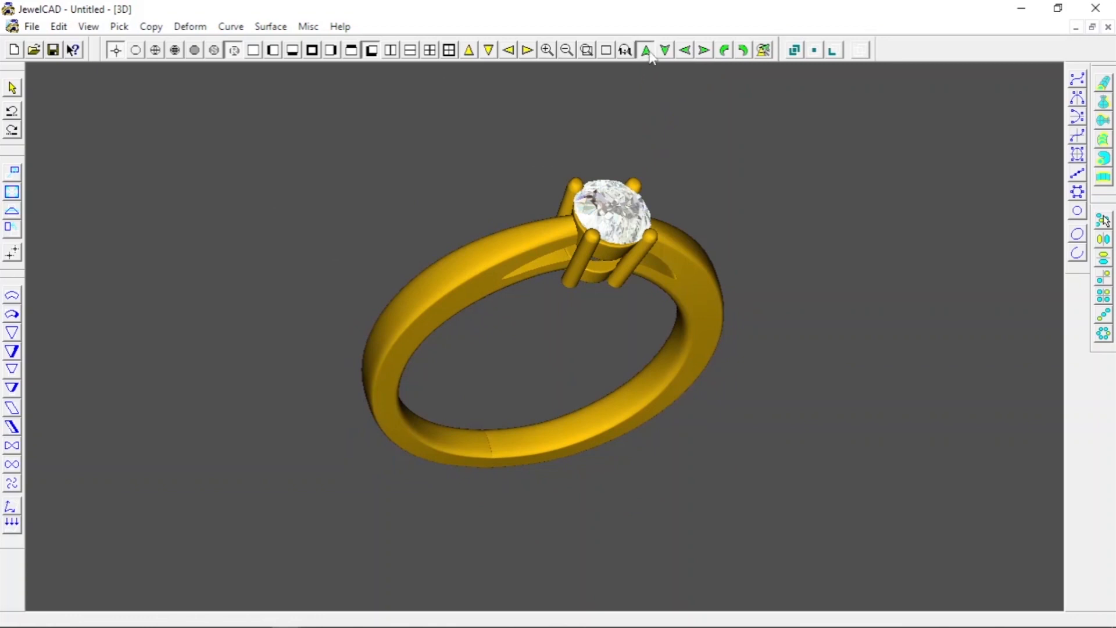
key(t)
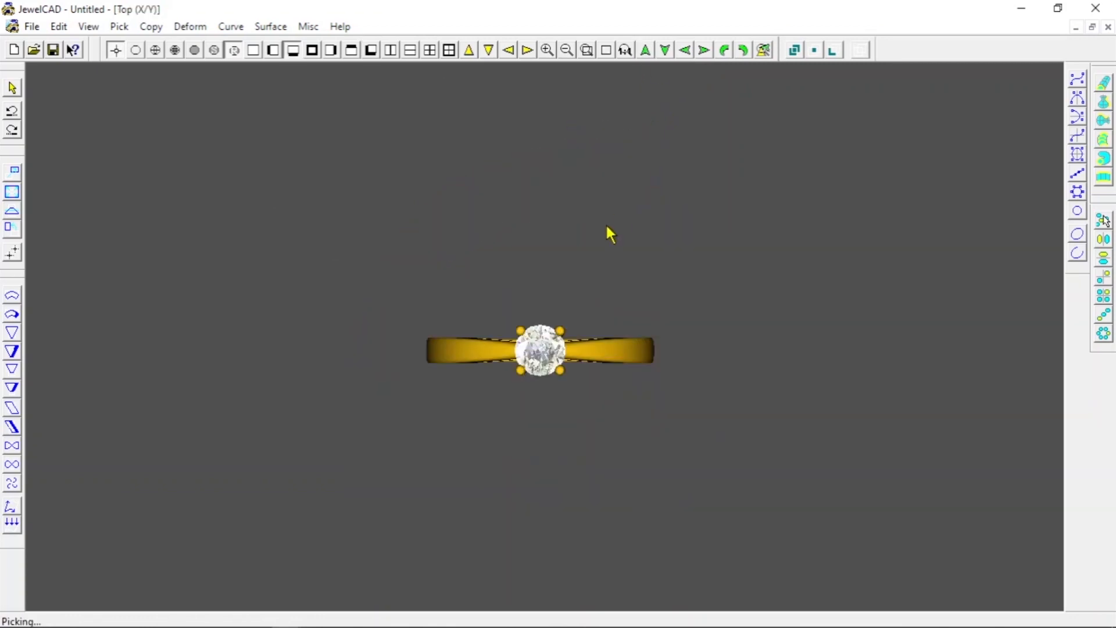